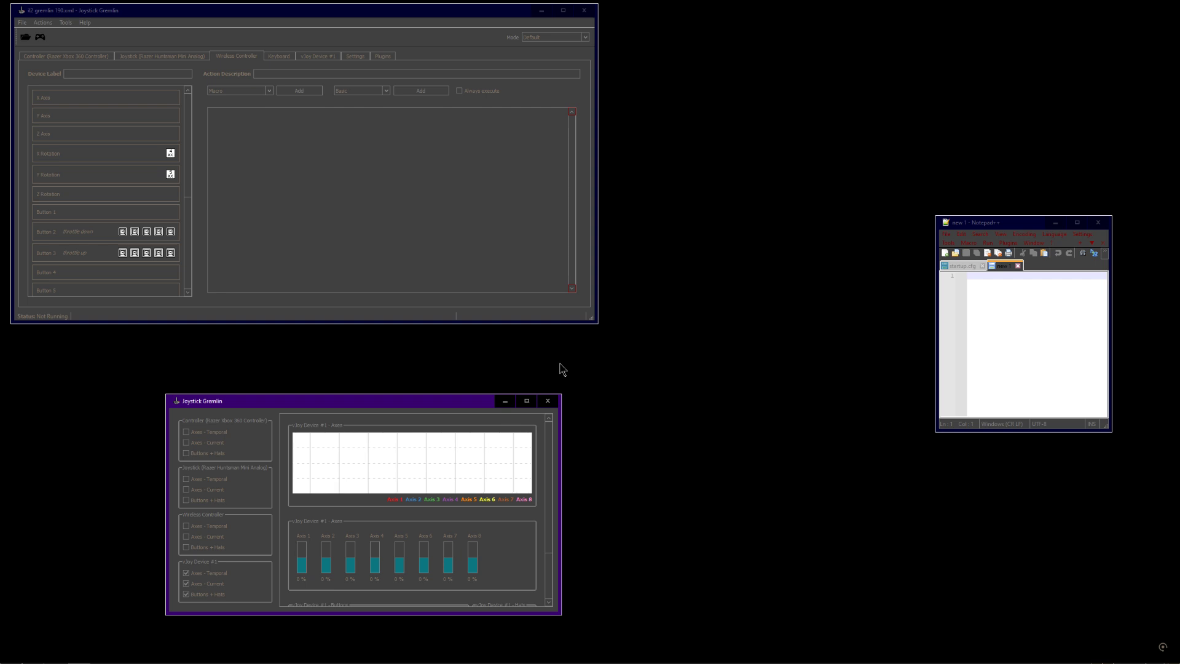
Move and enlarge the main Joystick Gremlin profile window
{"action": "left_click_drag", "start_coordinate": [599, 349], "coordinate": [174, 364]}
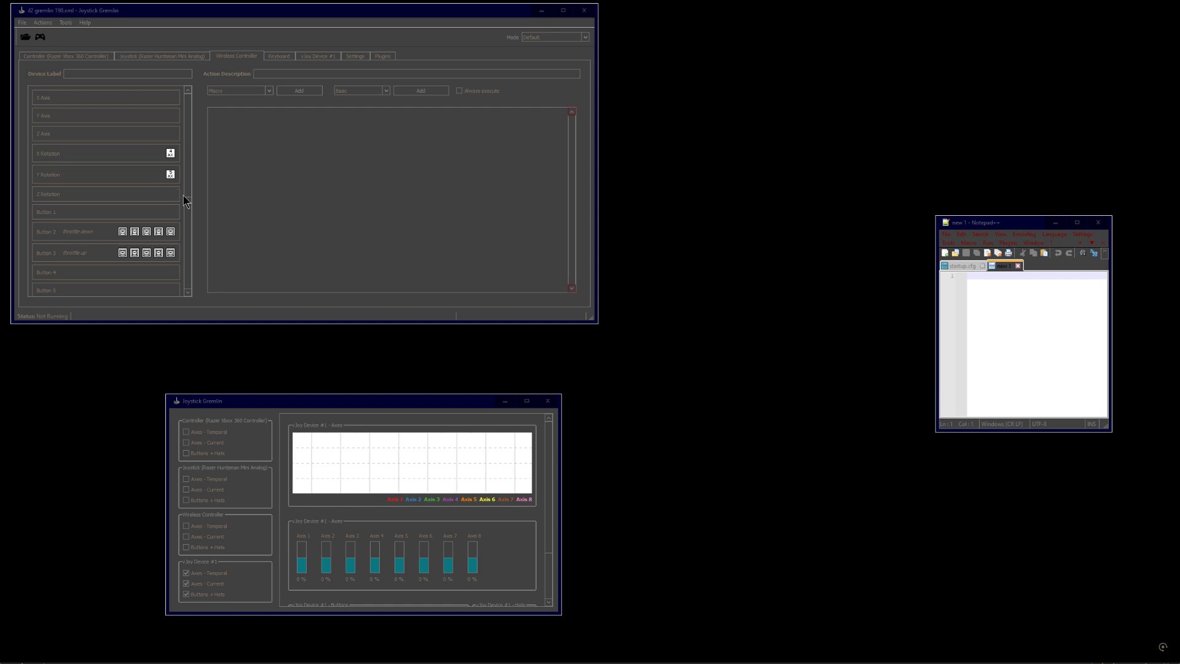
{"action": "mouse_move", "coordinate": [187, 165]}
{"action": "left_mouse_down"}
{"action": "mouse_move", "coordinate": [188, 276]}
{"action": "mouse_move", "coordinate": [200, 158]}
{"action": "left_mouse_up"}
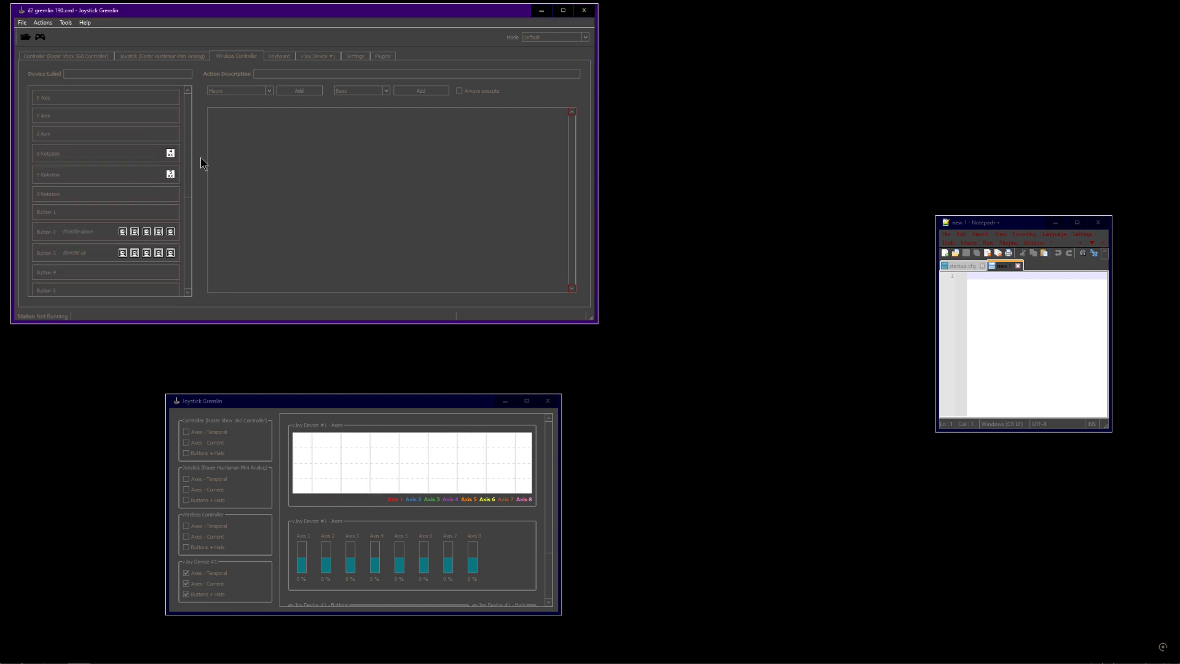
{"action": "mouse_move", "coordinate": [143, 16]}
{"action": "left_mouse_down"}
{"action": "mouse_move", "coordinate": [128, 19]}
{"action": "mouse_move", "coordinate": [138, 17]}
{"action": "left_mouse_up"}
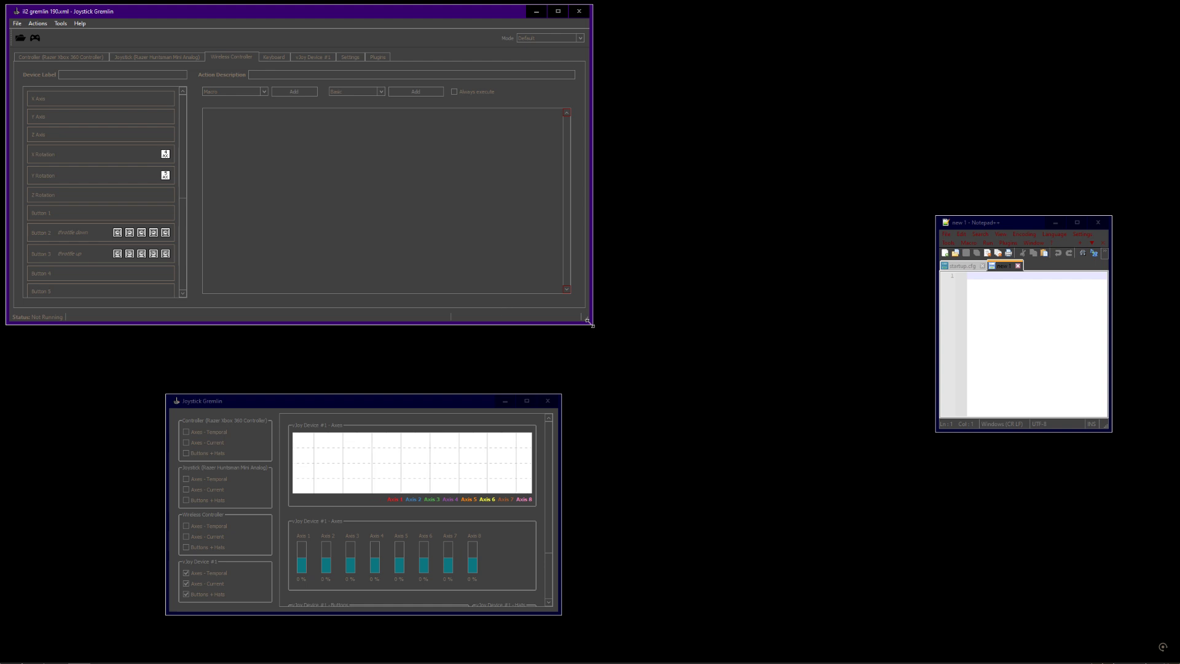
{"action": "left_click_drag", "start_coordinate": [589, 321], "coordinate": [605, 373]}
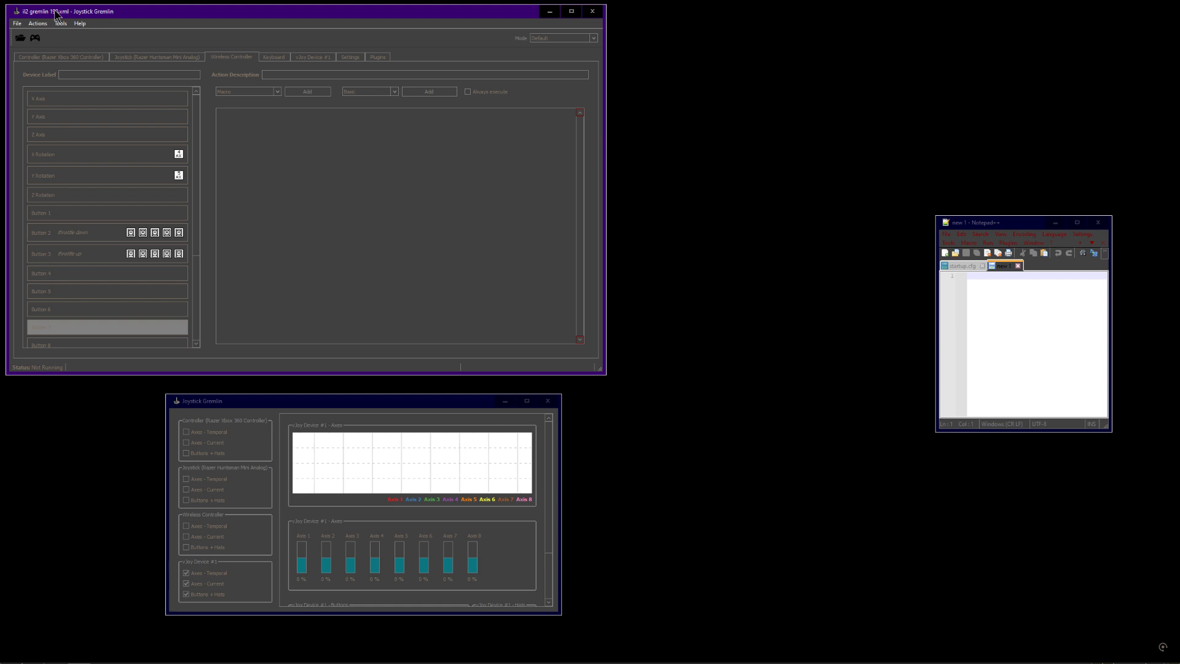
Select the X Rotation axis binding to show its Remap action and activate the profile
{"action": "left_click", "coordinate": [113, 160]}
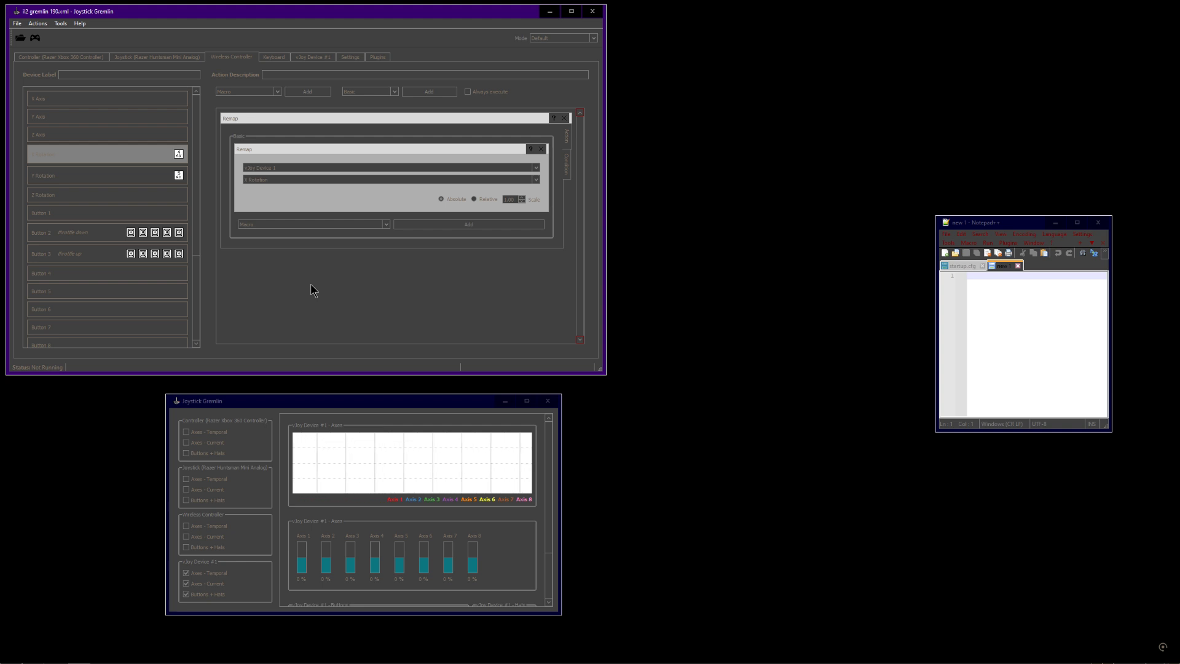
{"action": "left_click", "coordinate": [125, 159]}
{"action": "left_click", "coordinate": [393, 400]}
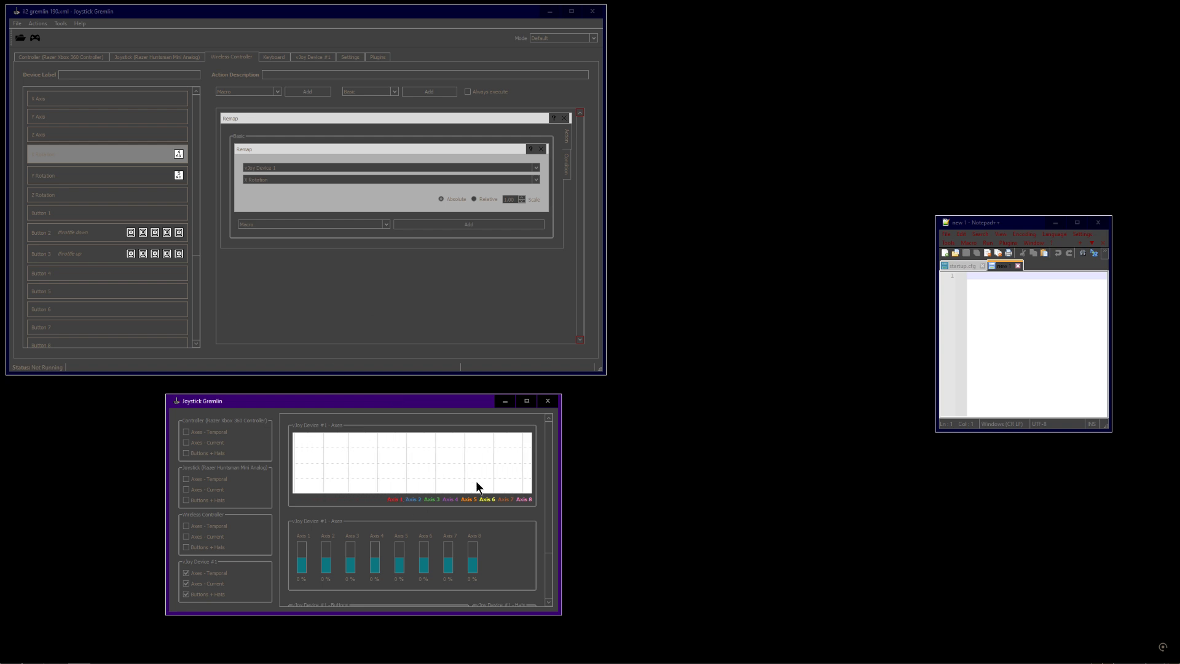
{"action": "left_click", "coordinate": [37, 38]}
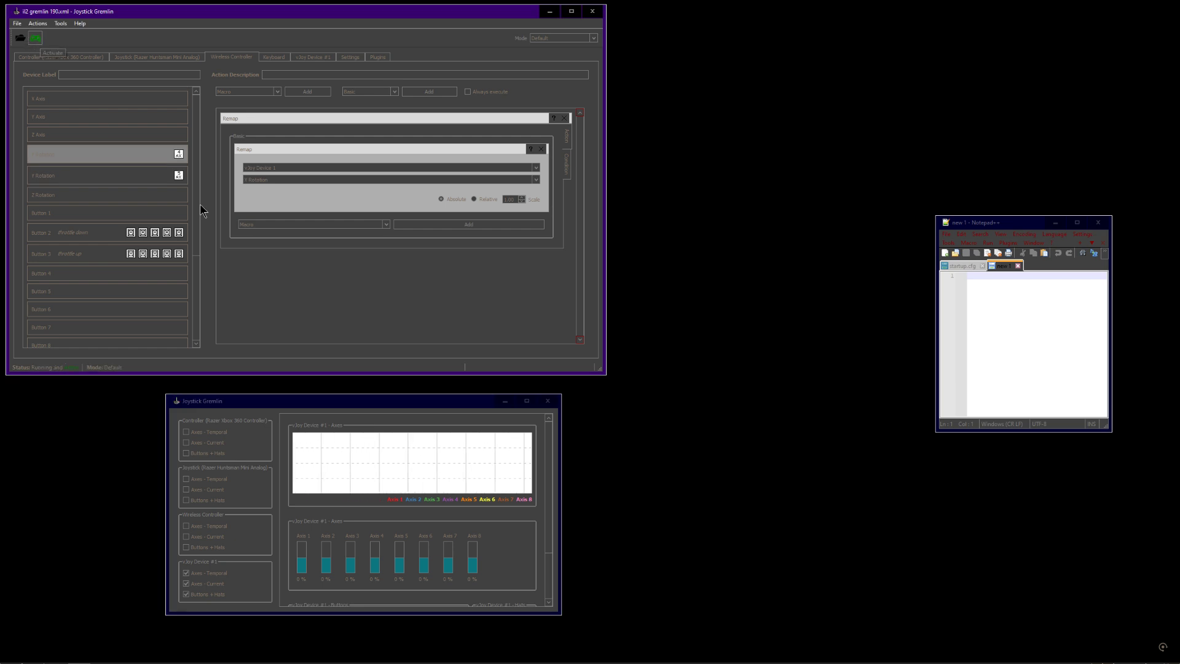
Examine the rotation axis bindings, the action list and the Remap device and axis settings
{"action": "left_click", "coordinate": [138, 172]}
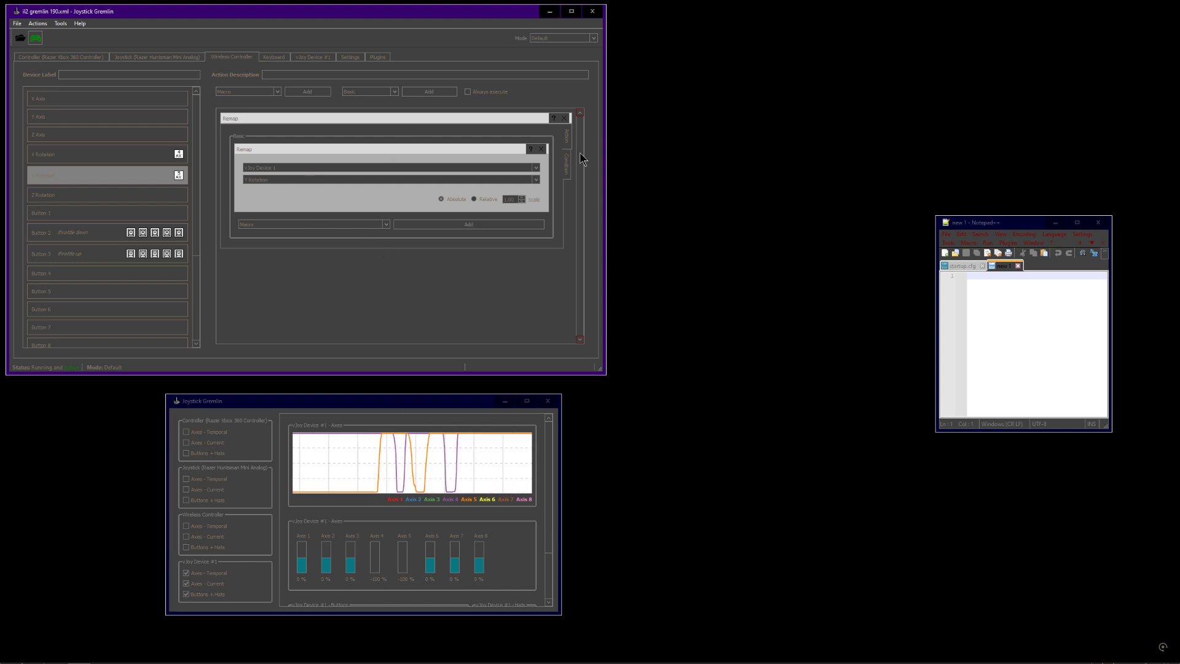
{"action": "left_click", "coordinate": [102, 154]}
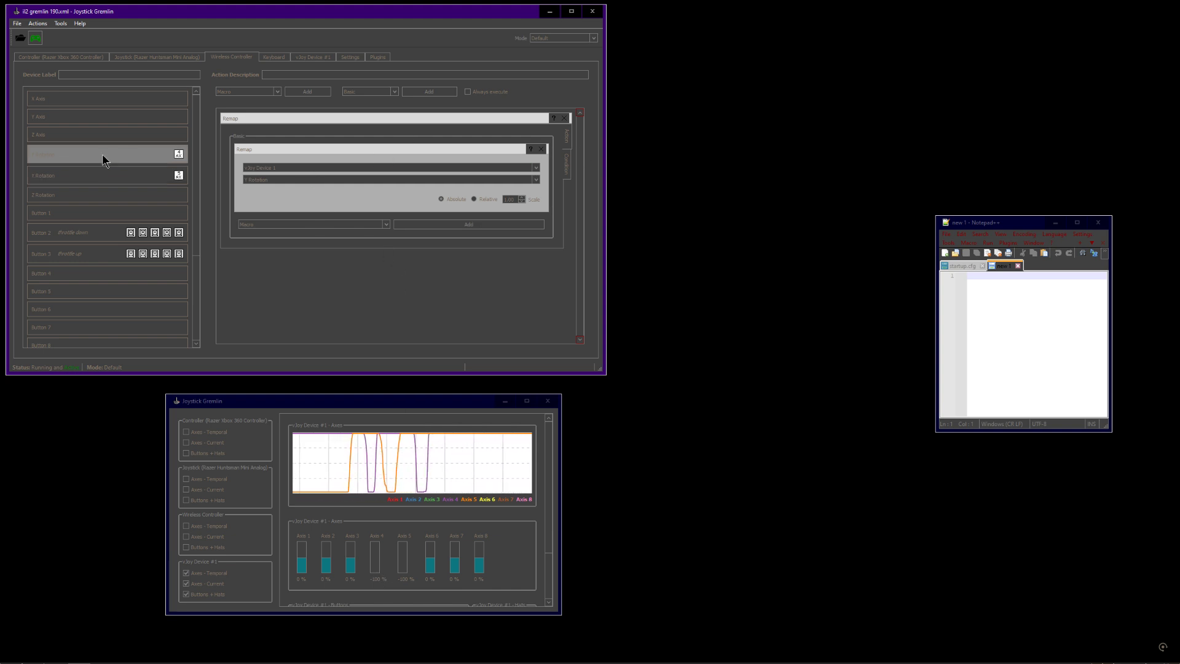
{"action": "left_click", "coordinate": [260, 93]}
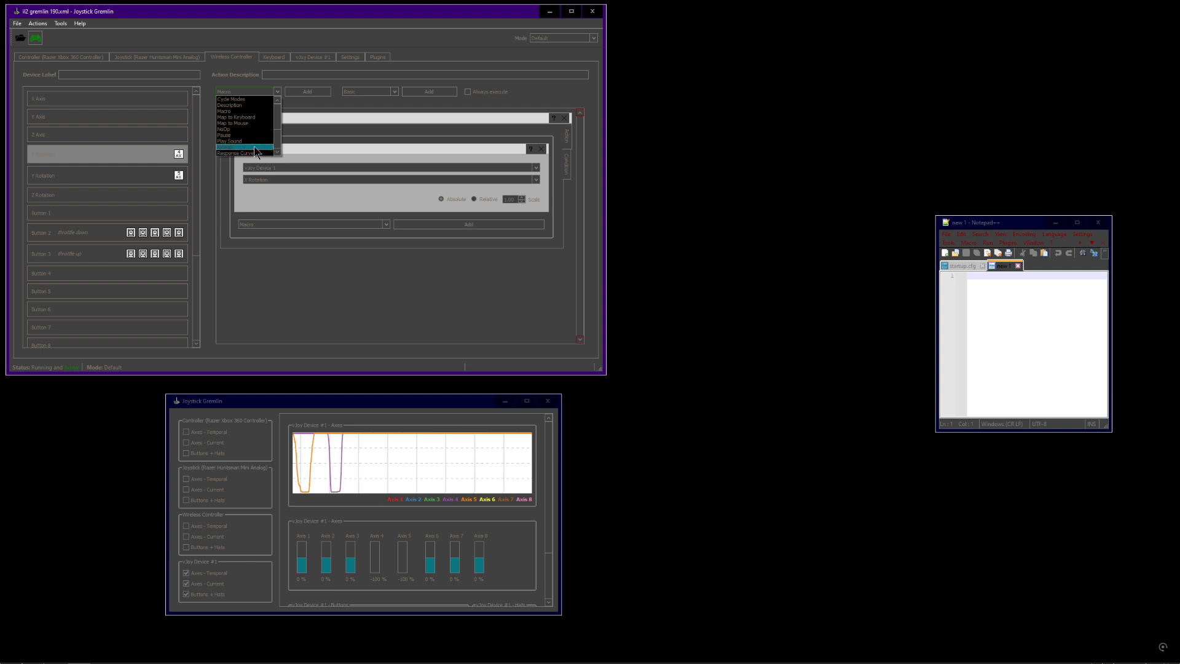
{"action": "left_click", "coordinate": [319, 102]}
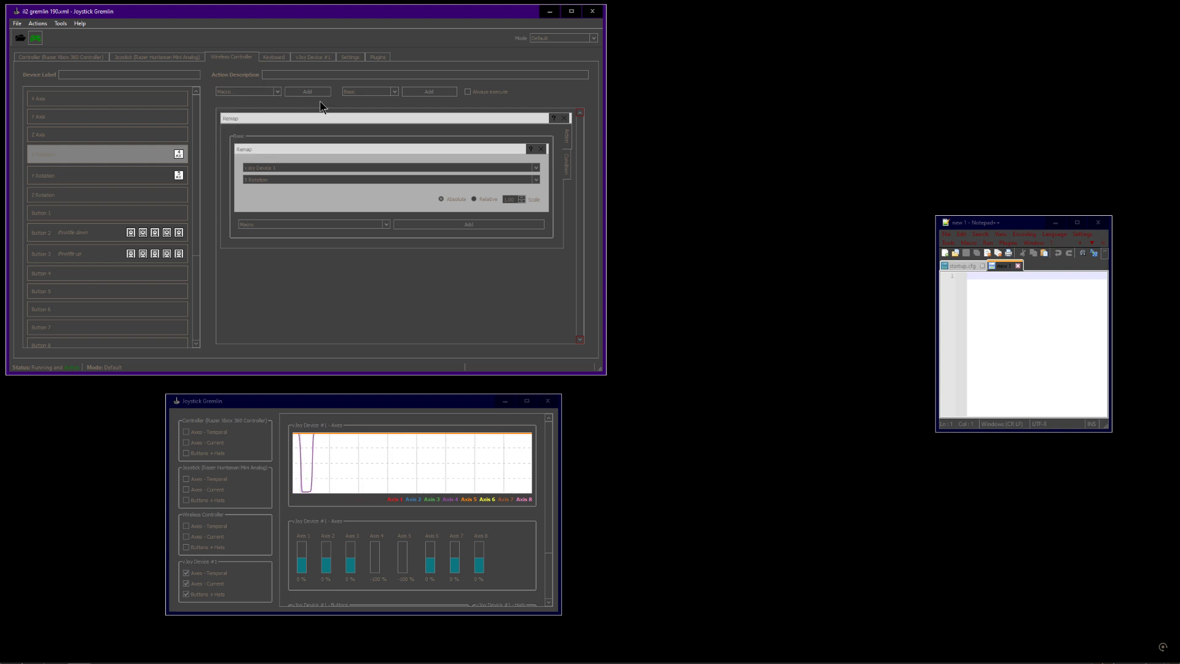
{"action": "left_click", "coordinate": [268, 169]}
{"action": "left_click", "coordinate": [269, 175]}
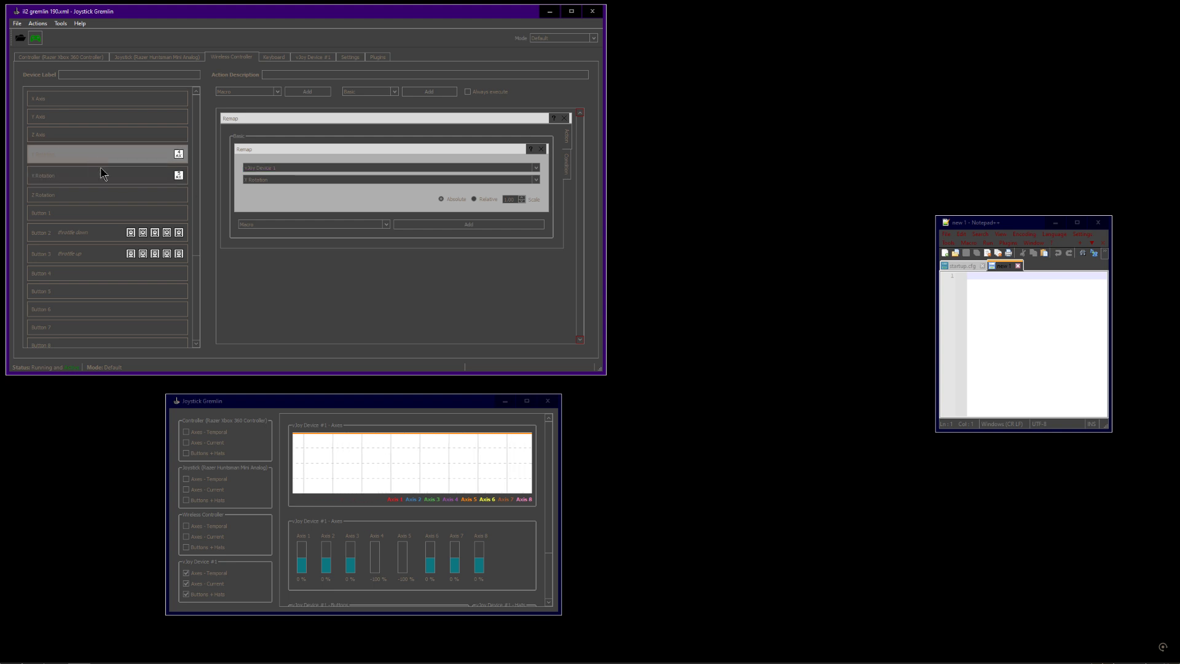
{"action": "left_click", "coordinate": [132, 183]}
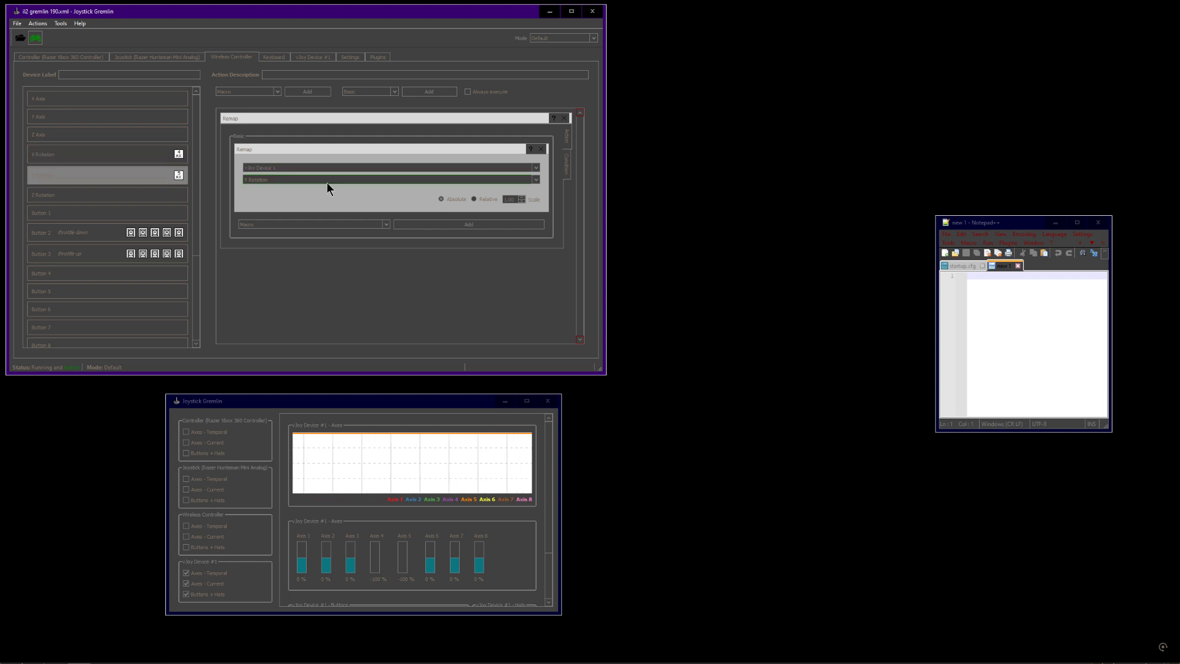
Show Button 2's throttle down macro and start a Notepad++ list with 190 and 100 on separate lines
{"action": "left_click", "coordinate": [88, 236]}
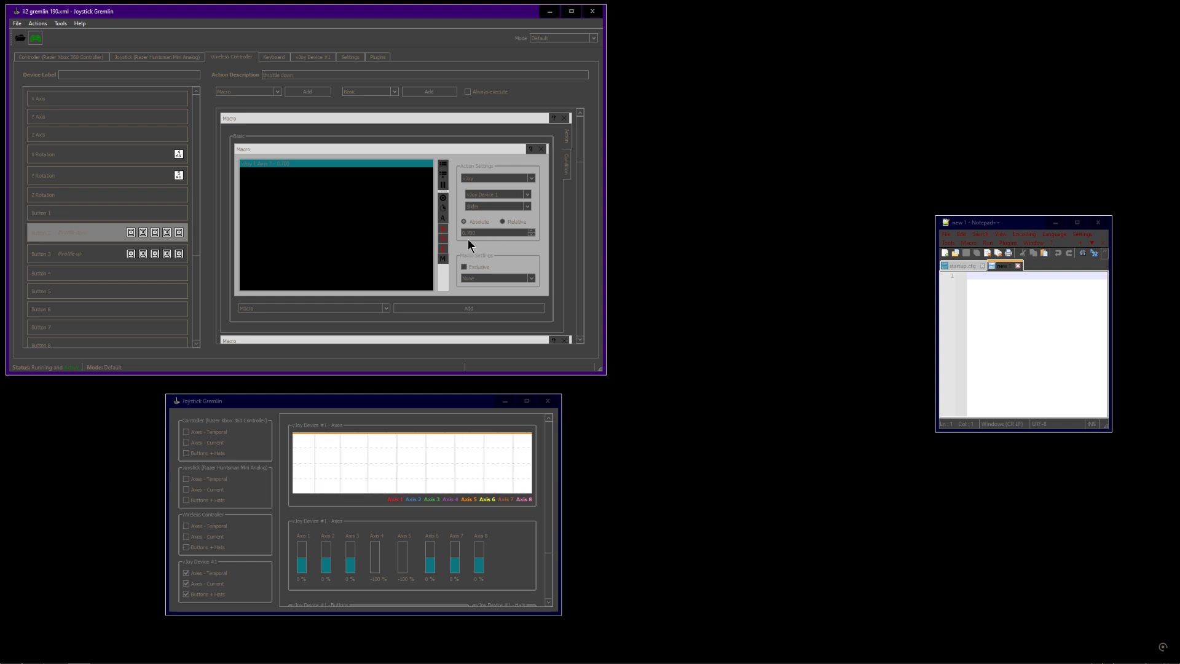
{"action": "left_click", "coordinate": [1007, 313]}
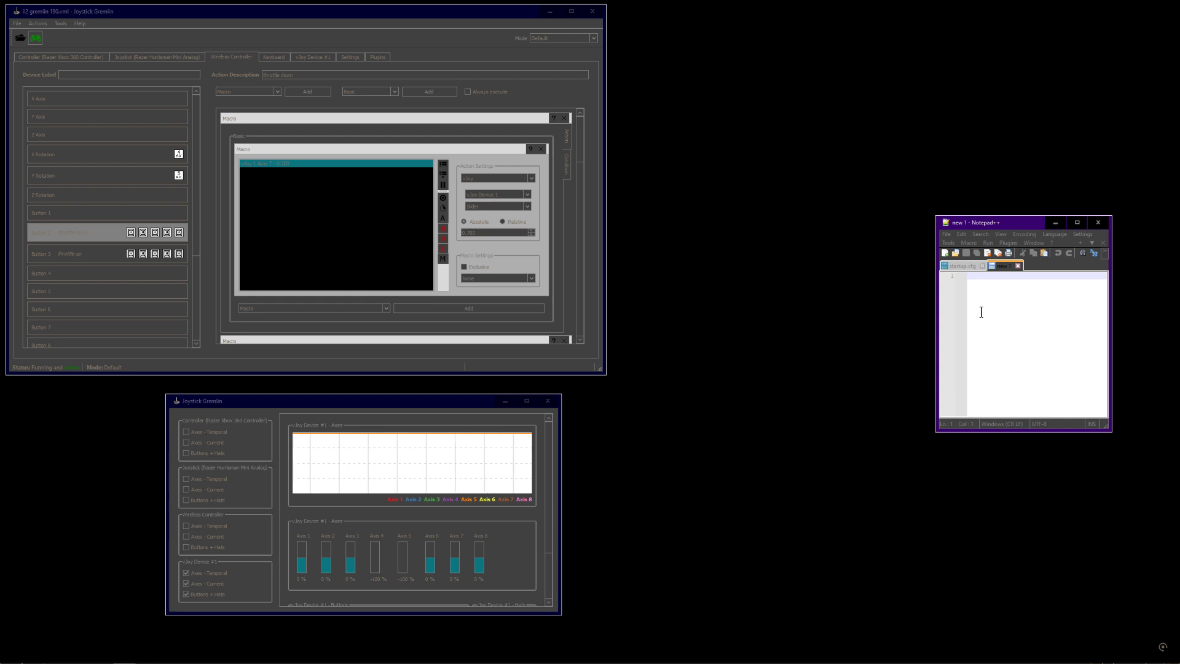
{"action": "type", "text": "190"}
{"action": "key", "text": "Return"}
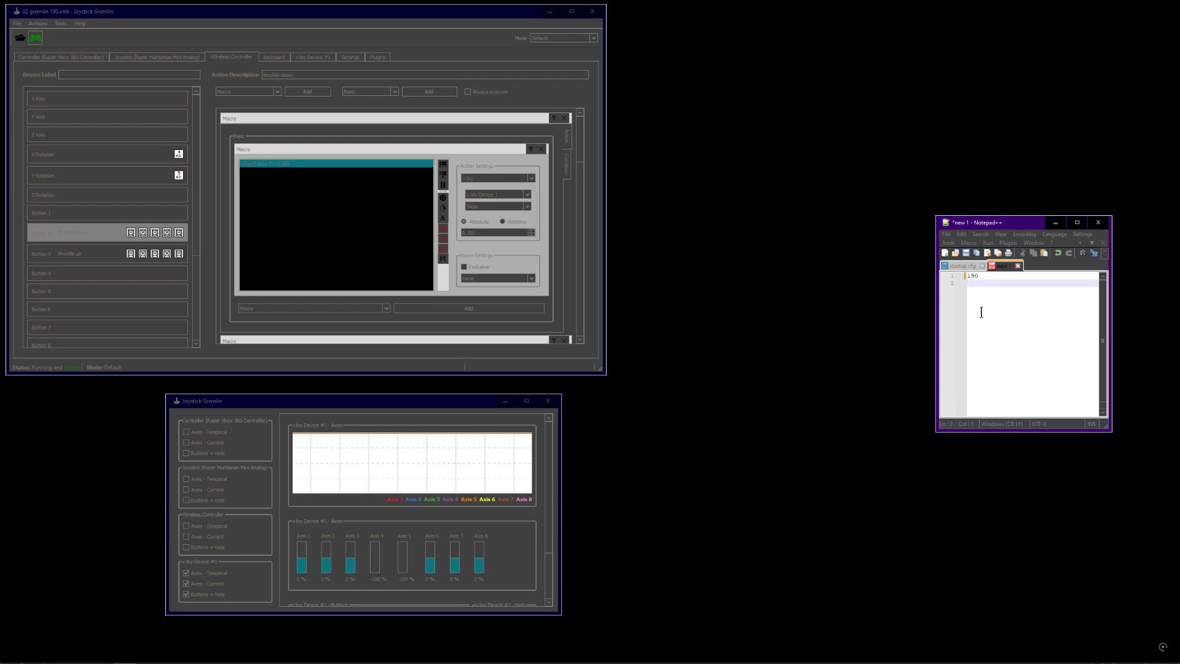
{"action": "key", "text": "Return"}
{"action": "type", "text": "100"}
{"action": "key", "text": "Return"}
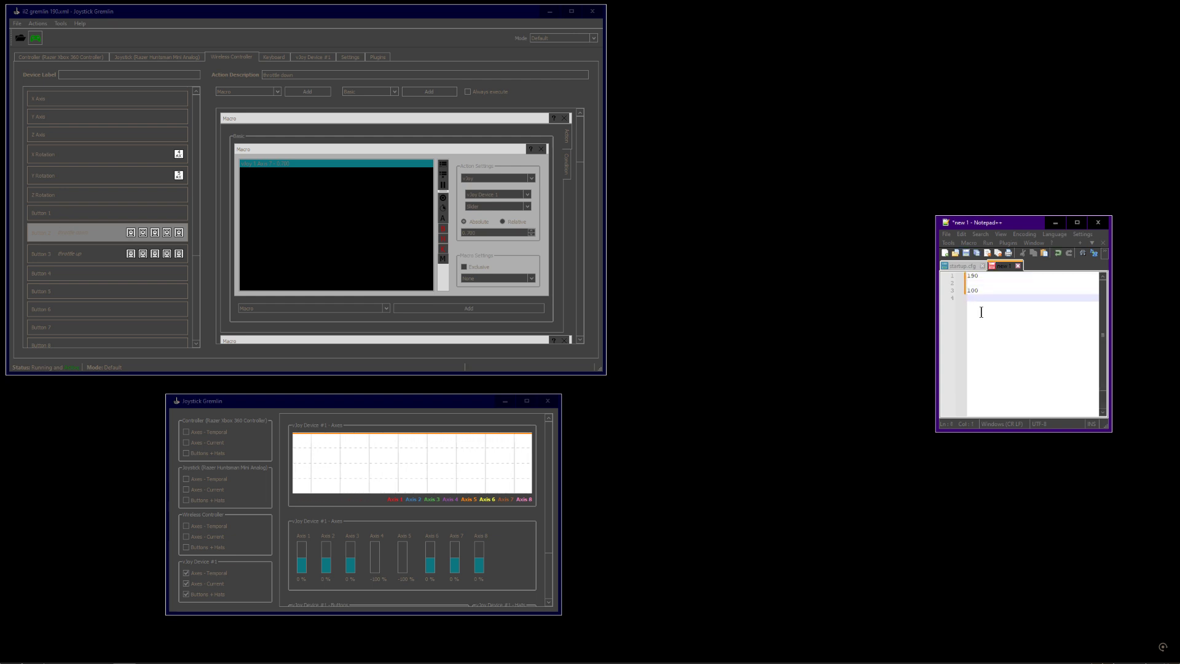
Continue the list with 85, 80, 60 and 0, separated by blank lines
{"action": "key", "text": "Return"}
{"action": "type", "text": "8"}
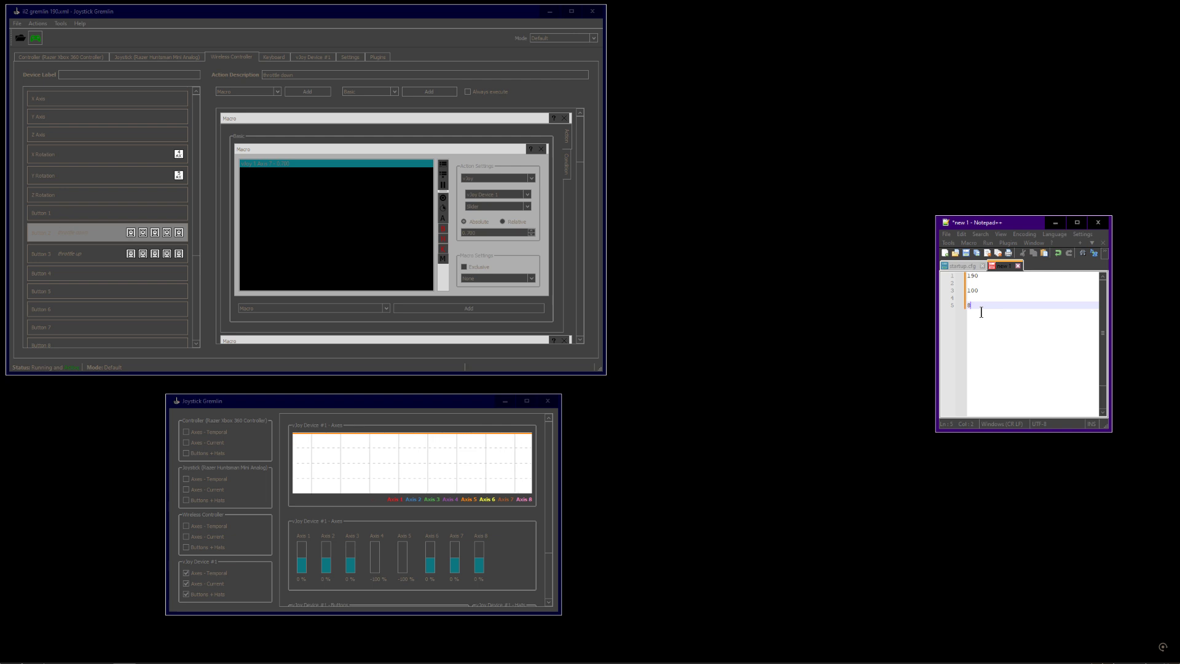
{"action": "type", "text": "5"}
{"action": "key", "text": "Return"}
{"action": "key", "text": "Return"}
{"action": "key", "text": "Return"}
{"action": "type", "text": "80"}
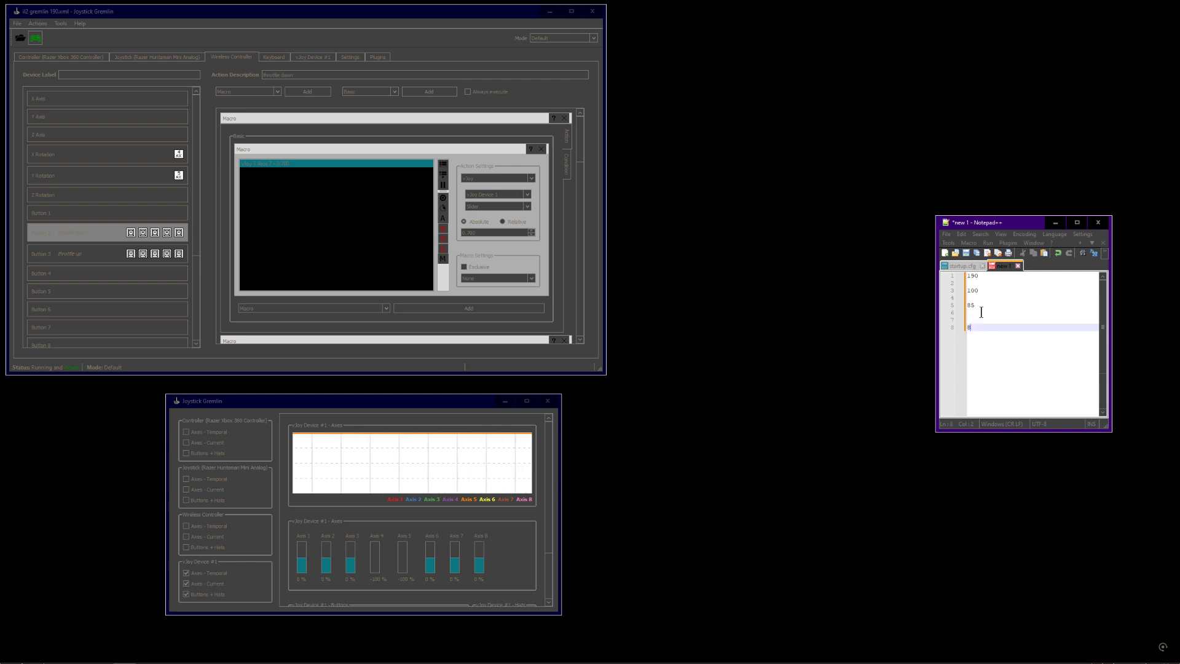
{"action": "key", "text": "Return"}
{"action": "key", "text": "Return"}
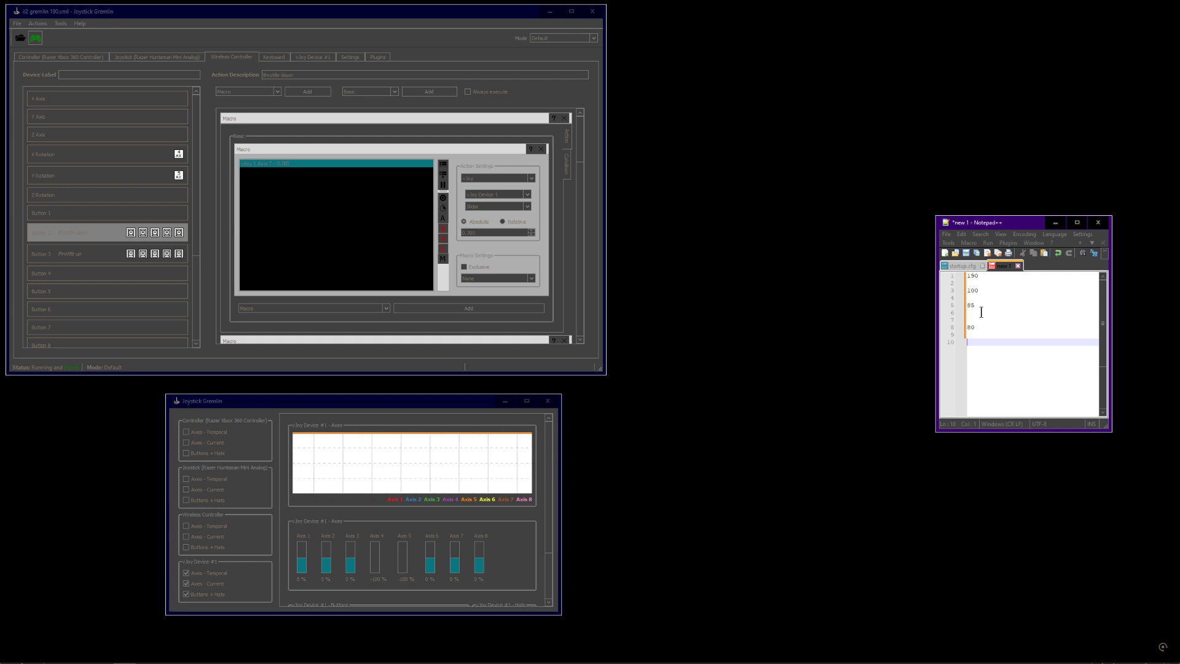
{"action": "type", "text": "60"}
{"action": "key", "text": "Return"}
{"action": "key", "text": "Return"}
{"action": "type", "text": "0"}
{"action": "key", "text": "Return"}
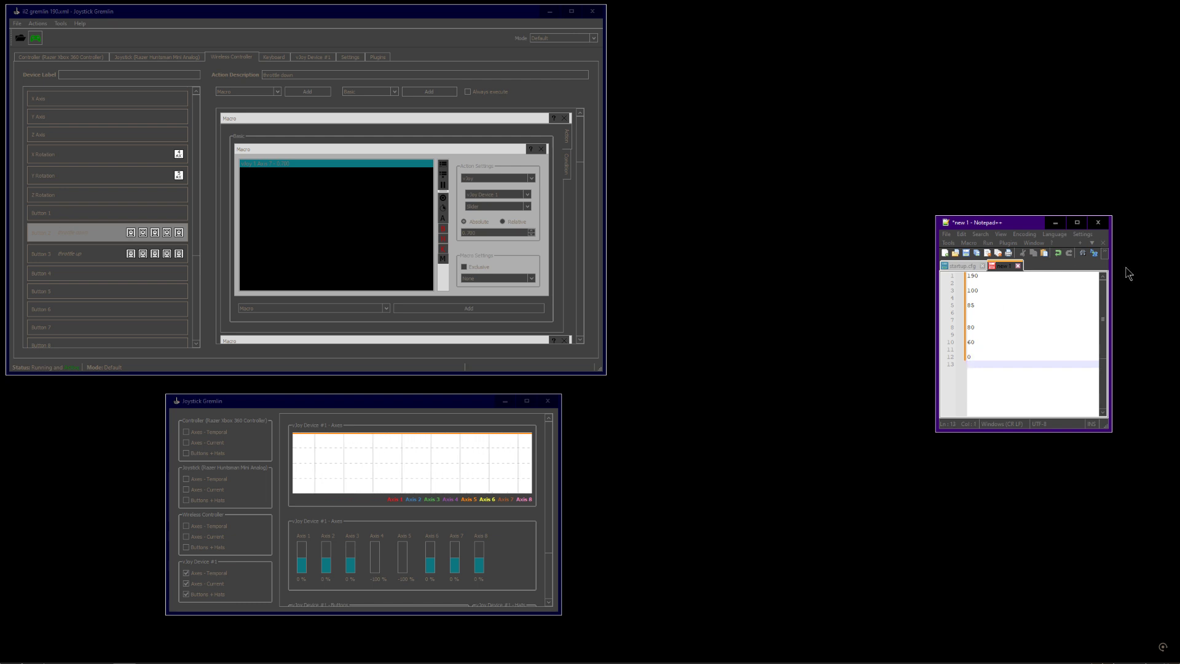
Insert 30 on its own line between 60 and 0 in the list
{"action": "left_click", "coordinate": [982, 292]}
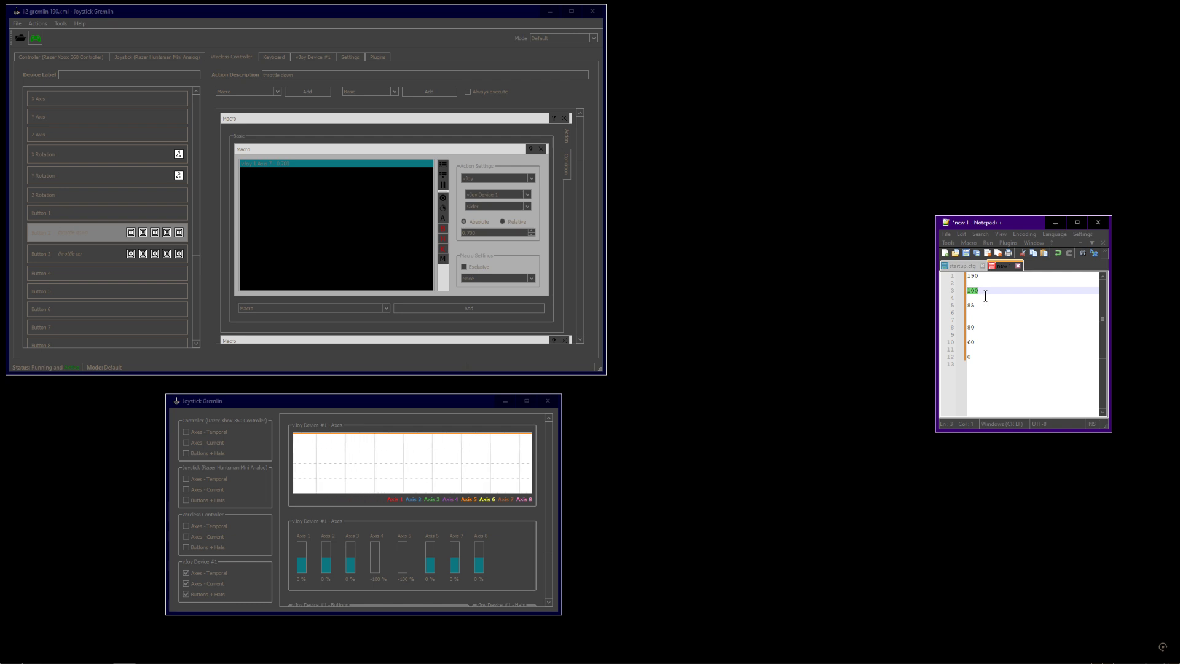
{"action": "left_click", "coordinate": [983, 307]}
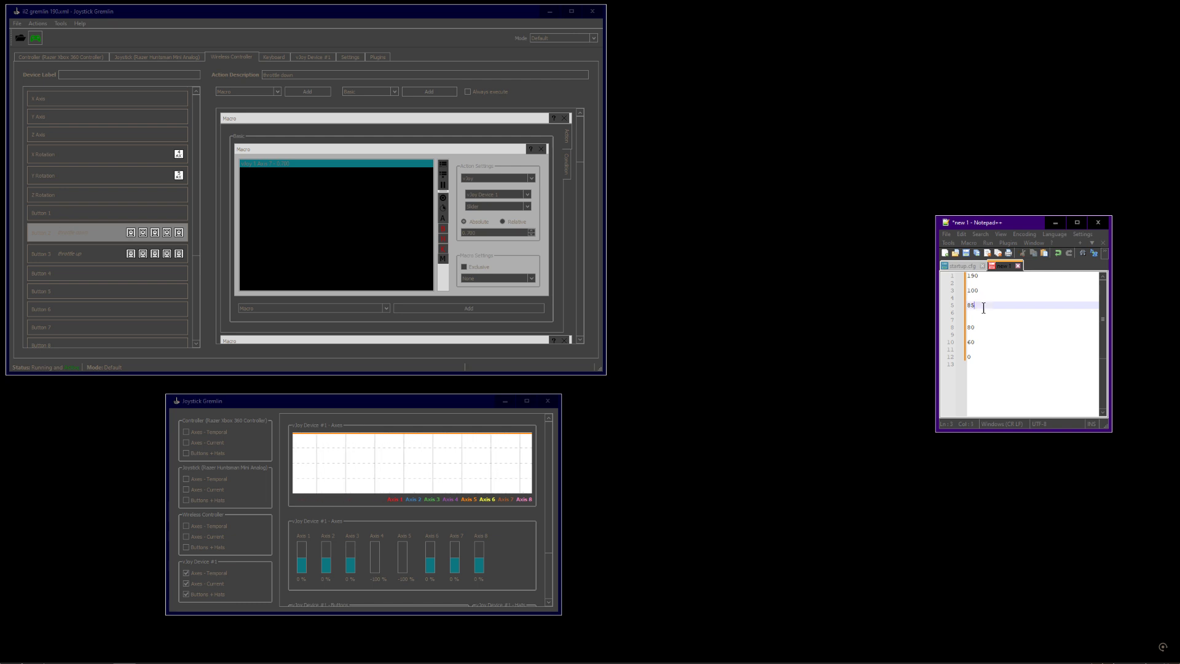
{"action": "left_click_drag", "start_coordinate": [976, 307], "coordinate": [966, 306]}
{"action": "left_click_drag", "start_coordinate": [983, 329], "coordinate": [966, 329]}
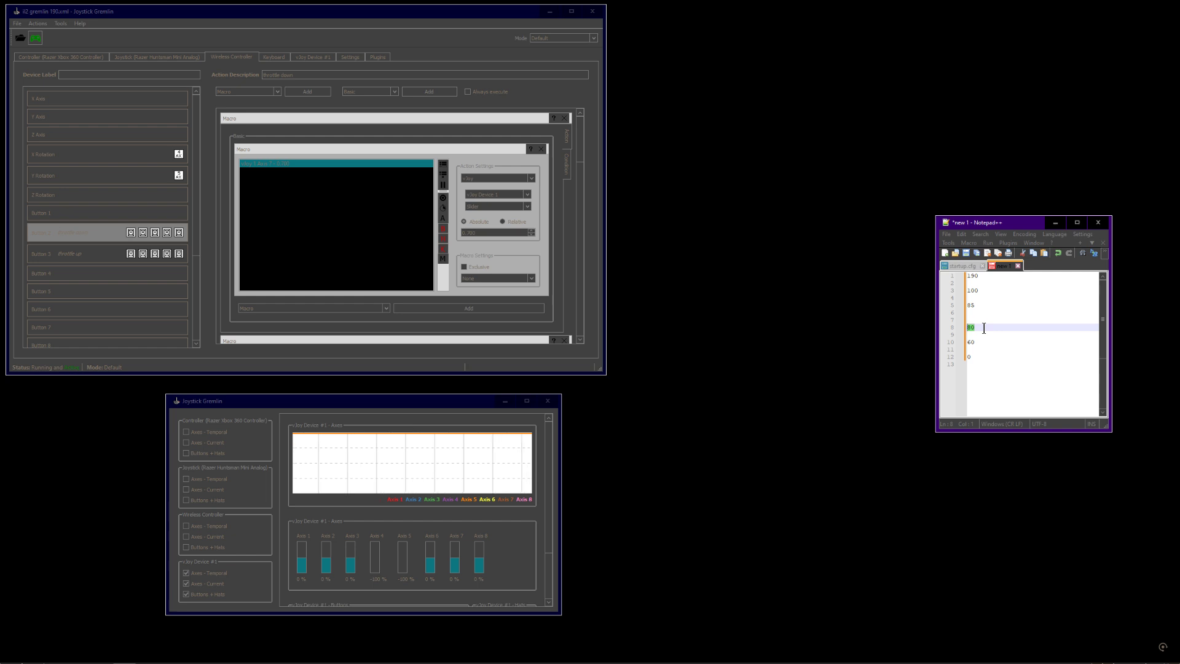
{"action": "left_click", "coordinate": [976, 344]}
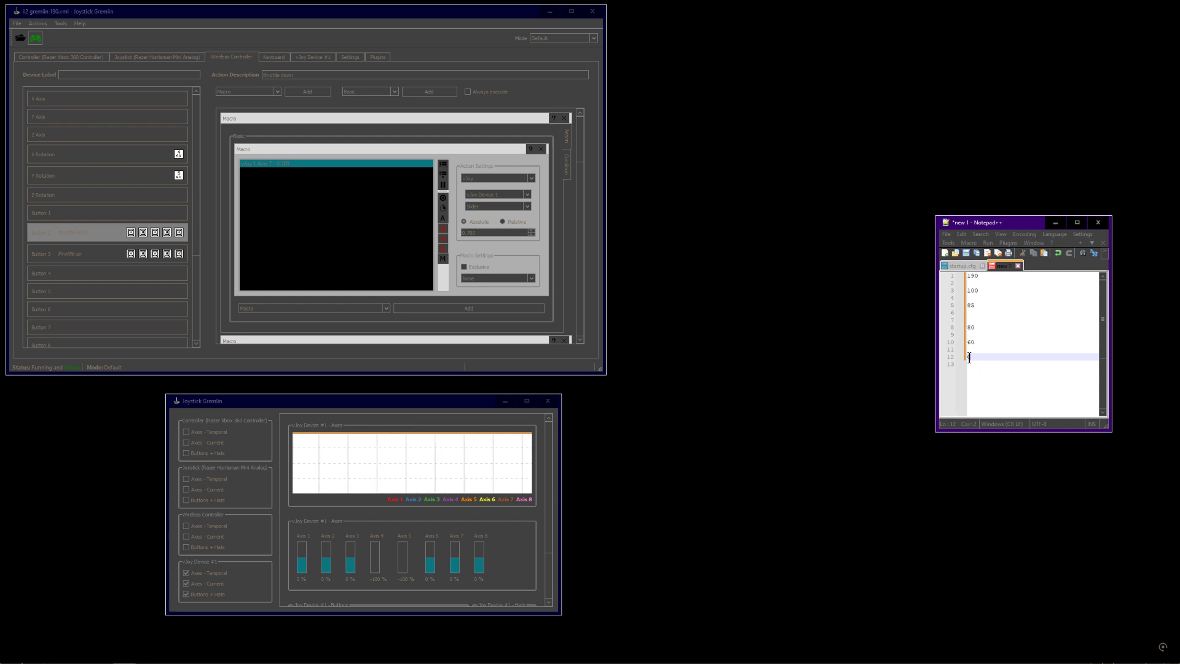
{"action": "left_click", "coordinate": [980, 350]}
{"action": "key", "text": "Return"}
{"action": "key", "text": "Return"}
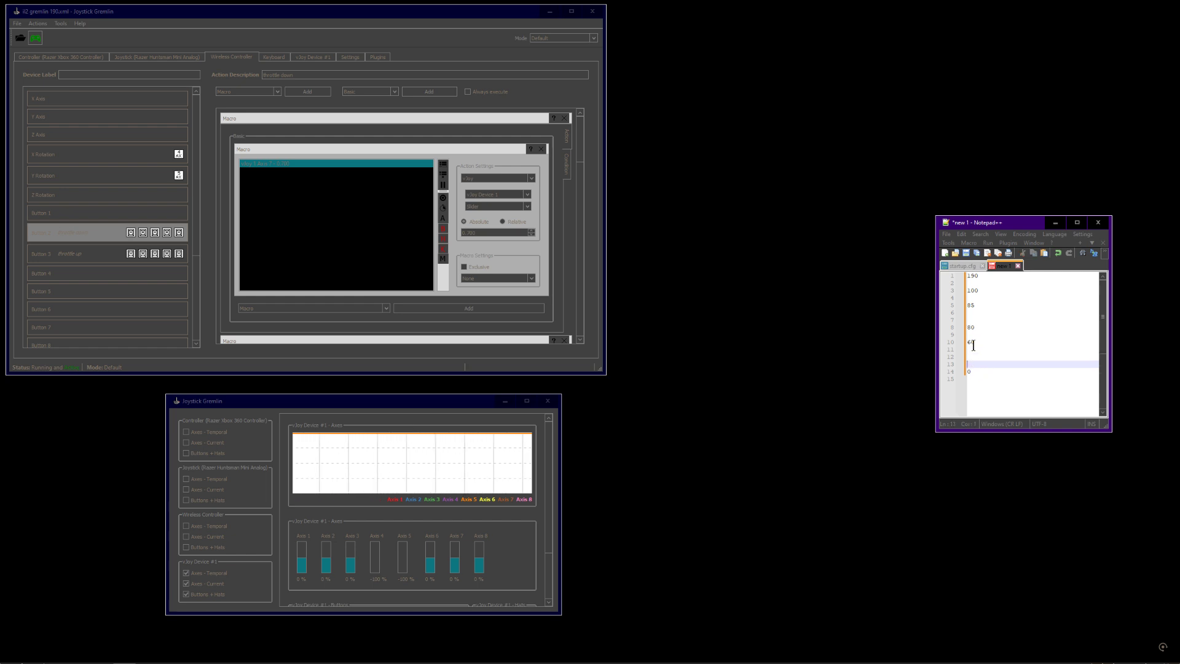
{"action": "left_click", "coordinate": [1014, 355]}
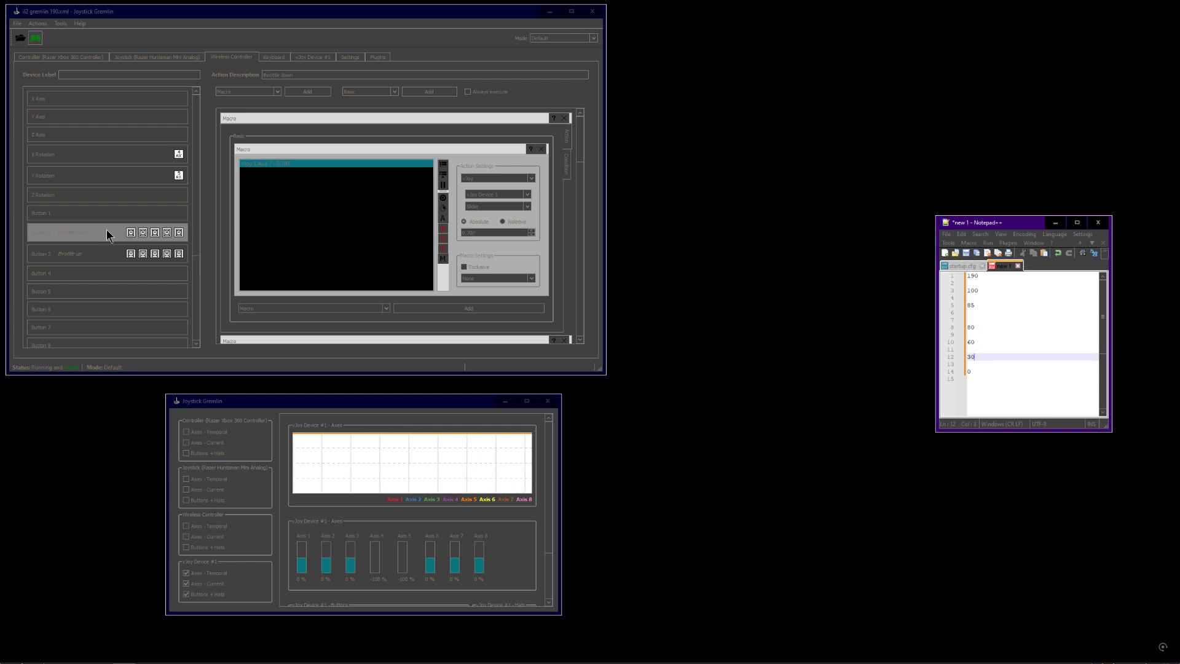
Compare Button 3's throttle up macro with the list of values in Notepad++
{"action": "left_click", "coordinate": [78, 254]}
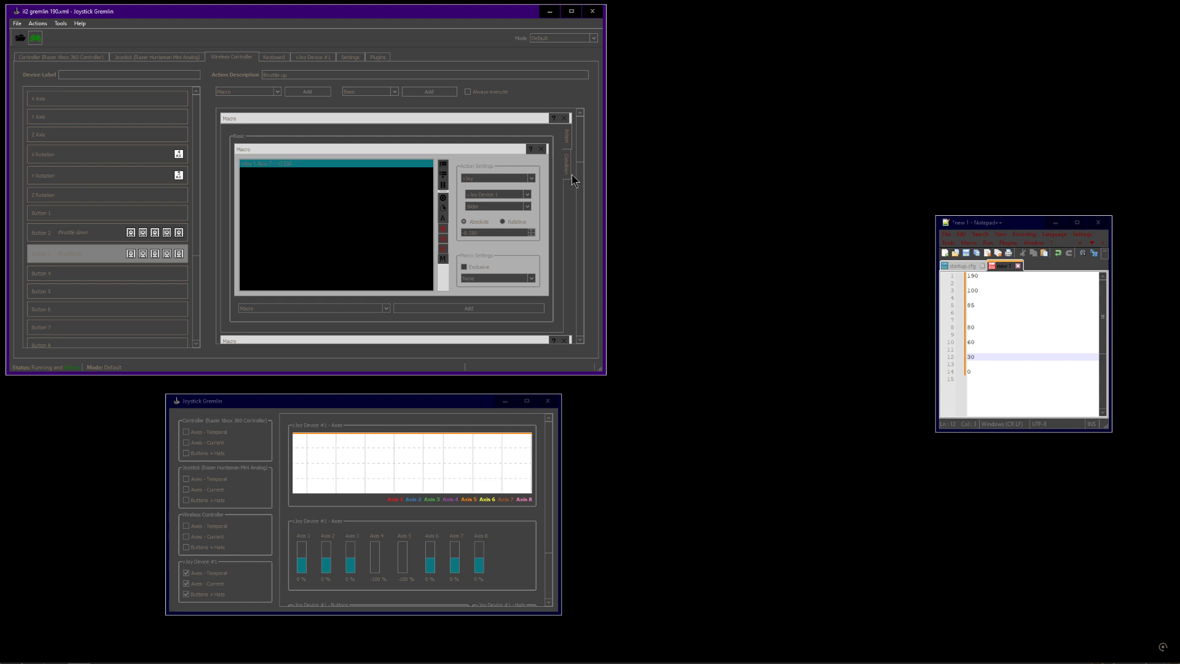
{"action": "left_click", "coordinate": [423, 404]}
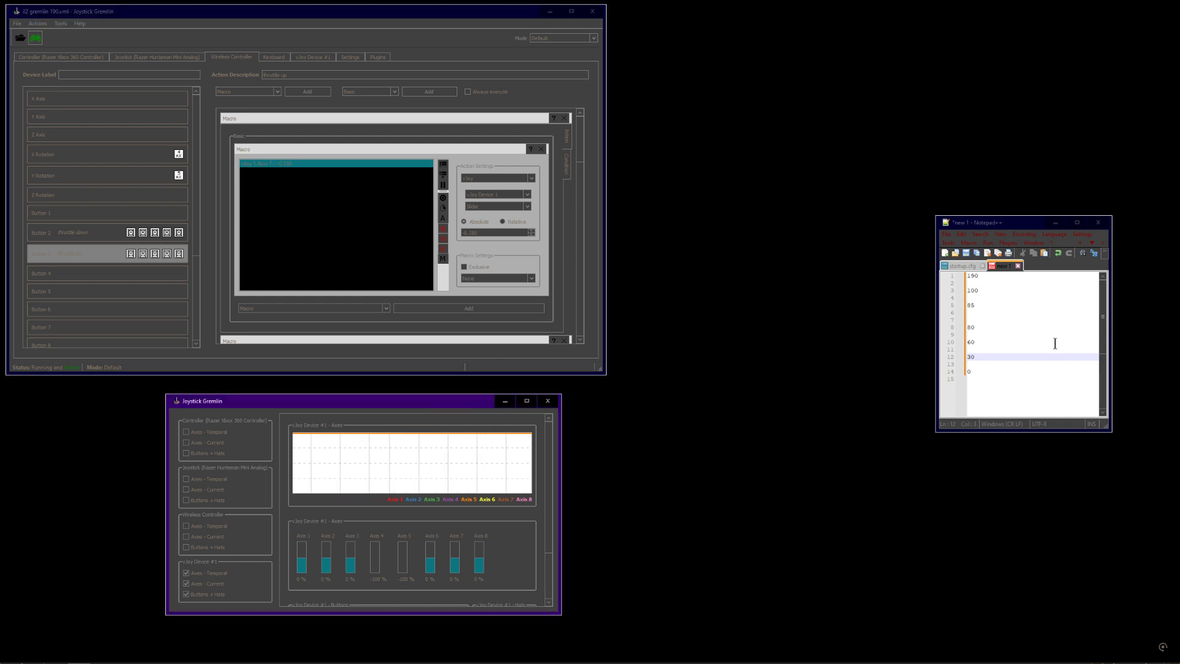
{"action": "left_click_drag", "start_coordinate": [999, 371], "coordinate": [970, 290]}
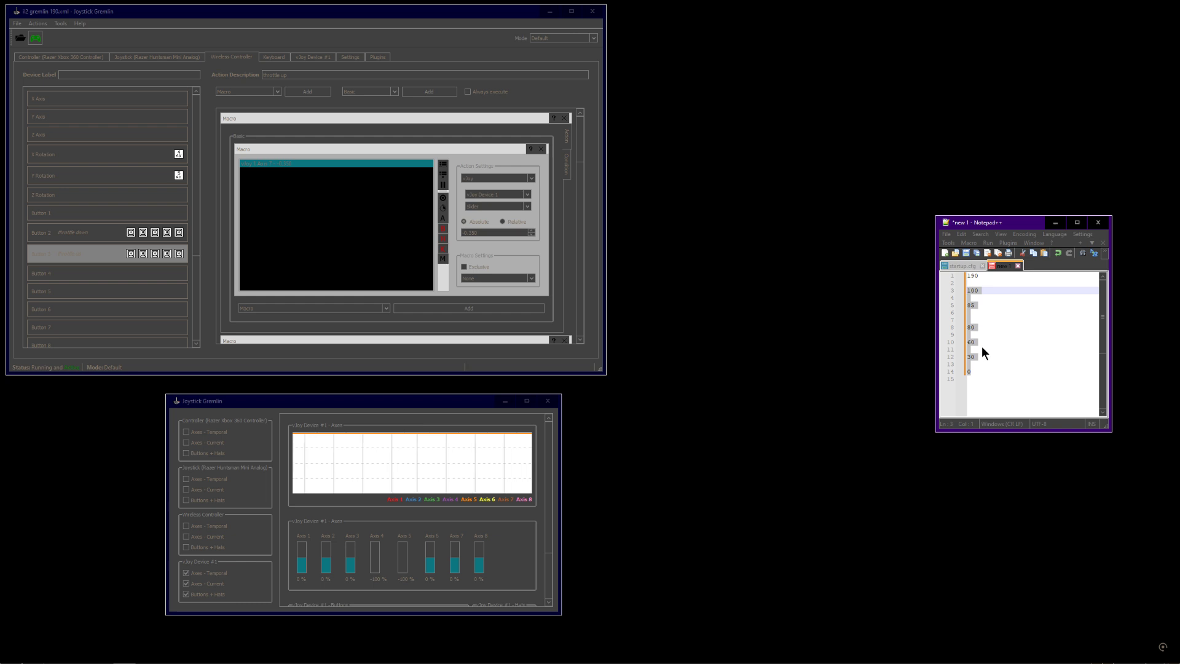
{"action": "left_click", "coordinate": [978, 371]}
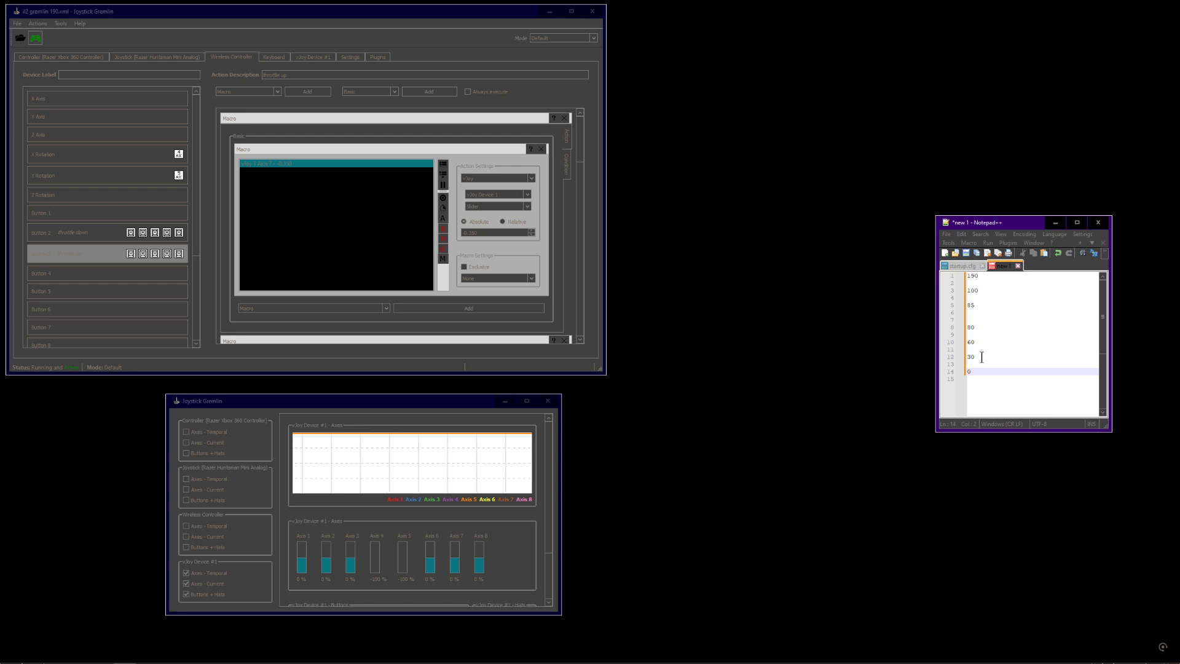
{"action": "left_click", "coordinate": [980, 357]}
{"action": "left_click", "coordinate": [982, 339]}
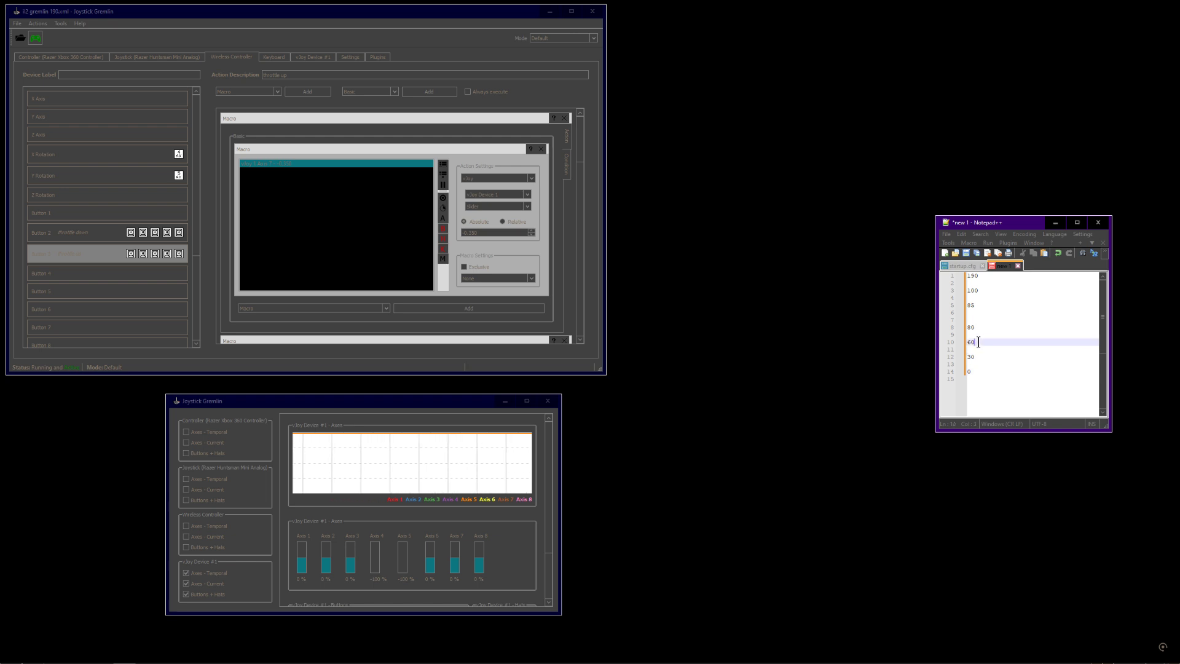
{"action": "left_click", "coordinate": [984, 328]}
{"action": "left_click", "coordinate": [988, 314]}
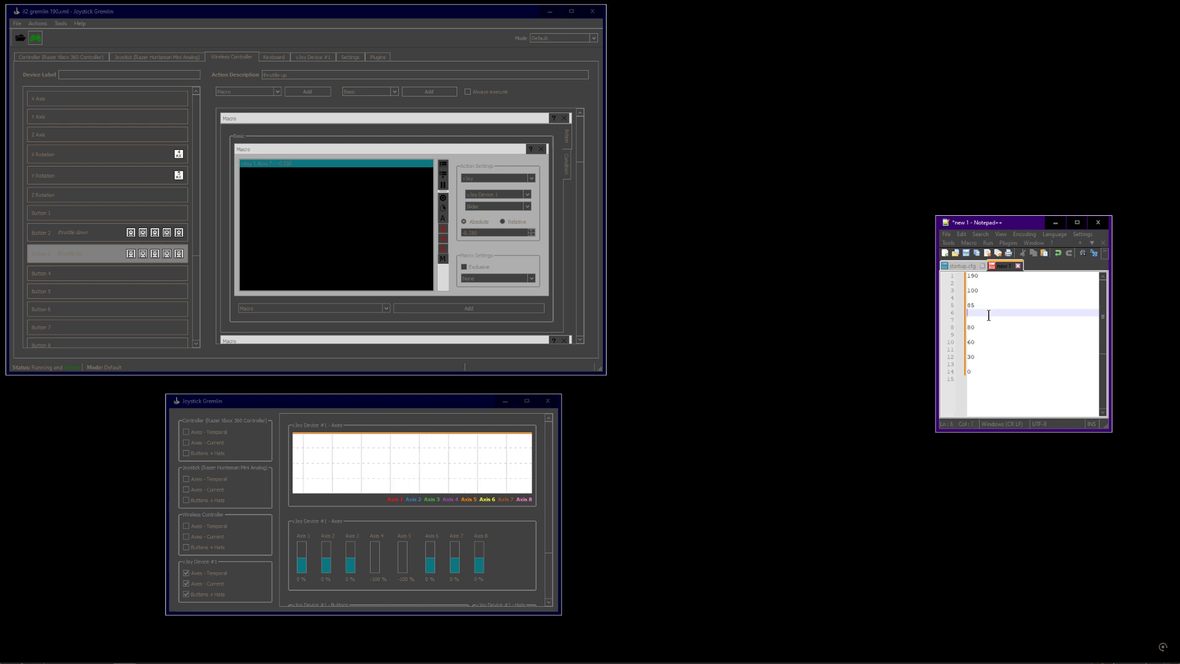
{"action": "left_click", "coordinate": [997, 290]}
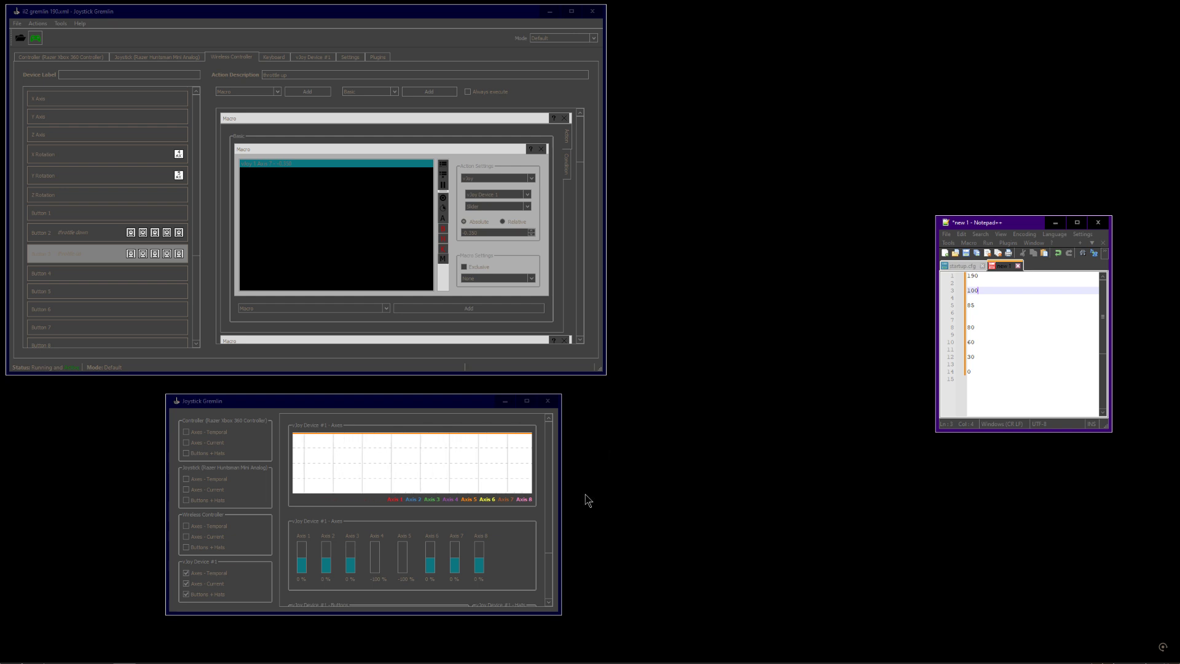
Add a formula note line reading 1 = 2b-1 two lines below the list of values in Notepad++
{"action": "left_click", "coordinate": [435, 408]}
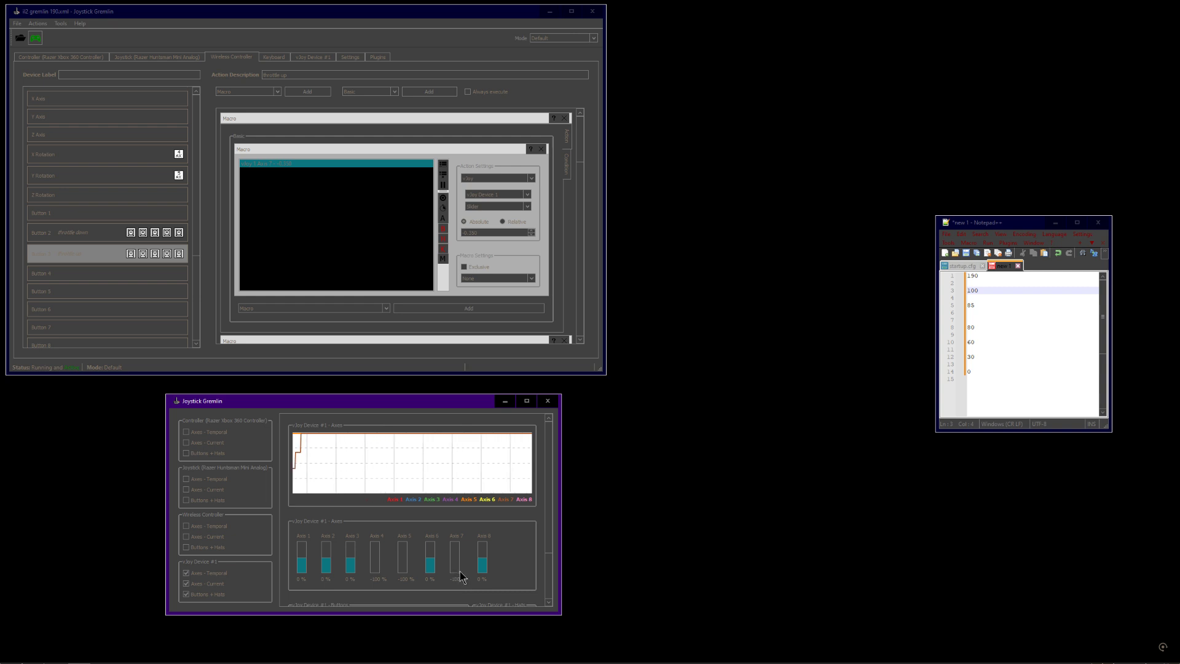
{"action": "left_click", "coordinate": [1017, 396]}
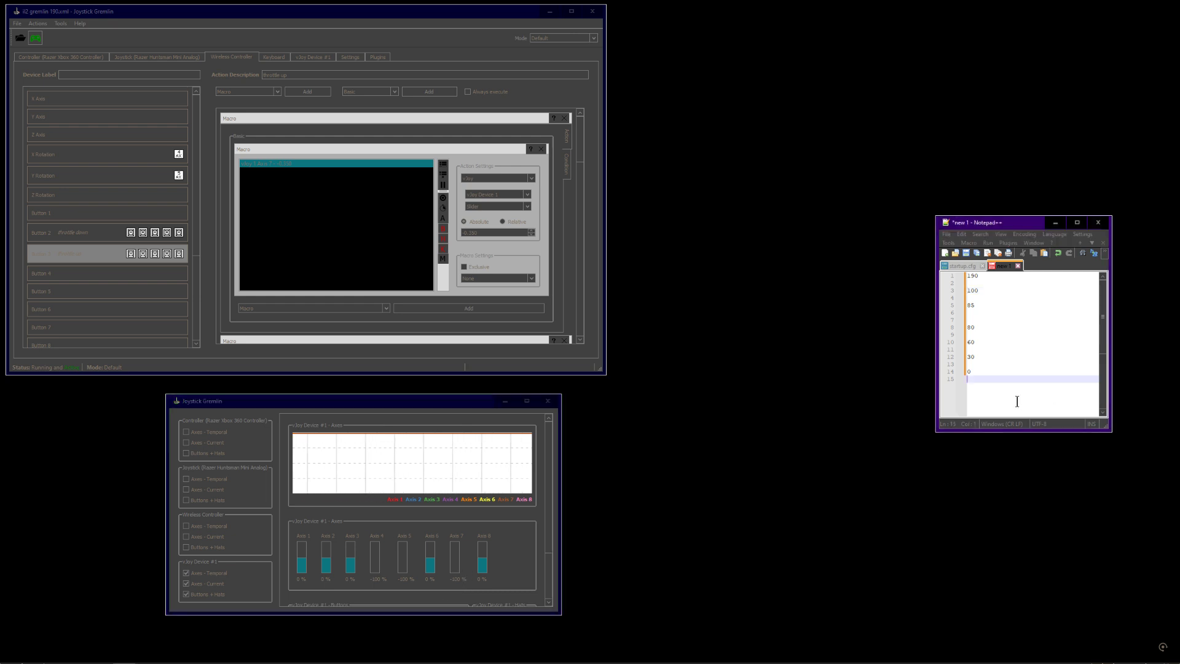
{"action": "key", "text": "Return"}
{"action": "key", "text": "Return"}
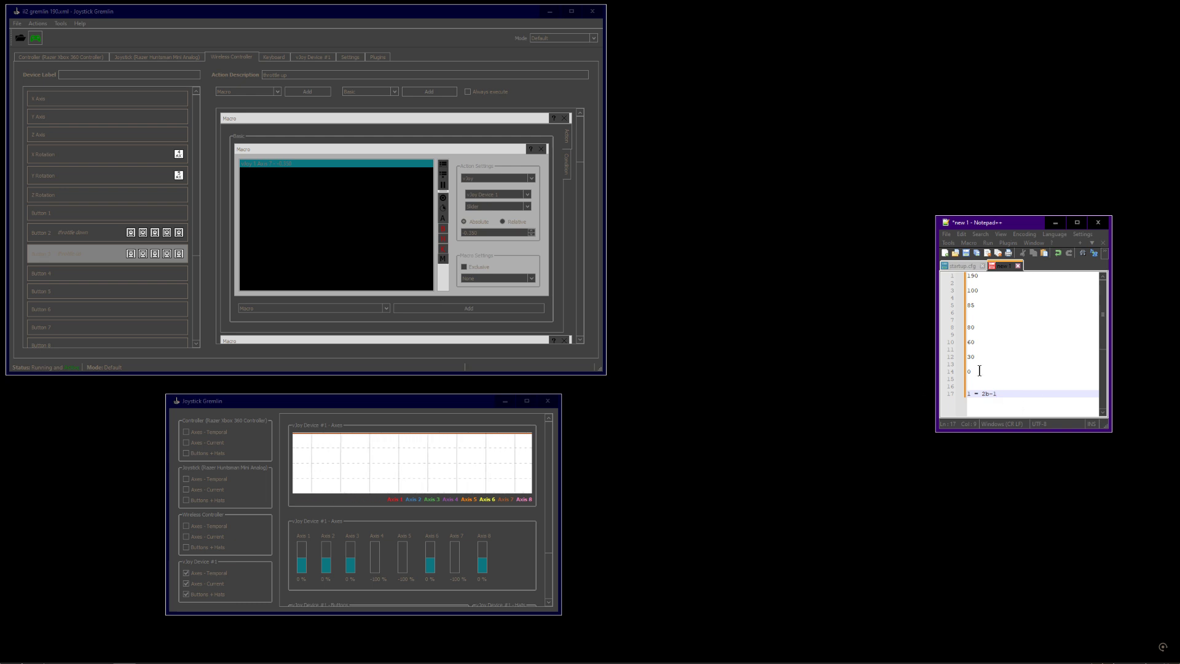
{"action": "left_click", "coordinate": [989, 394]}
{"action": "left_click_drag", "start_coordinate": [990, 394], "coordinate": [983, 394]}
{"action": "left_click_drag", "start_coordinate": [983, 395], "coordinate": [989, 395]}
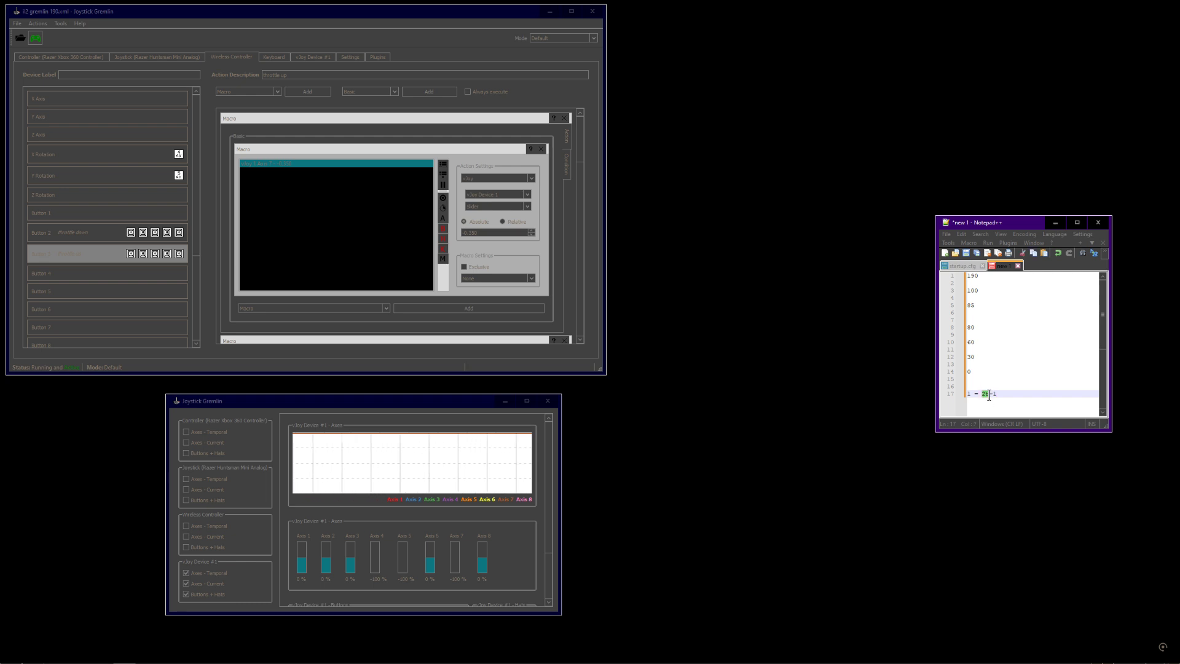
{"action": "left_click", "coordinate": [990, 394]}
{"action": "left_click_drag", "start_coordinate": [973, 394], "coordinate": [966, 395]}
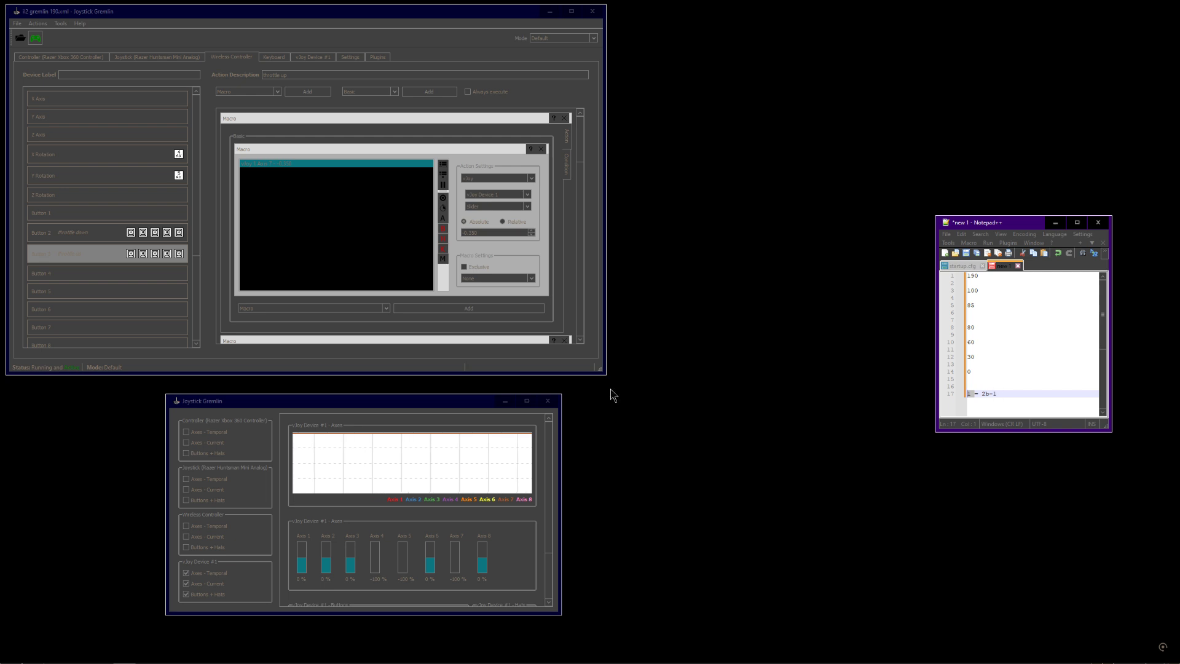
Open Button 3's macro and select the 30 entry in the list alongside the action's value field
{"action": "left_click", "coordinate": [338, 401]}
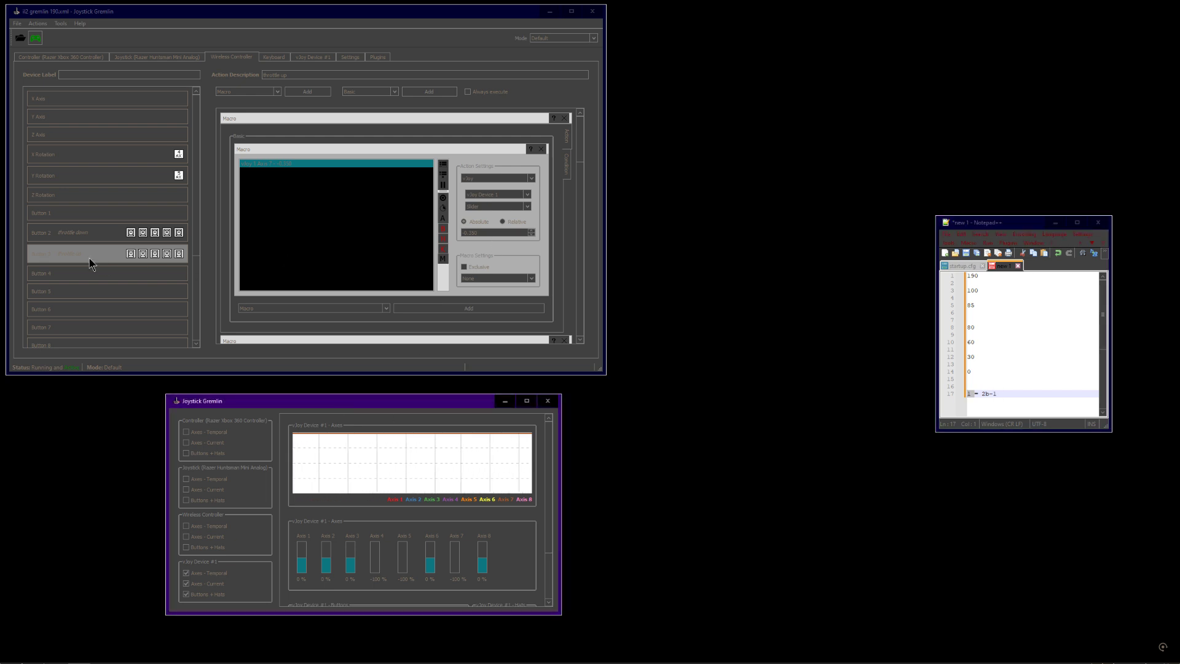
{"action": "left_click", "coordinate": [65, 256]}
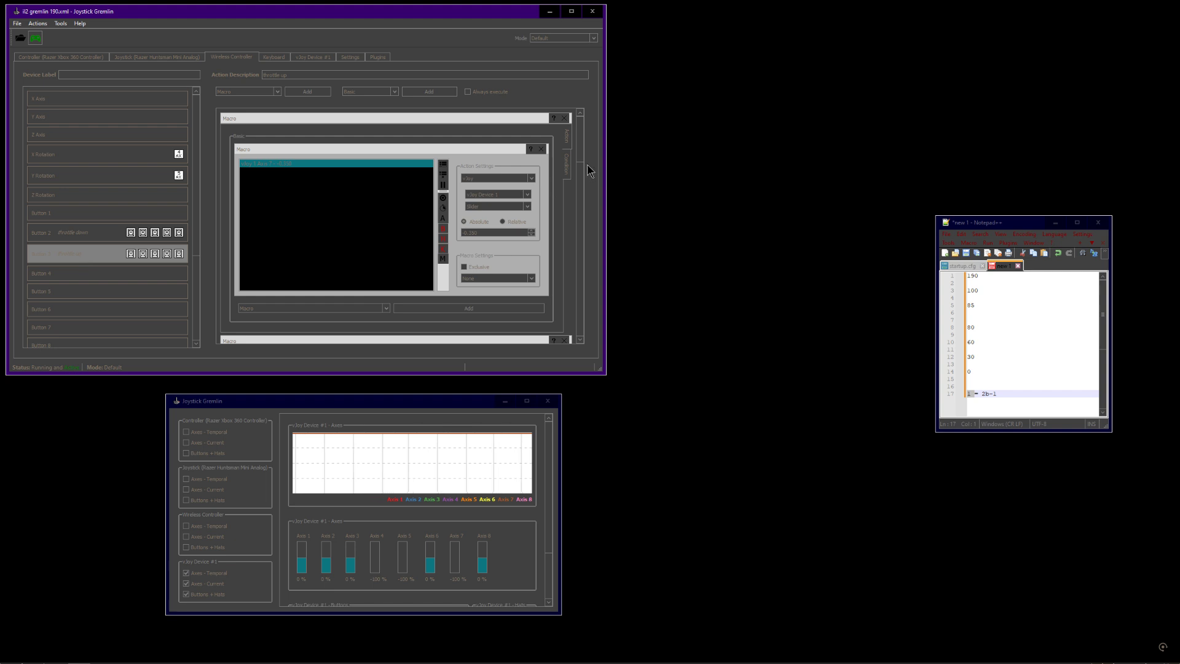
{"action": "mouse_move", "coordinate": [581, 146]}
{"action": "left_mouse_down"}
{"action": "mouse_move", "coordinate": [581, 331]}
{"action": "mouse_move", "coordinate": [580, 154]}
{"action": "left_mouse_up"}
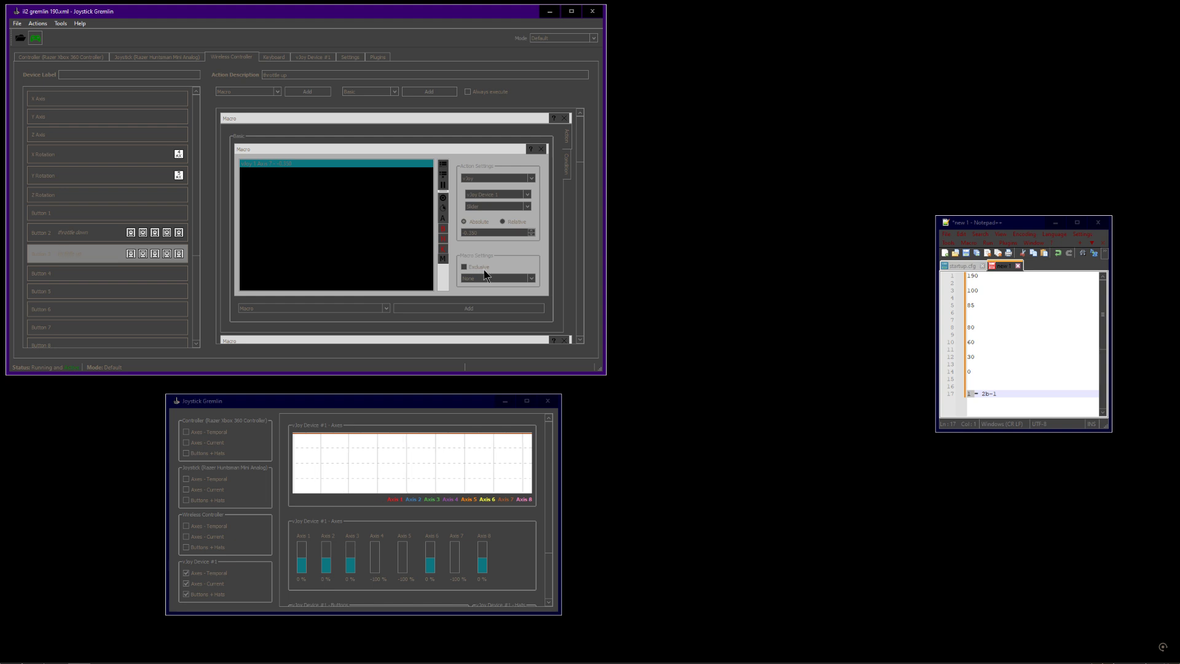
{"action": "left_click_drag", "start_coordinate": [975, 357], "coordinate": [965, 357]}
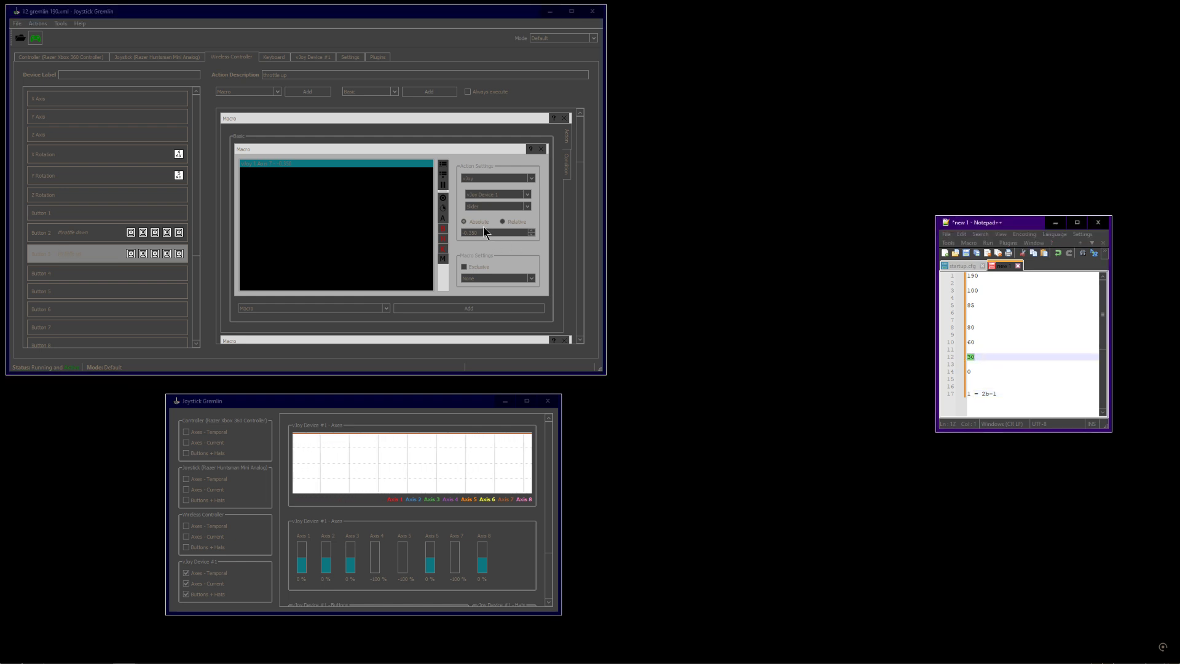
{"action": "left_click_drag", "start_coordinate": [484, 231], "coordinate": [461, 231]}
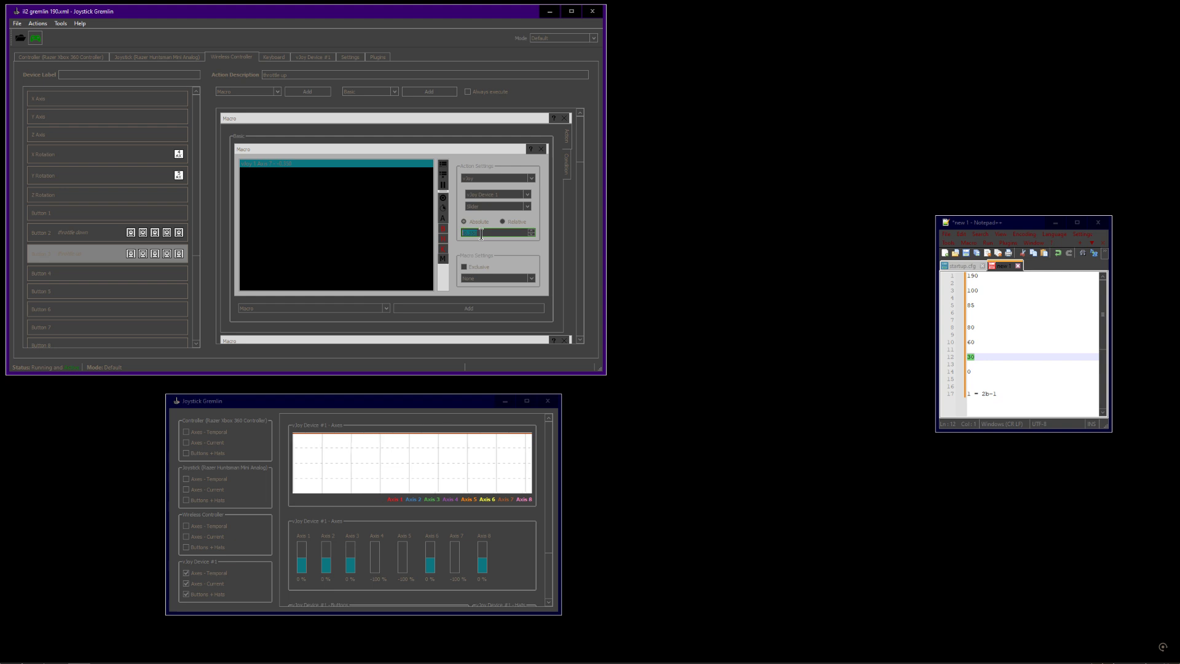
{"action": "left_click_drag", "start_coordinate": [484, 234], "coordinate": [447, 233]}
{"action": "left_click", "coordinate": [471, 234]}
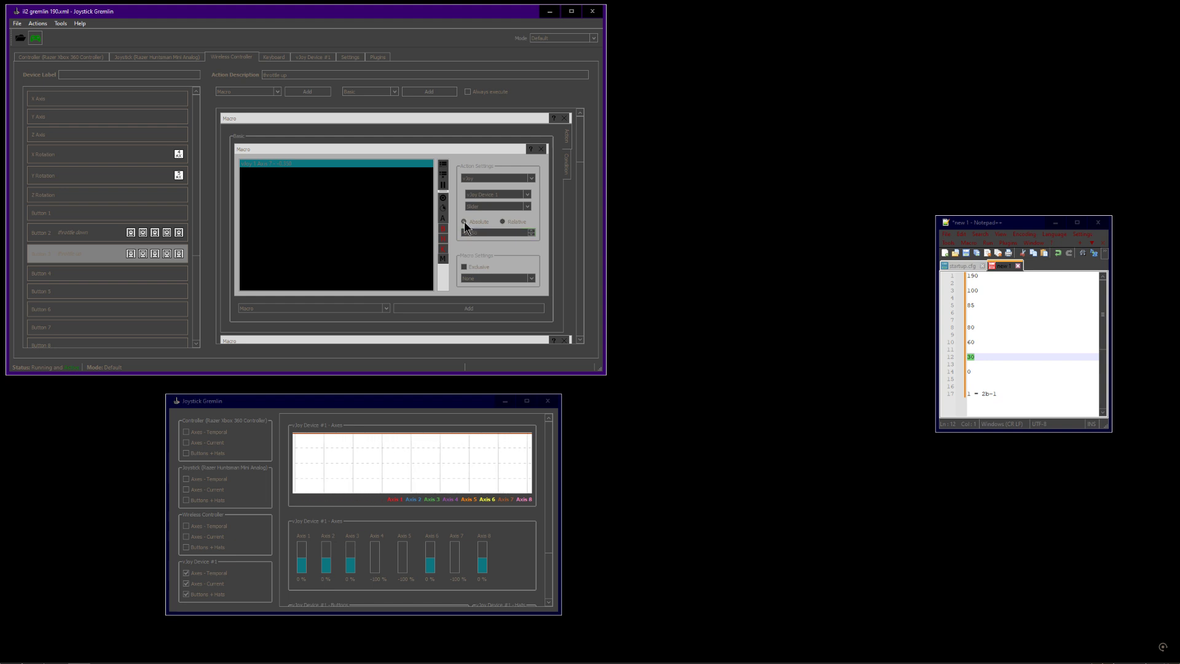
{"action": "left_click_drag", "start_coordinate": [479, 233], "coordinate": [455, 231]}
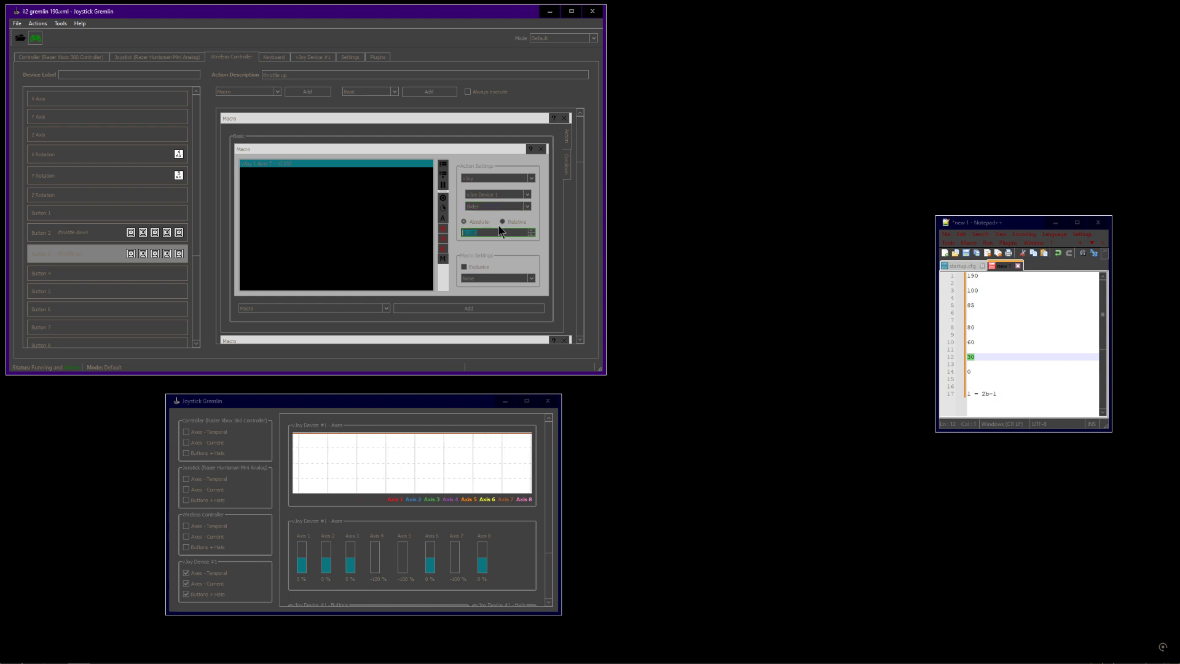
{"action": "left_click", "coordinate": [454, 562]}
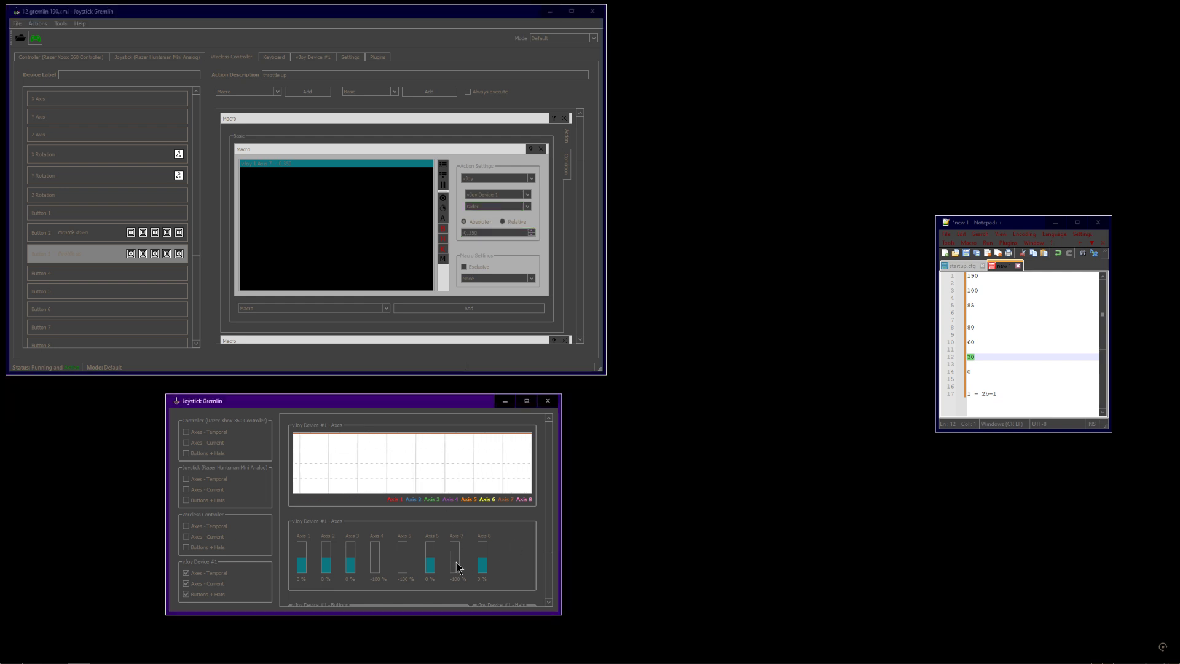
Inspect the axis choices available for the macro's action without changing it
{"action": "left_click", "coordinate": [507, 209]}
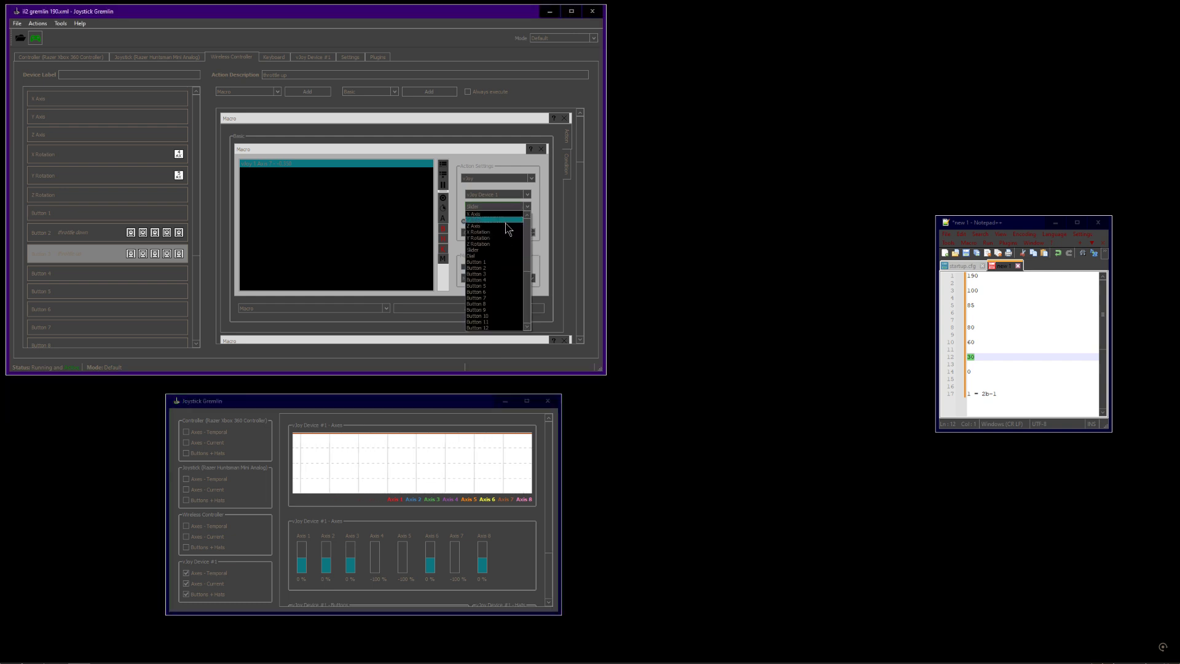
{"action": "left_click_drag", "start_coordinate": [529, 246], "coordinate": [526, 218]}
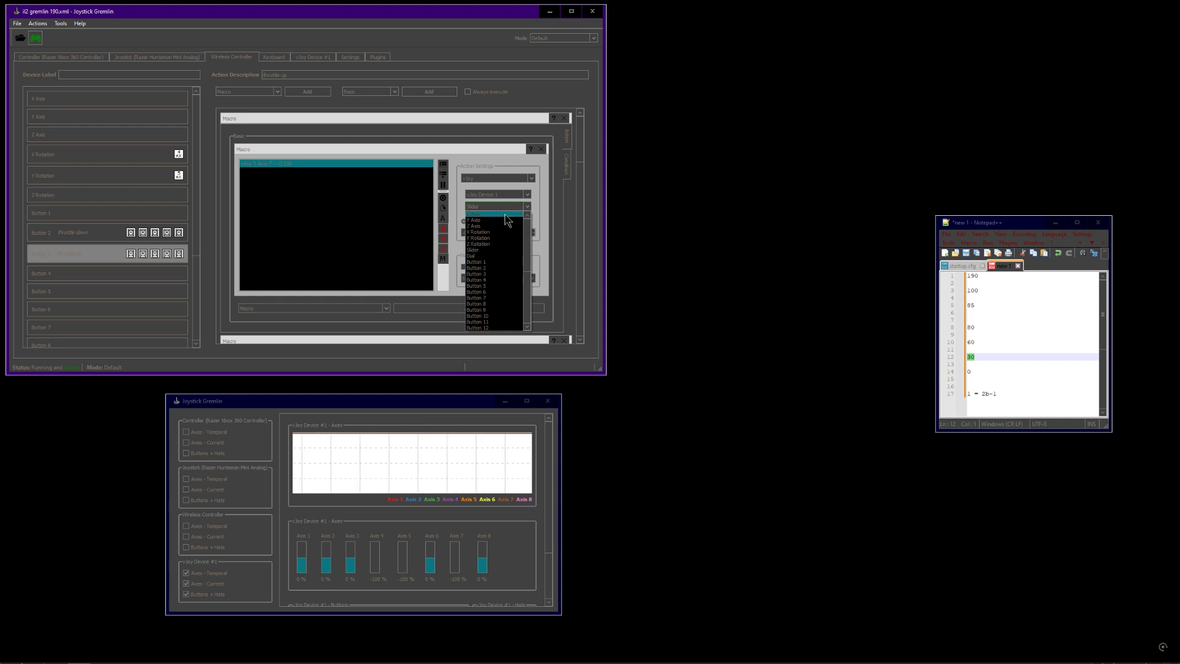
{"action": "left_click", "coordinate": [559, 214]}
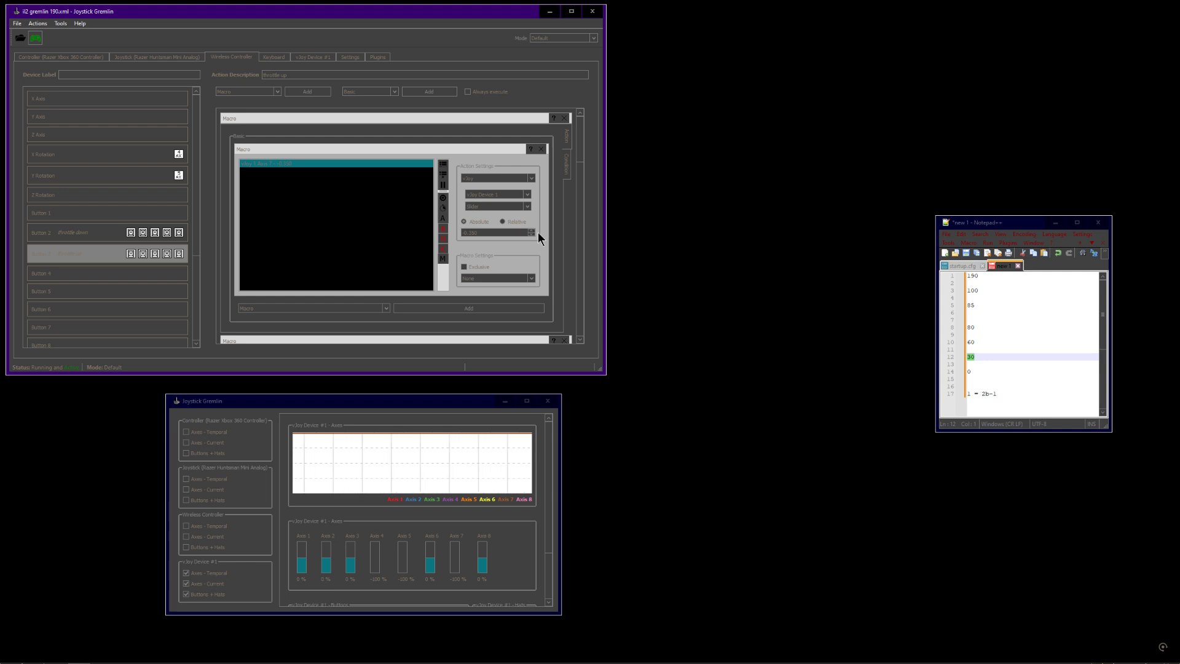
Switch between the macro's action and condition views, comparing the action value with the list entries
{"action": "left_click", "coordinate": [566, 176]}
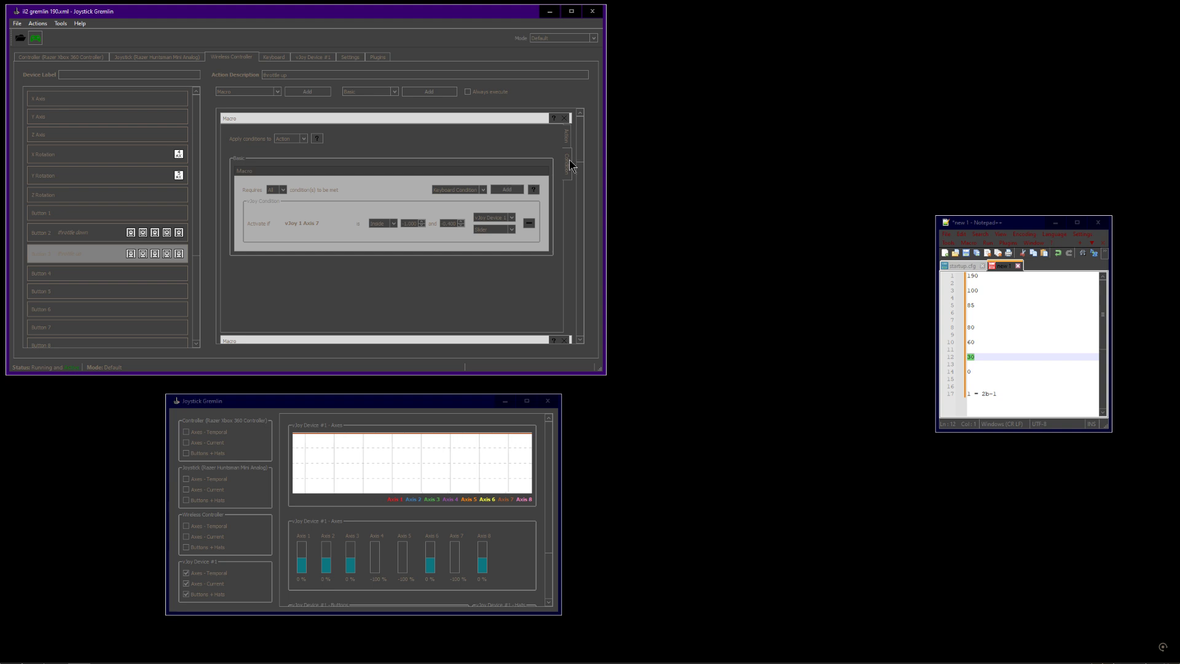
{"action": "left_click", "coordinate": [565, 141]}
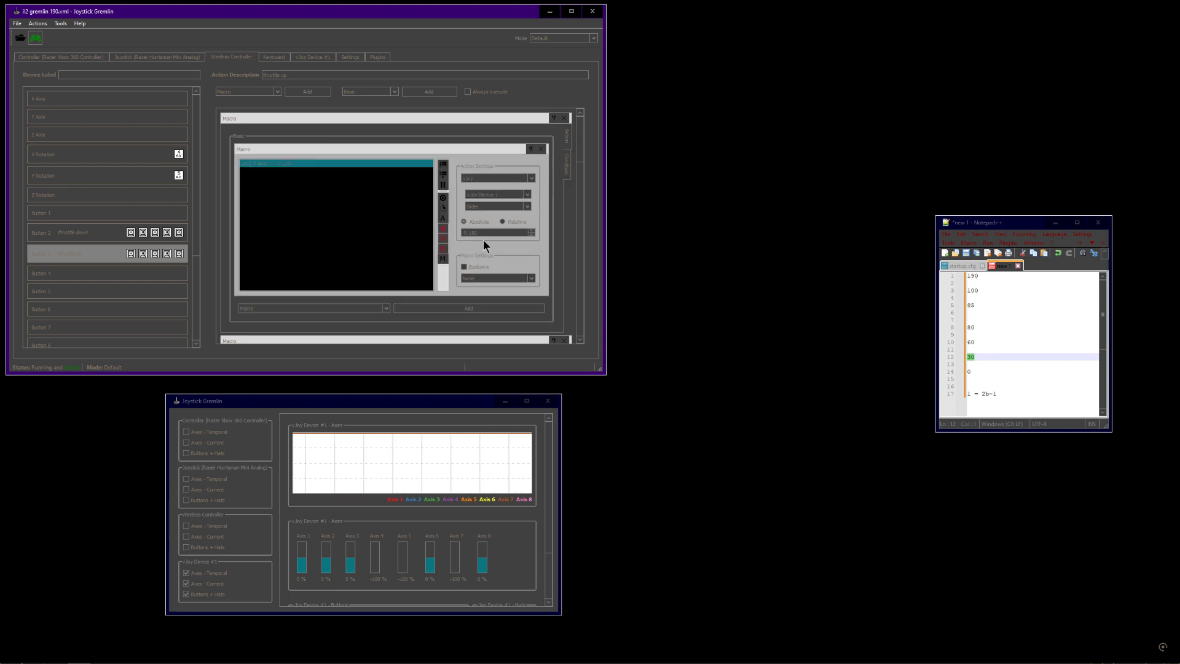
{"action": "left_click", "coordinate": [569, 163]}
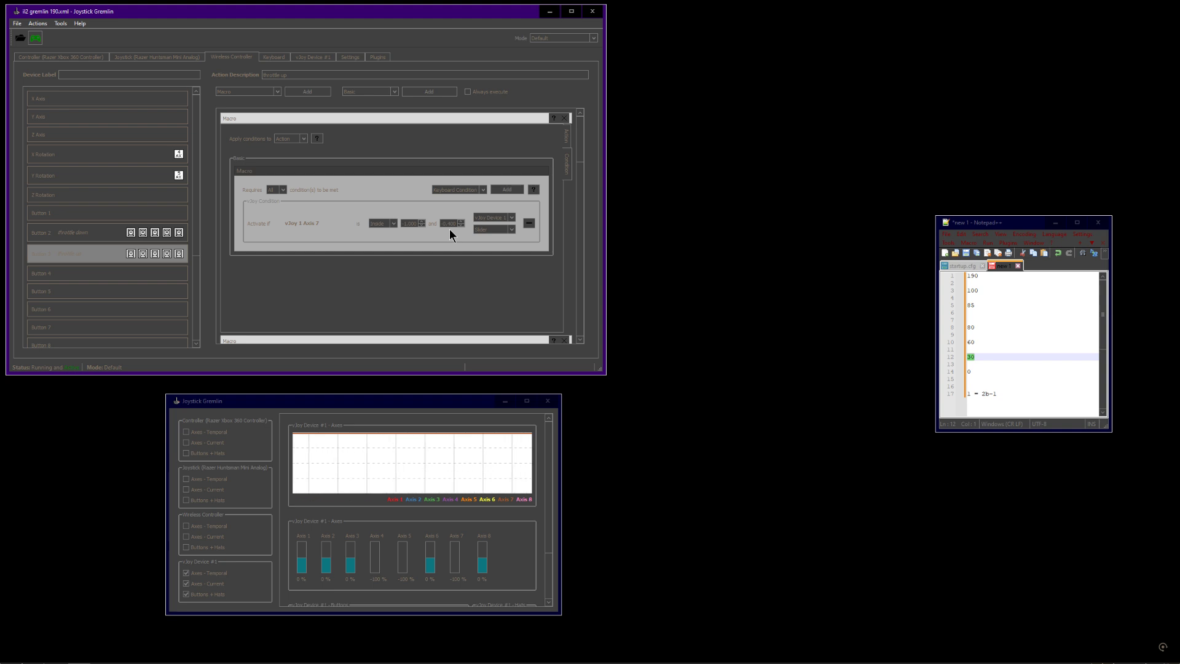
{"action": "left_click", "coordinate": [568, 140]}
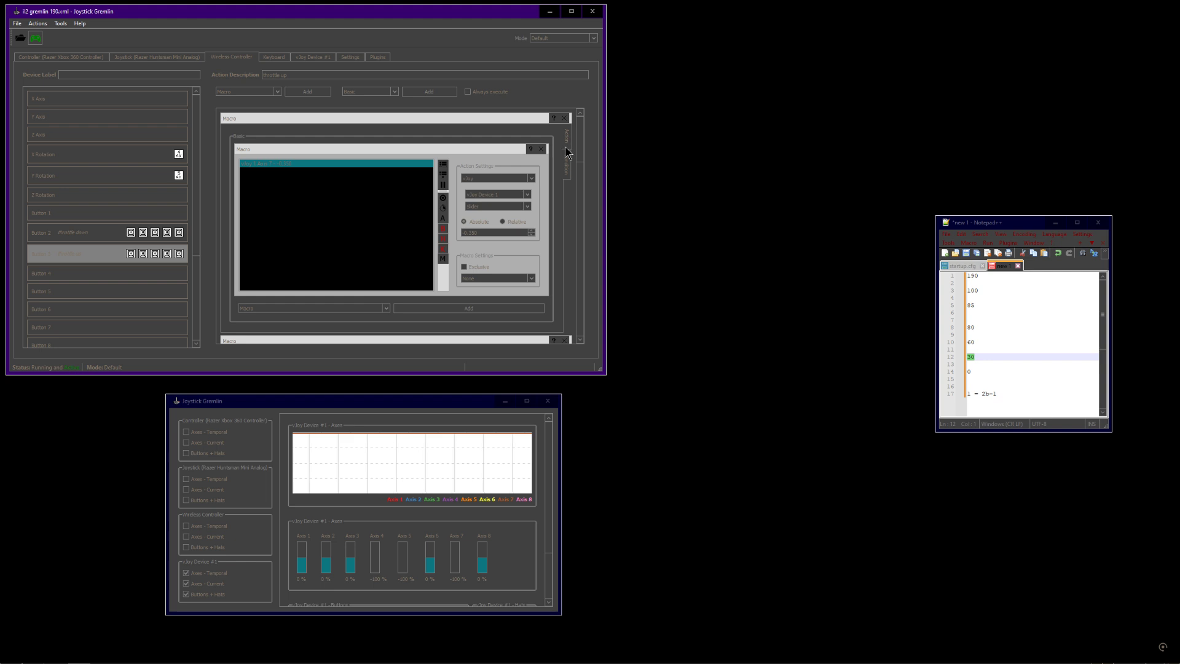
{"action": "left_click_drag", "start_coordinate": [494, 234], "coordinate": [467, 231]}
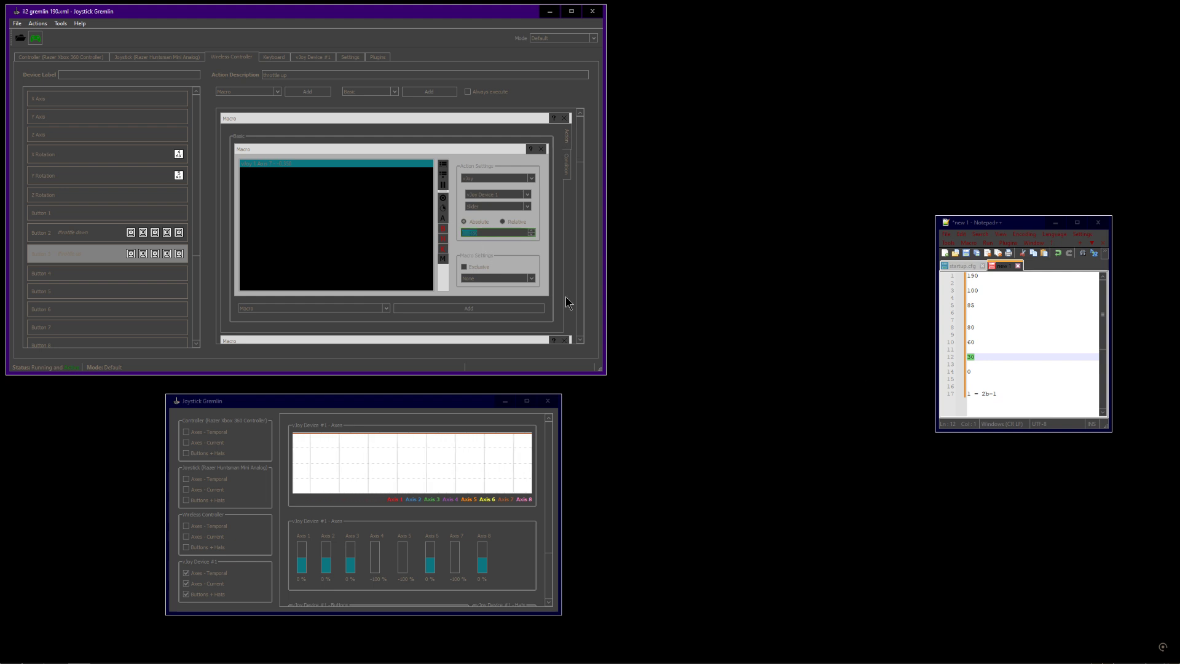
{"action": "left_click", "coordinate": [978, 372]}
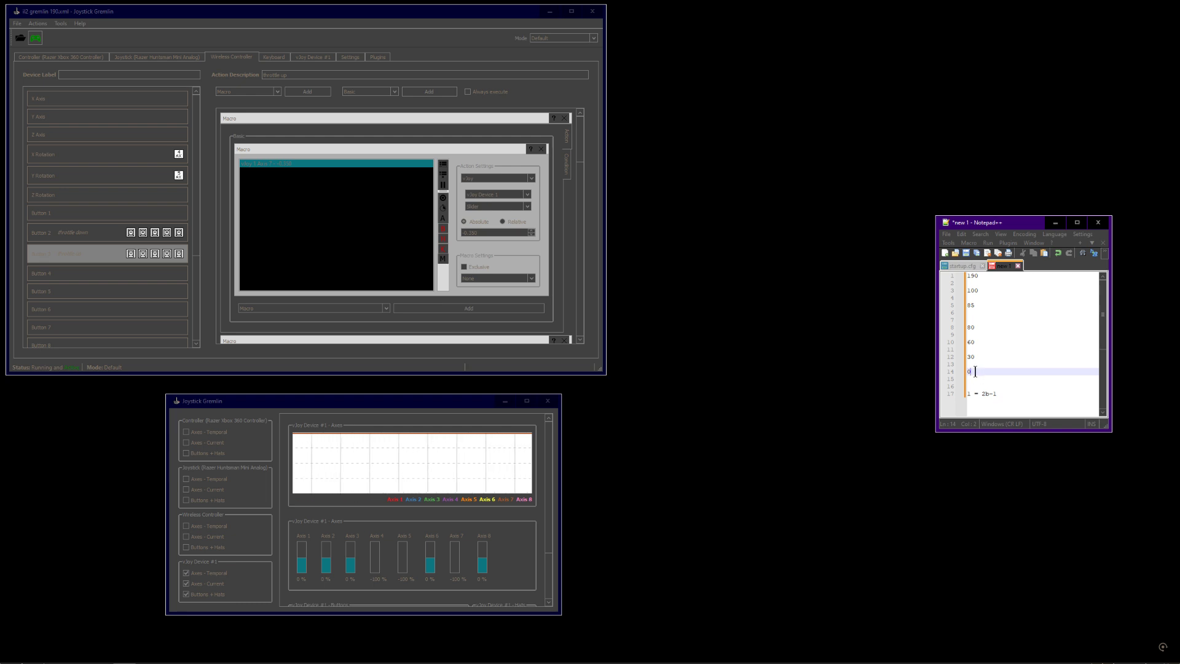
{"action": "left_click_drag", "start_coordinate": [975, 372], "coordinate": [969, 358]}
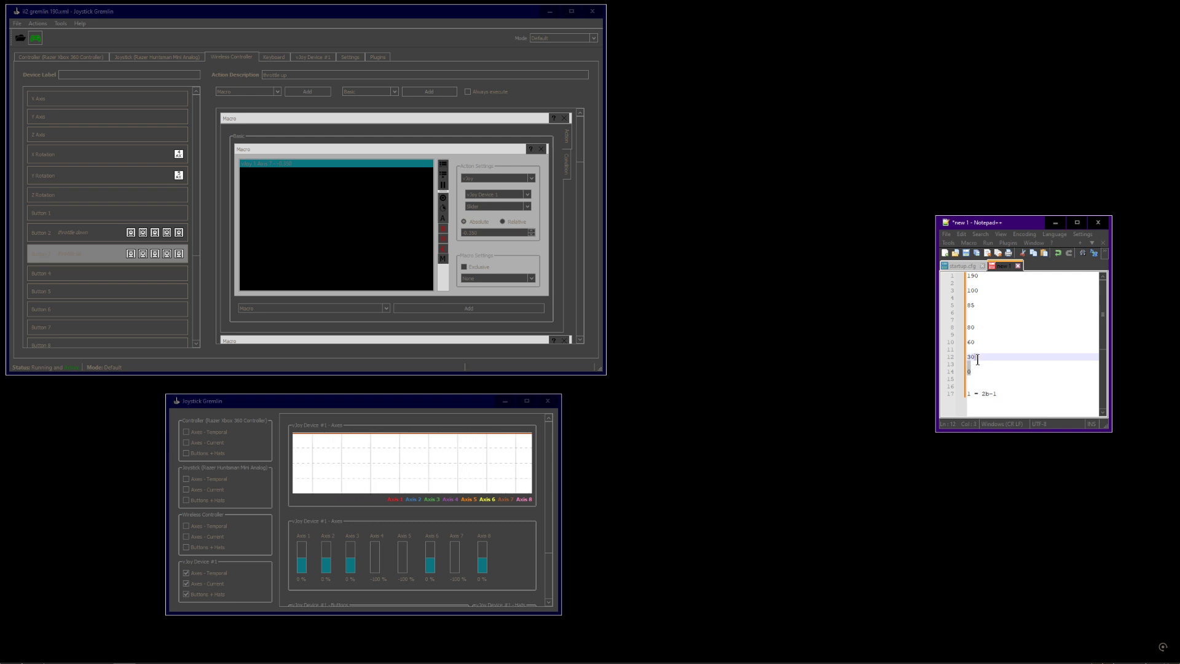
{"action": "left_click_drag", "start_coordinate": [978, 361], "coordinate": [965, 357]}
{"action": "left_click", "coordinate": [484, 232]}
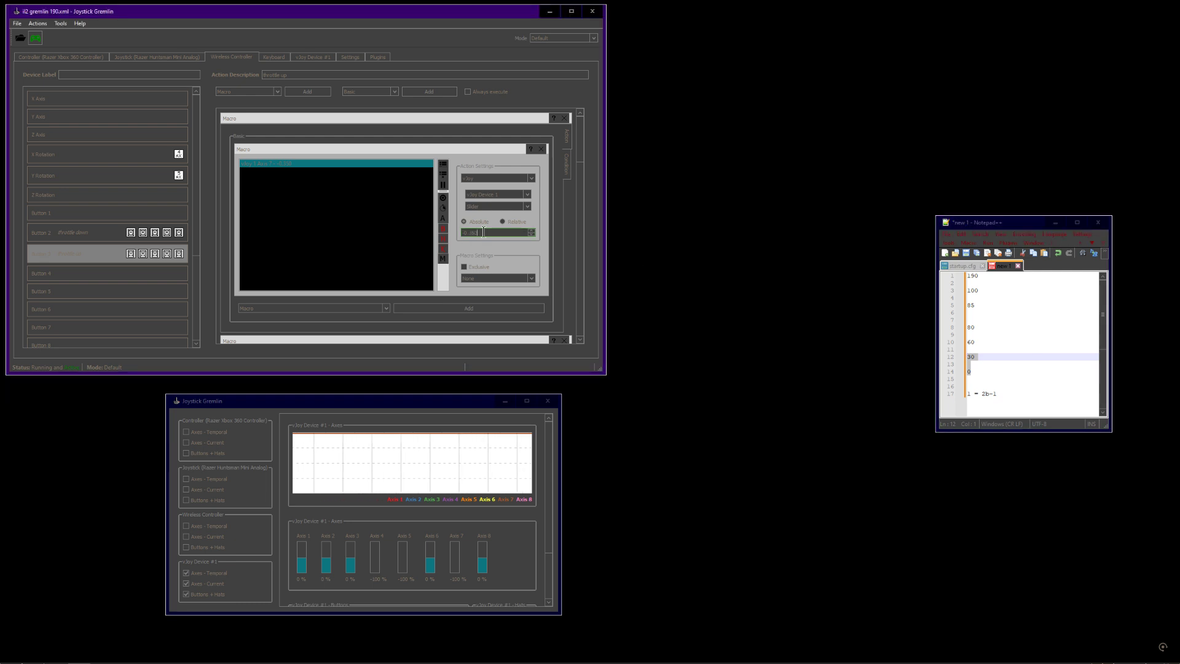
{"action": "left_click", "coordinate": [983, 375]}
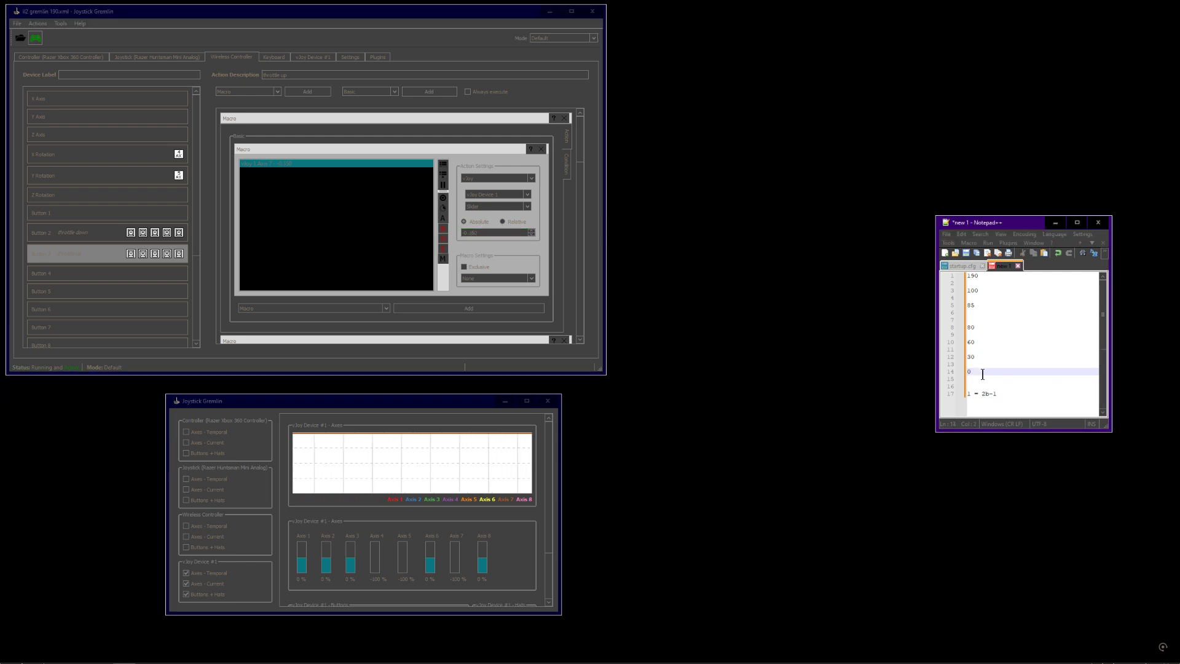
Review the action value field again and scroll through Button 3's macro and condition panels
{"action": "left_click", "coordinate": [569, 172]}
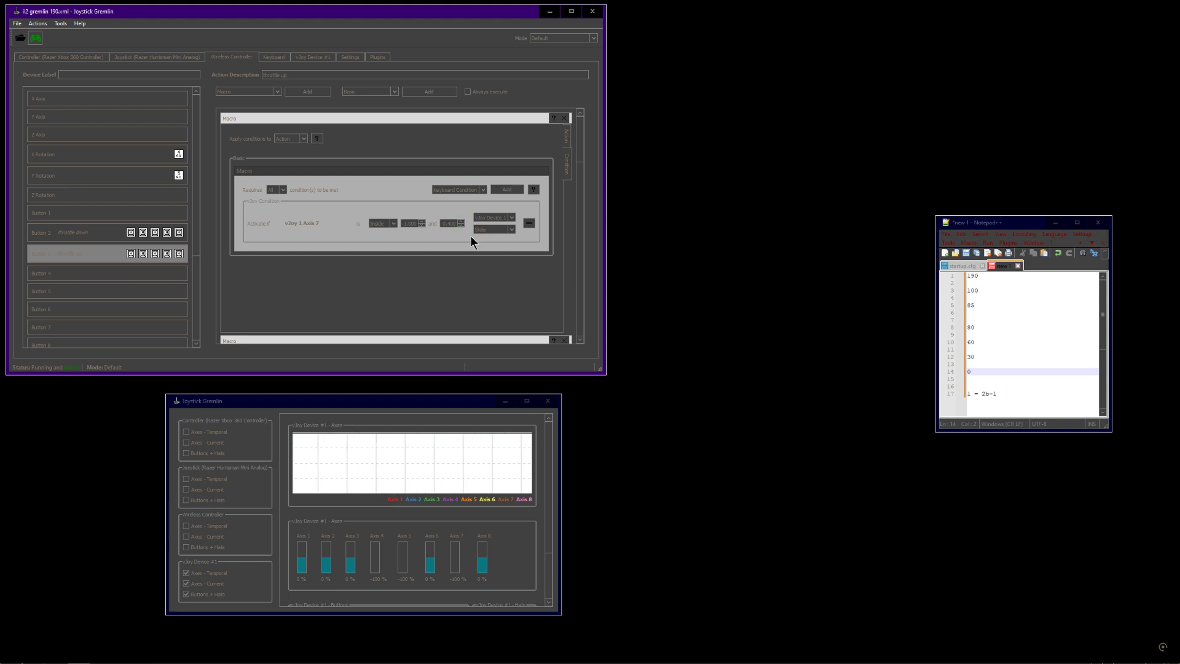
{"action": "left_click", "coordinate": [568, 137]}
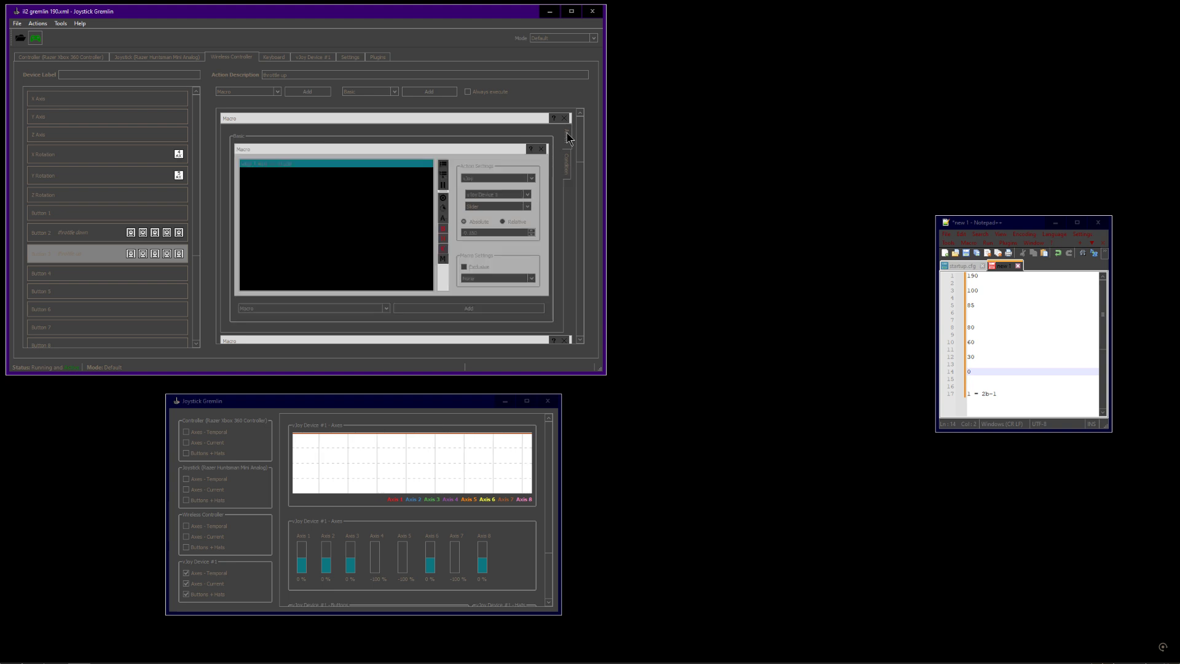
{"action": "left_click_drag", "start_coordinate": [490, 234], "coordinate": [434, 232]}
{"action": "left_click_drag", "start_coordinate": [581, 141], "coordinate": [584, 185]}
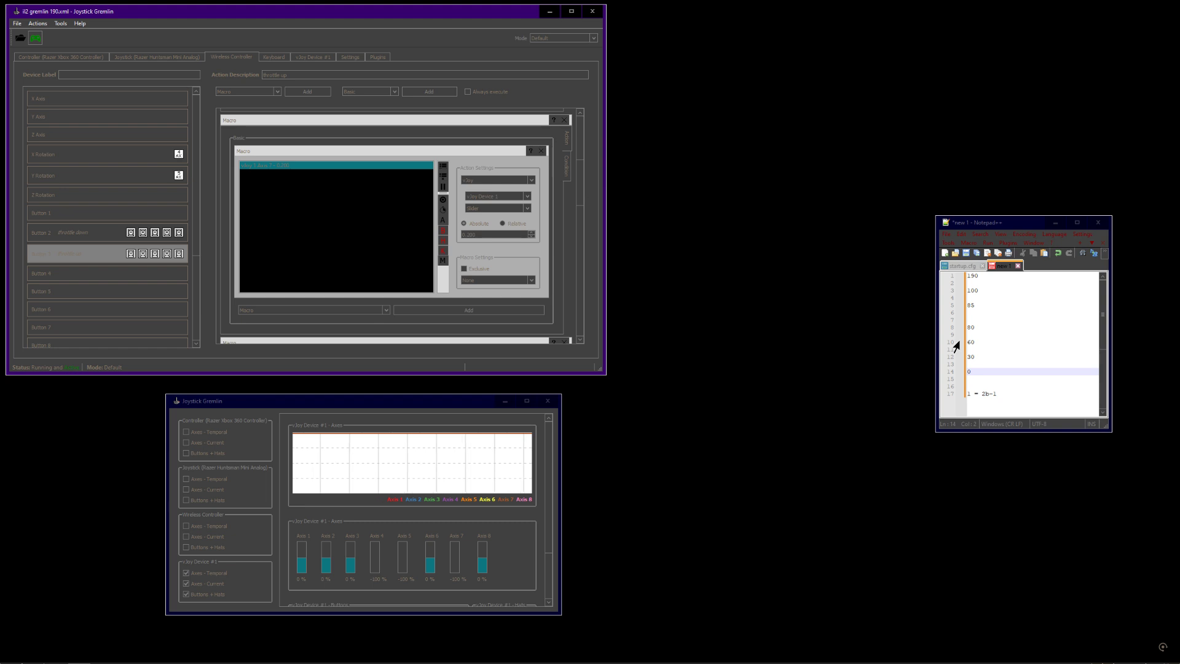
{"action": "left_click", "coordinate": [479, 234]}
{"action": "left_click", "coordinate": [568, 168]}
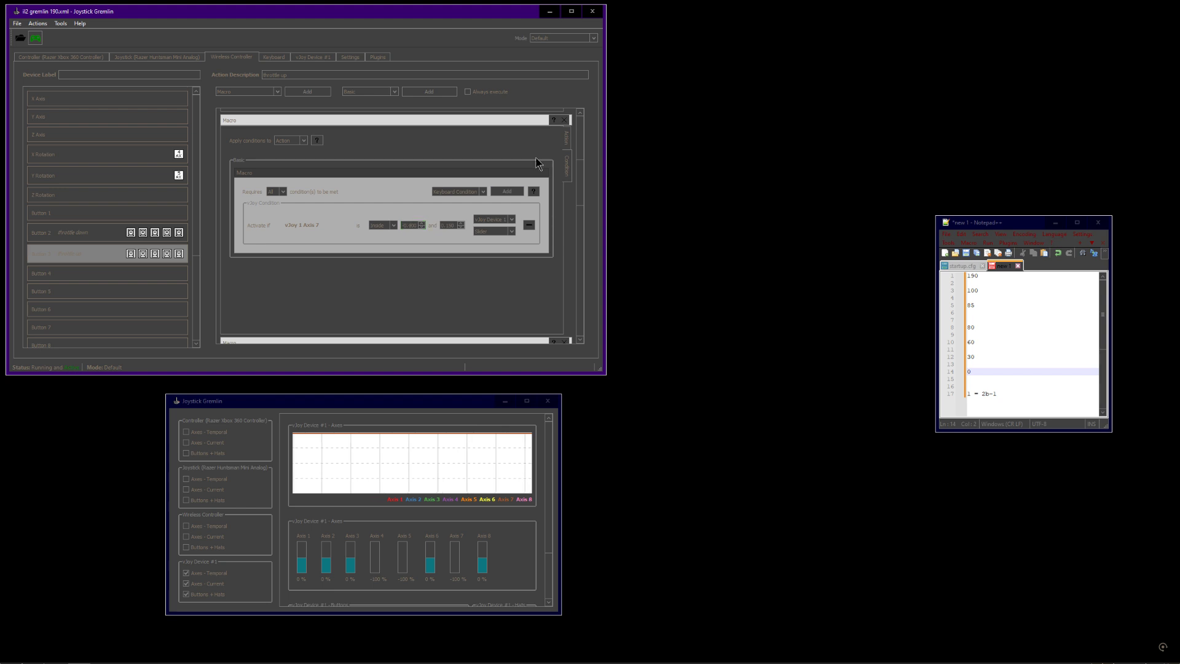
{"action": "left_click_drag", "start_coordinate": [584, 193], "coordinate": [588, 150]}
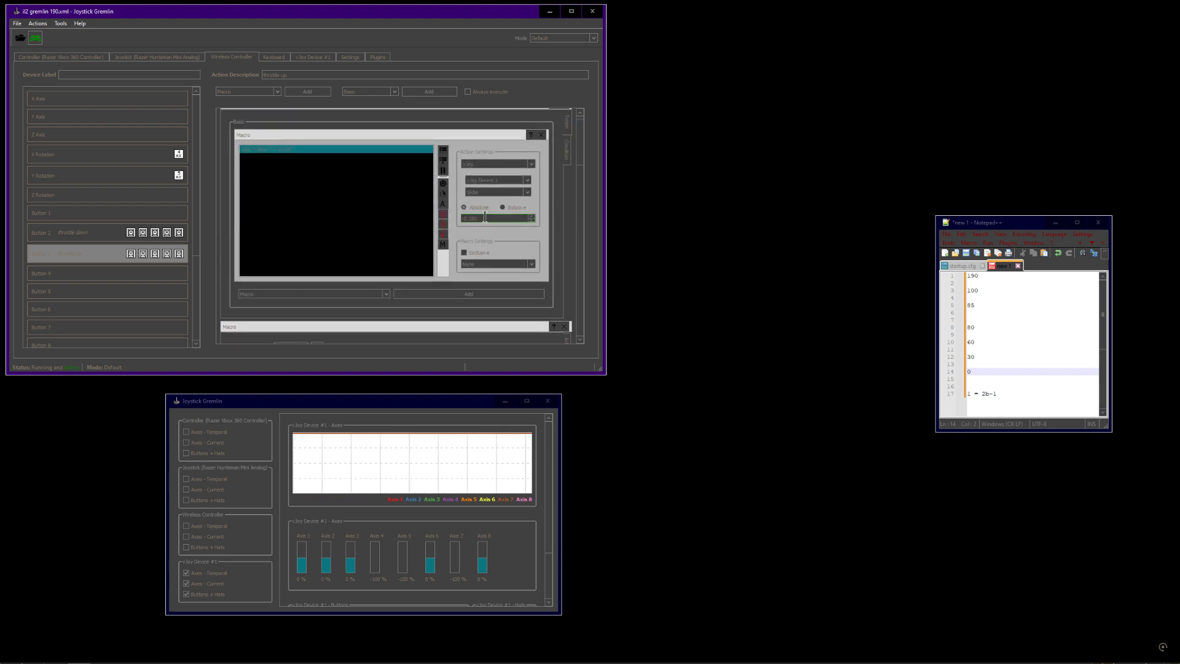
Examine the condition's axis range fields and scroll through the stacked macros for Button 3
{"action": "left_click", "coordinate": [566, 150]}
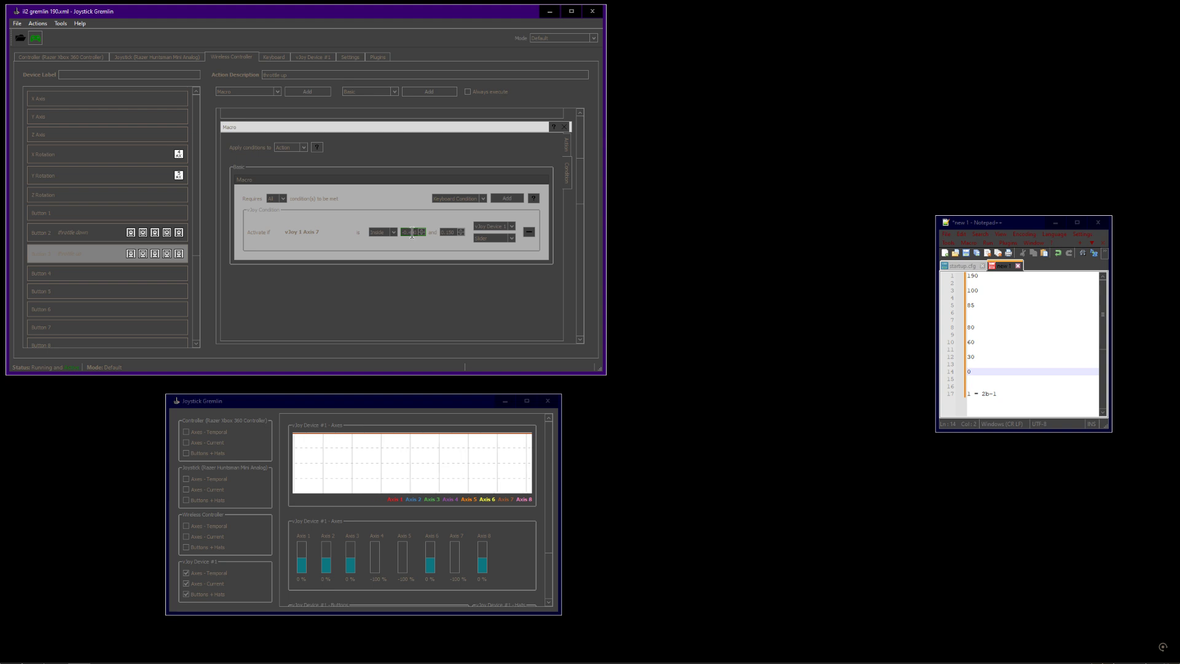
{"action": "left_click_drag", "start_coordinate": [416, 233], "coordinate": [400, 234]}
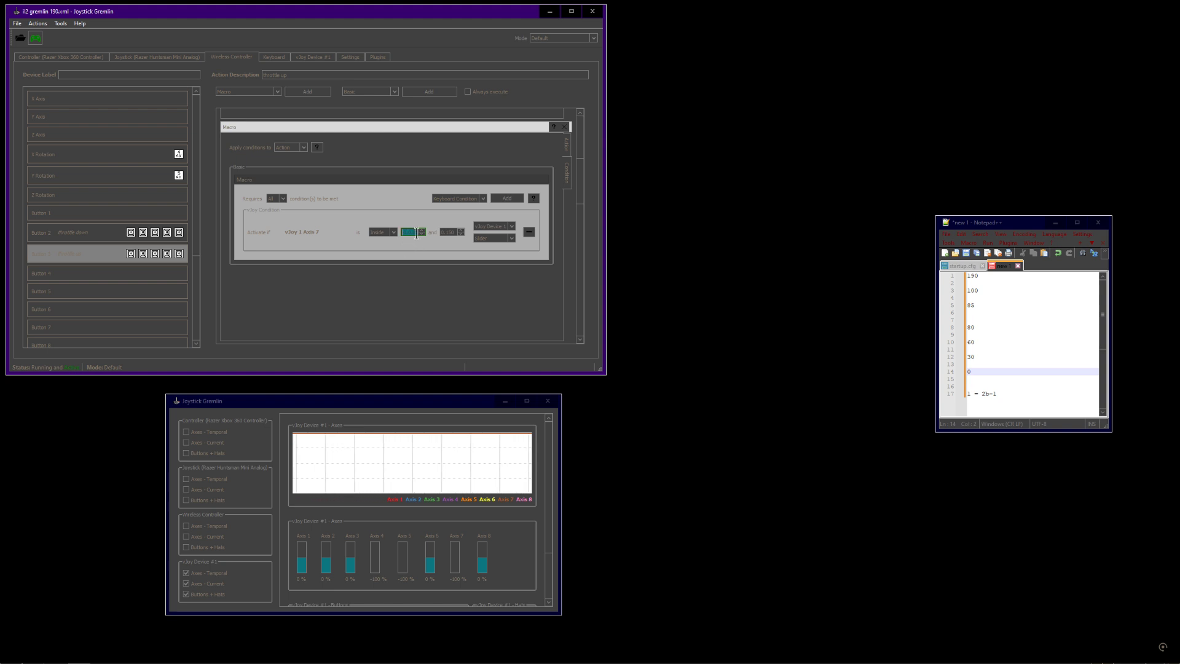
{"action": "left_click", "coordinate": [454, 233]}
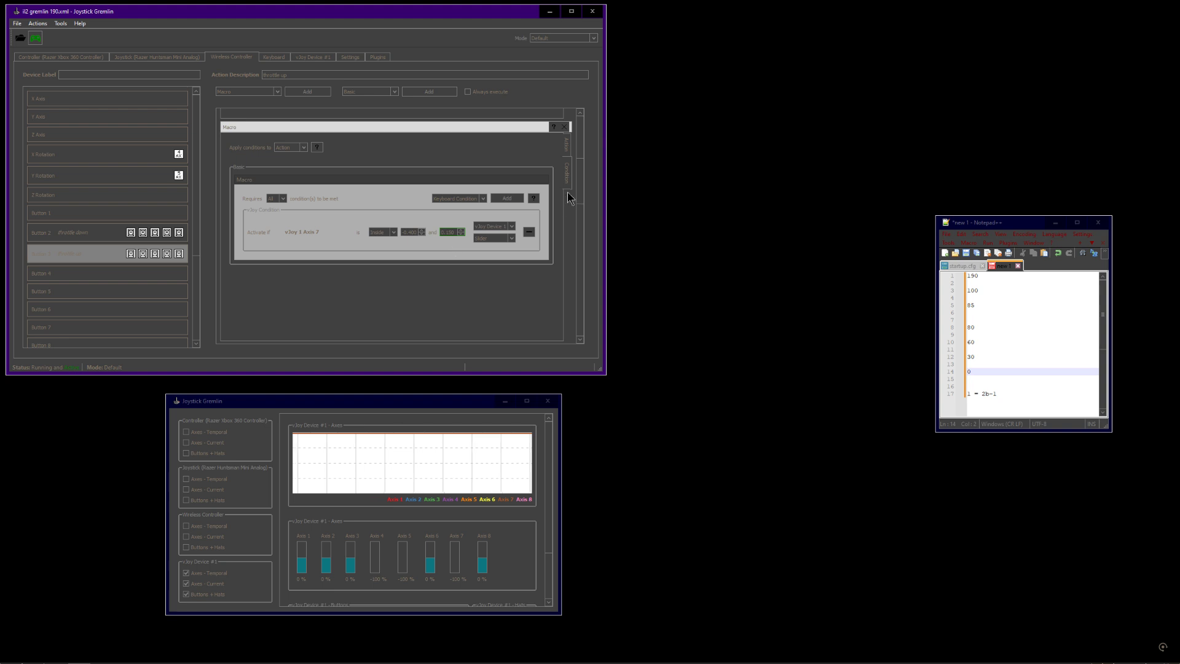
{"action": "left_click_drag", "start_coordinate": [581, 178], "coordinate": [581, 208]}
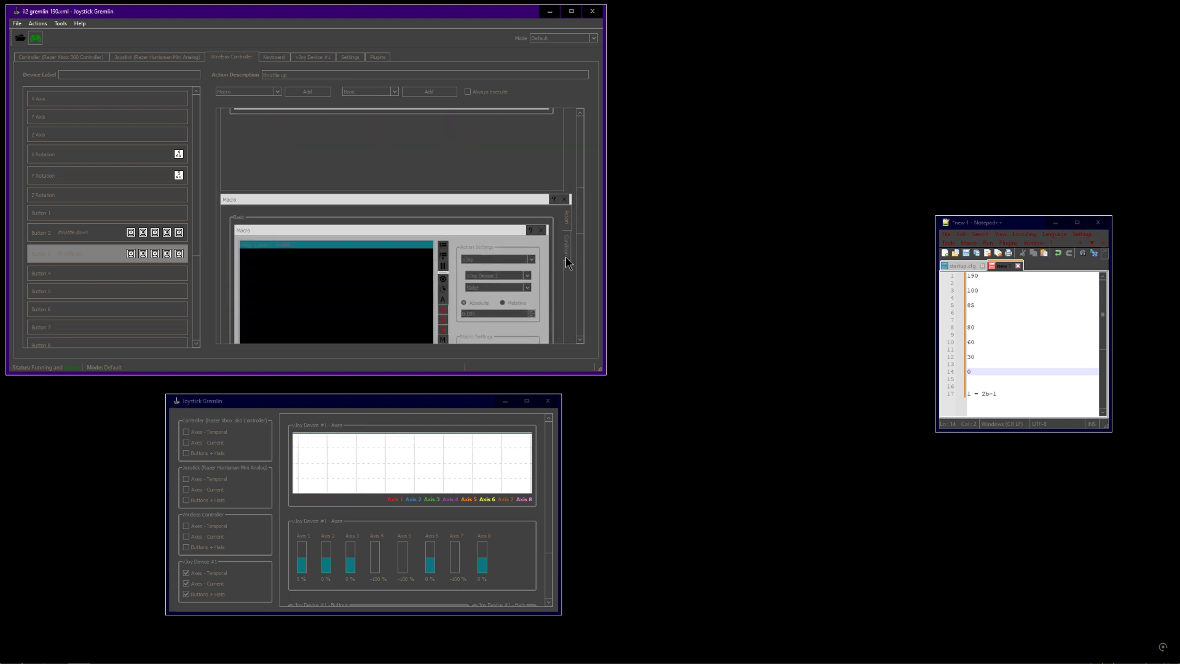
{"action": "left_click", "coordinate": [566, 244]}
{"action": "scroll", "coordinate": [581, 229], "scroll_direction": "up", "scroll_amount": 1}
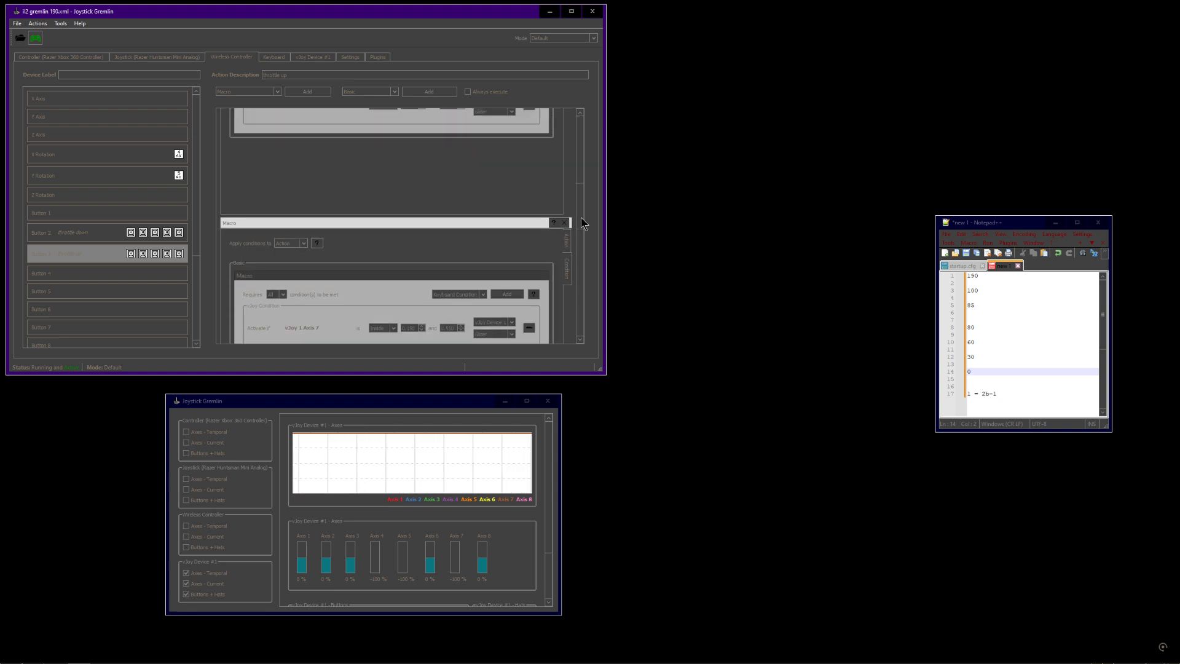
Scroll through Button 3's first macro and switch between its action and condition views
{"action": "scroll", "coordinate": [540, 207], "scroll_direction": "up", "scroll_amount": 3}
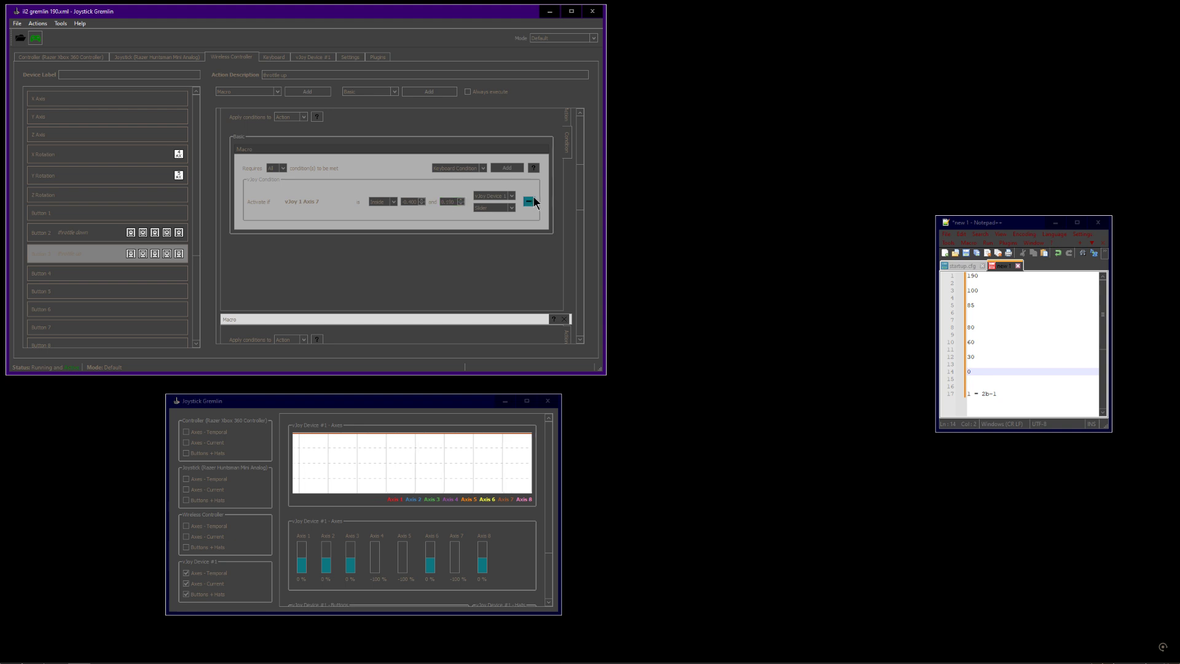
{"action": "left_click_drag", "start_coordinate": [578, 188], "coordinate": [578, 221]}
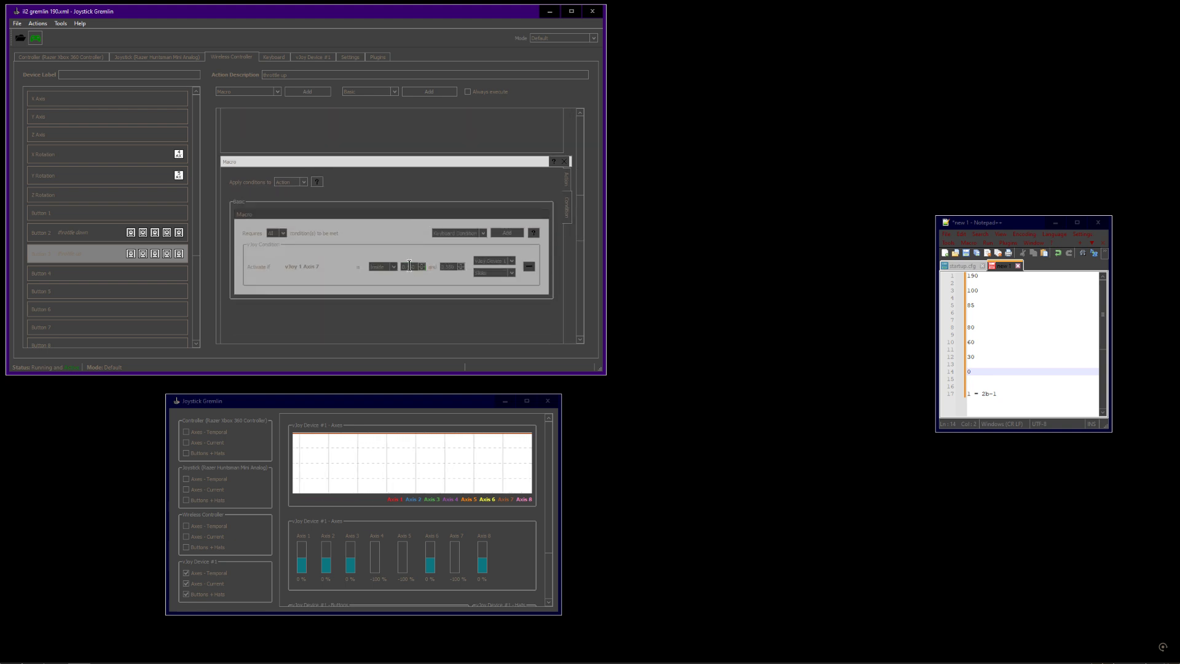
{"action": "left_click", "coordinate": [564, 183]}
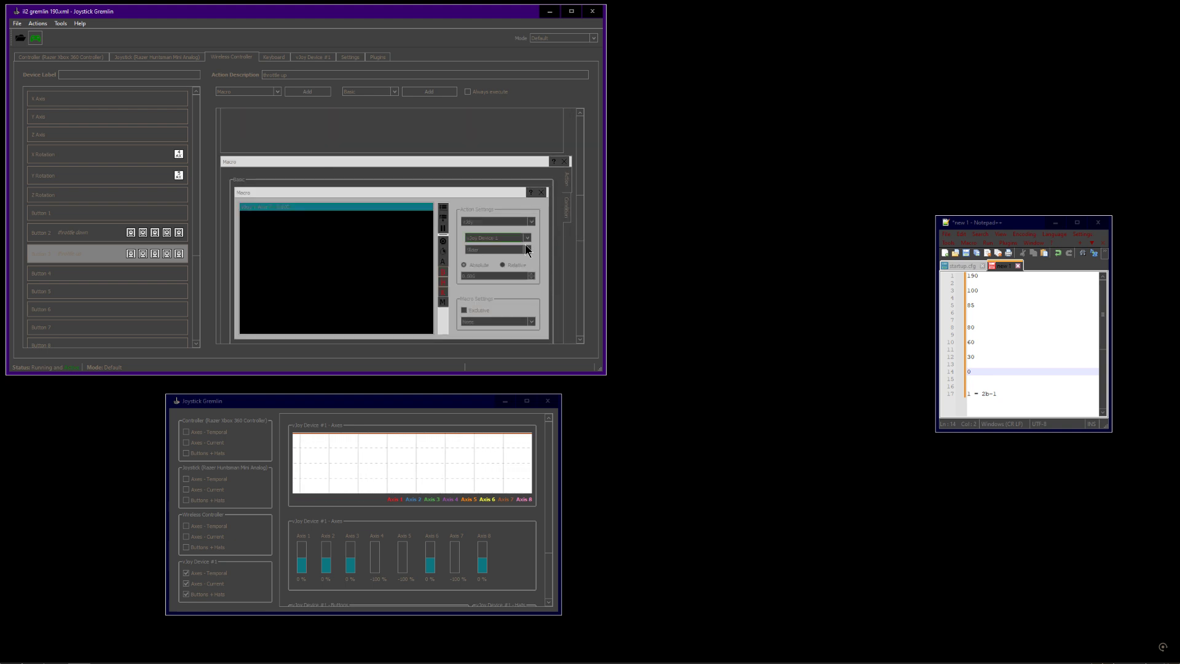
{"action": "left_click", "coordinate": [567, 212]}
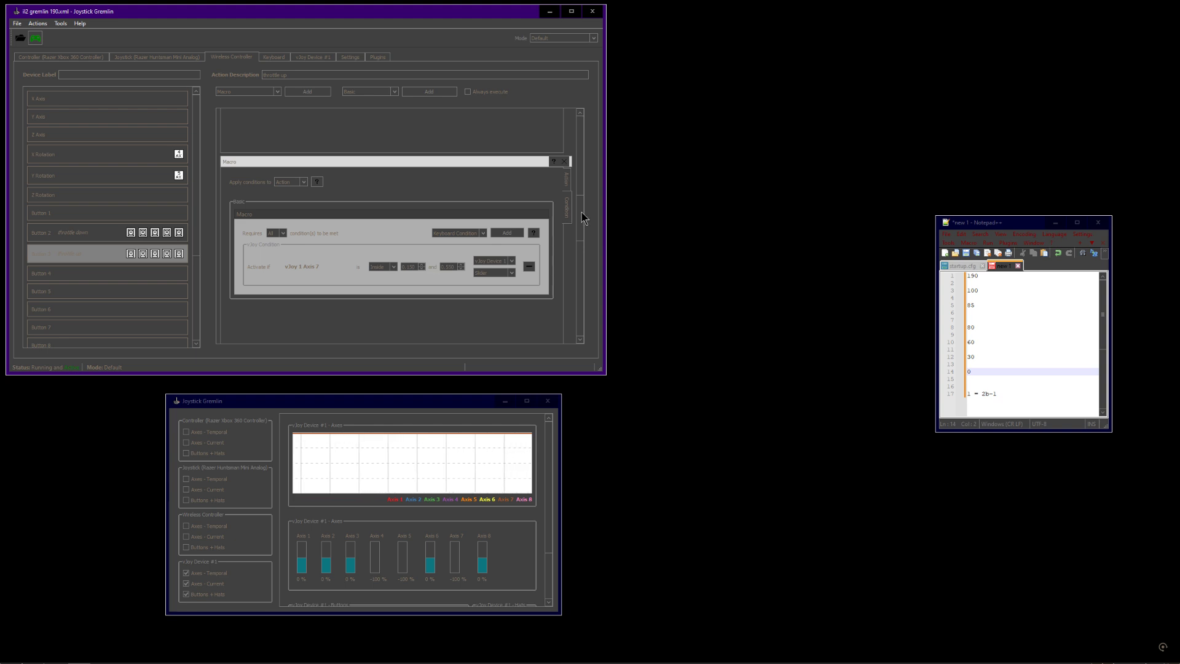
{"action": "left_click_drag", "start_coordinate": [581, 212], "coordinate": [586, 186]}
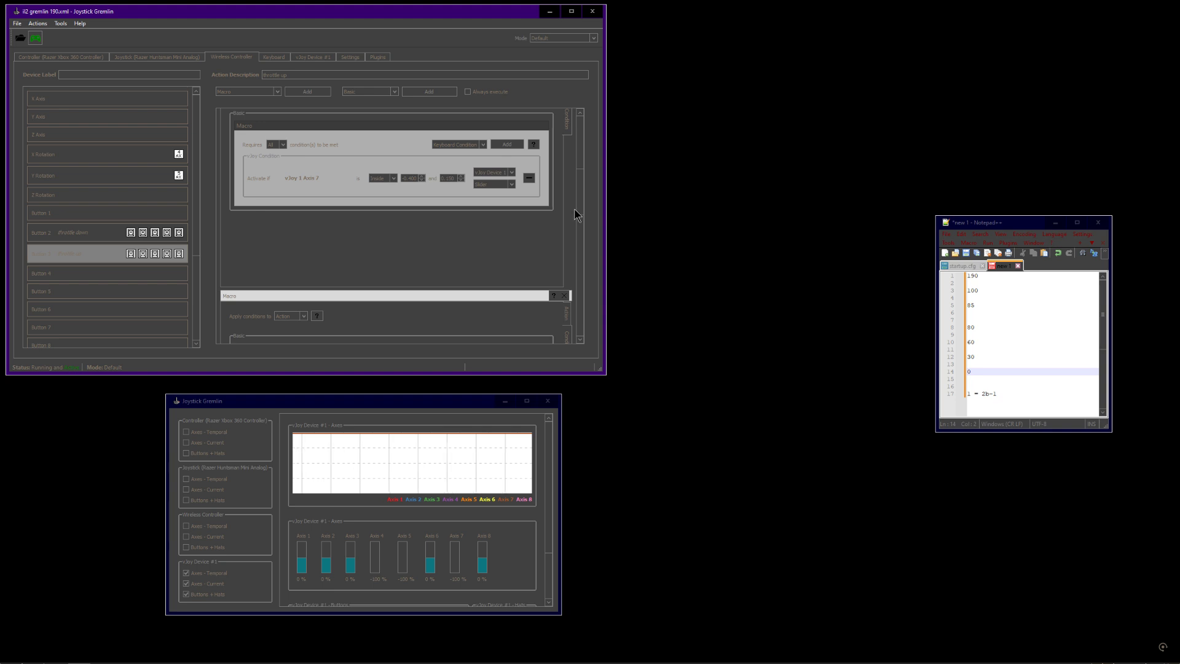
{"action": "scroll", "coordinate": [576, 212], "scroll_direction": "down", "scroll_amount": 3}
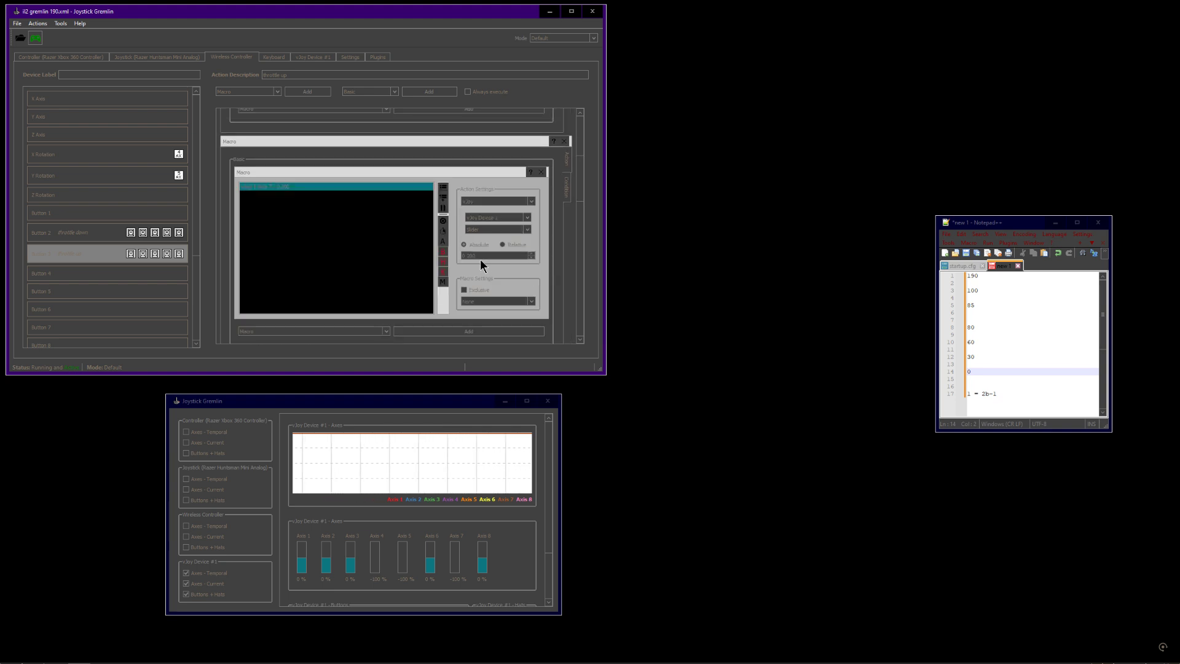
Select the macro action's value field, then return to the condition view of the same macro
{"action": "double_click", "coordinate": [469, 257]}
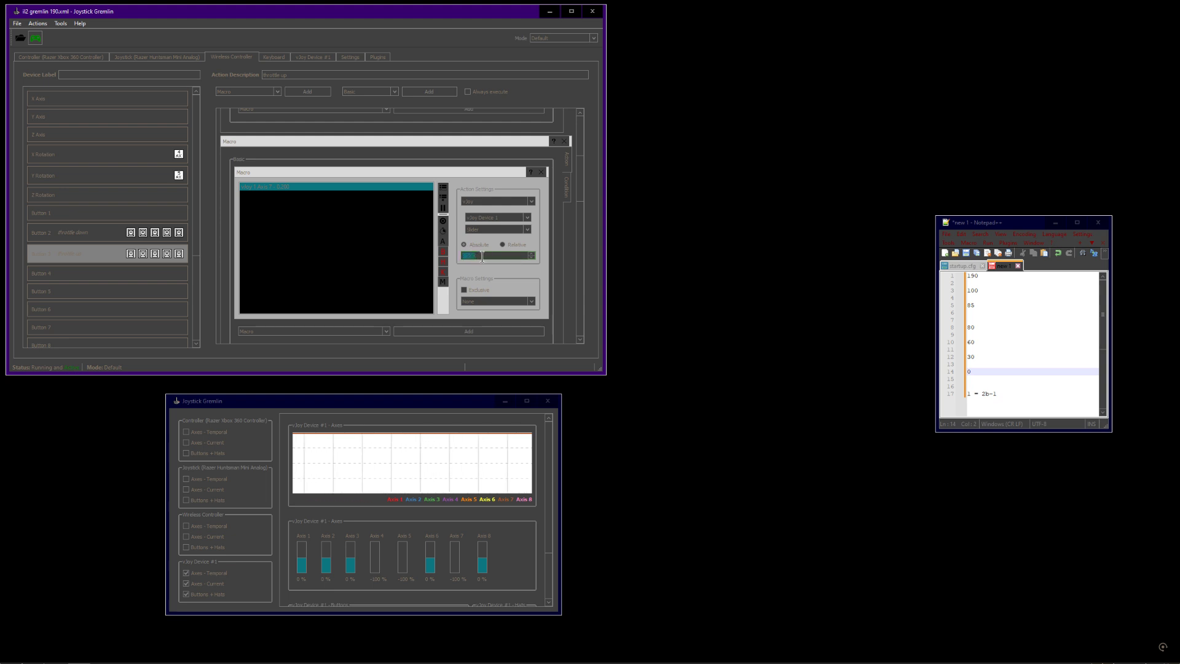
{"action": "mouse_move", "coordinate": [579, 179]}
{"action": "left_mouse_down"}
{"action": "mouse_move", "coordinate": [581, 191]}
{"action": "mouse_move", "coordinate": [584, 177]}
{"action": "left_mouse_up"}
{"action": "left_click", "coordinate": [567, 161]}
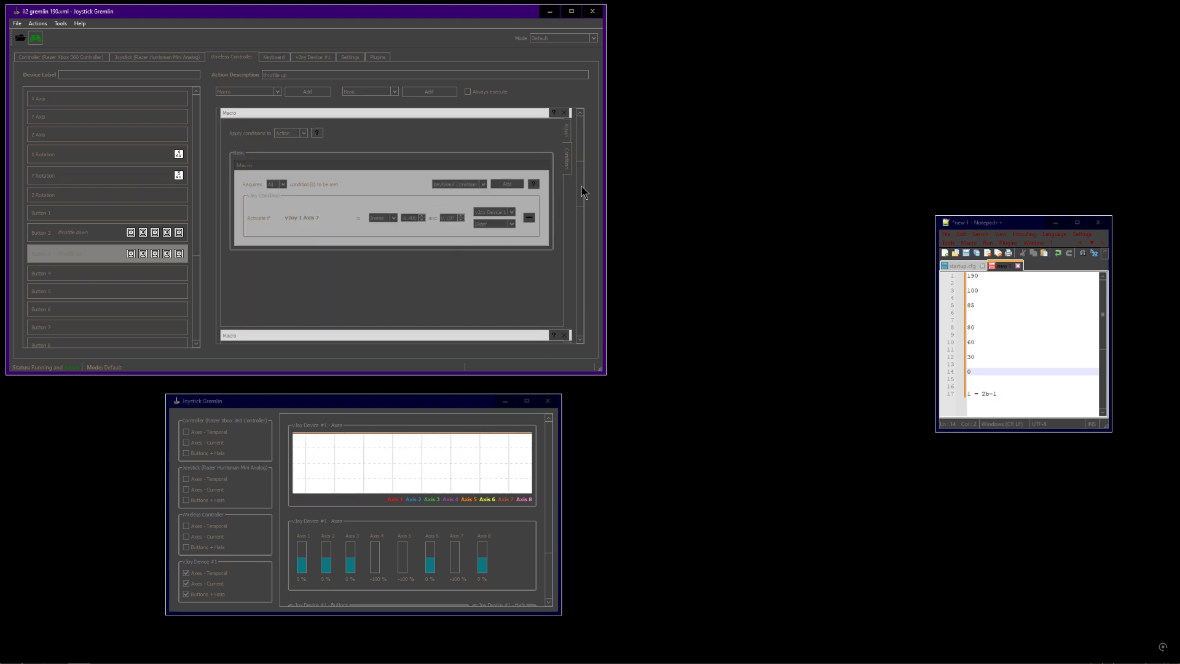
Alternate between action and condition views, selecting the condition's lower range value and the action value to compare them
{"action": "left_click_drag", "start_coordinate": [581, 188], "coordinate": [583, 142]}
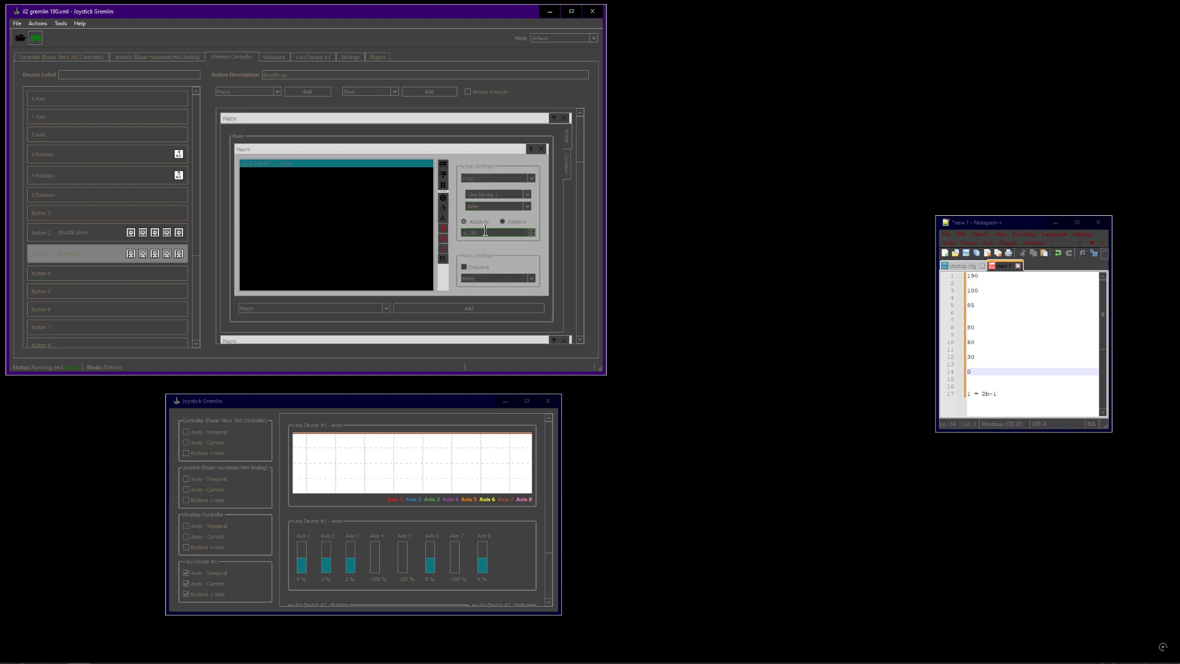
{"action": "left_click", "coordinate": [566, 165]}
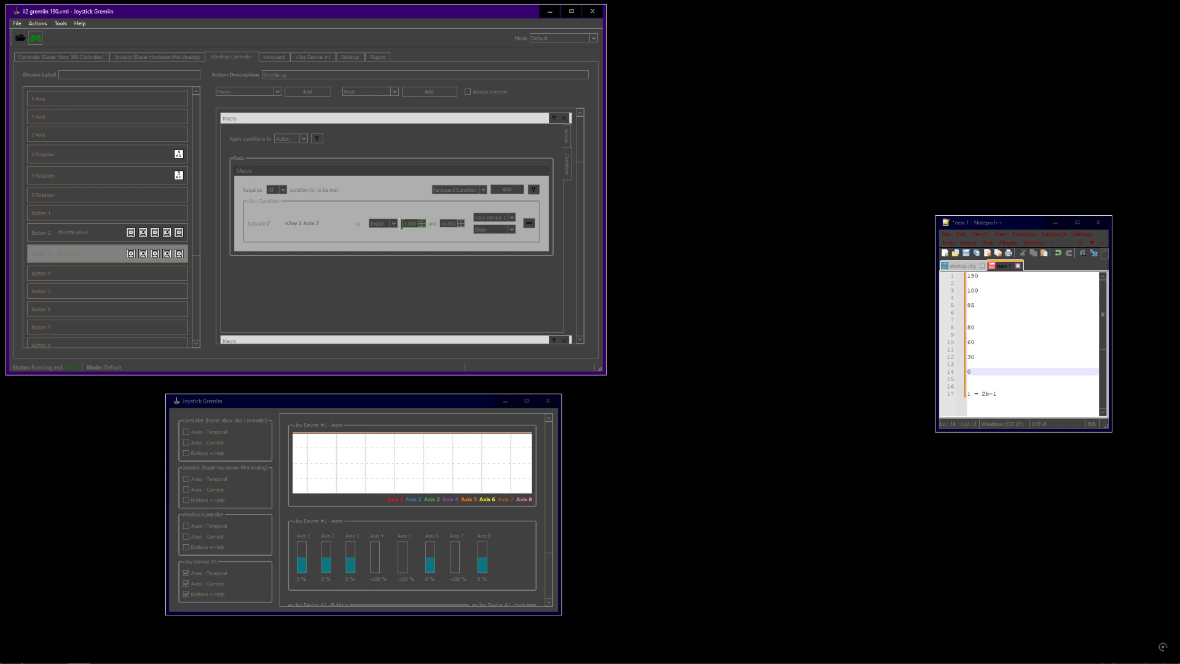
{"action": "left_click_drag", "start_coordinate": [403, 224], "coordinate": [417, 224]}
{"action": "left_click", "coordinate": [569, 136]}
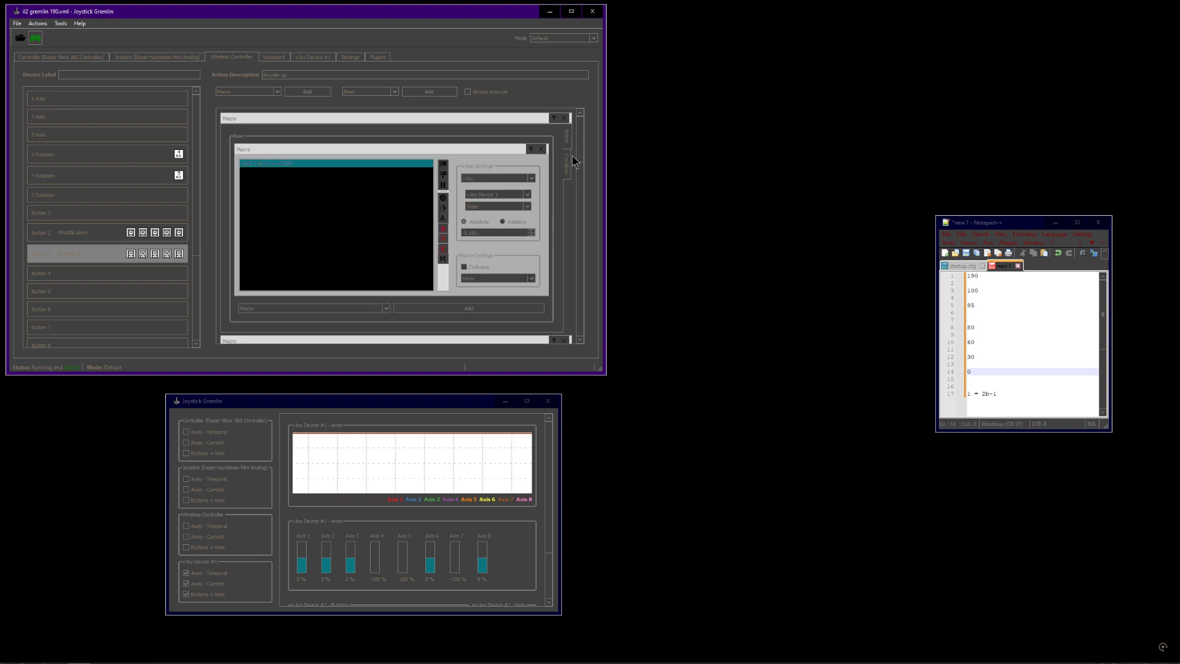
{"action": "left_click", "coordinate": [565, 164]}
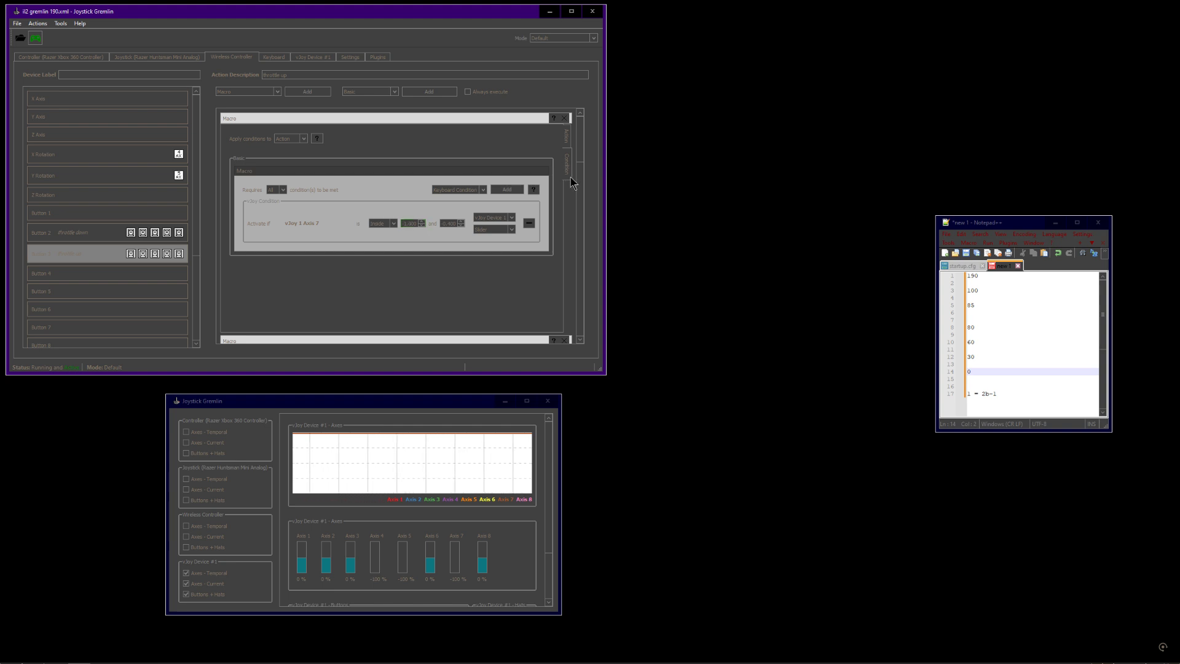
{"action": "left_click", "coordinate": [569, 137]}
{"action": "left_click_drag", "start_coordinate": [483, 233], "coordinate": [449, 233]}
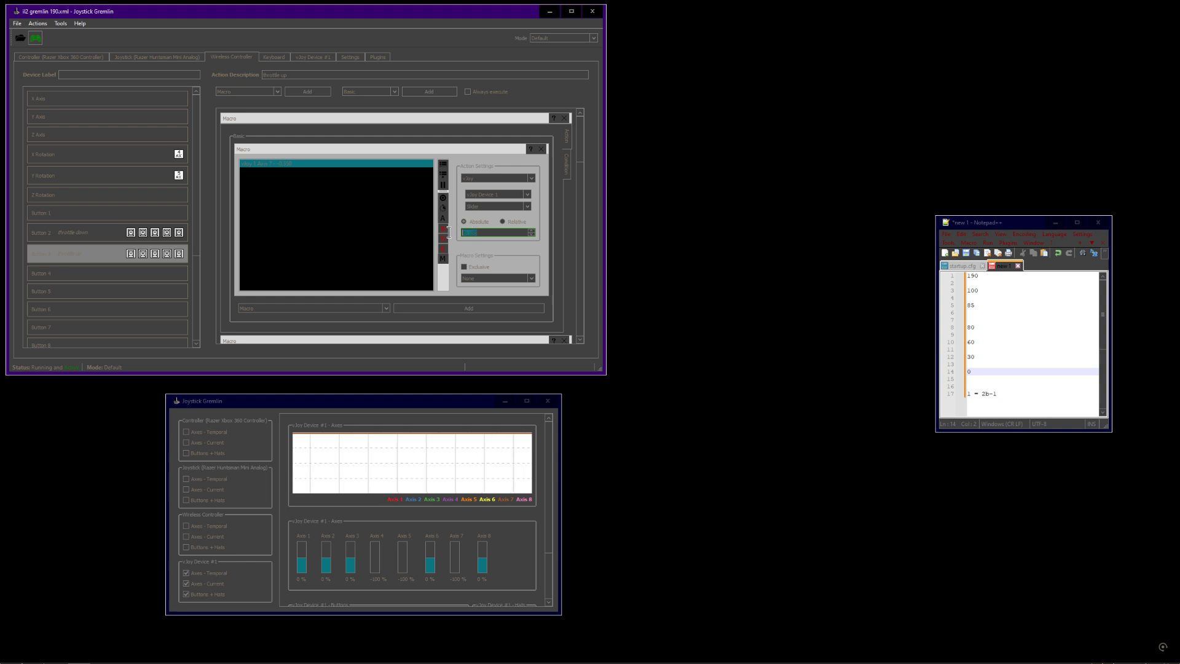
{"action": "left_click", "coordinate": [562, 169]}
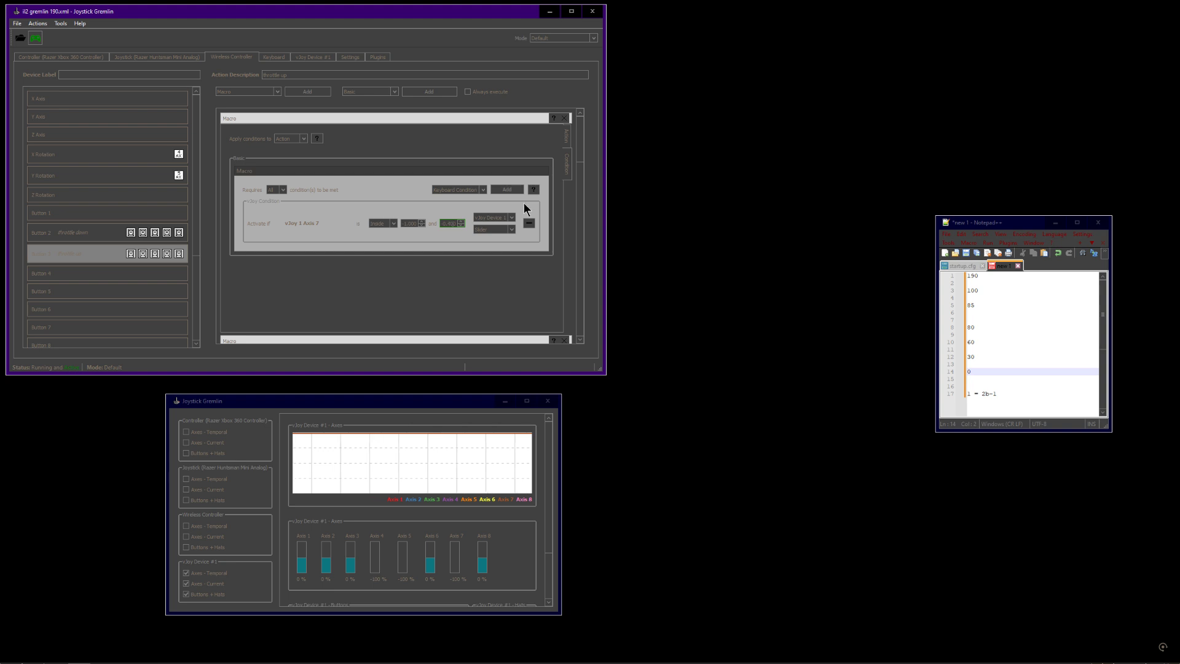
Re-examine the action value field and toggle repeatedly between the macro's action and condition panels
{"action": "left_click_drag", "start_coordinate": [581, 155], "coordinate": [579, 194]}
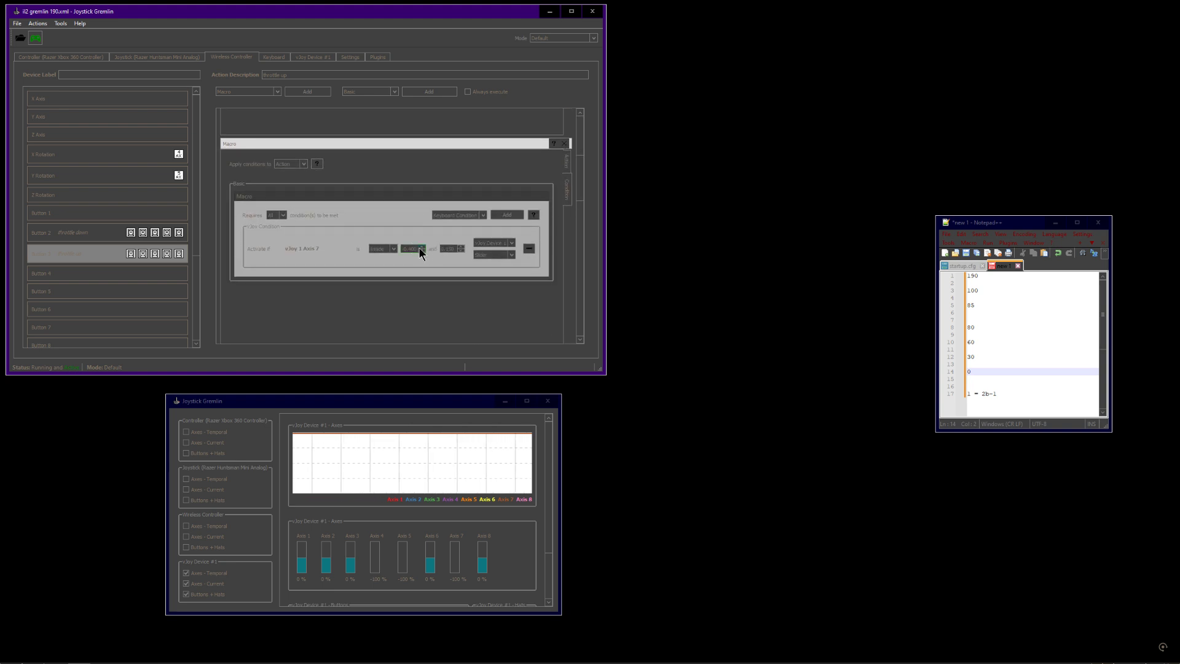
{"action": "left_click", "coordinate": [570, 165]}
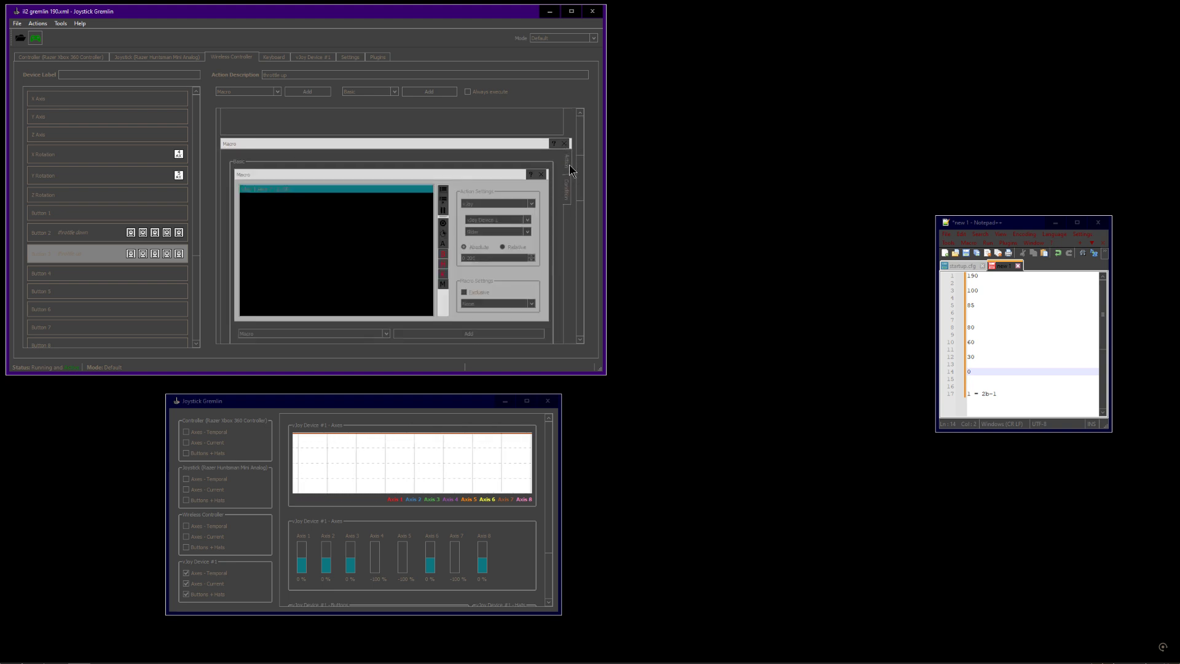
{"action": "double_click", "coordinate": [492, 260]}
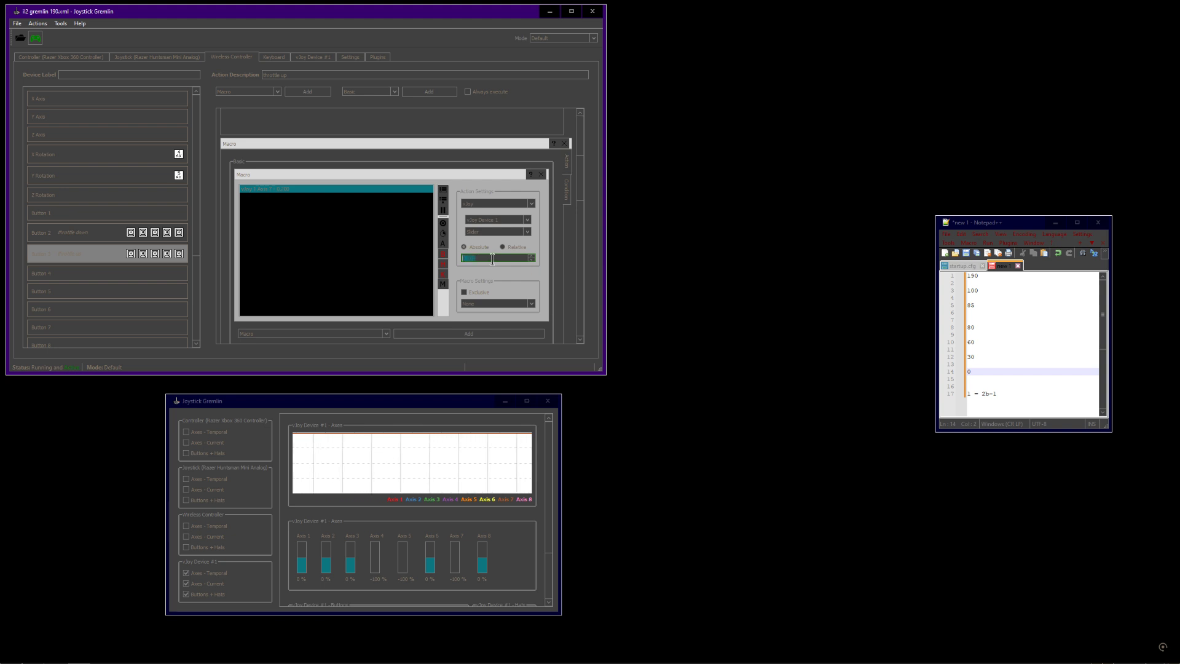
{"action": "left_click", "coordinate": [471, 259]}
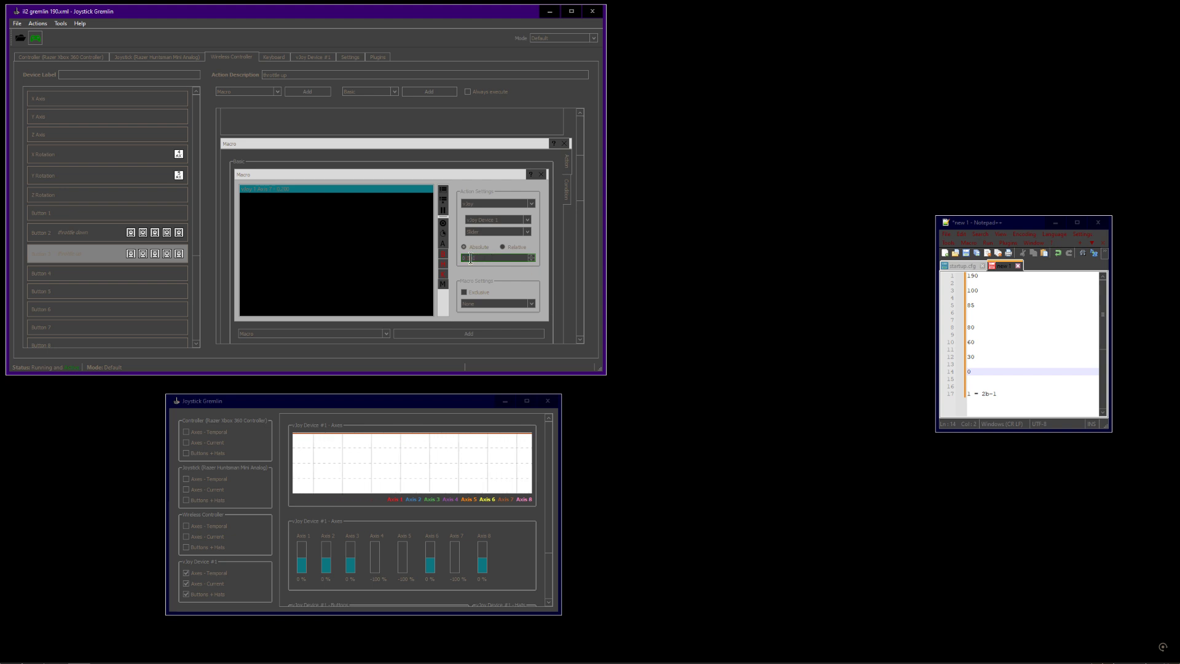
{"action": "left_click", "coordinate": [569, 198]}
{"action": "left_click", "coordinate": [567, 172]}
{"action": "left_click", "coordinate": [571, 189]}
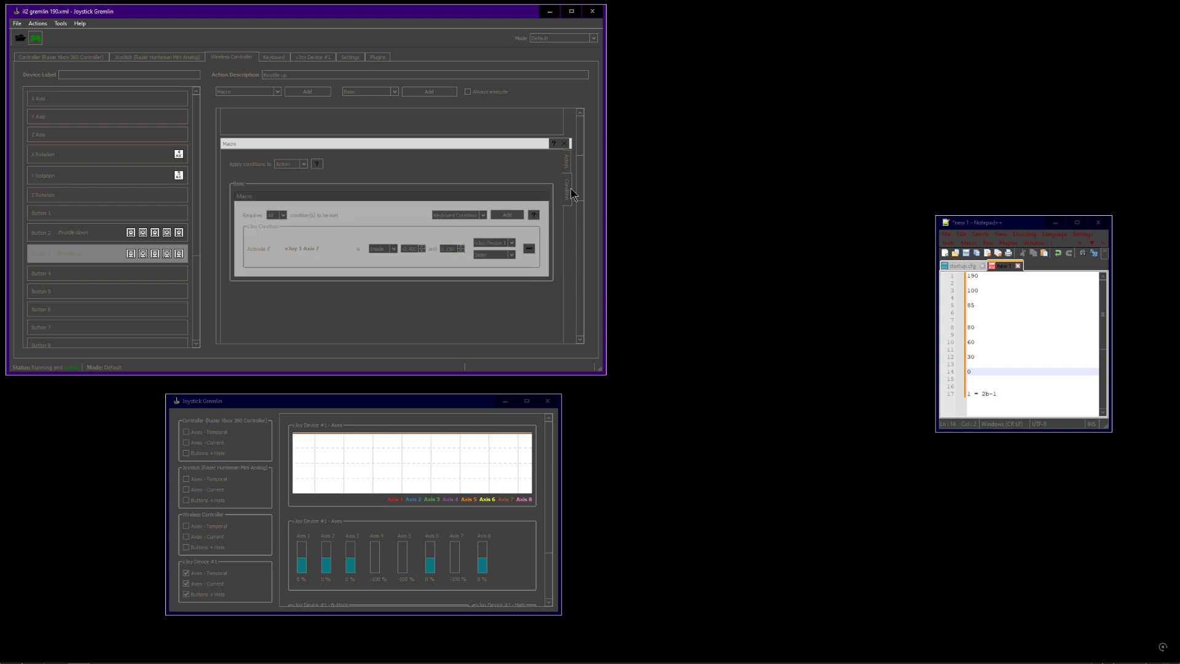
{"action": "left_click", "coordinate": [568, 164]}
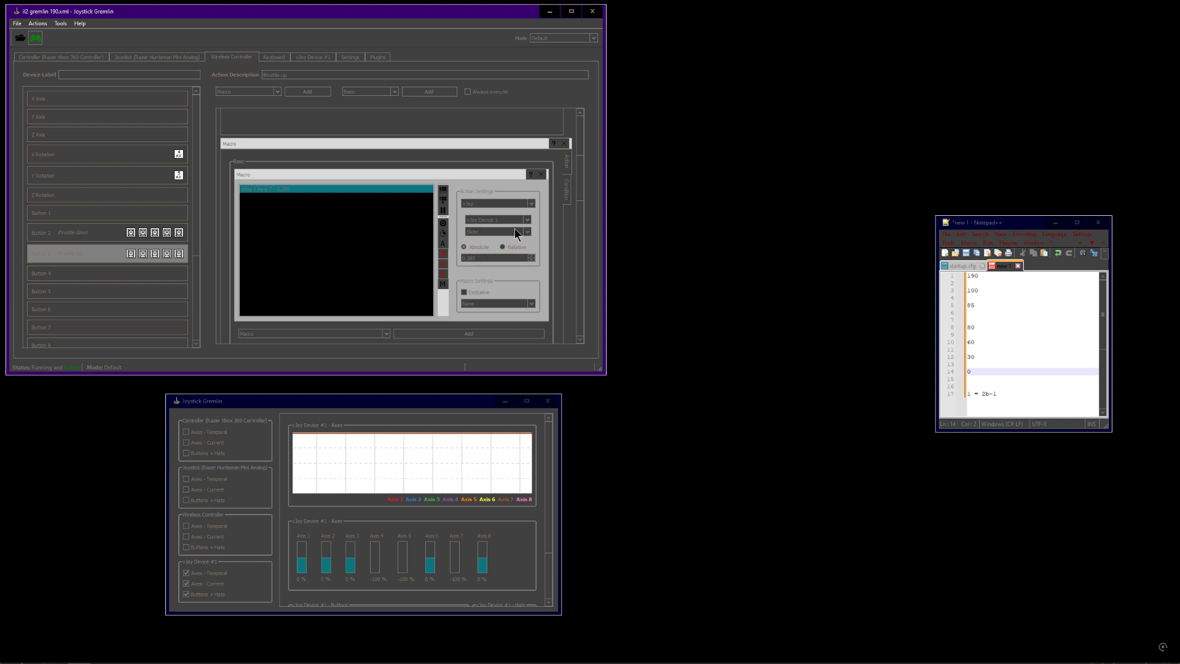
{"action": "left_click", "coordinate": [567, 192]}
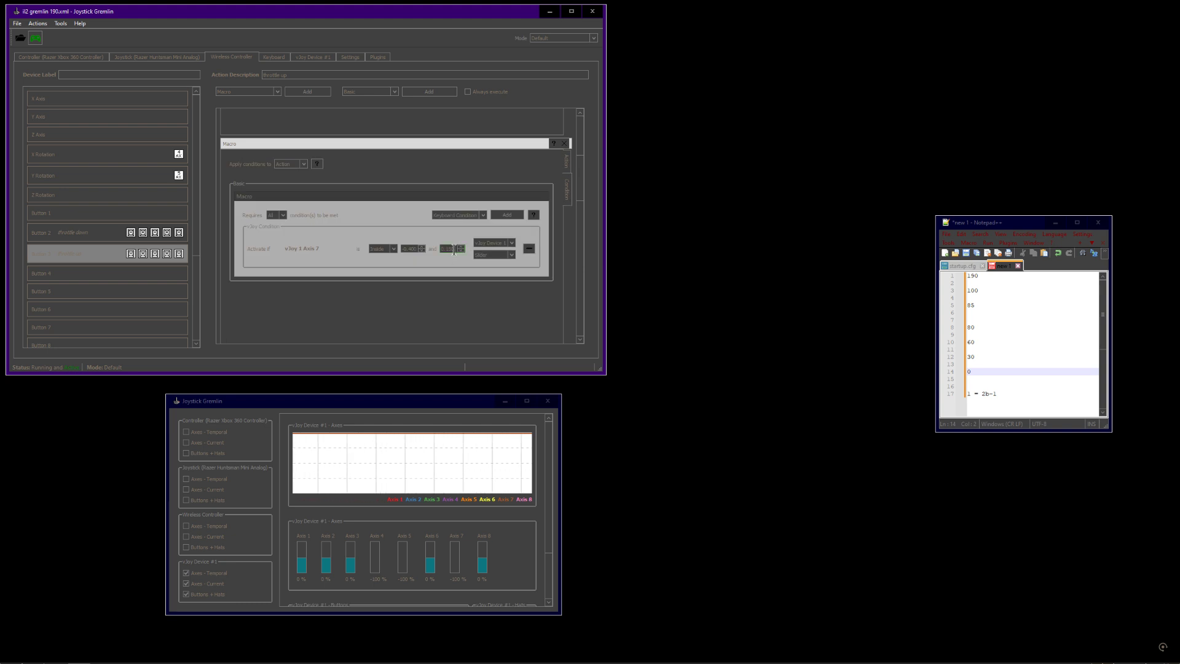
Reload the gremlin 190 profile from the recent files list and reopen the Window Controller device
{"action": "left_click", "coordinate": [17, 24]}
{"action": "mouse_move", "coordinate": [40, 56]}
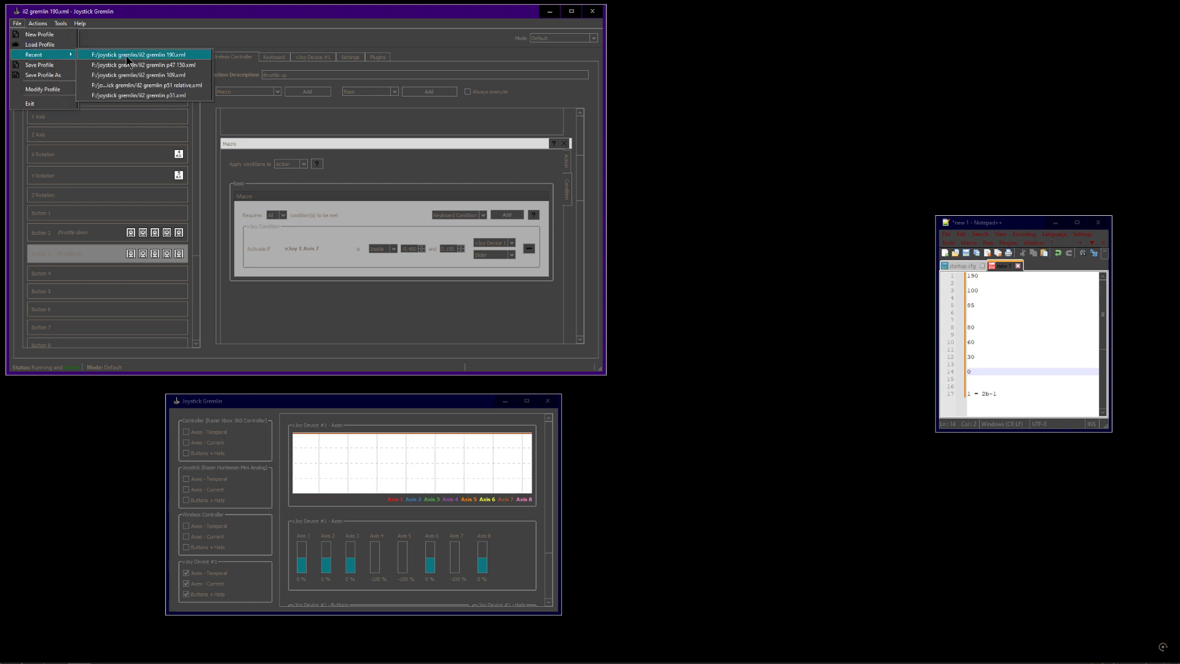
{"action": "left_click", "coordinate": [121, 54]}
{"action": "left_click", "coordinate": [588, 345]}
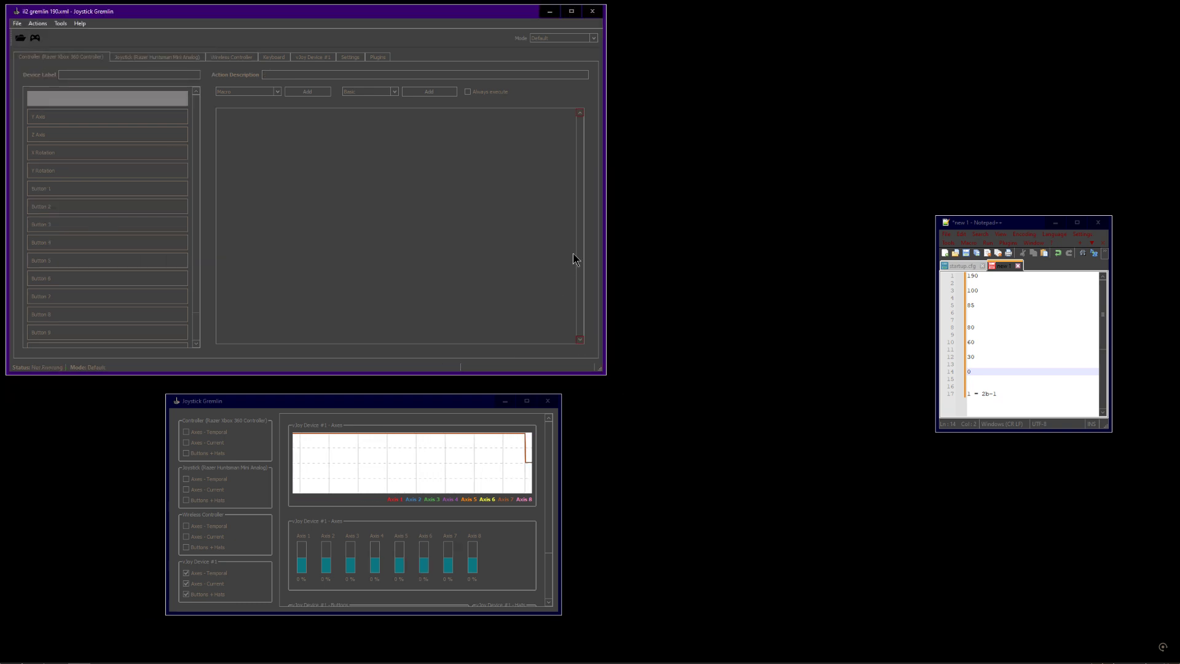
{"action": "left_click", "coordinate": [233, 59]}
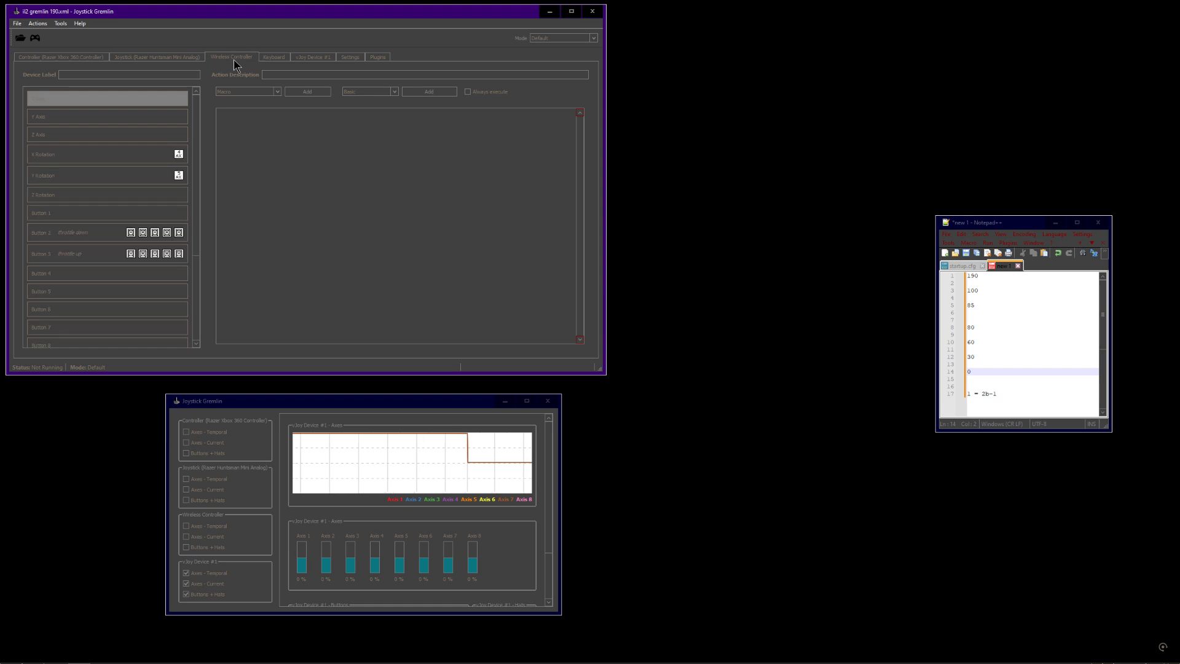
Reopen Button 3 on the Window Controller and check its macro's condition and action panels
{"action": "left_click", "coordinate": [108, 256]}
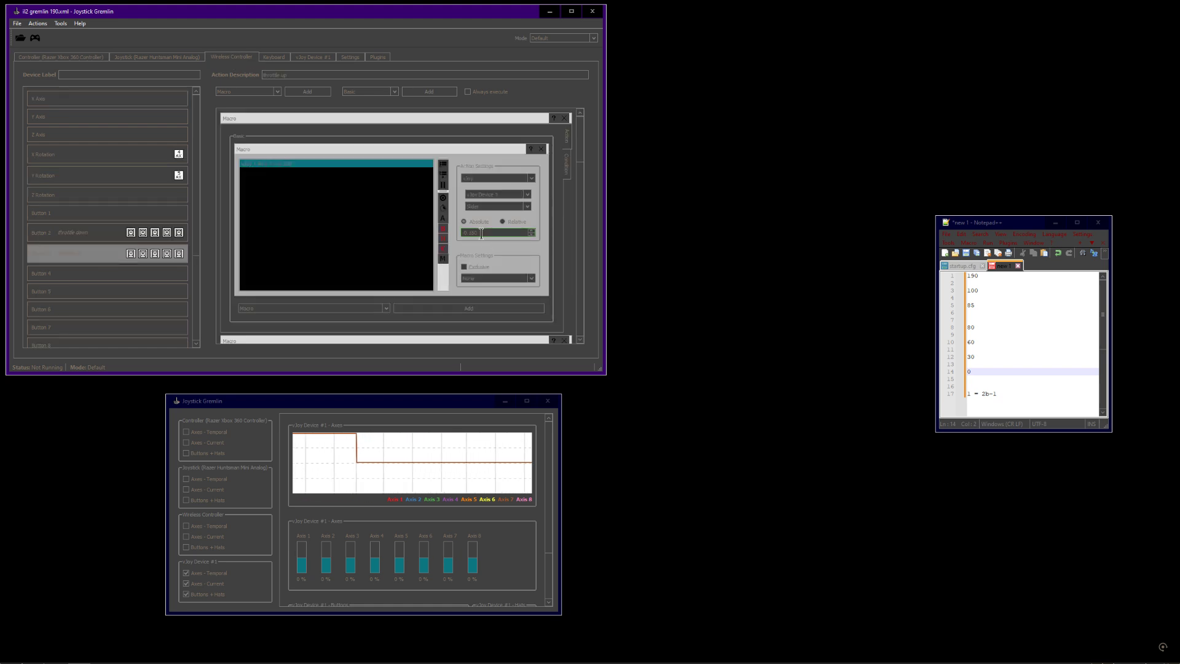
{"action": "scroll", "coordinate": [481, 233], "scroll_direction": "down", "scroll_amount": 2}
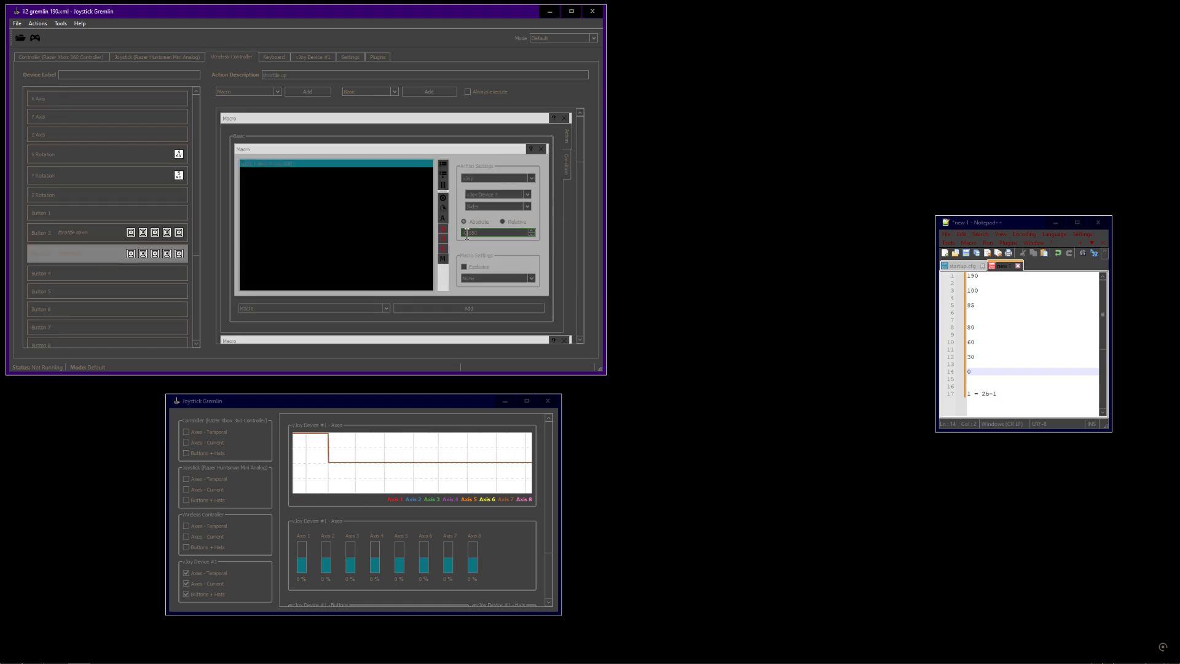
{"action": "left_click", "coordinate": [566, 163]}
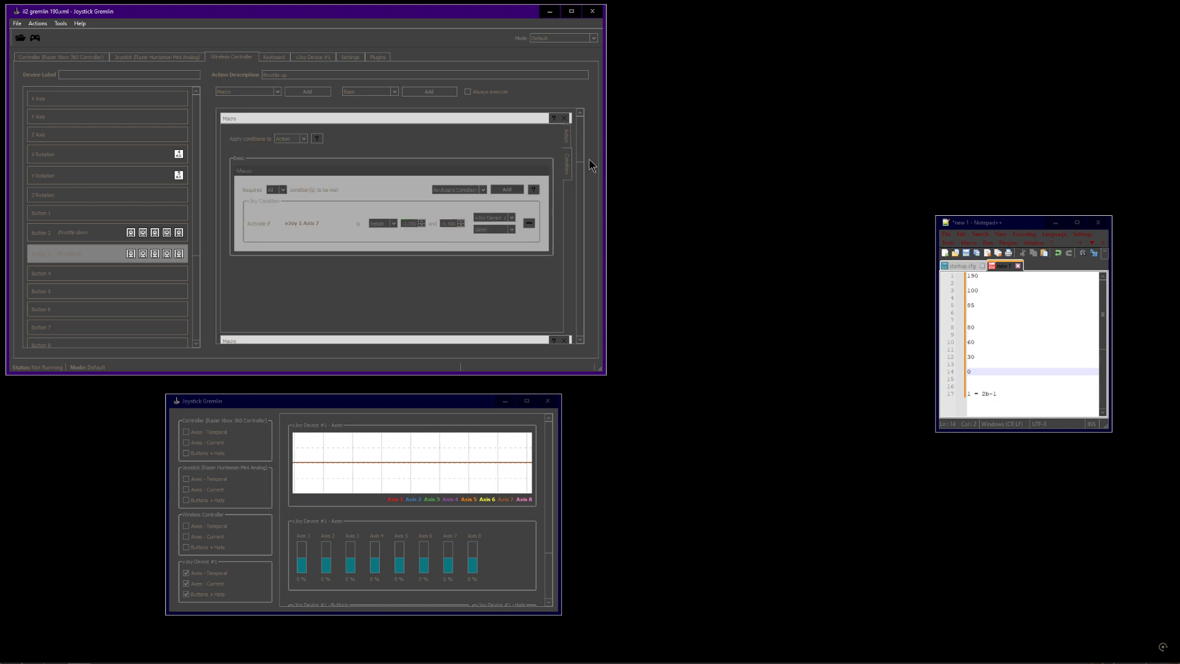
{"action": "left_click", "coordinate": [566, 137]}
{"action": "scroll", "coordinate": [578, 198], "scroll_direction": "up", "scroll_amount": 1}
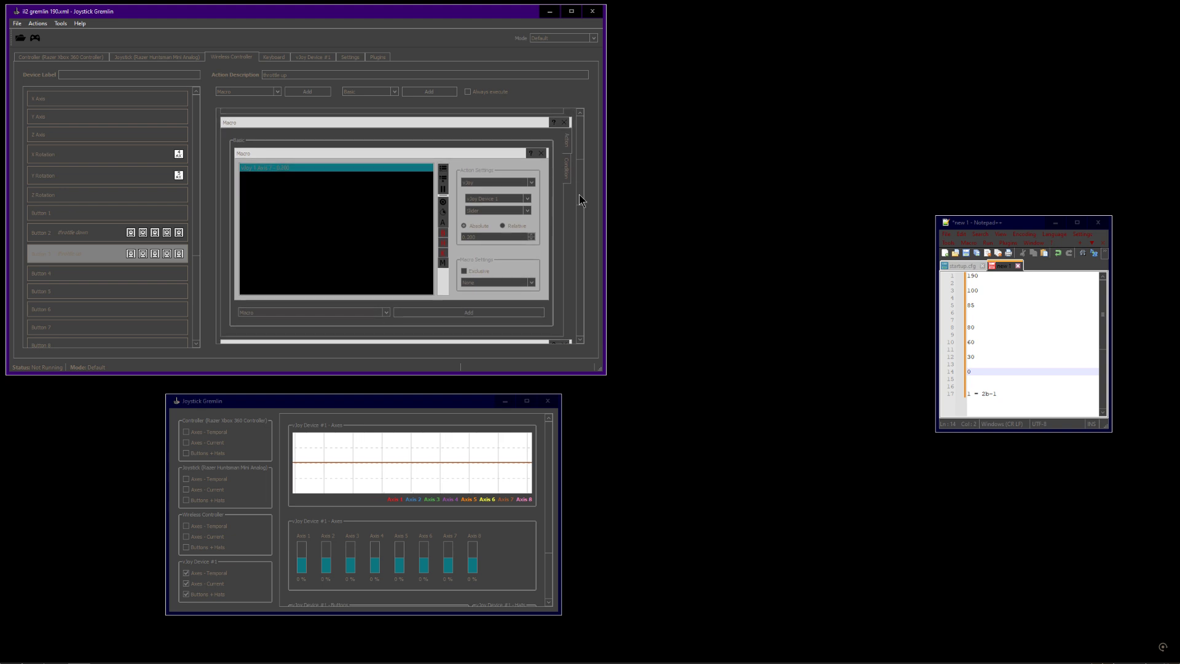
{"action": "left_click", "coordinate": [567, 174]}
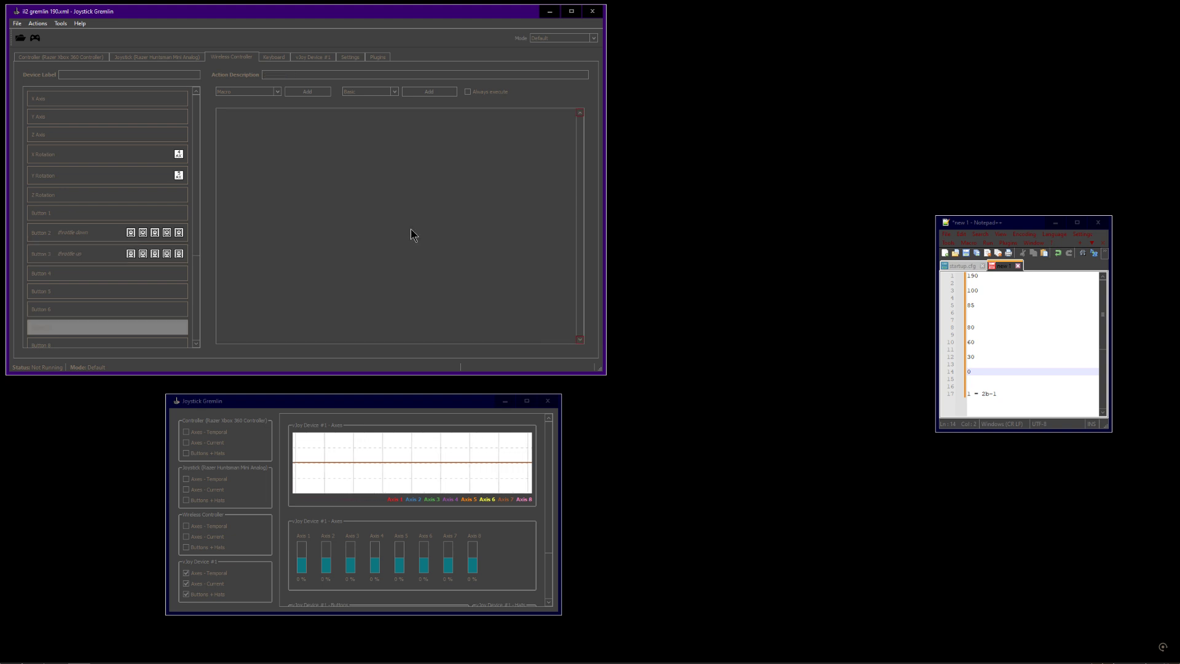
{"action": "left_click", "coordinate": [92, 254]}
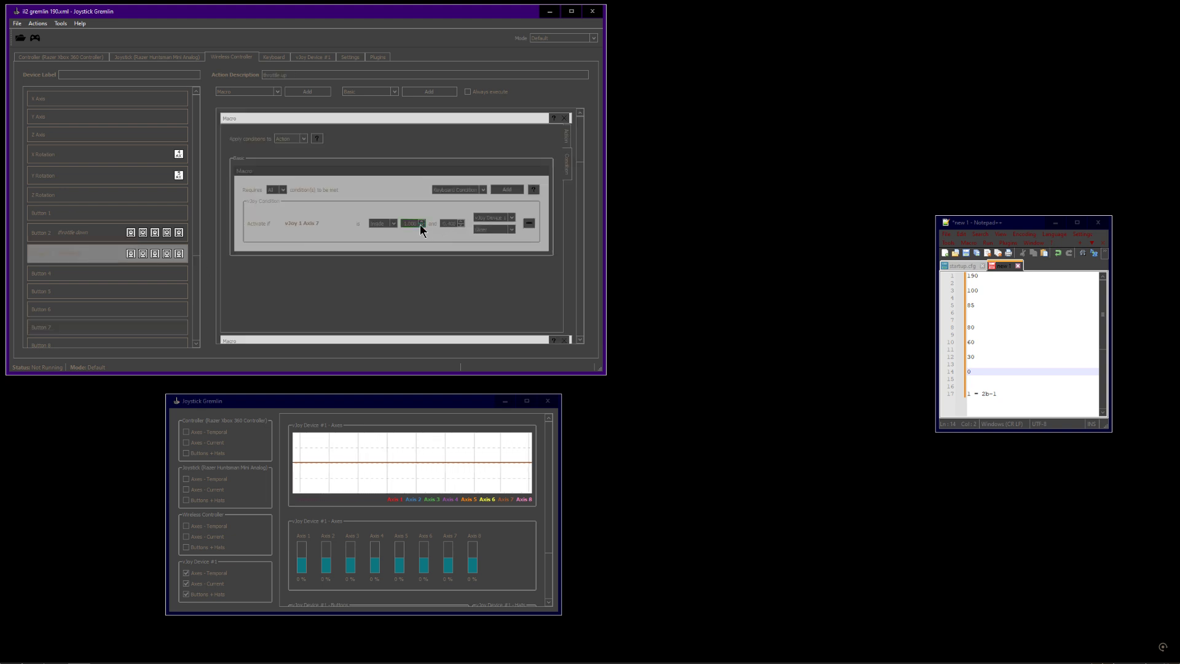
Select the action value again, compare it with the condition range, and scroll down through the stacked macros
{"action": "left_click_drag", "start_coordinate": [581, 158], "coordinate": [560, 197]}
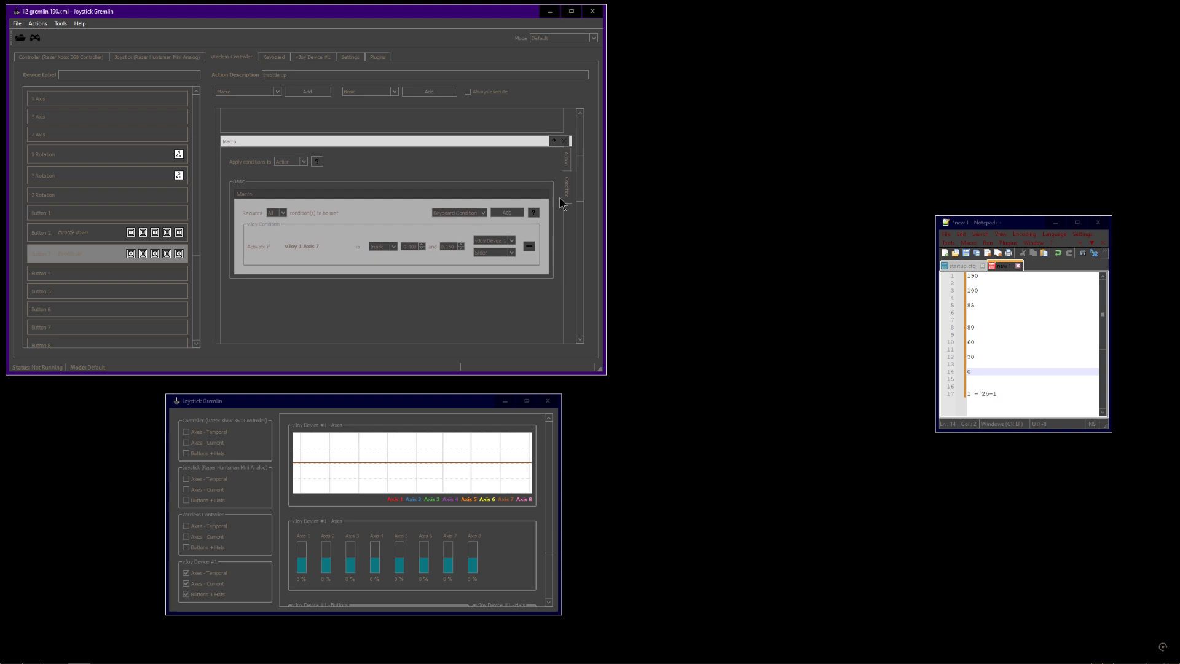
{"action": "left_click", "coordinate": [567, 158]}
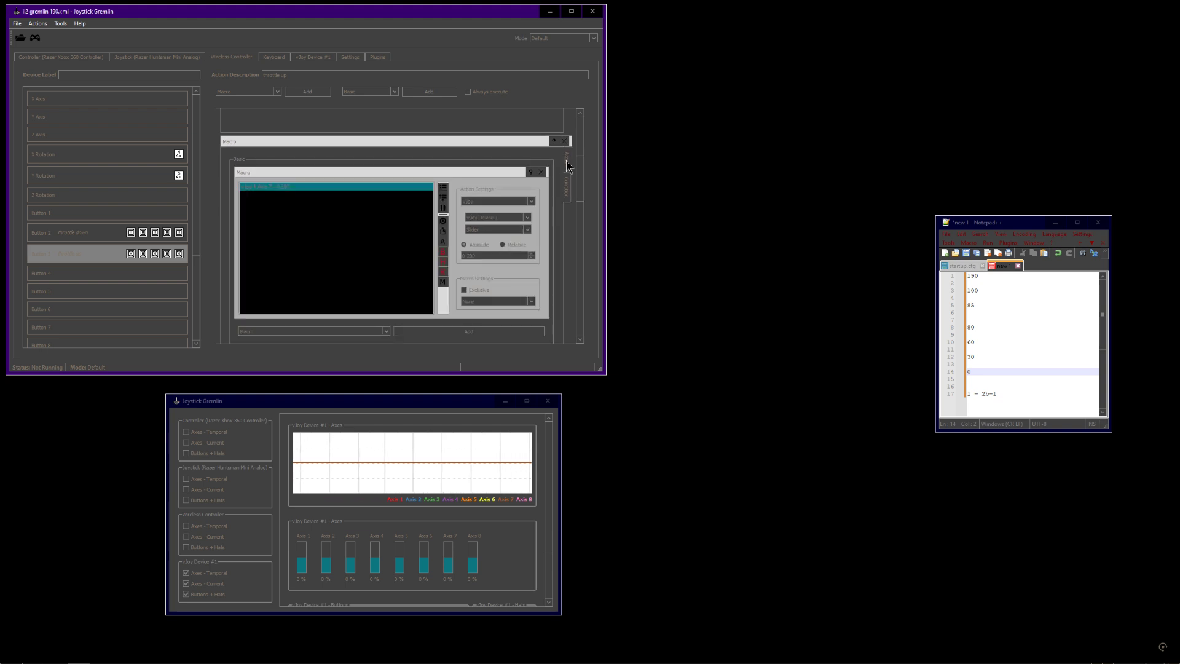
{"action": "left_click_drag", "start_coordinate": [478, 255], "coordinate": [462, 256]}
{"action": "left_click", "coordinate": [566, 196]}
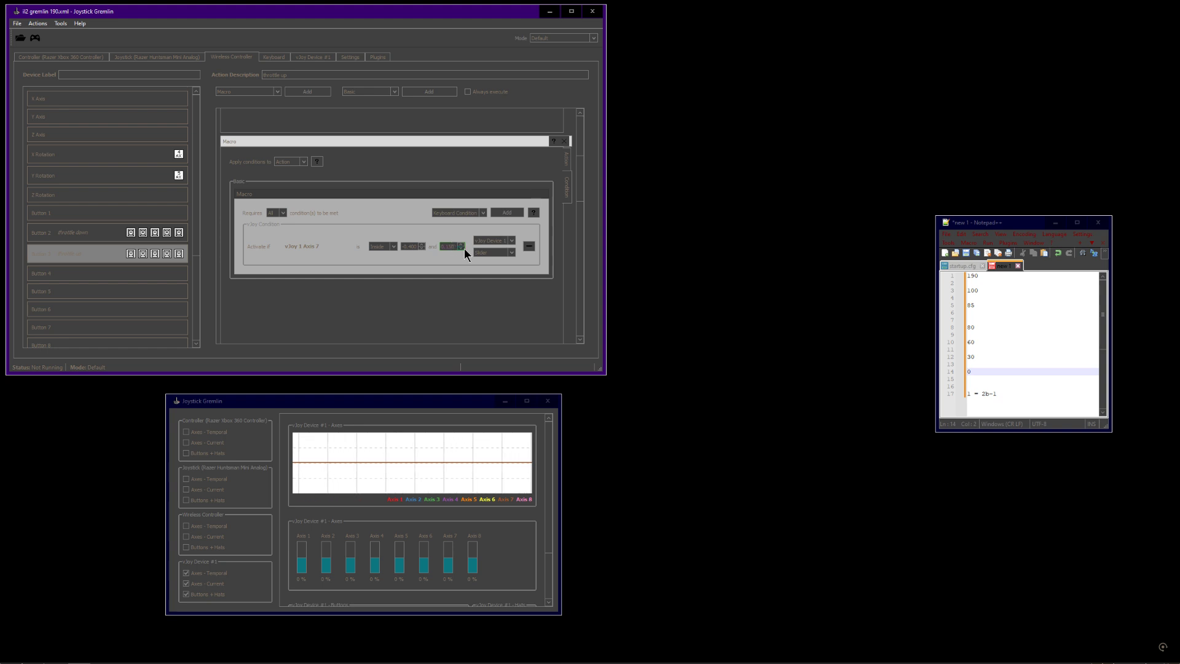
{"action": "left_click", "coordinate": [567, 161]}
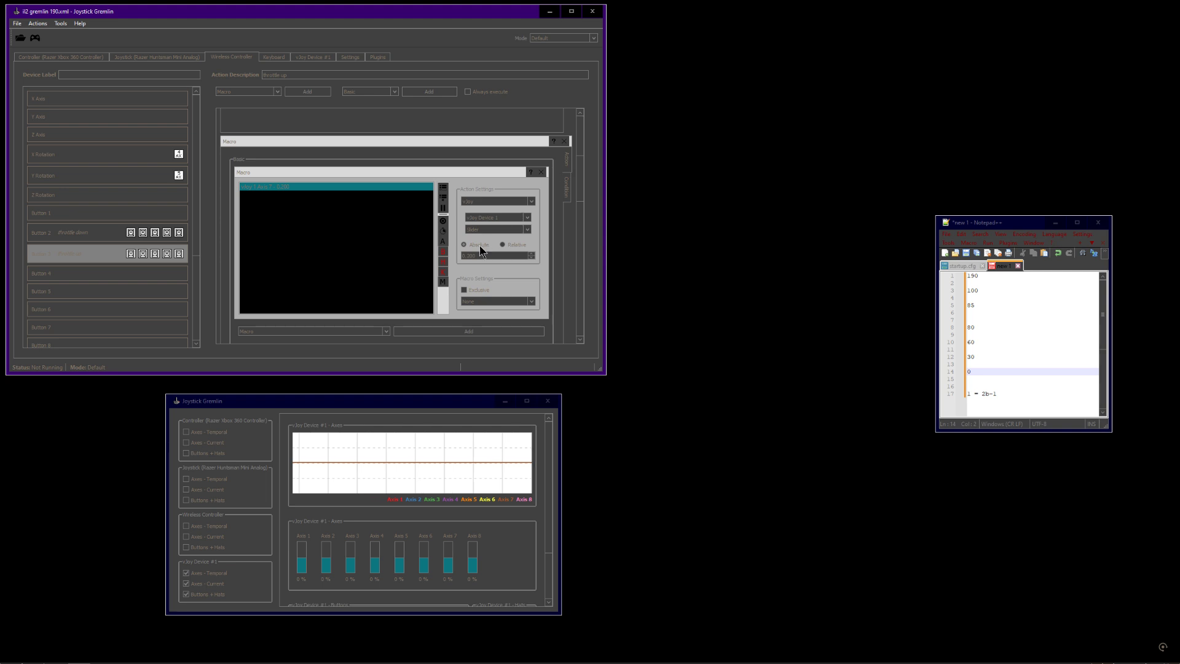
{"action": "scroll", "coordinate": [581, 203], "scroll_direction": "down", "scroll_amount": 3}
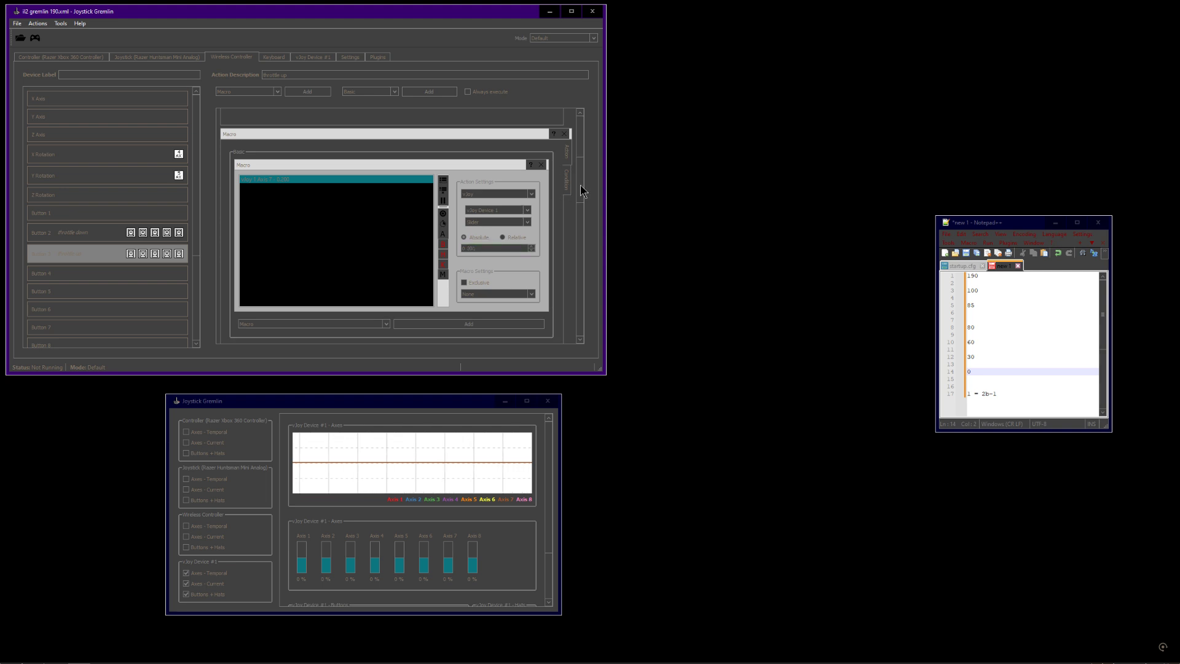
{"action": "scroll", "coordinate": [581, 216], "scroll_direction": "down", "scroll_amount": 3}
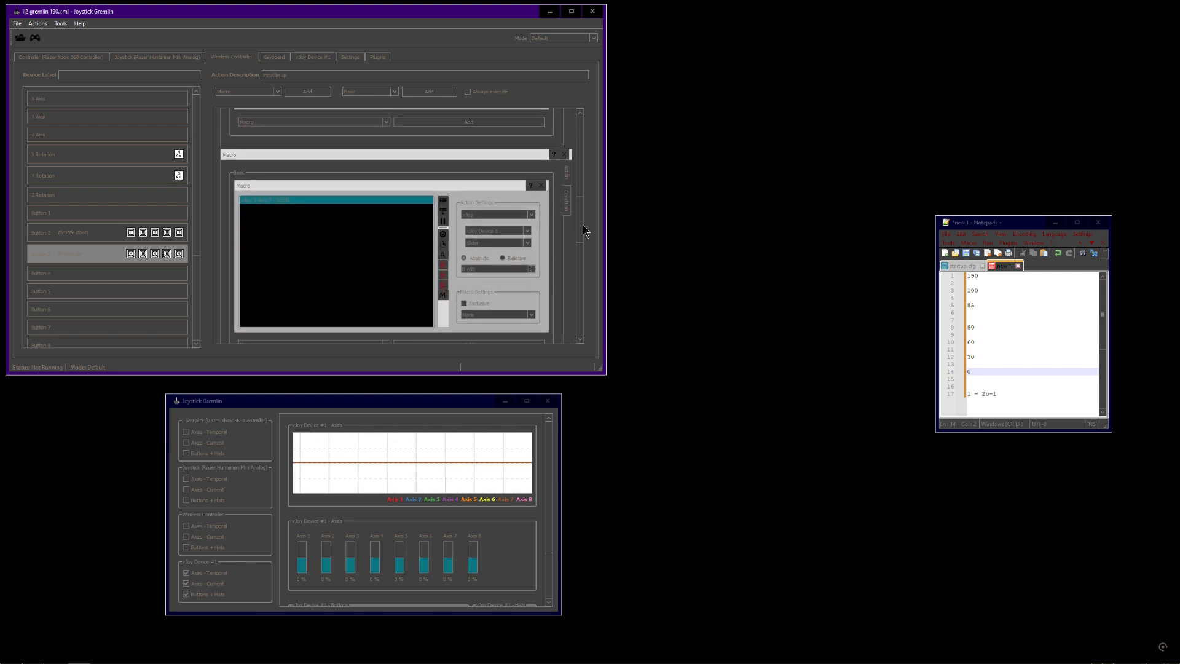
Collapse the existing macro and add another Macro action to the button
{"action": "left_click_drag", "start_coordinate": [583, 225], "coordinate": [598, 117]}
{"action": "left_click", "coordinate": [567, 138]}
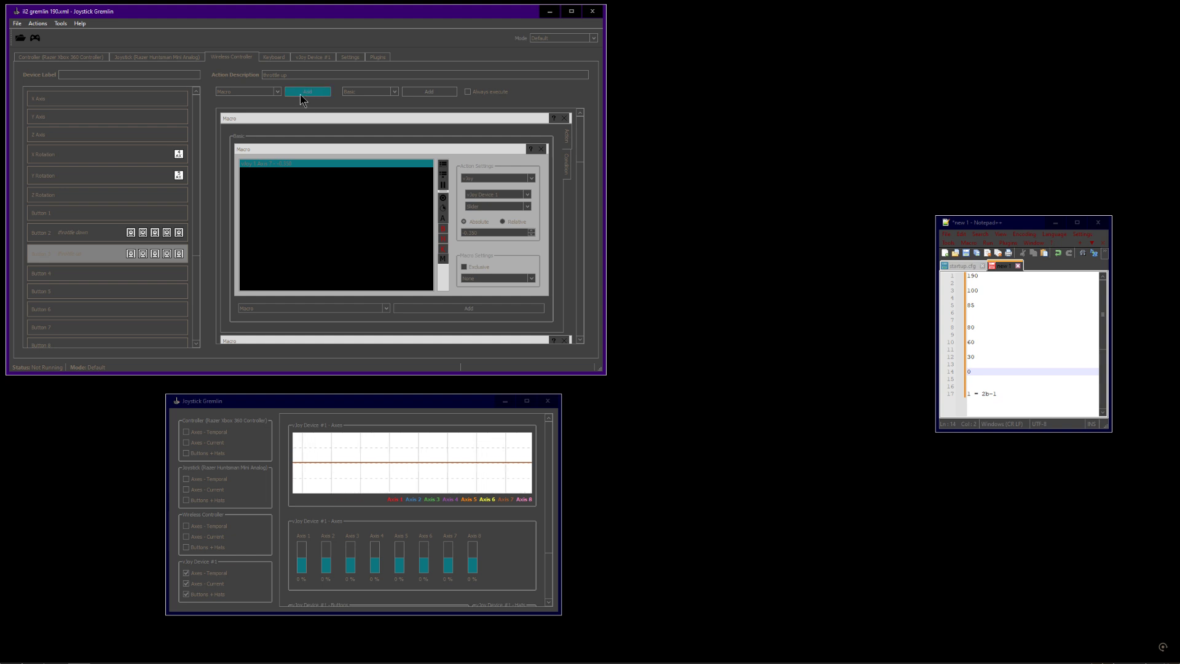
{"action": "left_click", "coordinate": [263, 94]}
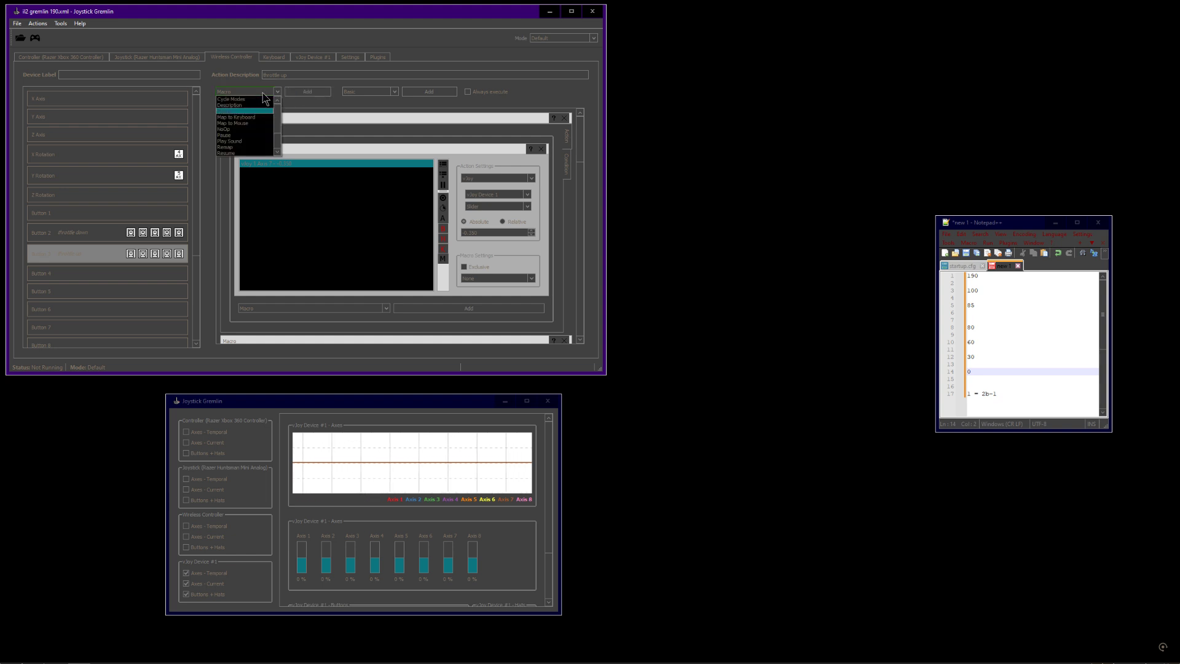
{"action": "left_click", "coordinate": [262, 108]}
{"action": "left_click", "coordinate": [304, 93]}
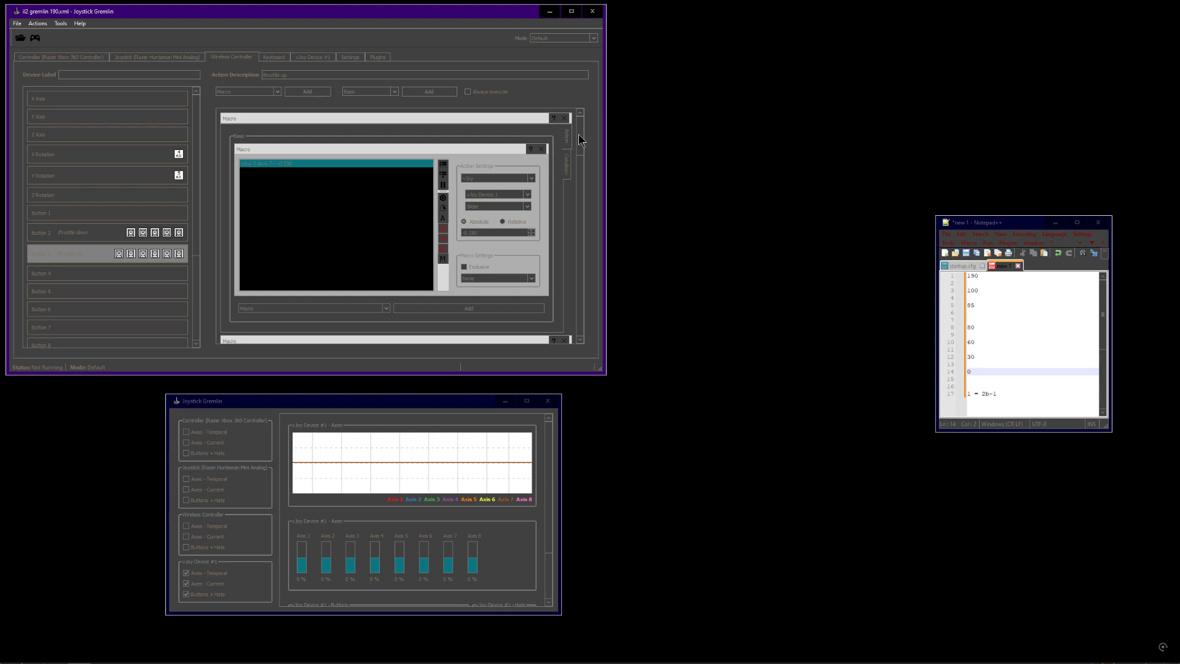
Add a new entry to the new macro's action list
{"action": "scroll", "coordinate": [569, 325], "scroll_direction": "down", "scroll_amount": 3}
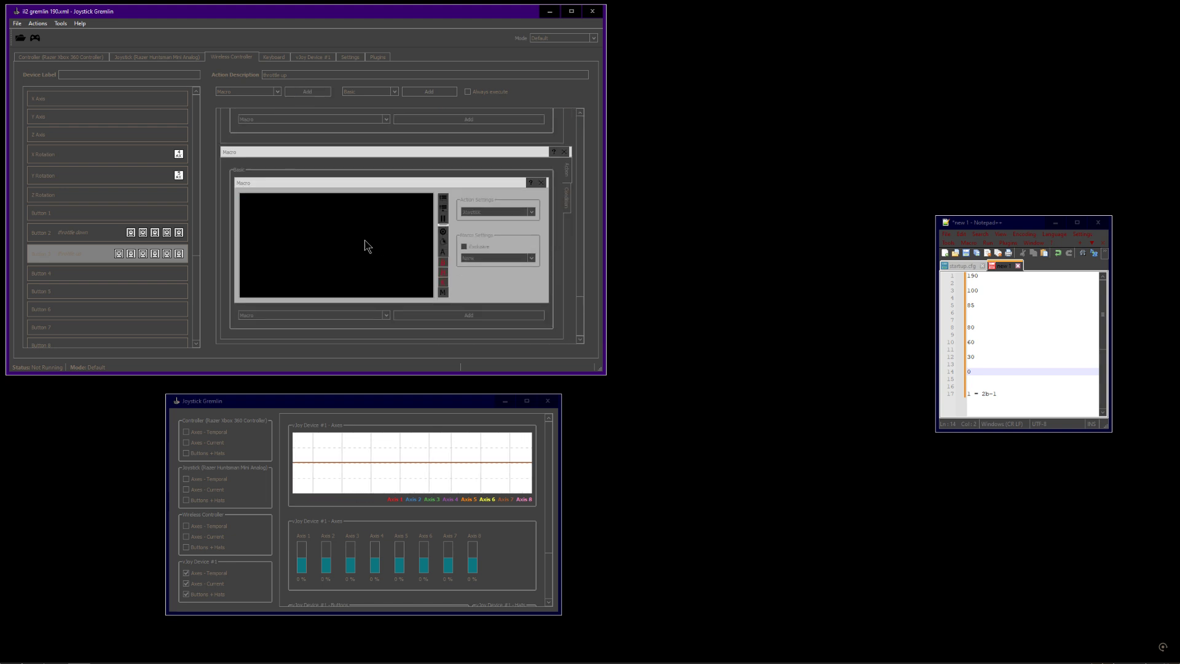
{"action": "left_click", "coordinate": [497, 212]}
{"action": "left_click", "coordinate": [492, 250]}
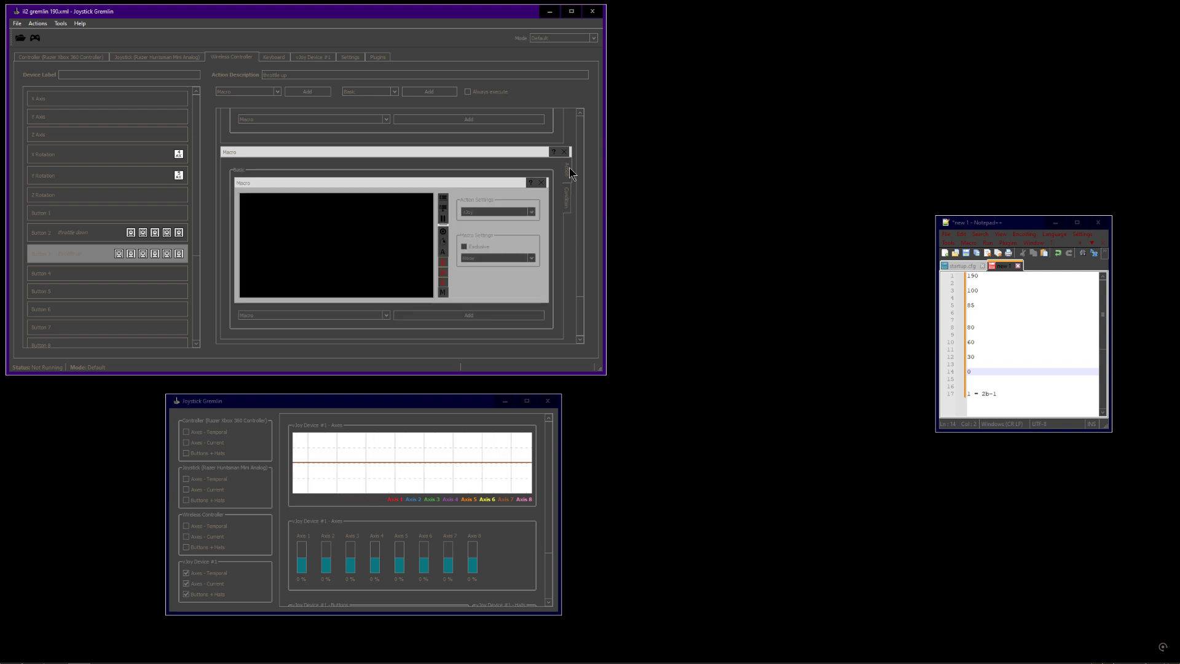
{"action": "left_click", "coordinate": [443, 200]}
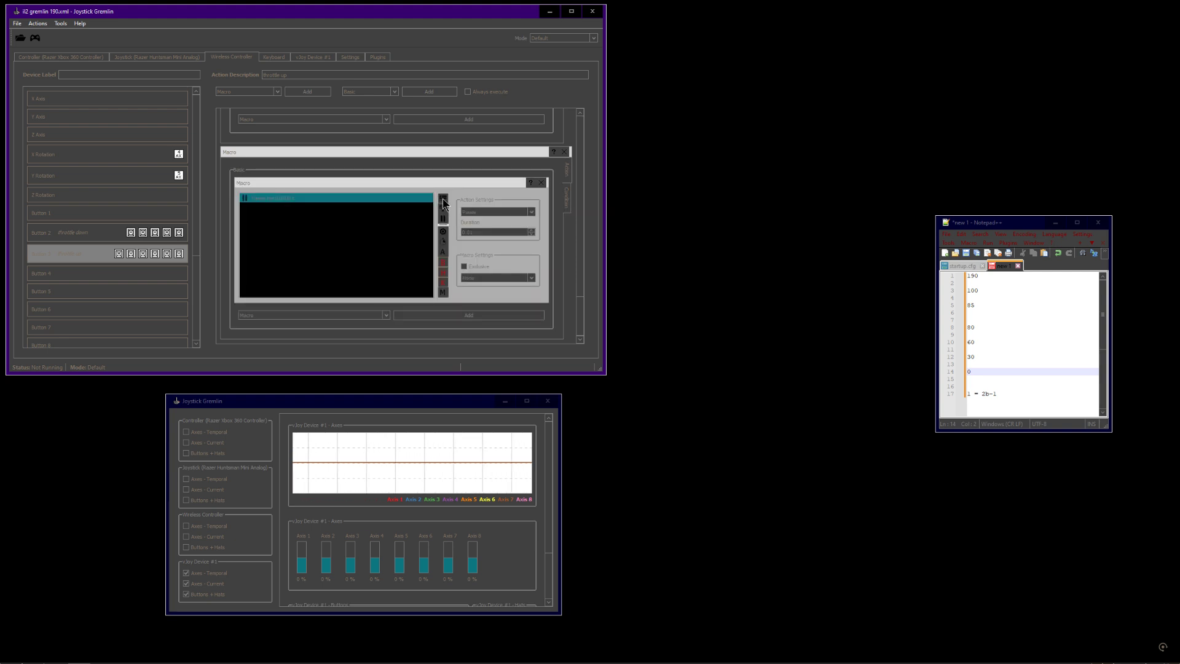
Change the macro entry to a vJoy action and select its target vJoy axis
{"action": "left_click", "coordinate": [513, 214]}
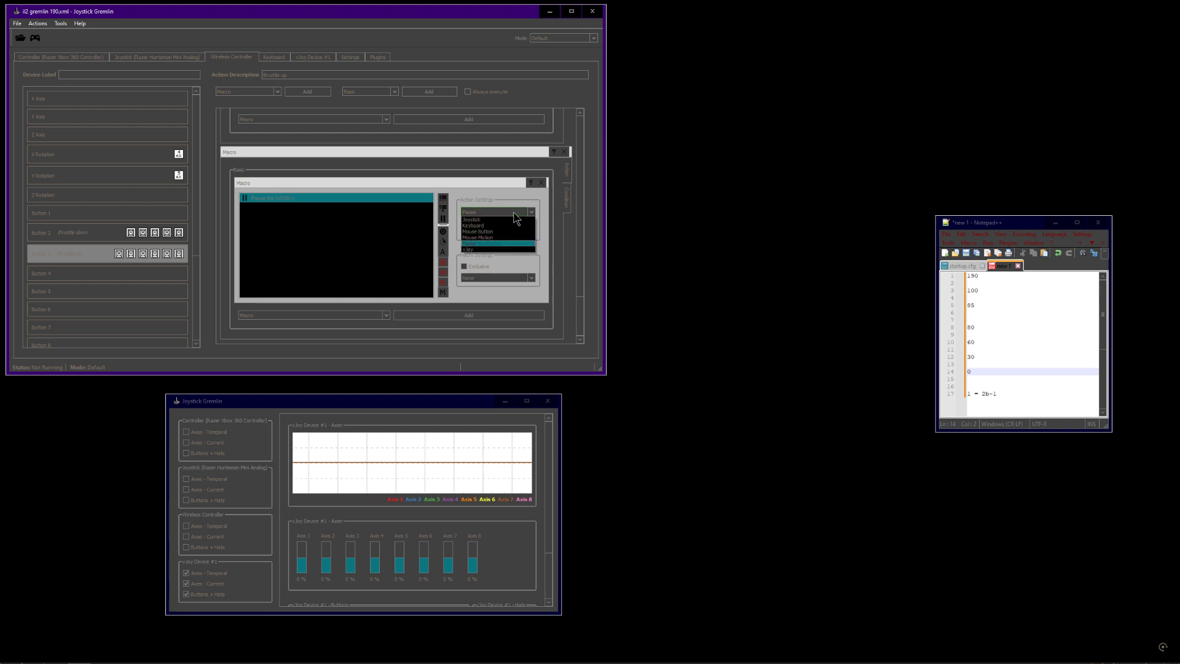
{"action": "left_click", "coordinate": [496, 249]}
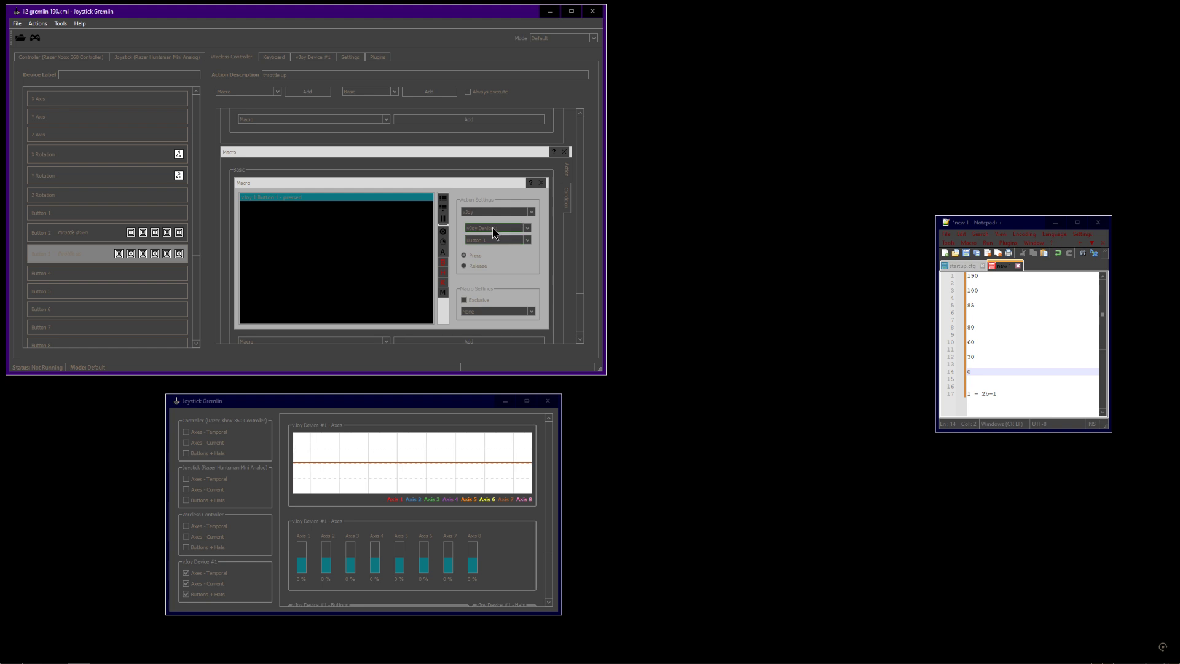
{"action": "left_click", "coordinate": [480, 241]}
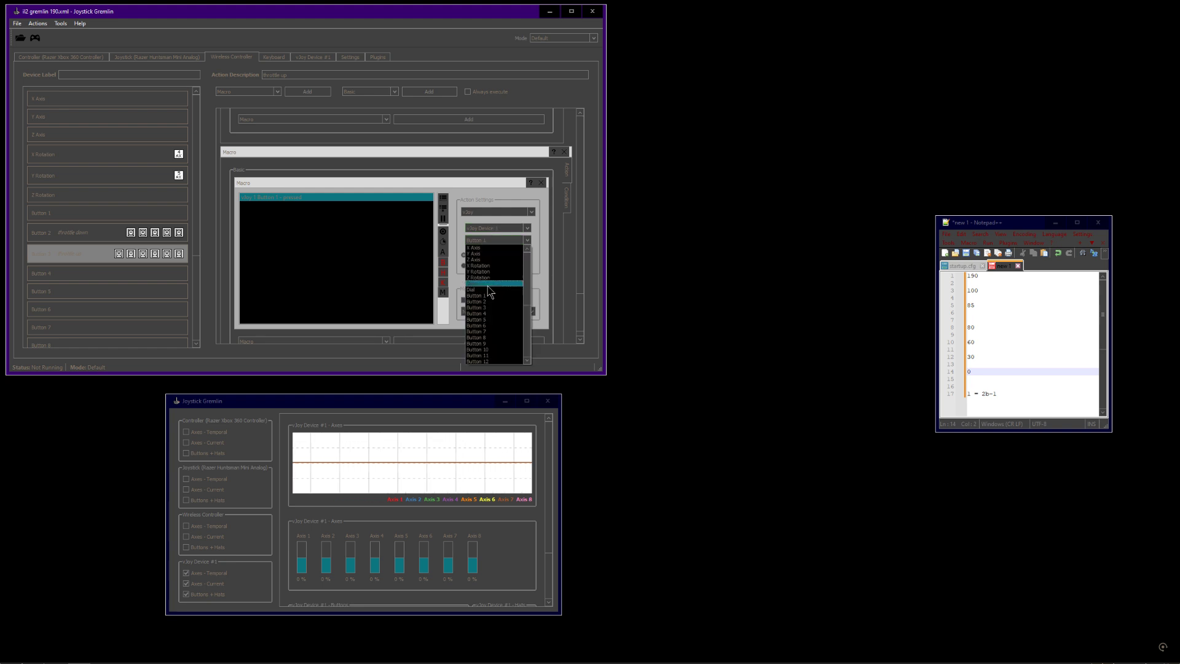
{"action": "left_click", "coordinate": [489, 284]}
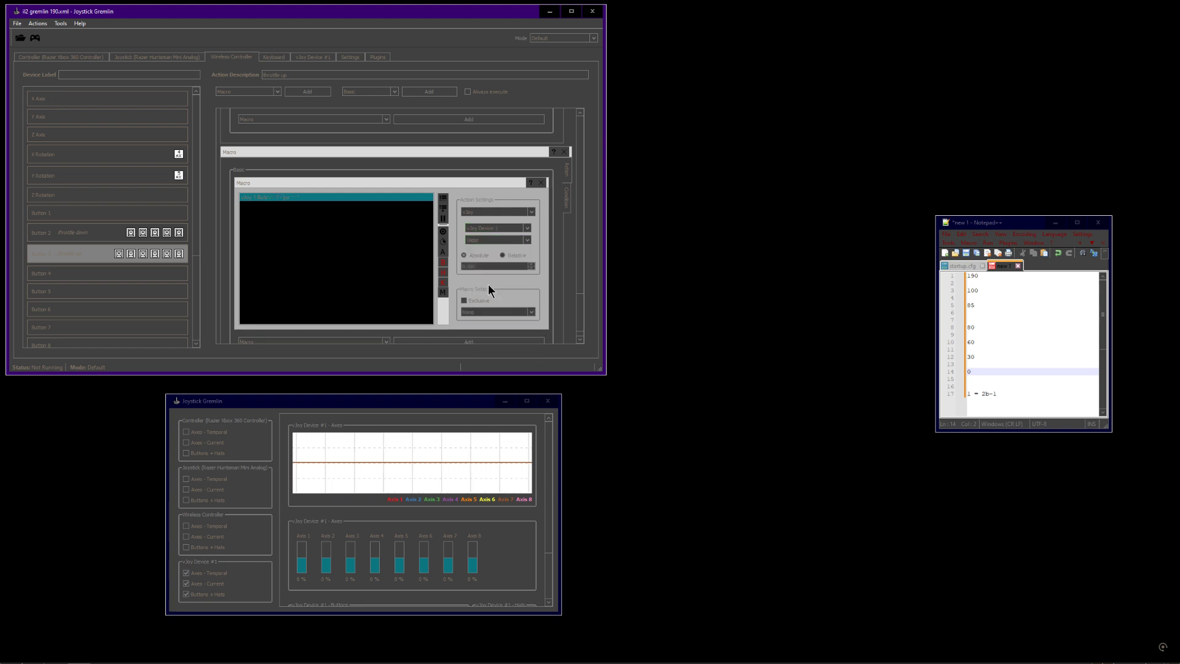
Apply a vJoy condition to the macro's action, checking vJoy 1 Axis 6
{"action": "left_click", "coordinate": [568, 199]}
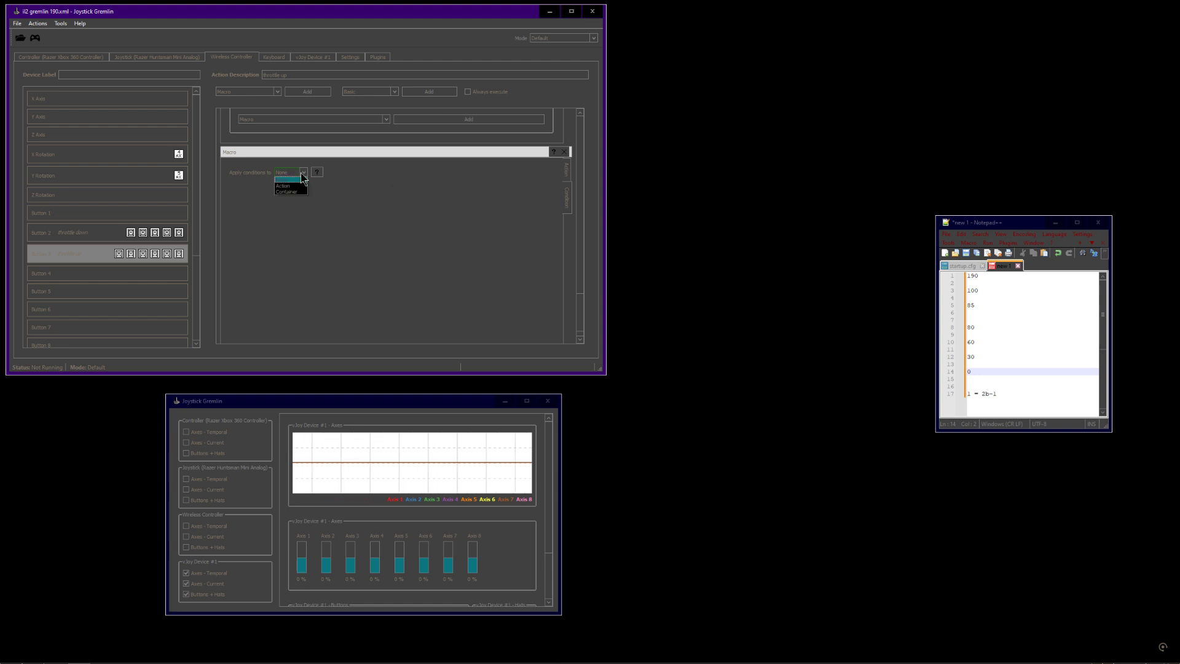
{"action": "left_click", "coordinate": [294, 185]}
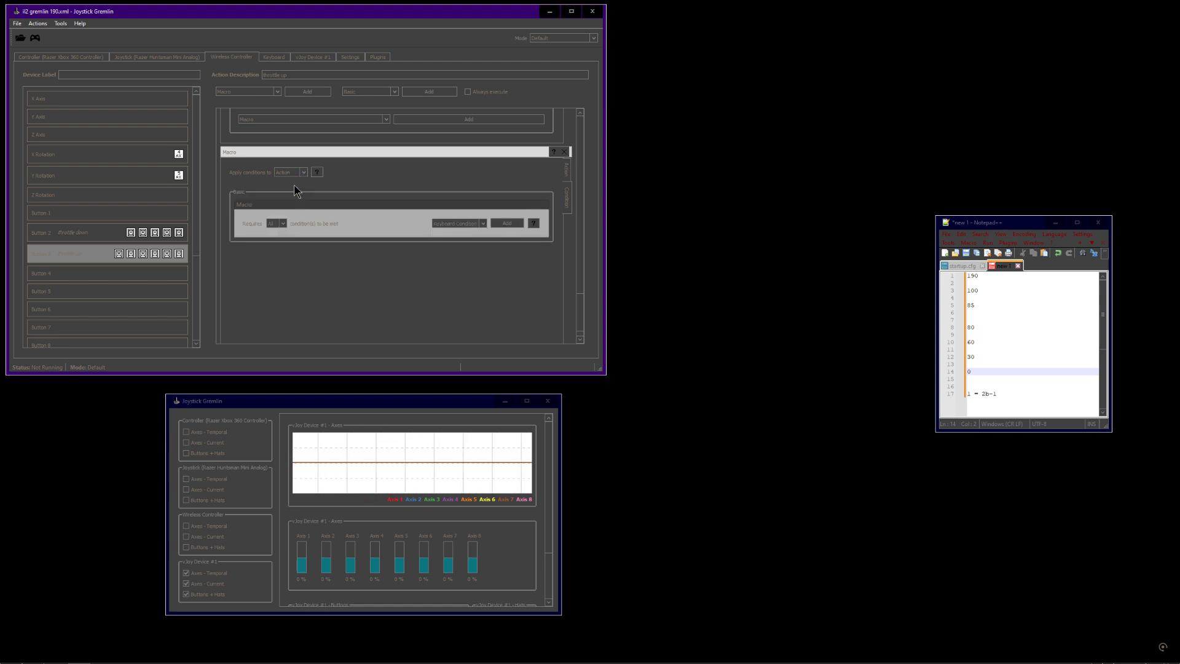
{"action": "left_click", "coordinate": [477, 222]}
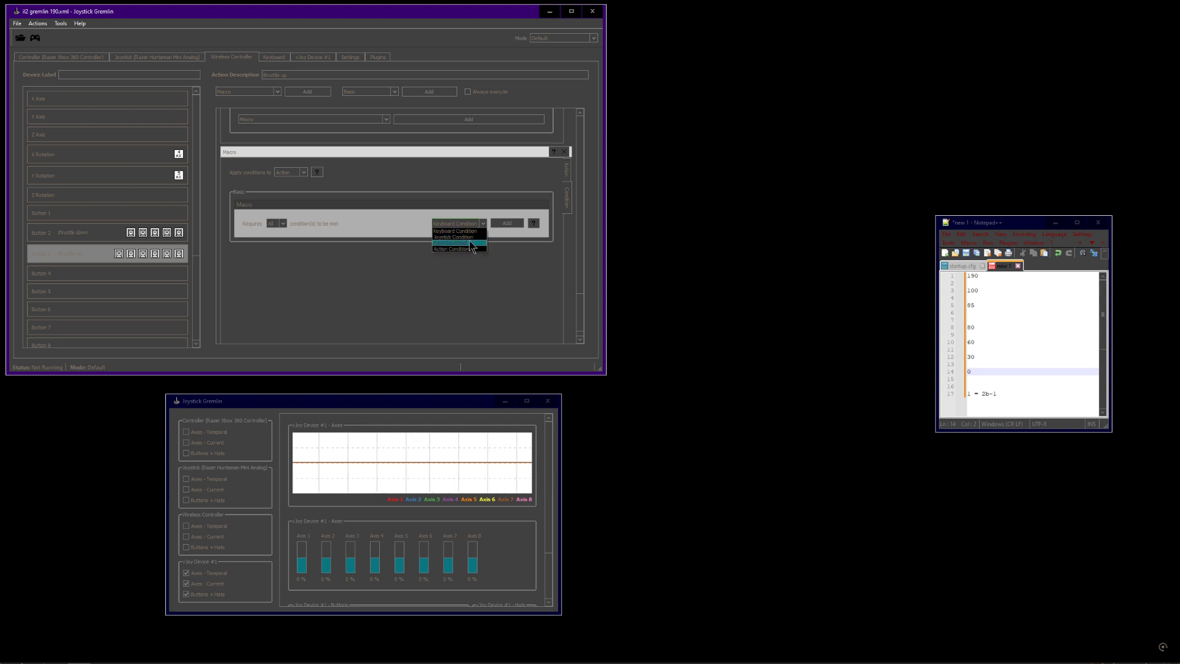
{"action": "left_click", "coordinate": [469, 242]}
{"action": "left_click", "coordinate": [506, 224]}
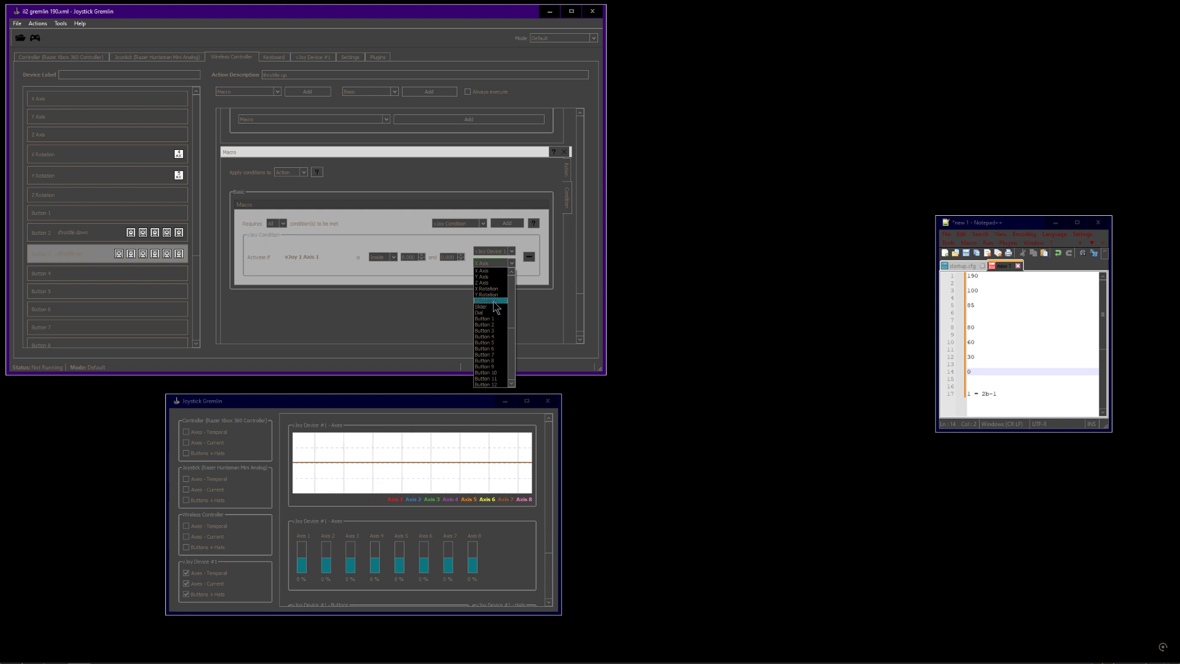
{"action": "left_click", "coordinate": [395, 309]}
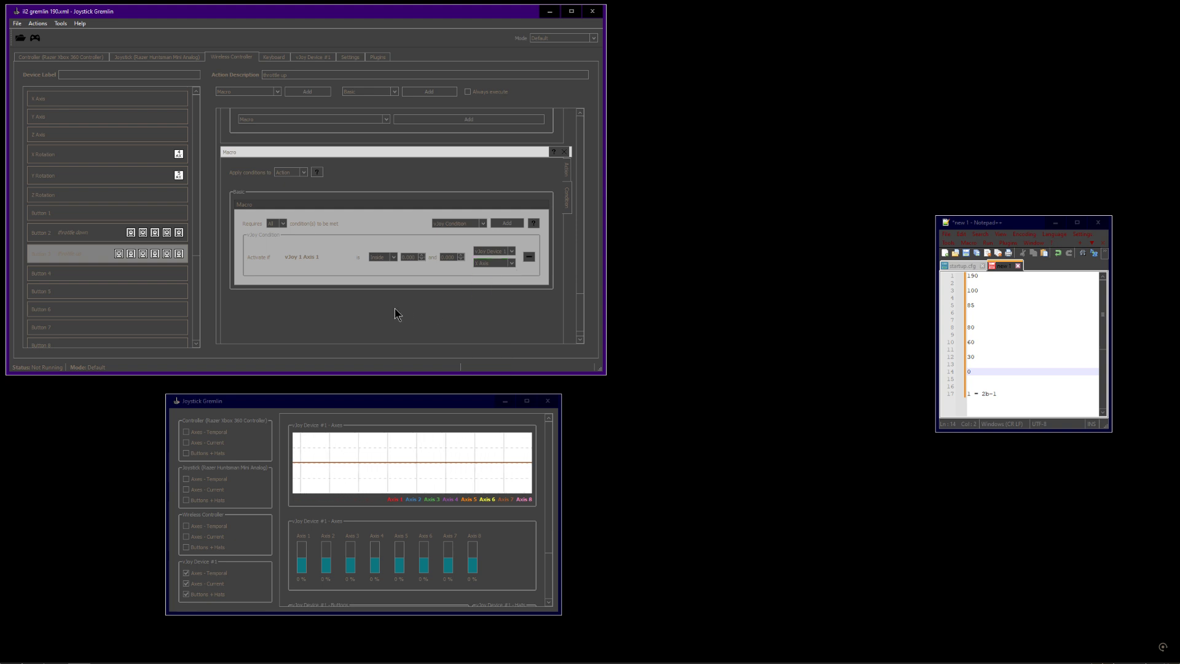
{"action": "left_click", "coordinate": [499, 262]}
{"action": "left_click", "coordinate": [495, 301]}
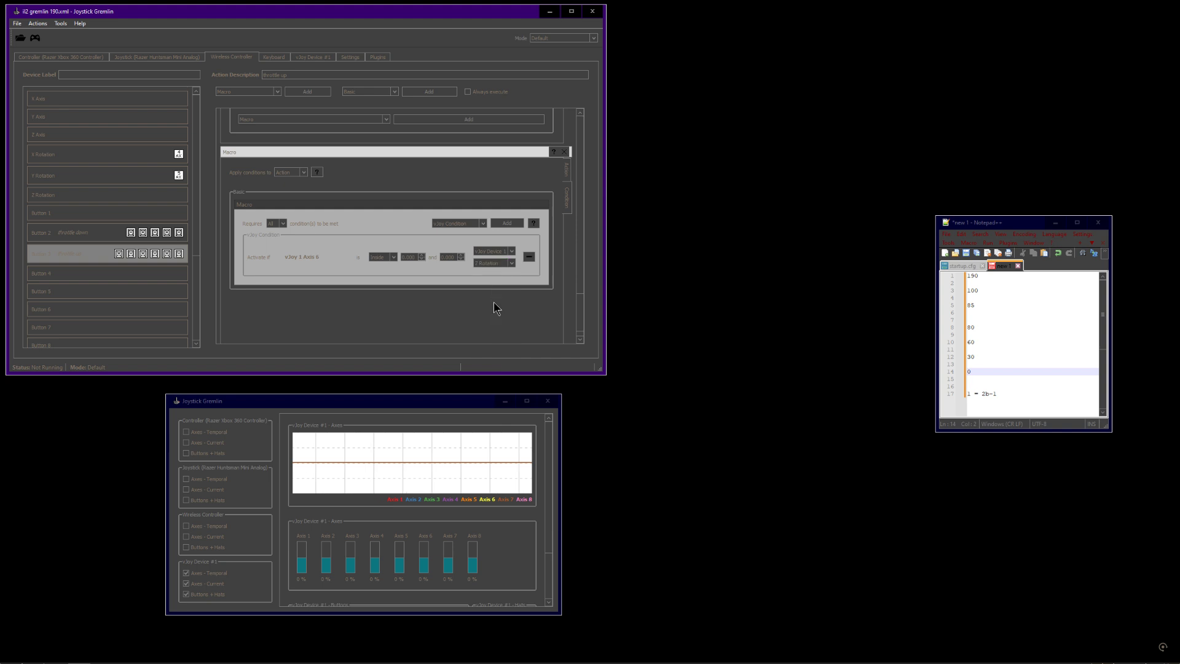
Load the il2 gremlin p51 relative profile from the recent files list and open the Window Controller device
{"action": "left_click", "coordinate": [566, 160]}
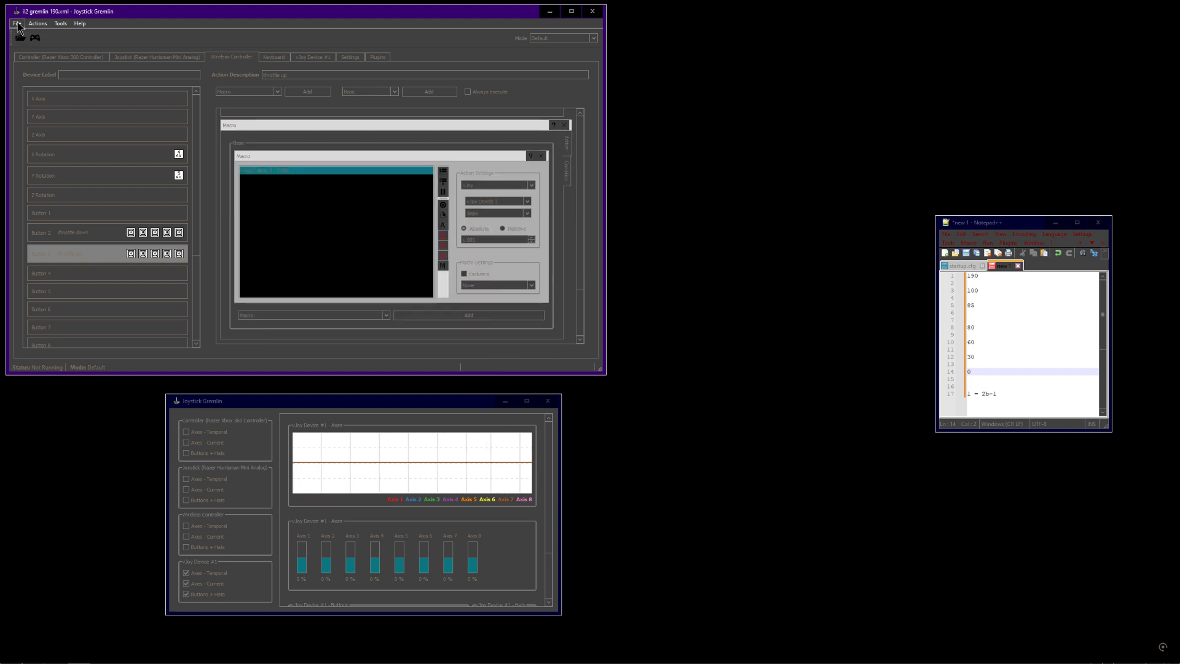
{"action": "left_click", "coordinate": [14, 24]}
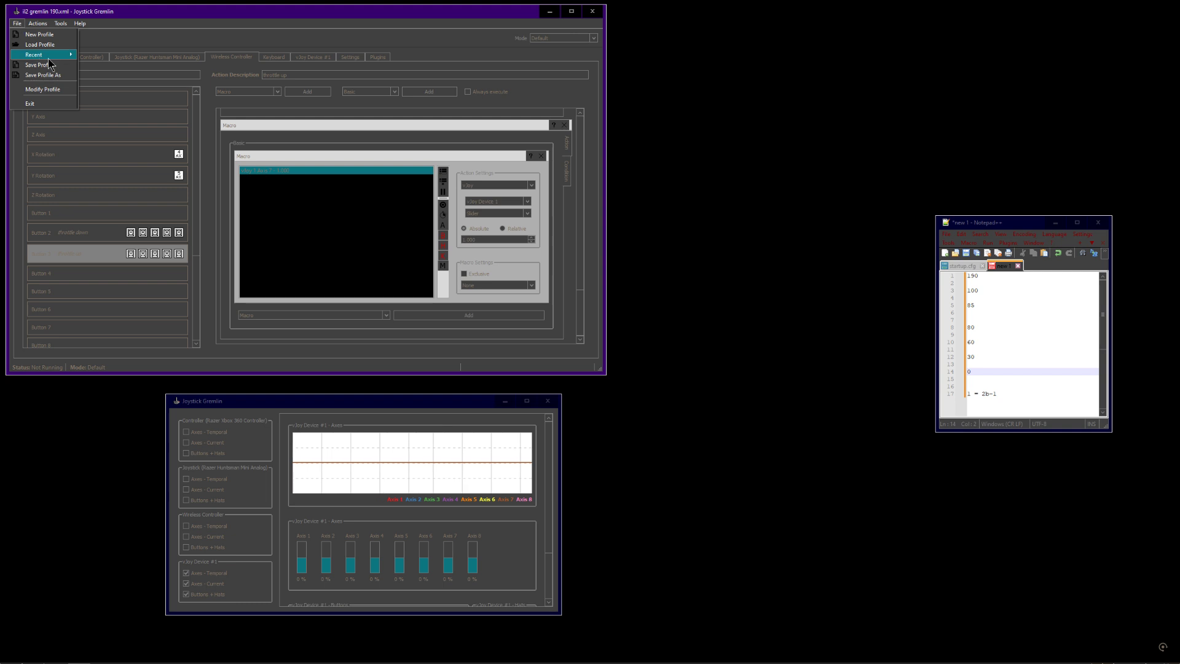
{"action": "mouse_move", "coordinate": [53, 61]}
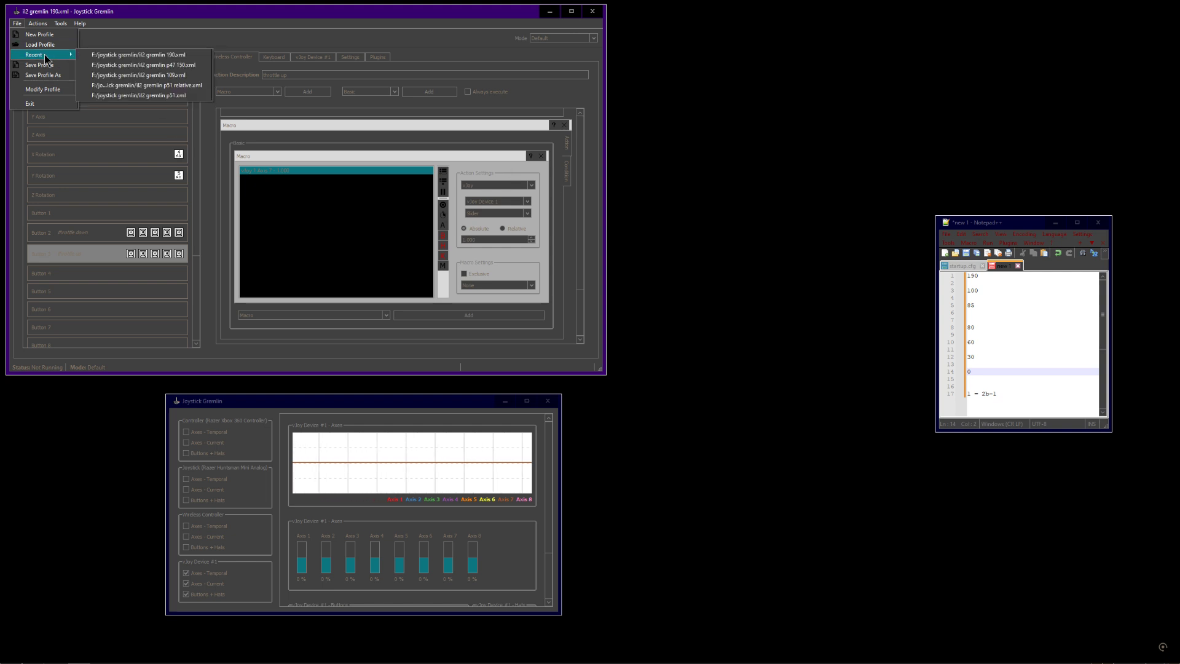
{"action": "left_click", "coordinate": [142, 86]}
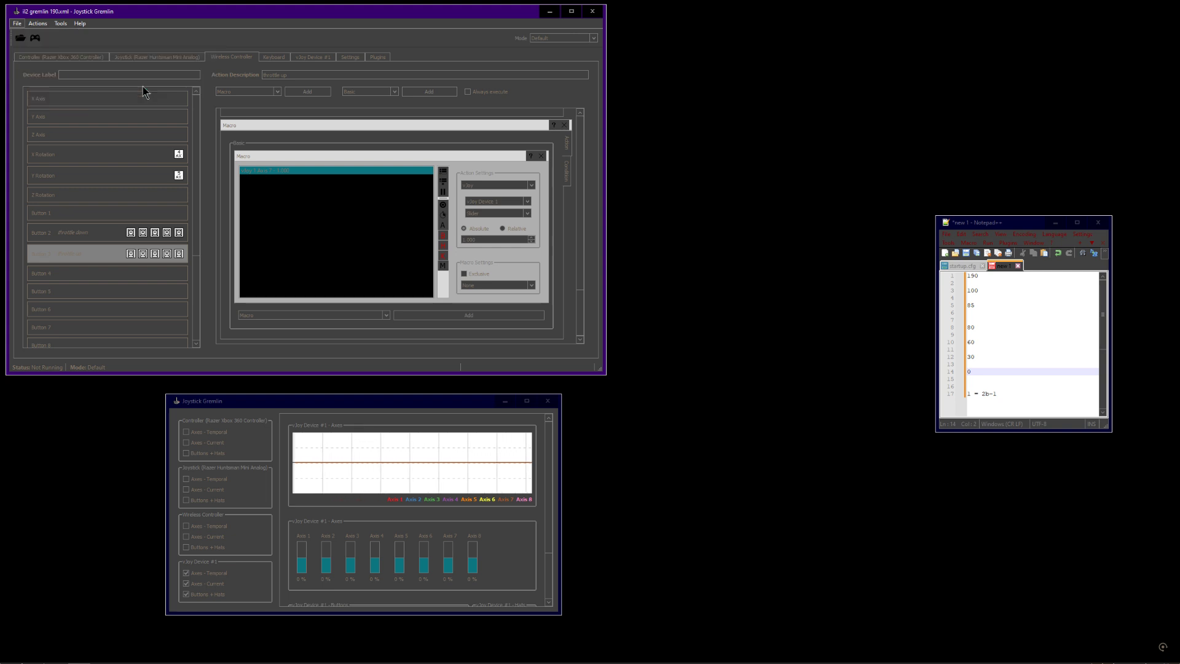
{"action": "left_click", "coordinate": [234, 59]}
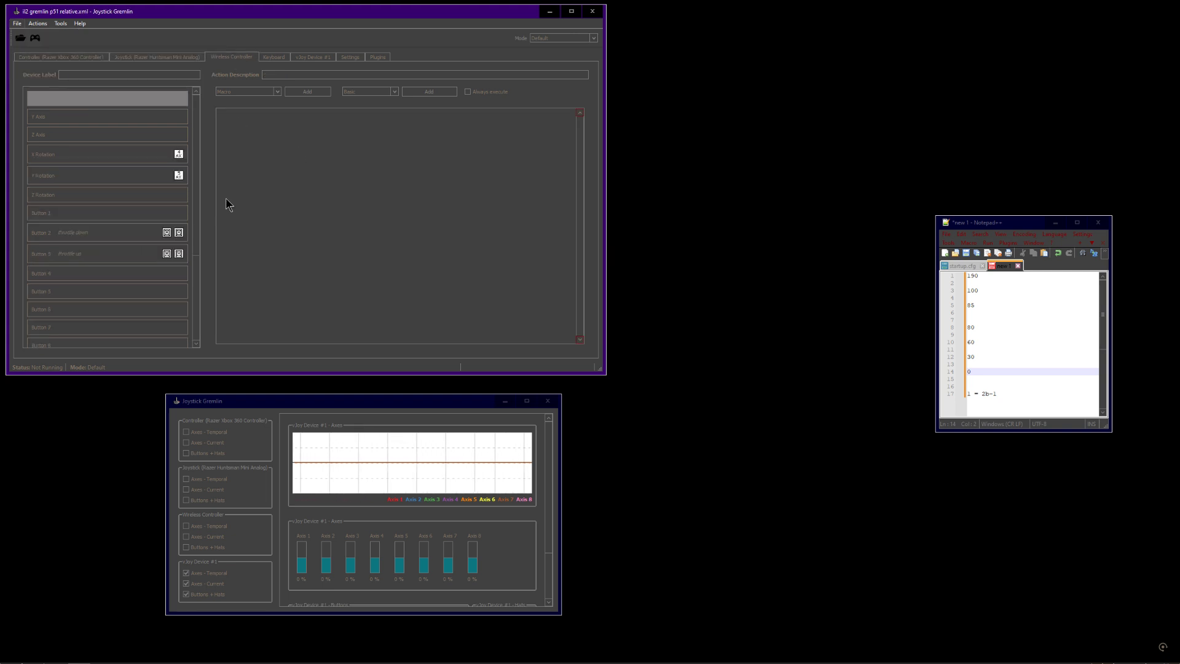
Open Button 2's macro and activate the profile
{"action": "left_click", "coordinate": [111, 237]}
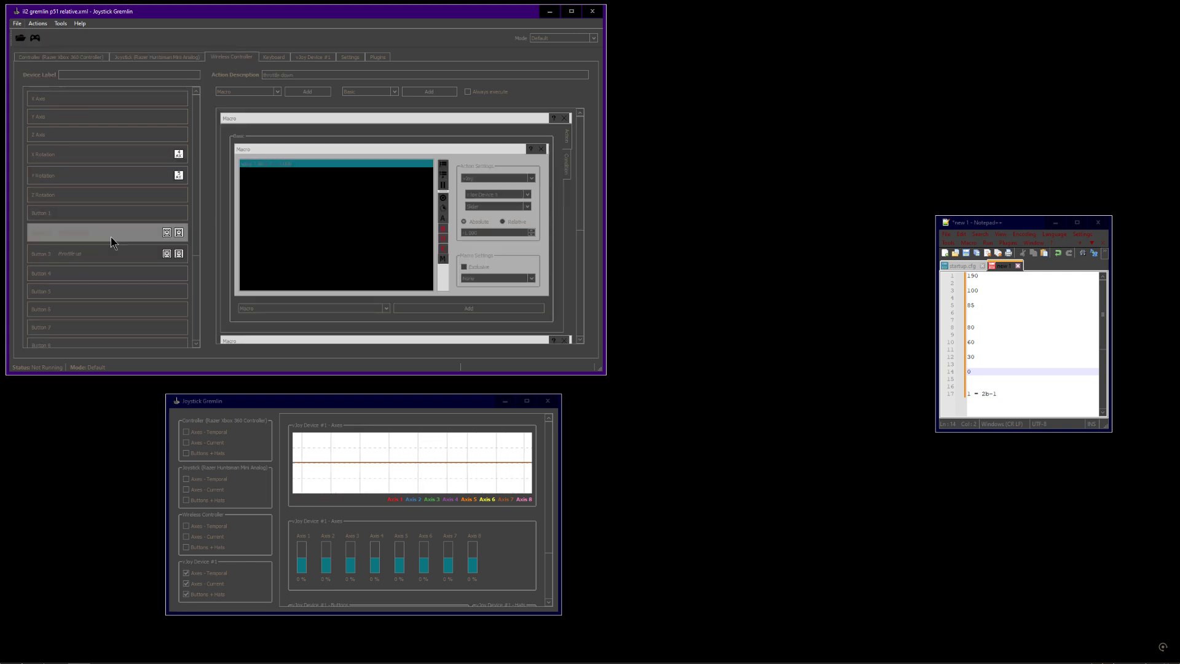
{"action": "left_click", "coordinate": [35, 38]}
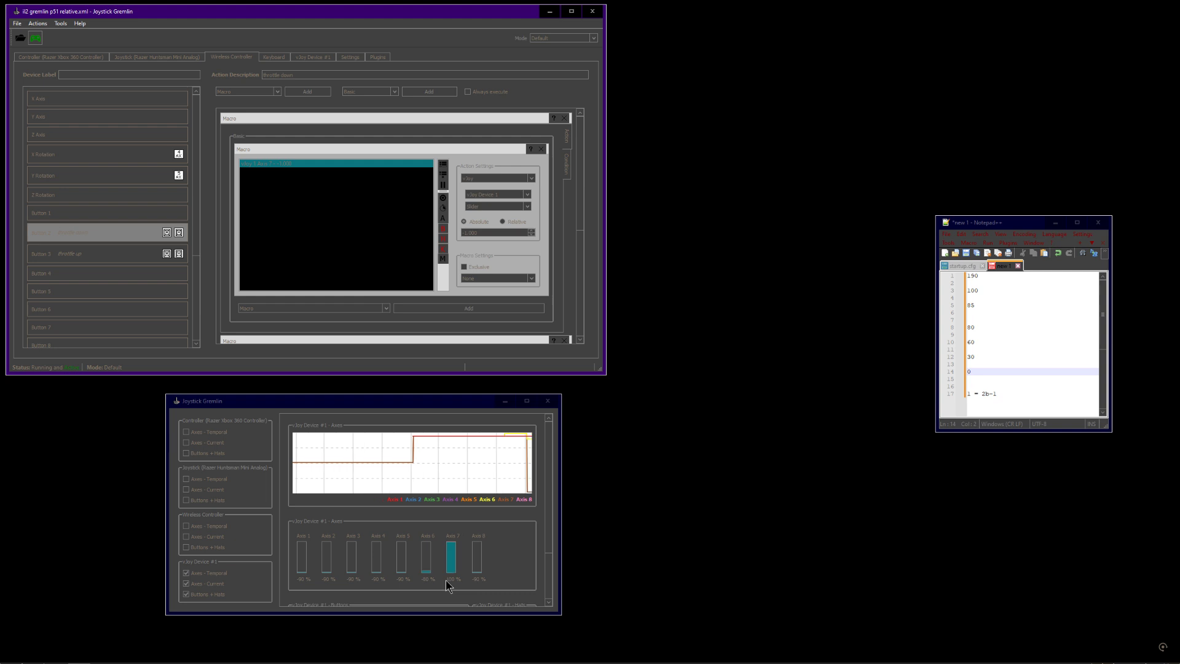
{"action": "left_click", "coordinate": [444, 543]}
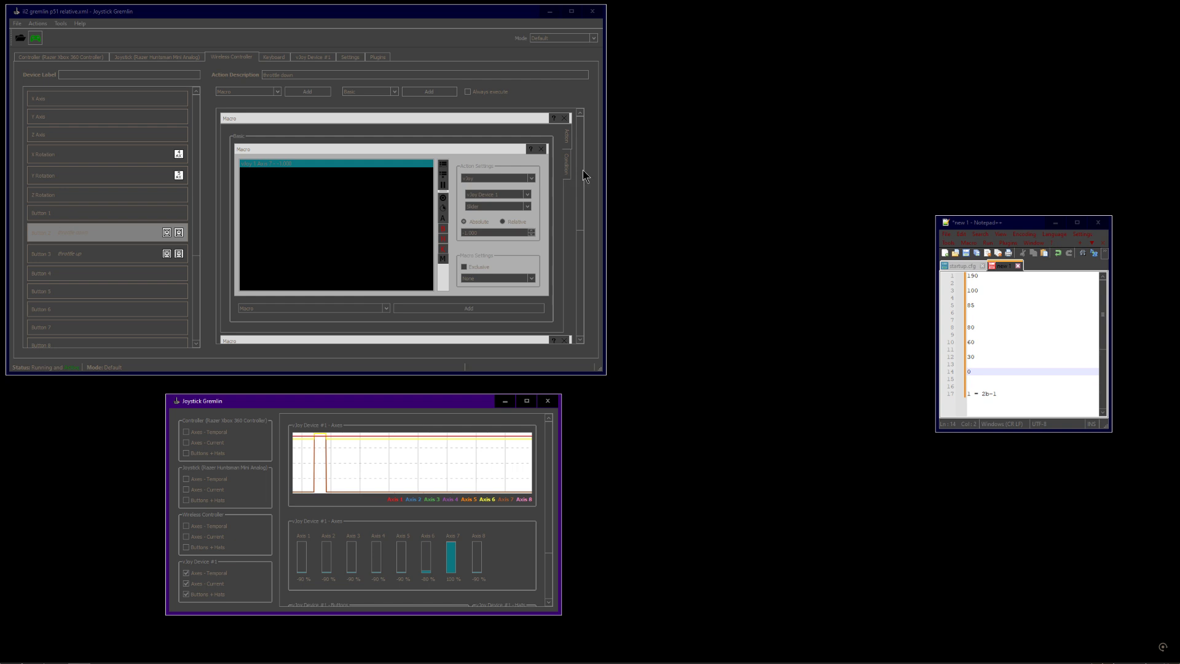
Examine Button 2's macro condition and action value while watching the input viewer's axes
{"action": "left_click_drag", "start_coordinate": [583, 169], "coordinate": [613, 144]}
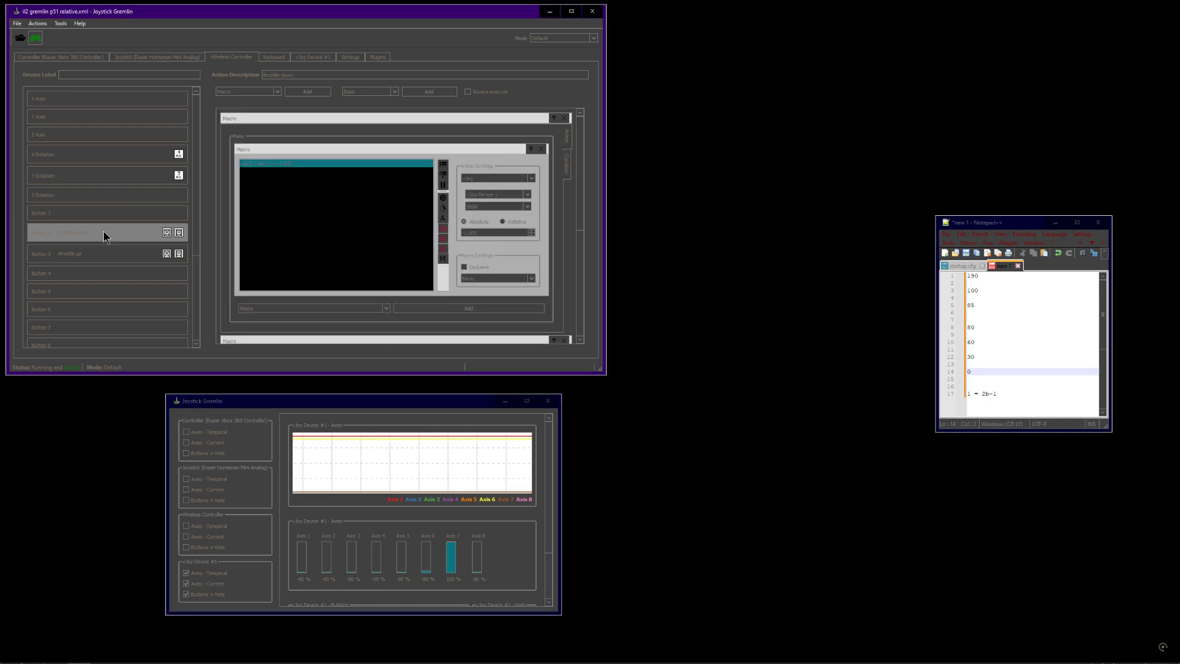
{"action": "left_click", "coordinate": [568, 166]}
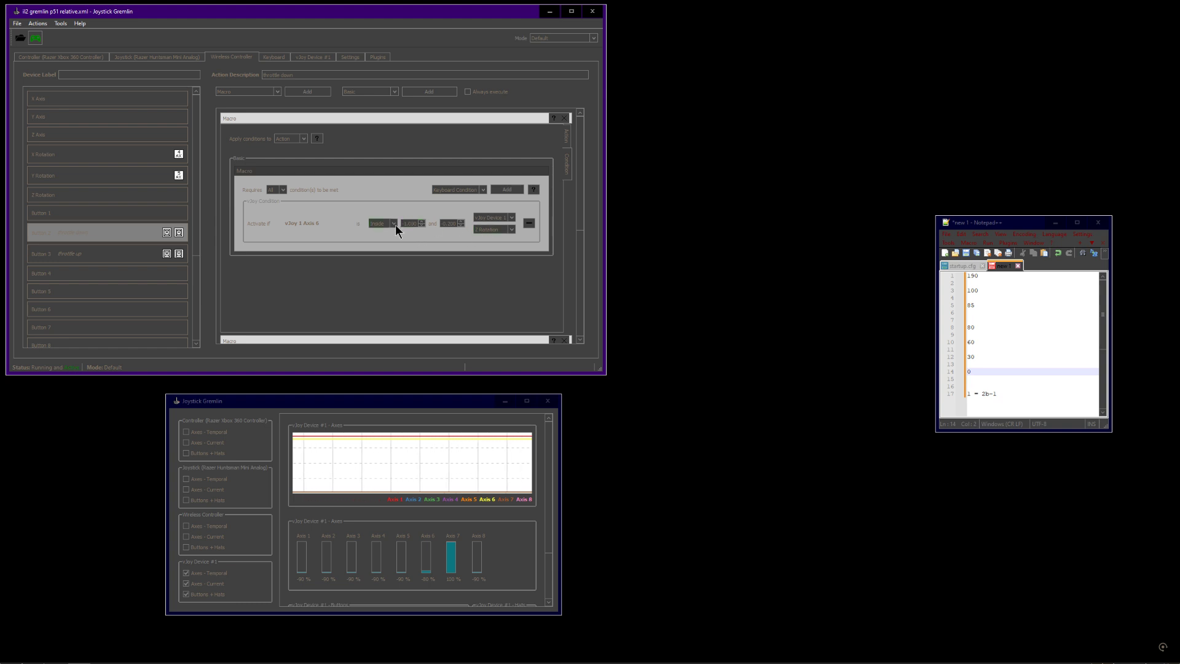
{"action": "left_click", "coordinate": [567, 139]}
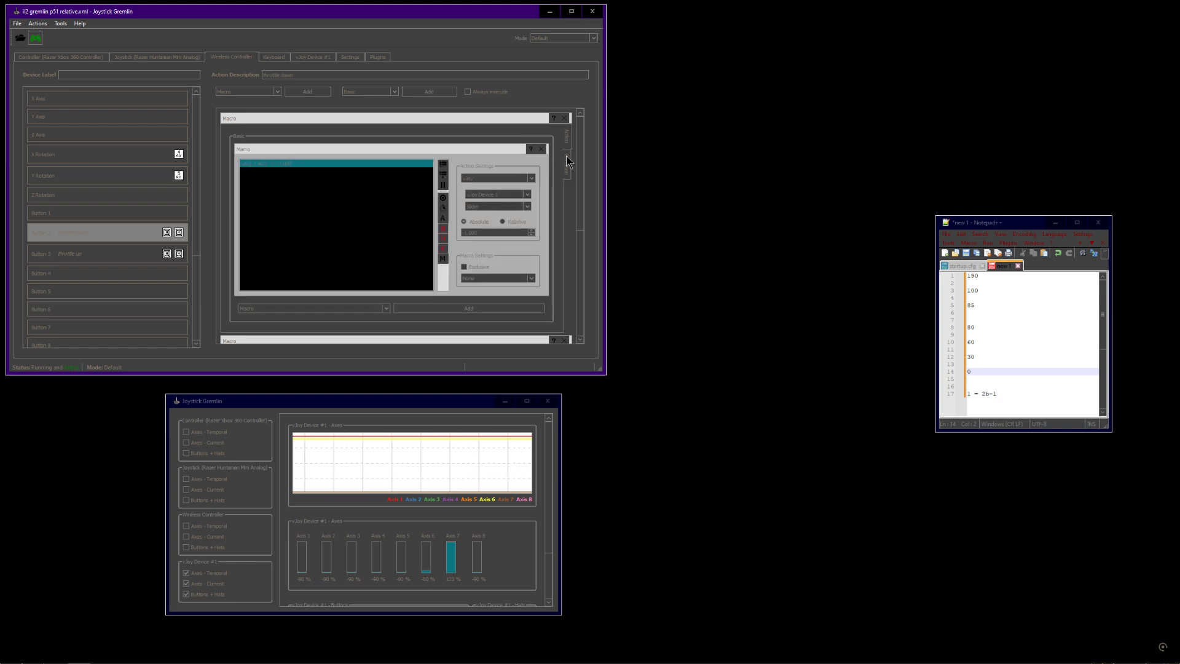
{"action": "left_click", "coordinate": [480, 233]}
{"action": "left_click_drag", "start_coordinate": [582, 183], "coordinate": [582, 289]}
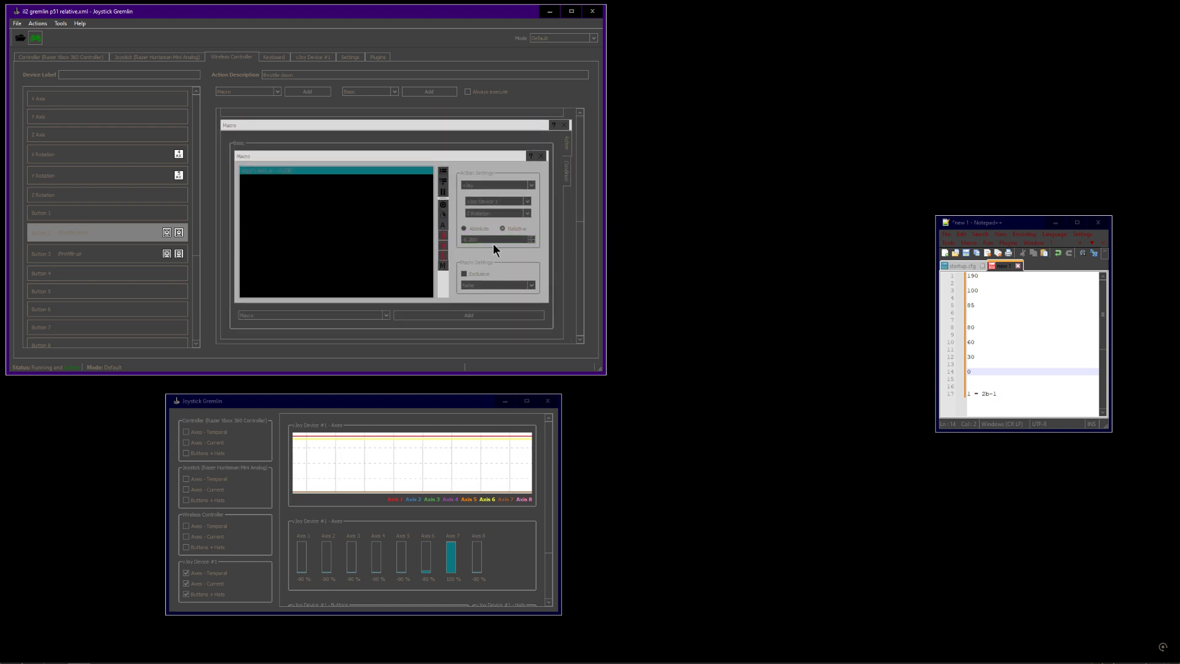
{"action": "left_click", "coordinate": [389, 407]}
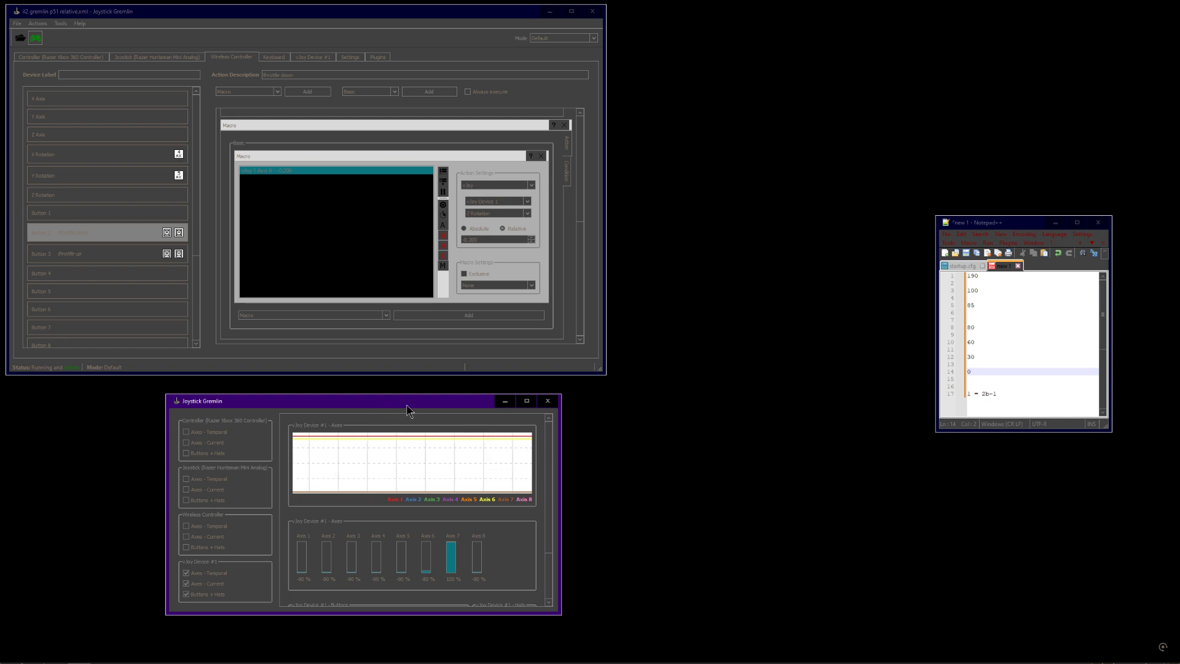
{"action": "left_click", "coordinate": [473, 240]}
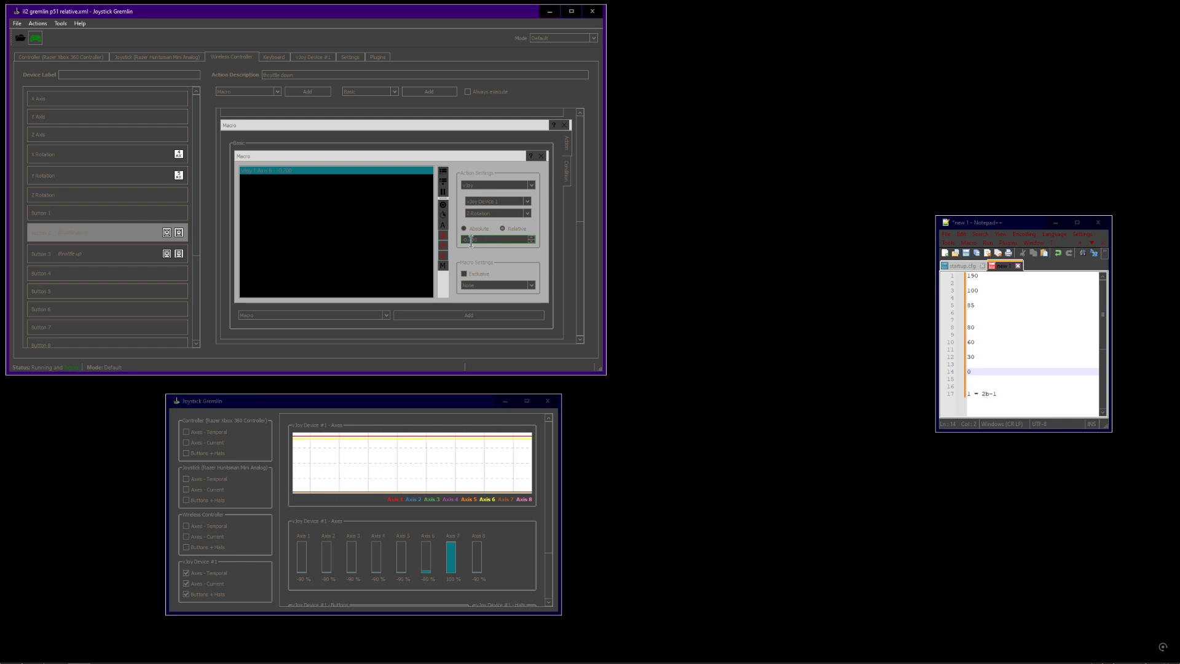
{"action": "left_click", "coordinate": [458, 400]}
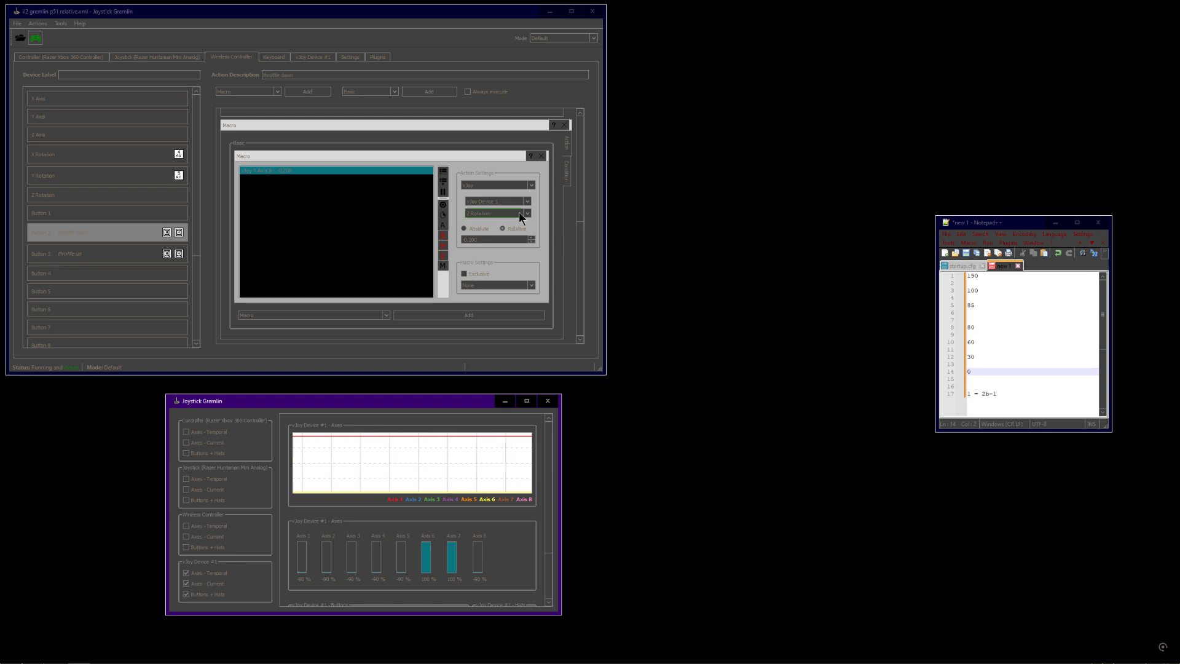
{"action": "left_click", "coordinate": [568, 176]}
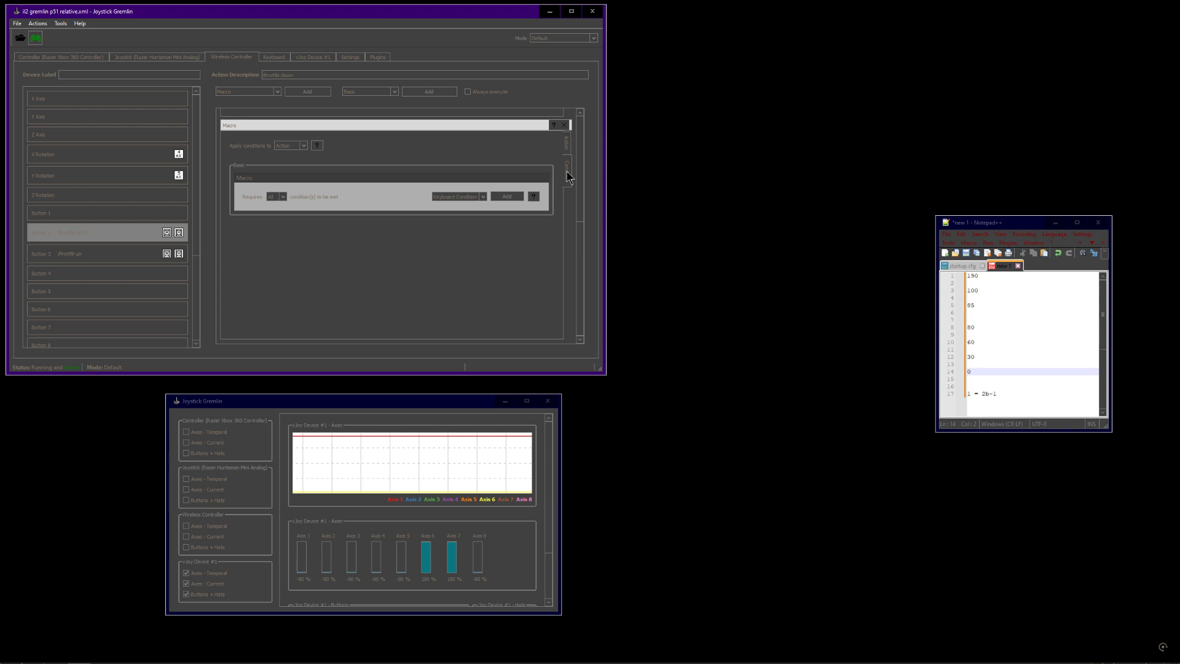
Load the il2 gremlin p47 150 profile from the recent files list
{"action": "left_click", "coordinate": [17, 23]}
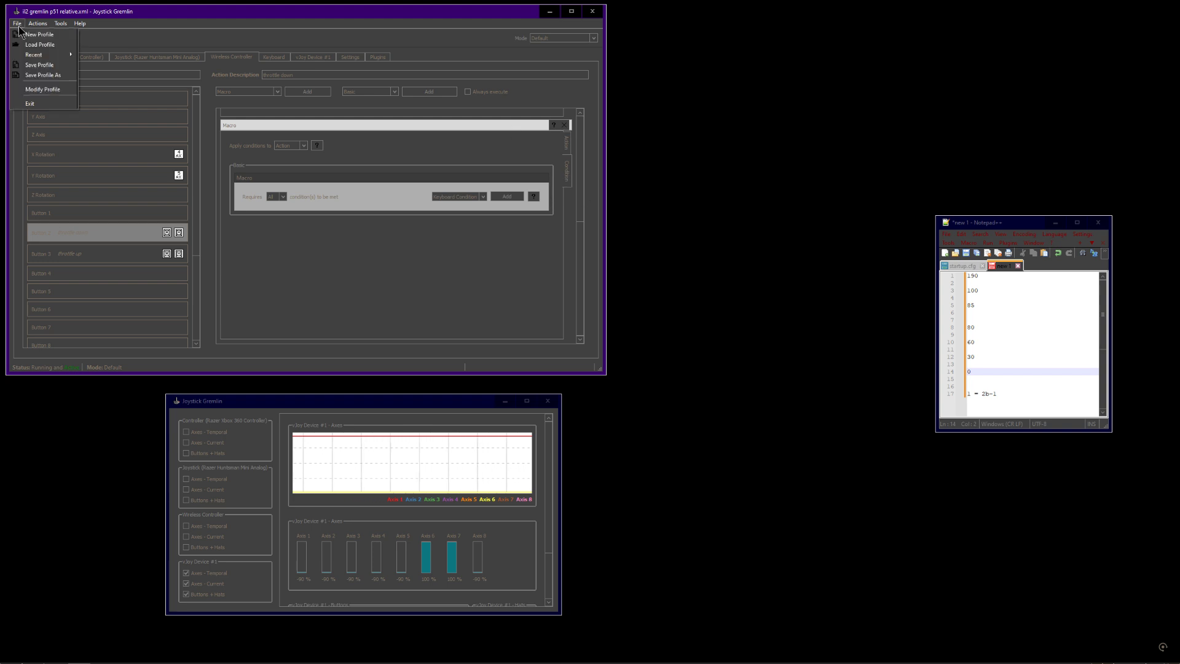
{"action": "mouse_move", "coordinate": [41, 57]}
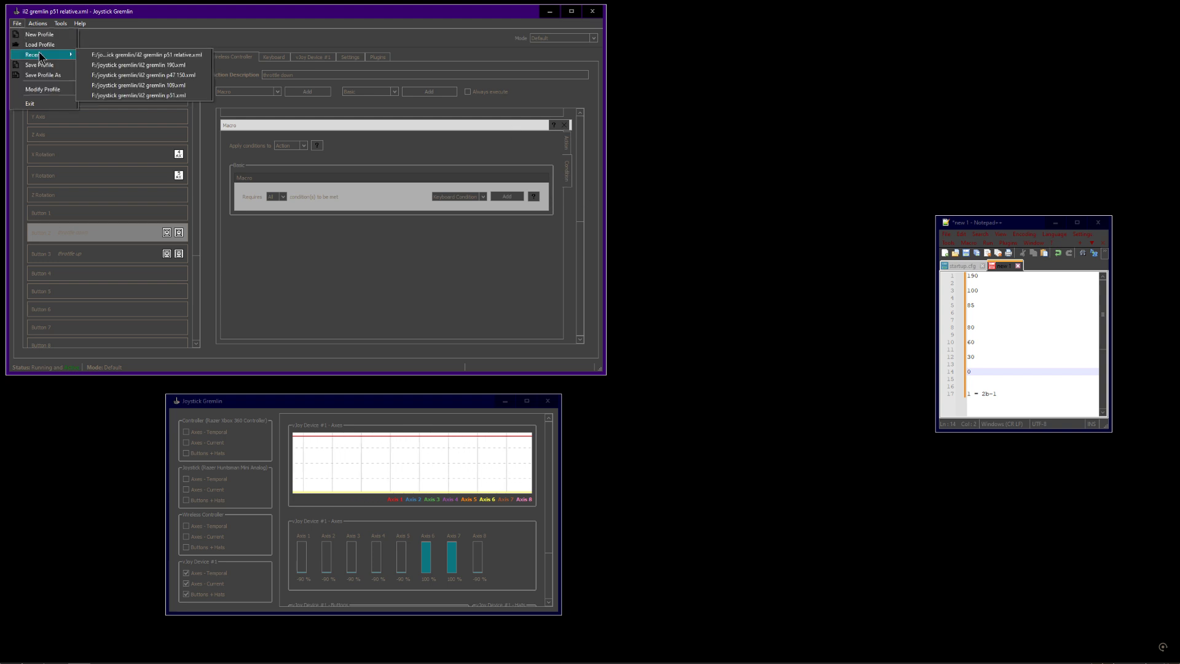
{"action": "left_click", "coordinate": [117, 78]}
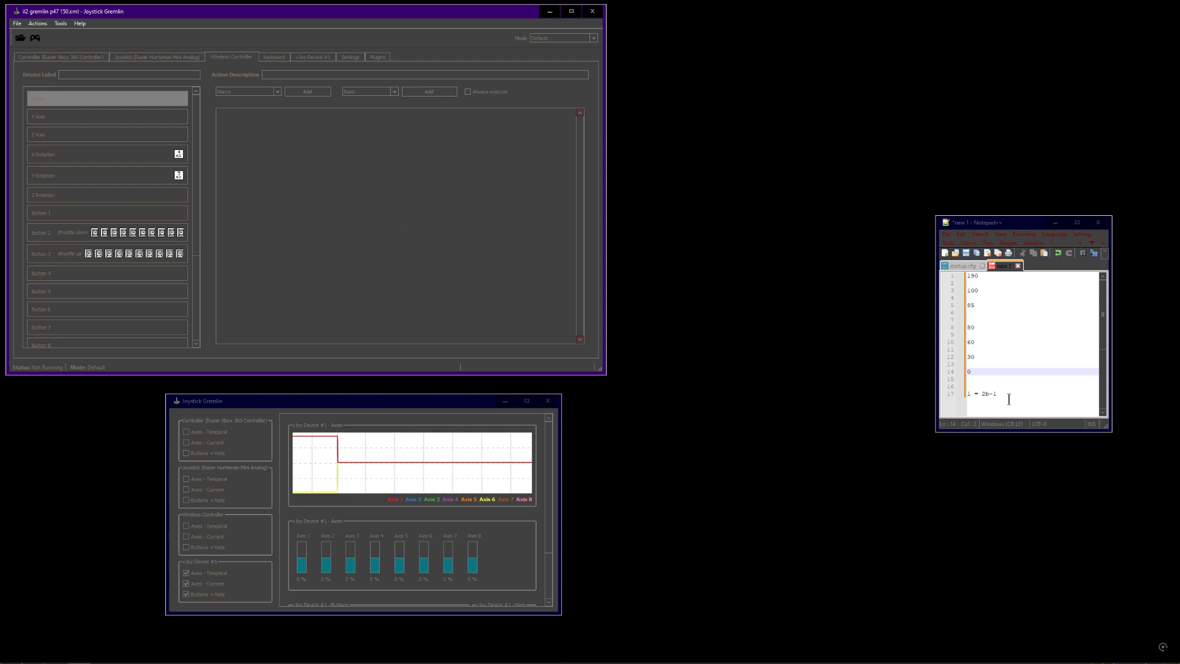
Replace the previous throttle notes with a new heading p47
{"action": "left_click_drag", "start_coordinate": [988, 372], "coordinate": [928, 299]}
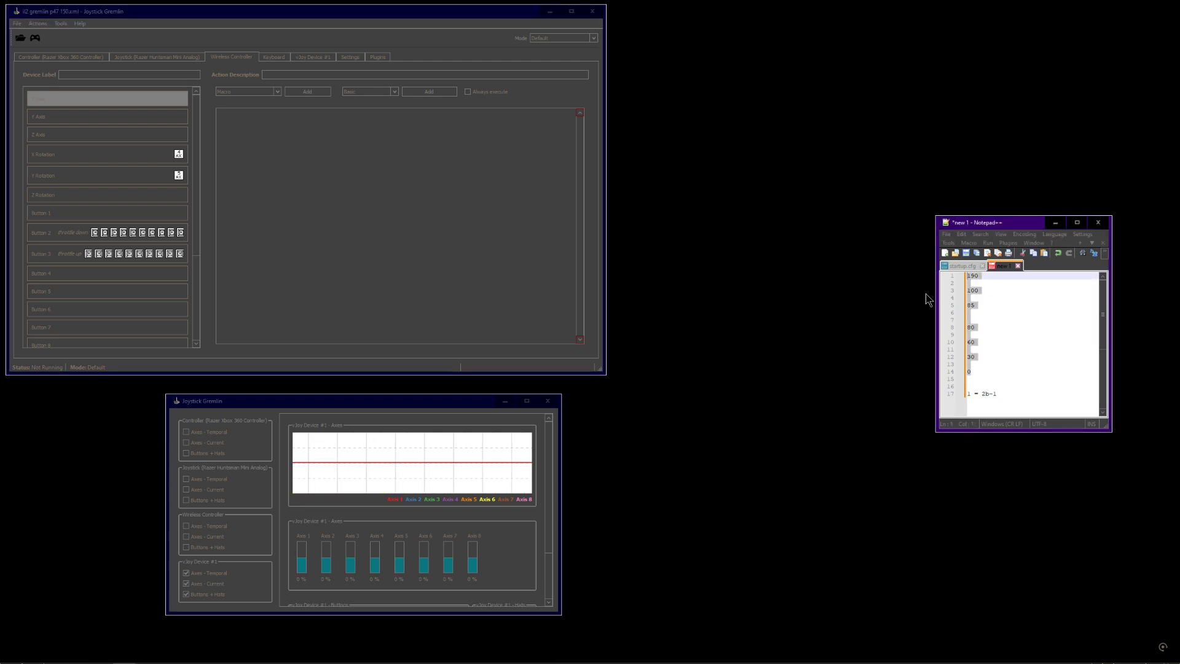
{"action": "type", "text": "p"}
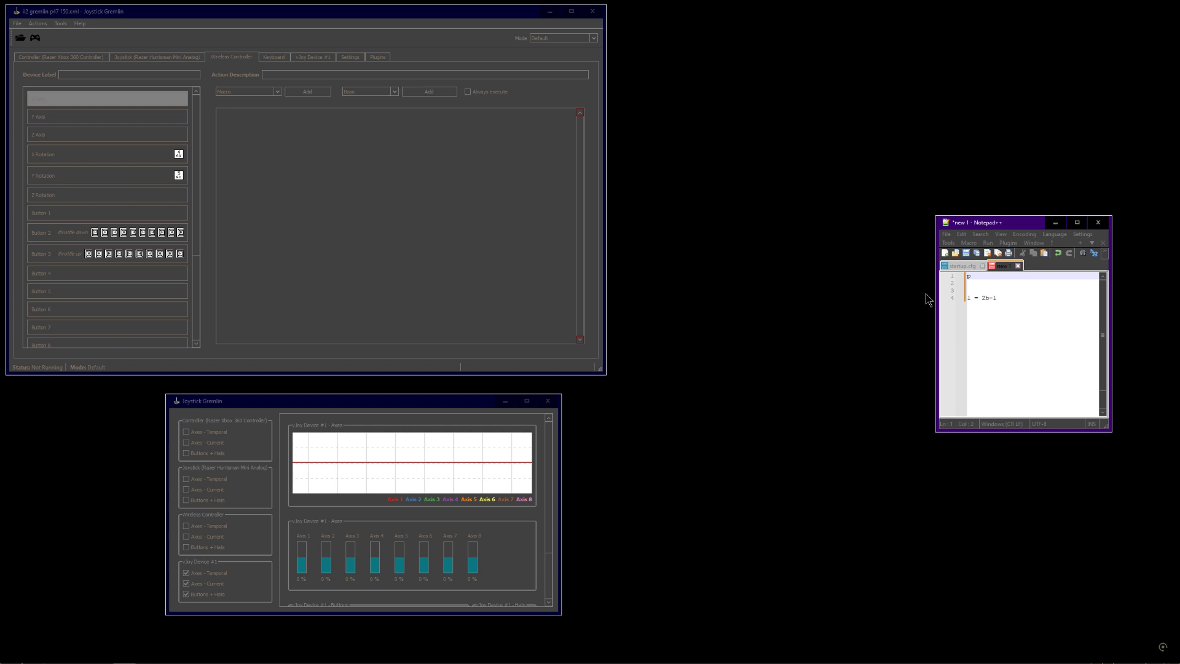
{"action": "type", "text": "47"}
{"action": "key", "text": "Return"}
{"action": "key", "text": "Return"}
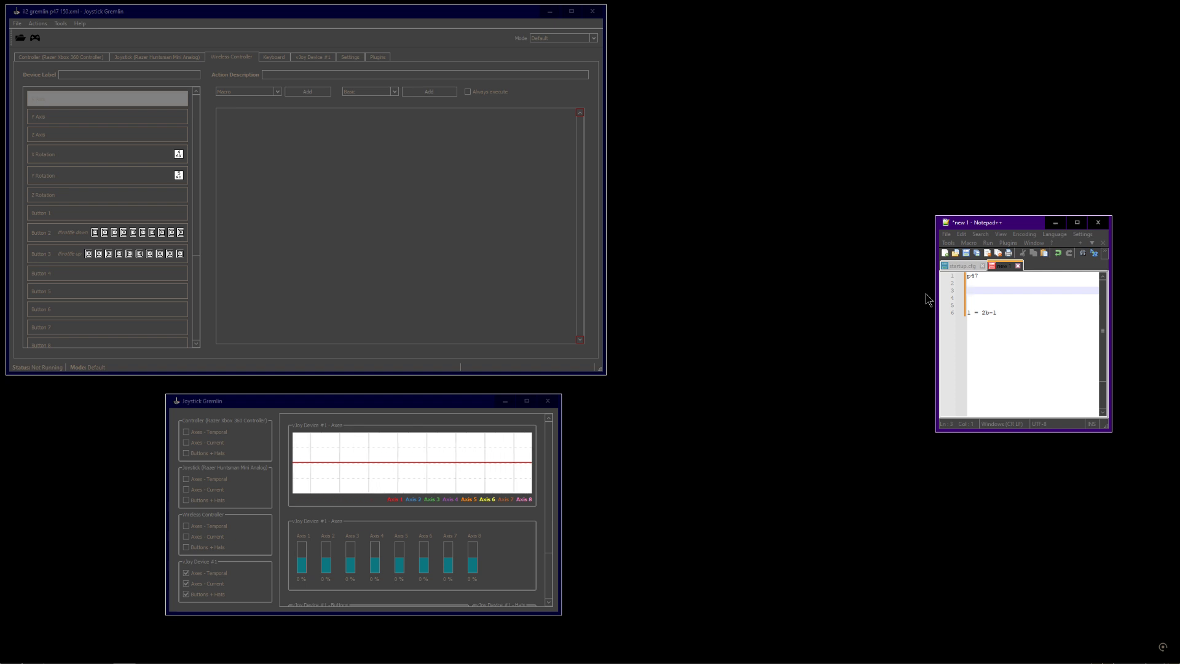
Add a 100/100 line to the p47 notes
{"action": "type", "text": "100/100"}
{"action": "key", "text": "Return"}
{"action": "key", "text": "Return"}
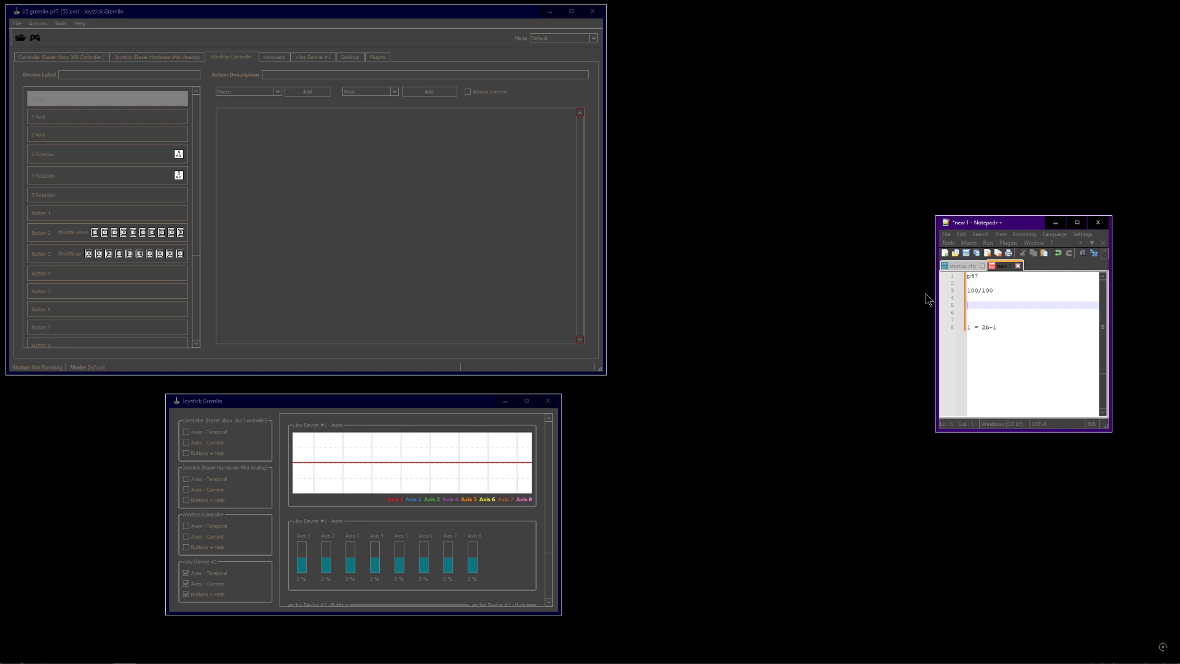
{"action": "type", "text": "100"}
{"action": "key", "text": "BackSpace"}
{"action": "key", "text": "BackSpace"}
{"action": "key", "text": "BackSpace"}
{"action": "key", "text": "BackSpace"}
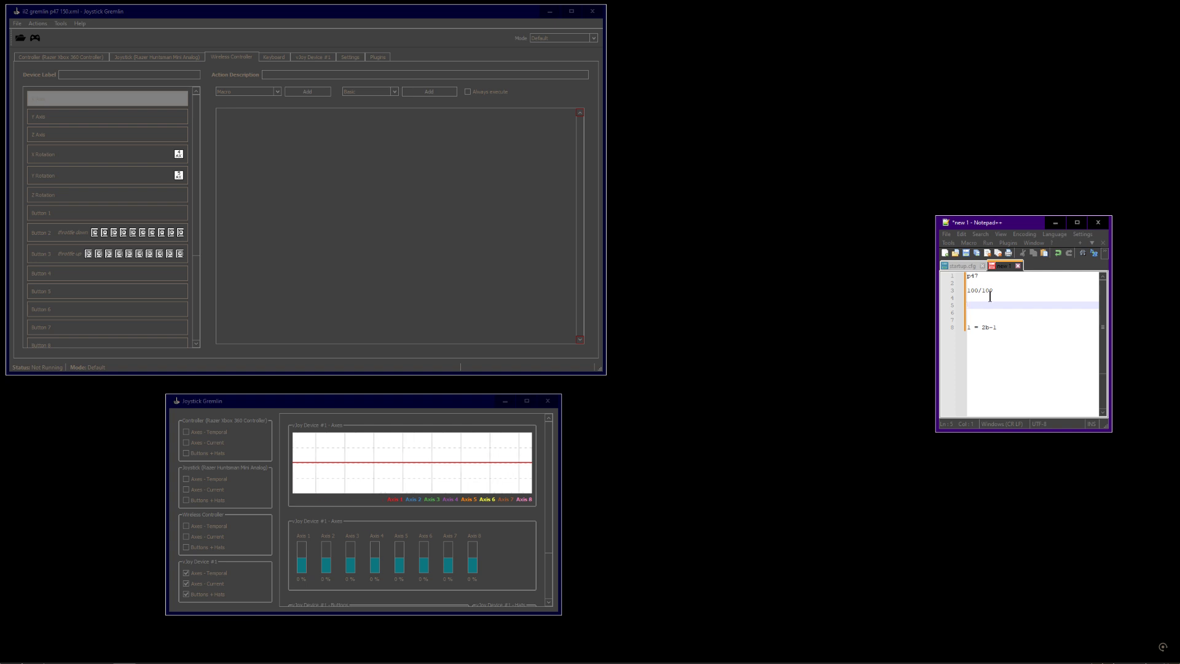
Add lines 84/100 and 84/95 below it in the notes
{"action": "type", "text": "84/"}
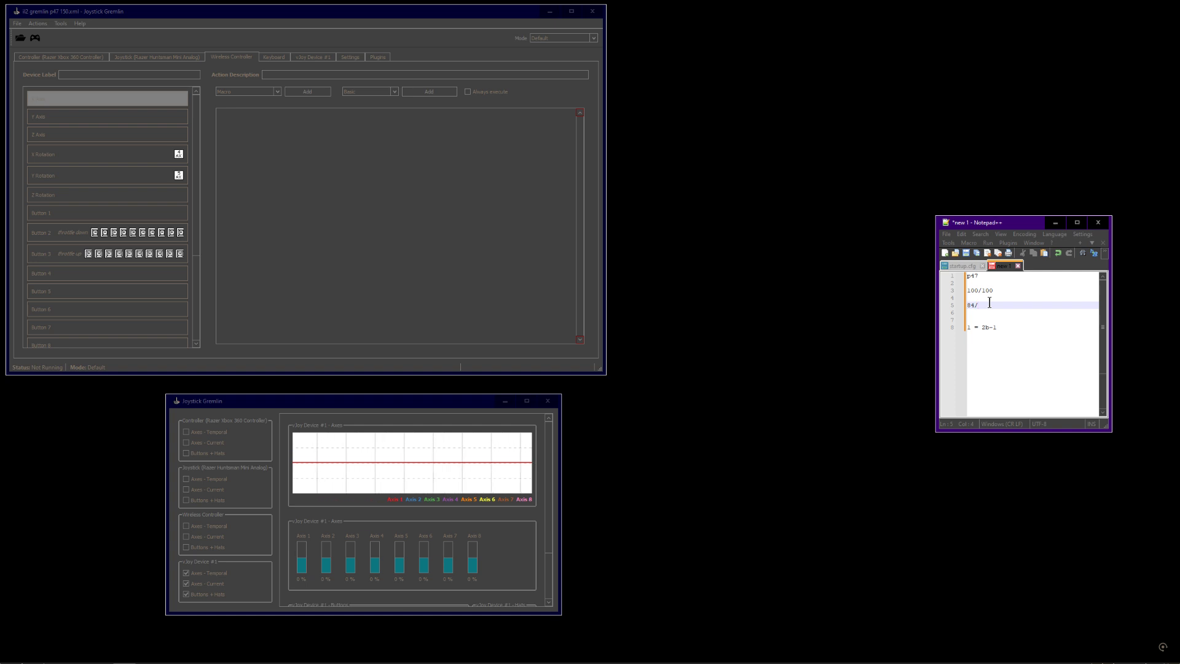
{"action": "type", "text": "100"}
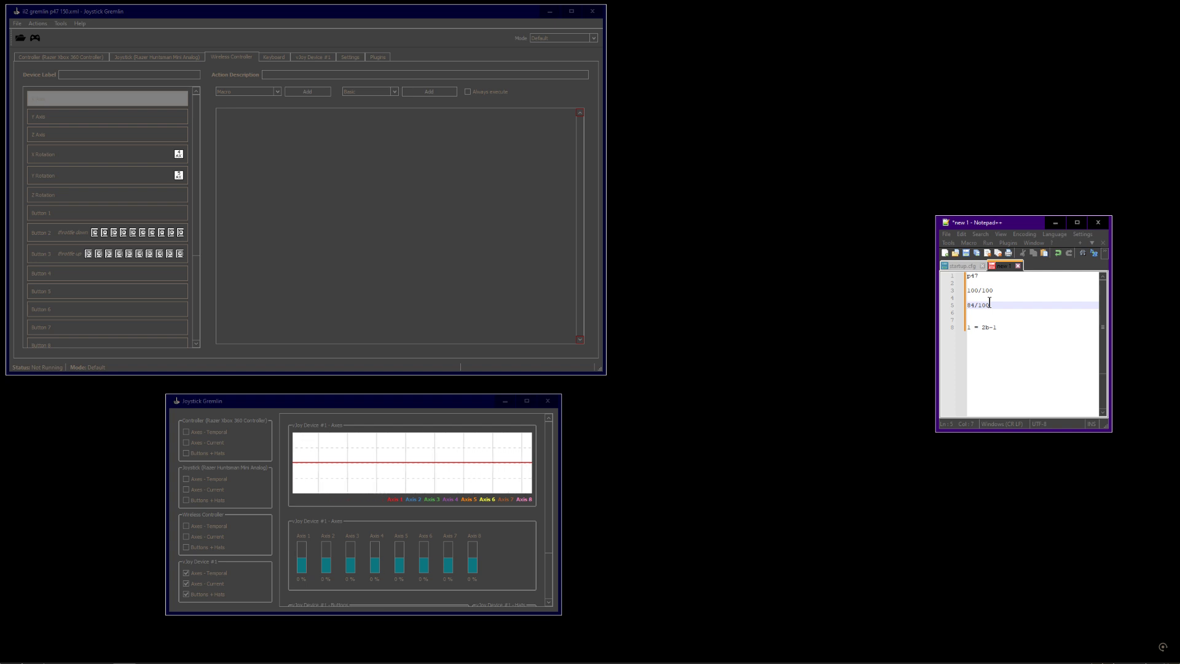
{"action": "key", "text": "Return"}
{"action": "key", "text": "Return"}
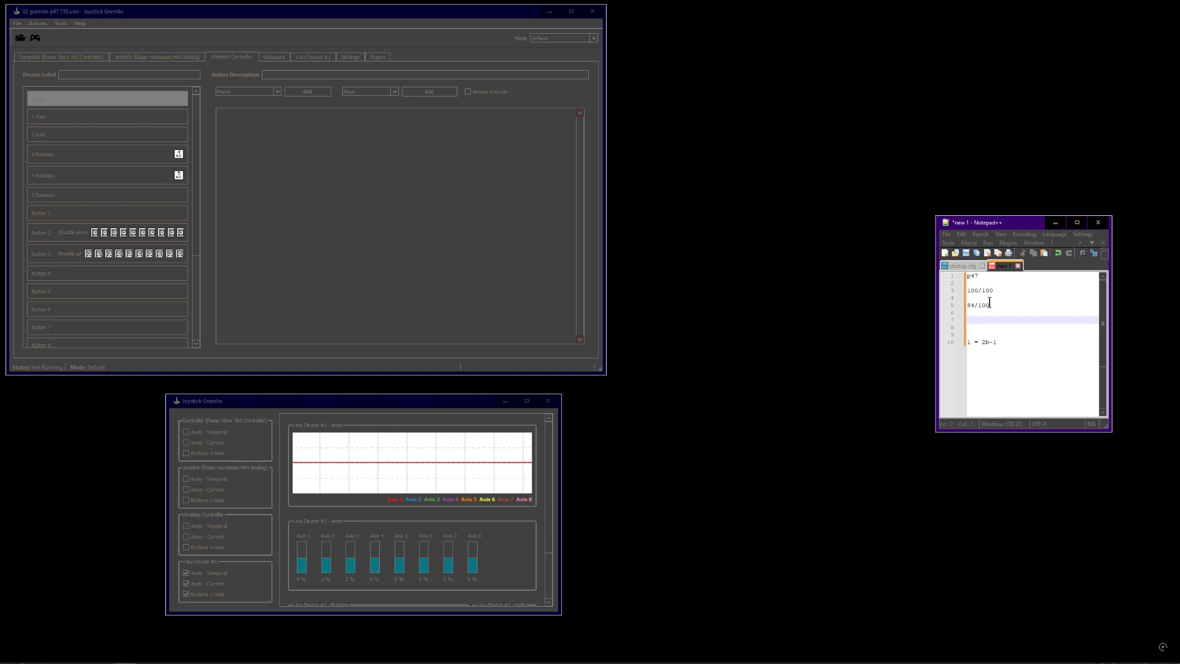
{"action": "type", "text": "84/95"}
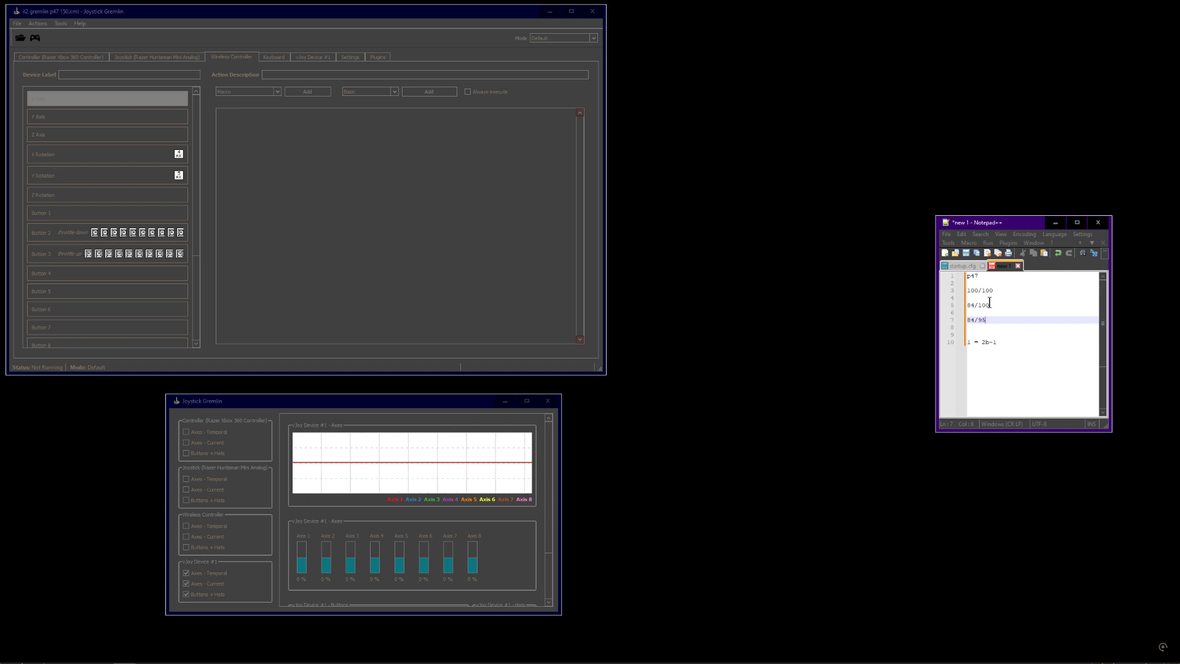
{"action": "key", "text": "Return"}
{"action": "key", "text": "Return"}
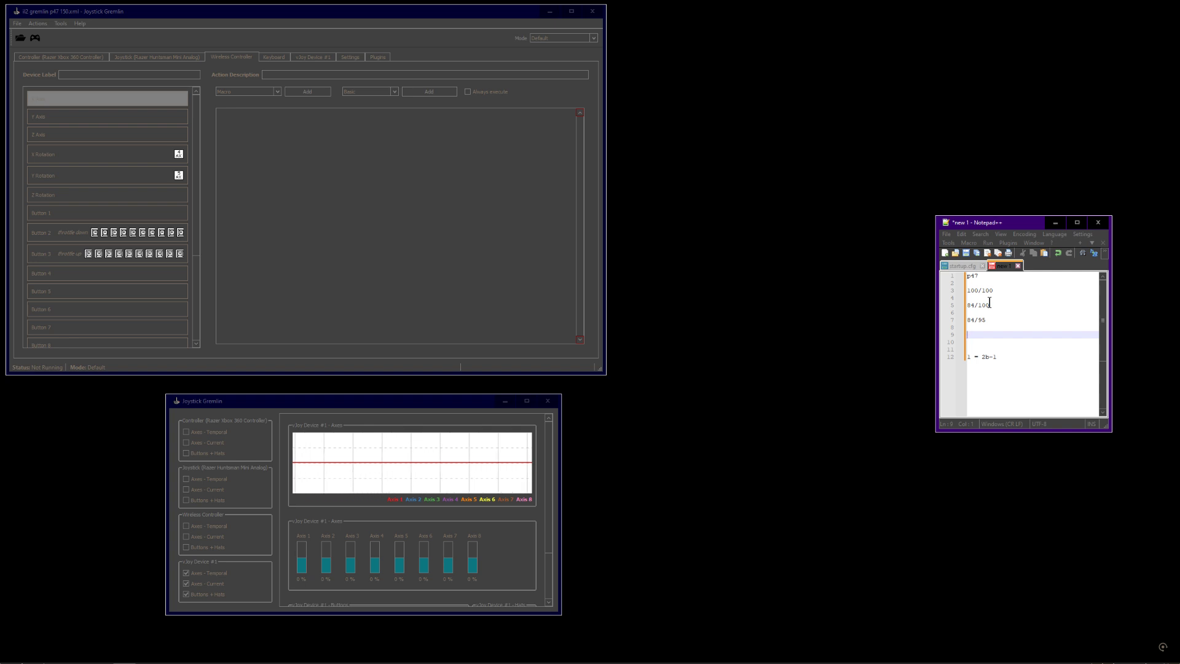
Add lines 84/84 and 33/33 to the notes
{"action": "type", "text": "84"}
{"action": "type", "text": "/85"}
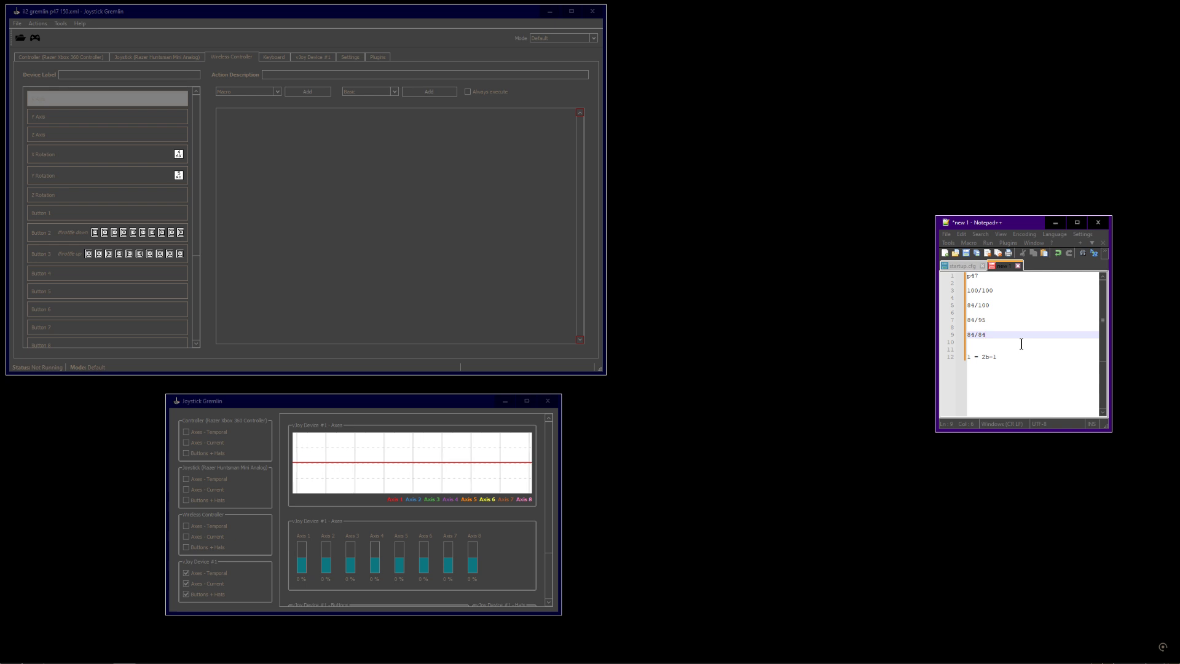
{"action": "key", "text": "Return"}
{"action": "key", "text": "Return"}
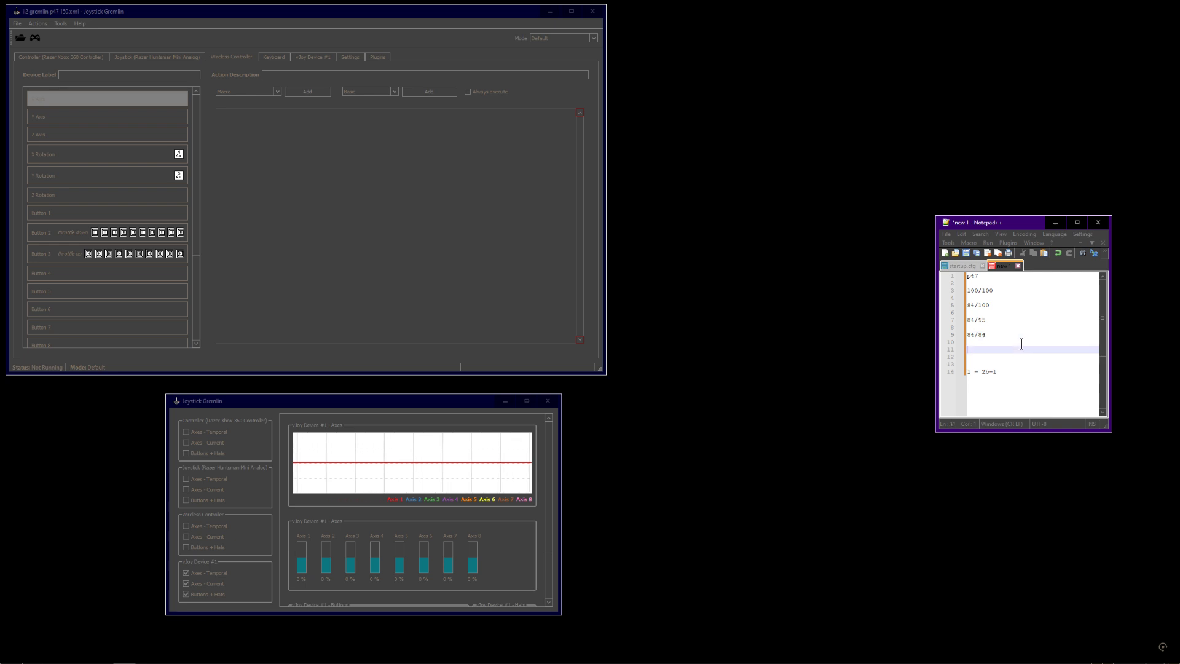
{"action": "type", "text": "33/33"}
{"action": "key", "text": "Return"}
{"action": "key", "text": "Return"}
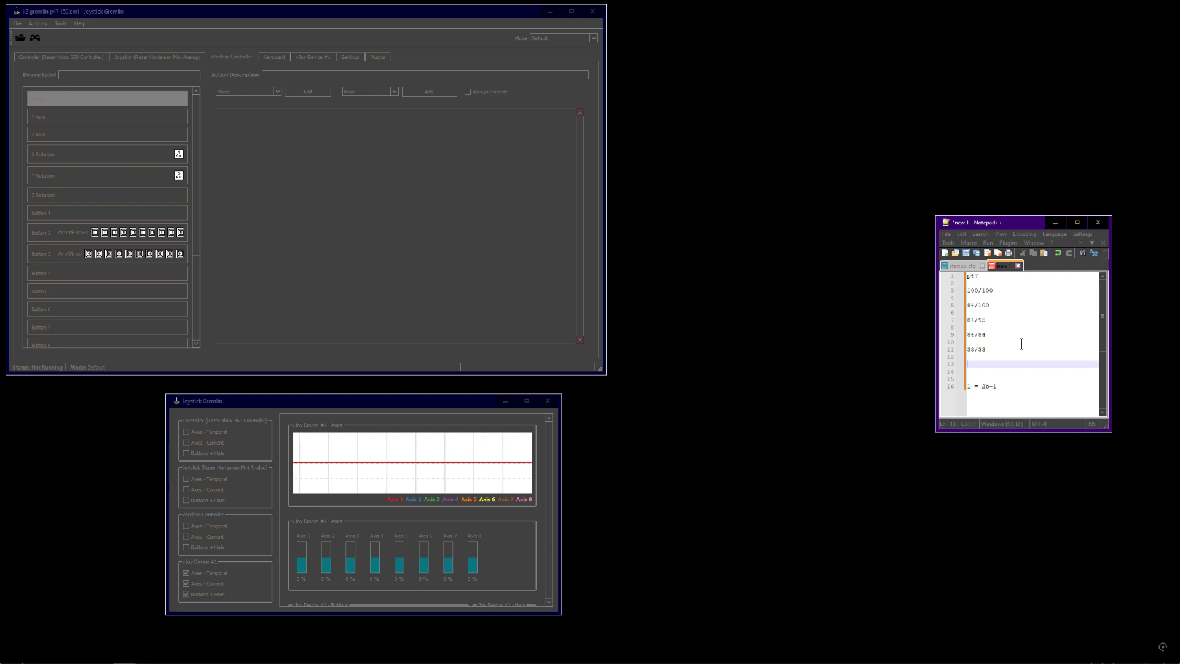
Add a final 0/0 line to the notes
{"action": "type", "text": "0/1"}
{"action": "key", "text": "Return"}
{"action": "key", "text": "Return"}
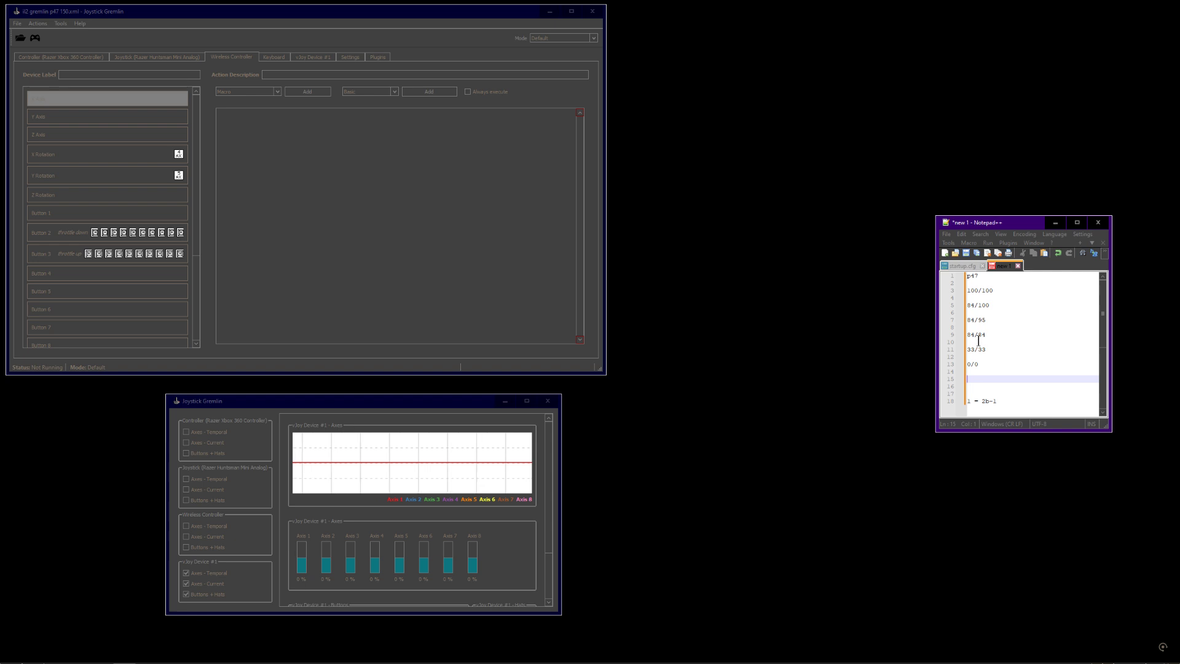
Change the 84/95 line to 83.999999/95 and the 84/84 line to 83.99999/84
{"action": "left_click", "coordinate": [994, 291]}
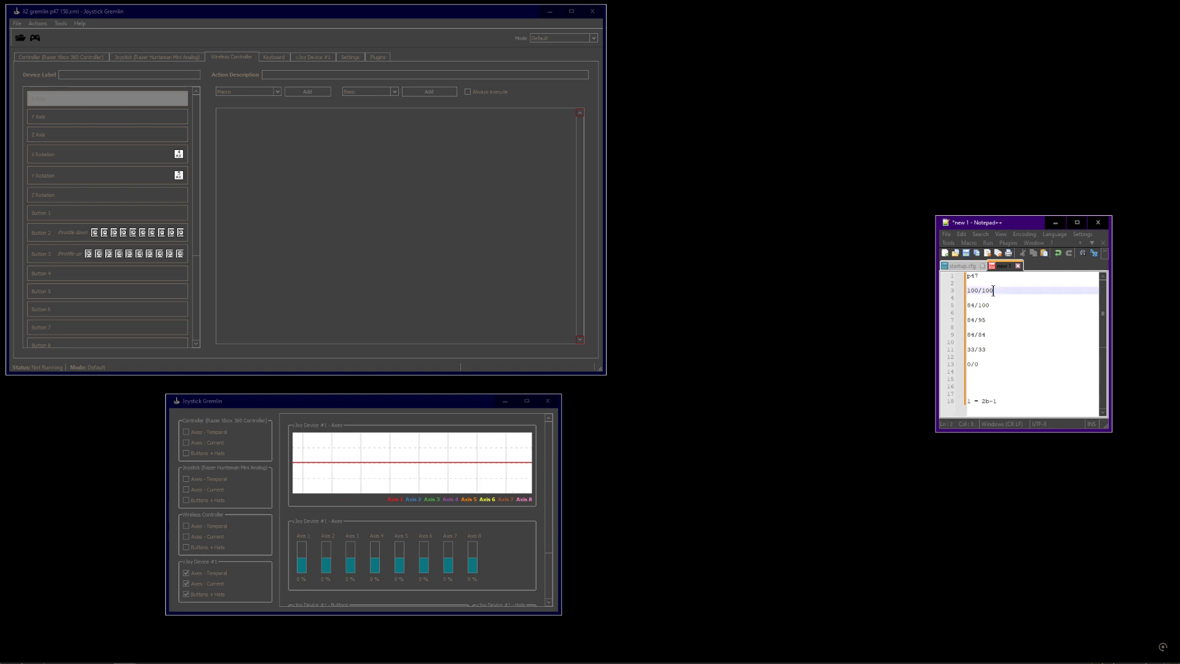
{"action": "key", "text": "ctrl+shift+Left"}
{"action": "double_click", "coordinate": [986, 306]}
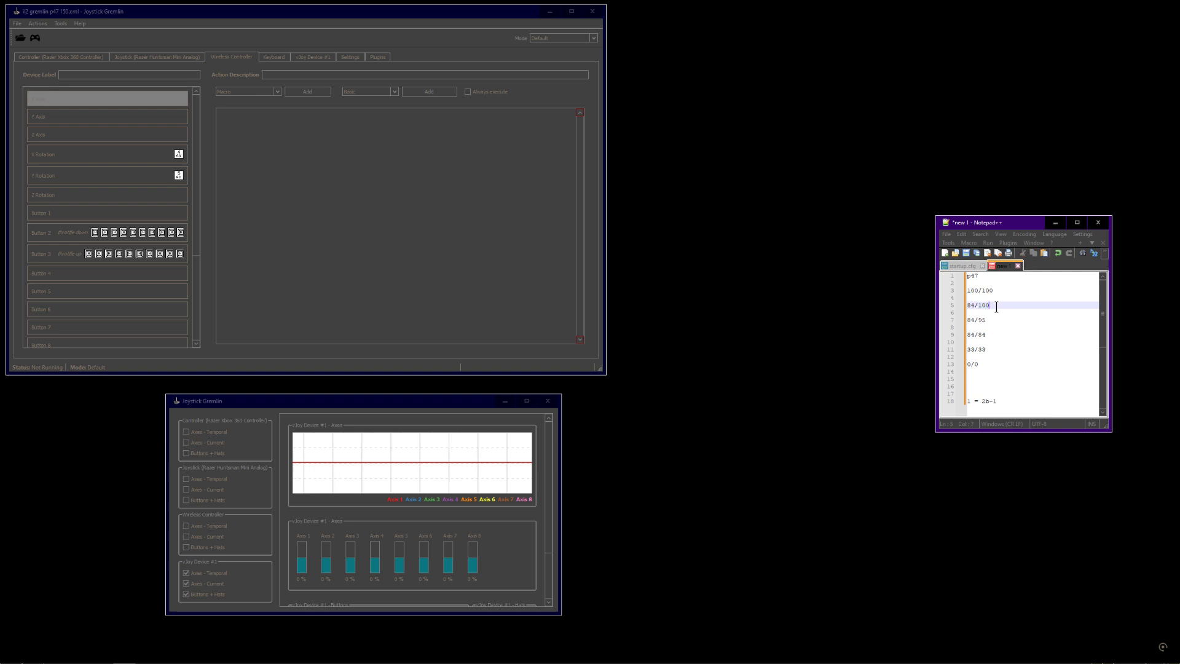
{"action": "left_click", "coordinate": [991, 306]}
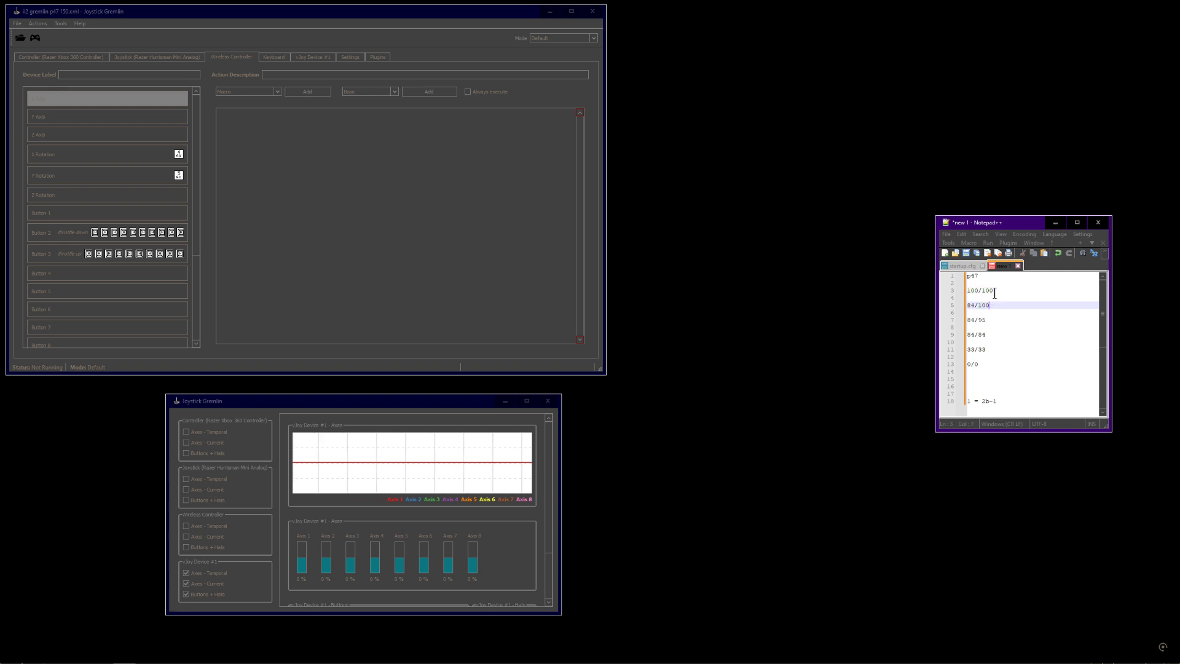
{"action": "left_click", "coordinate": [974, 320]}
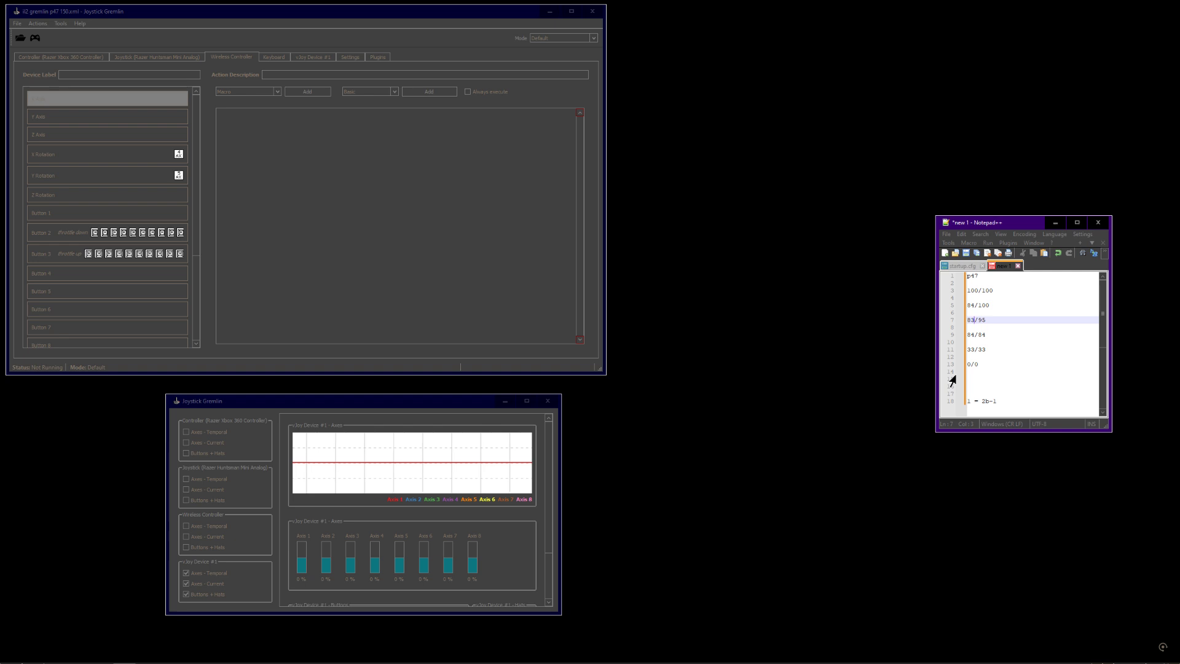
{"action": "type", "text": ".999999"}
{"action": "left_click", "coordinate": [976, 334]}
{"action": "key", "text": "BackSpace"}
{"action": "type", "text": "3"}
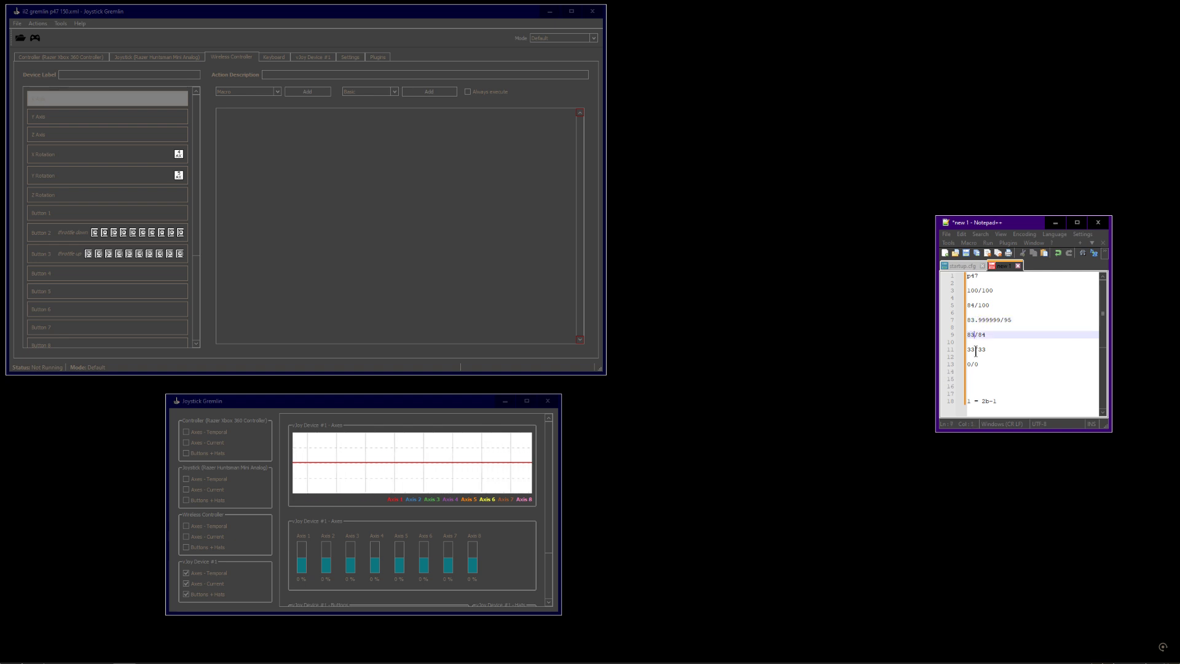
{"action": "type", "text": ".999987"}
{"action": "key", "text": "BackSpace"}
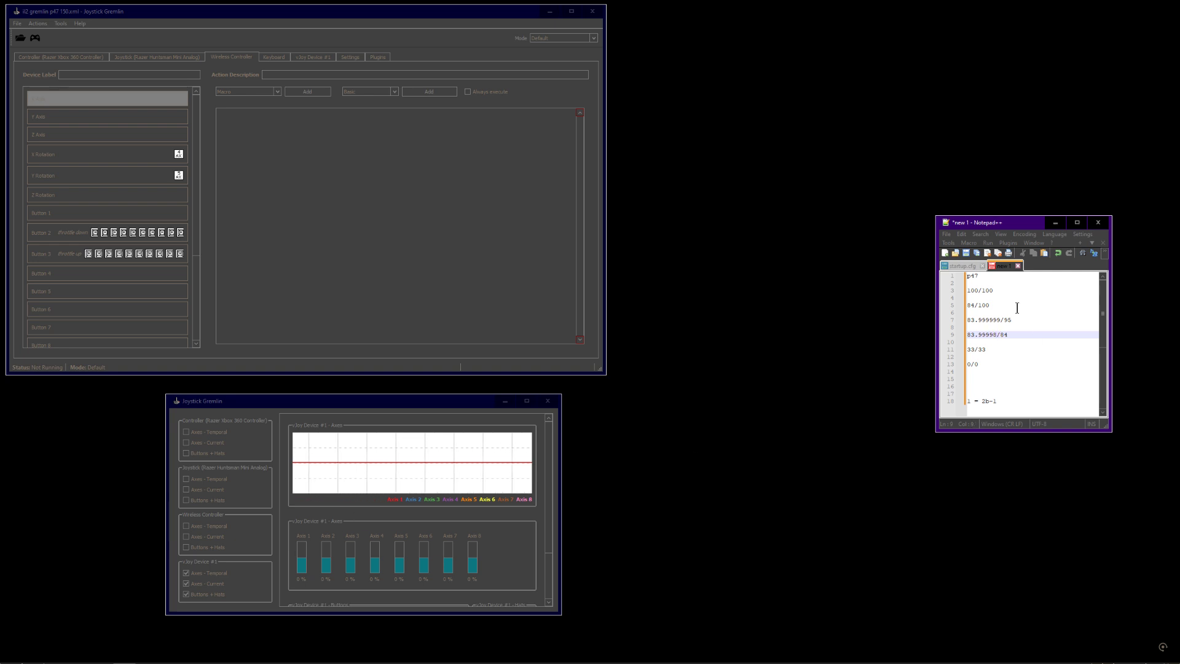
Change the 84/100 line to 84/99.99999
{"action": "left_click_drag", "start_coordinate": [977, 305], "coordinate": [990, 308]}
{"action": "type", "text": "99."}
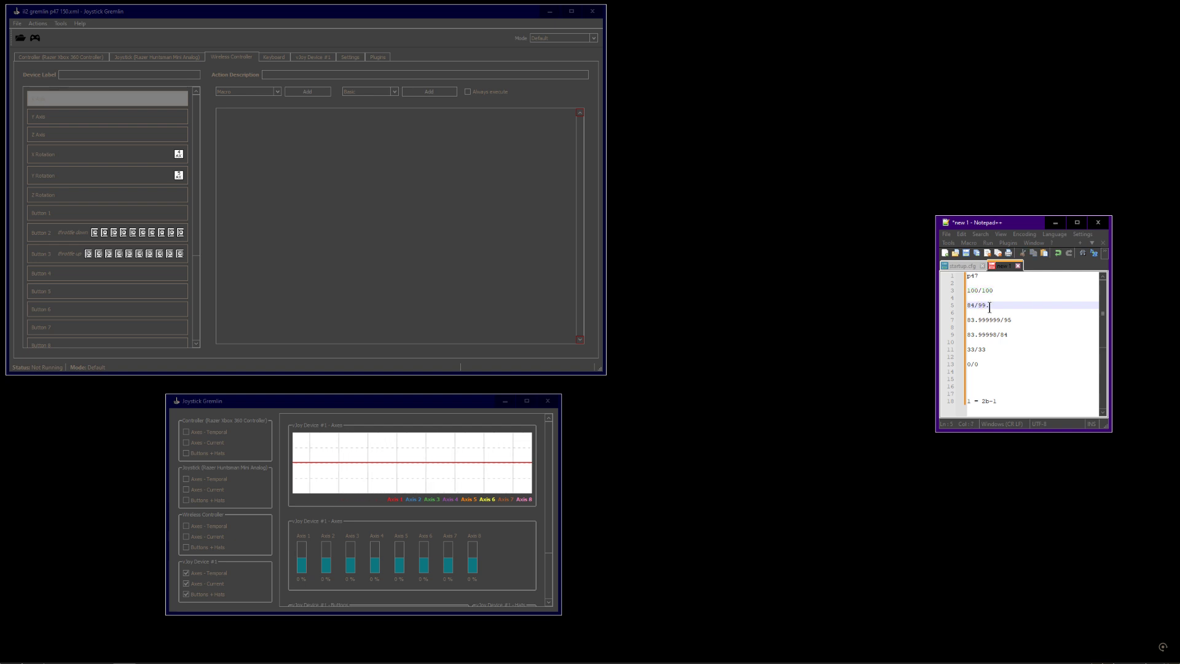
{"action": "type", "text": "99999"}
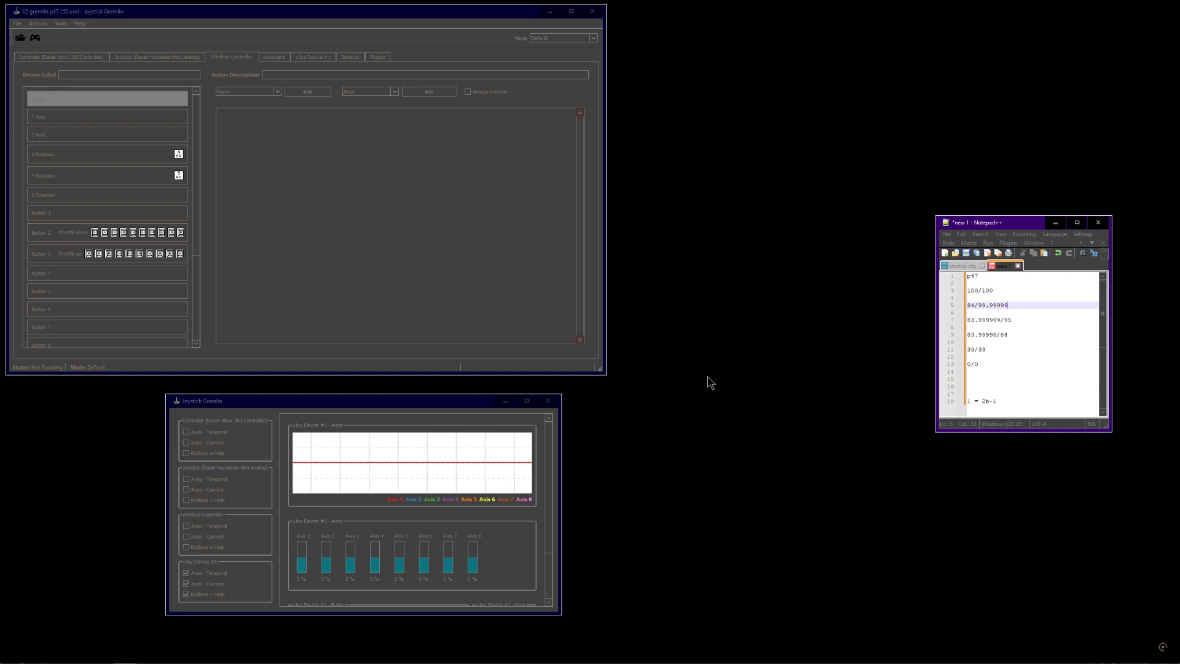
Review the rotation axes' remaps and the Button 2 and Button 3 macros in the Window Controller device
{"action": "left_click", "coordinate": [434, 274]}
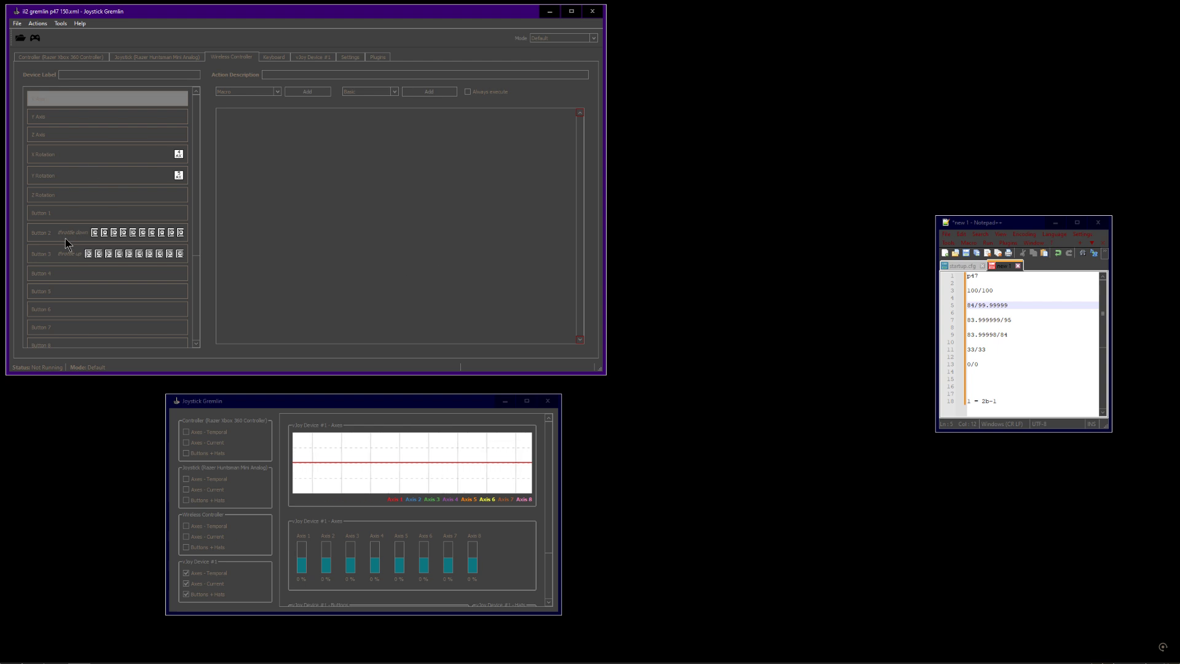
{"action": "left_click", "coordinate": [94, 161]}
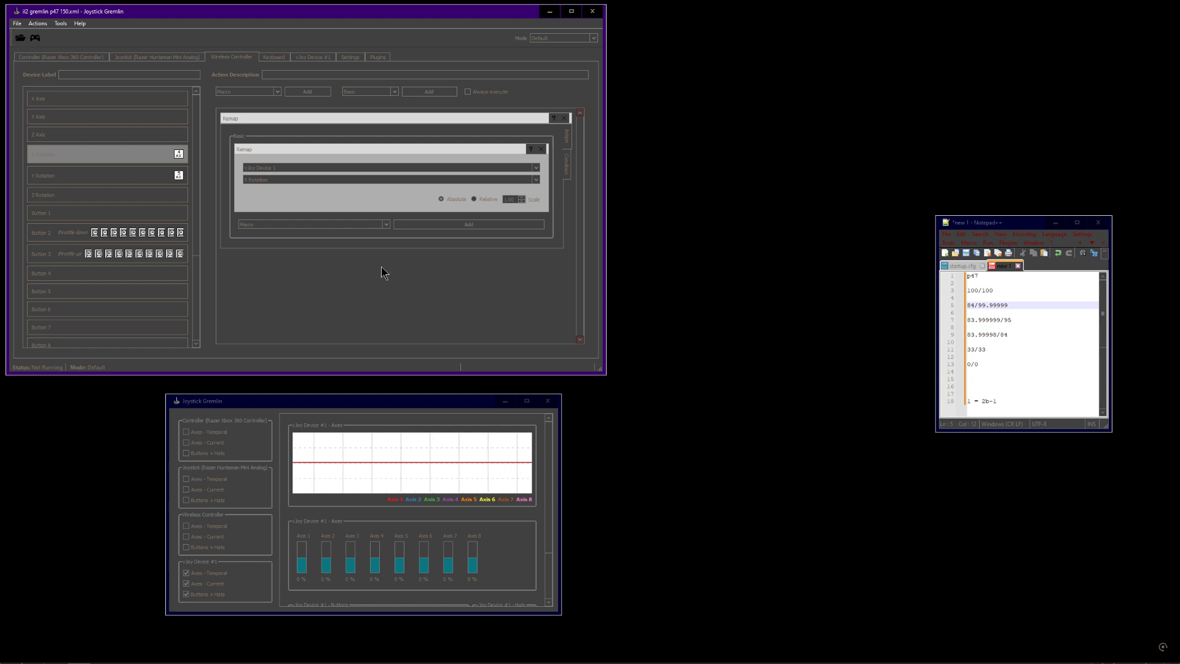
{"action": "left_click", "coordinate": [69, 237]}
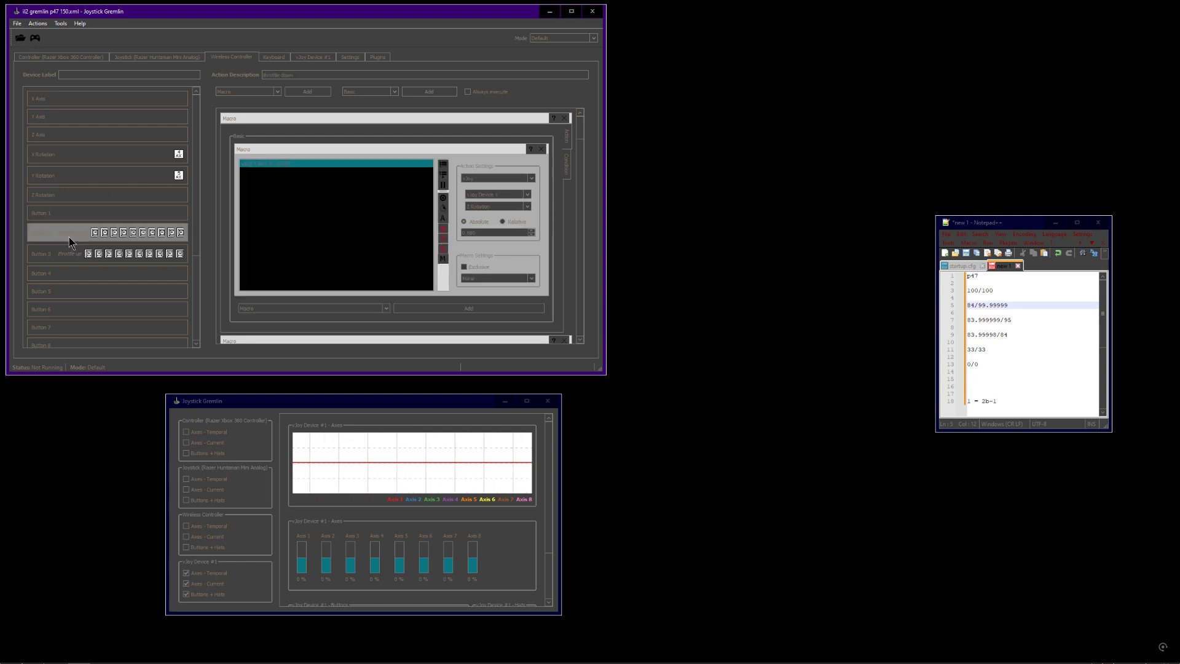
{"action": "left_click", "coordinate": [152, 158]}
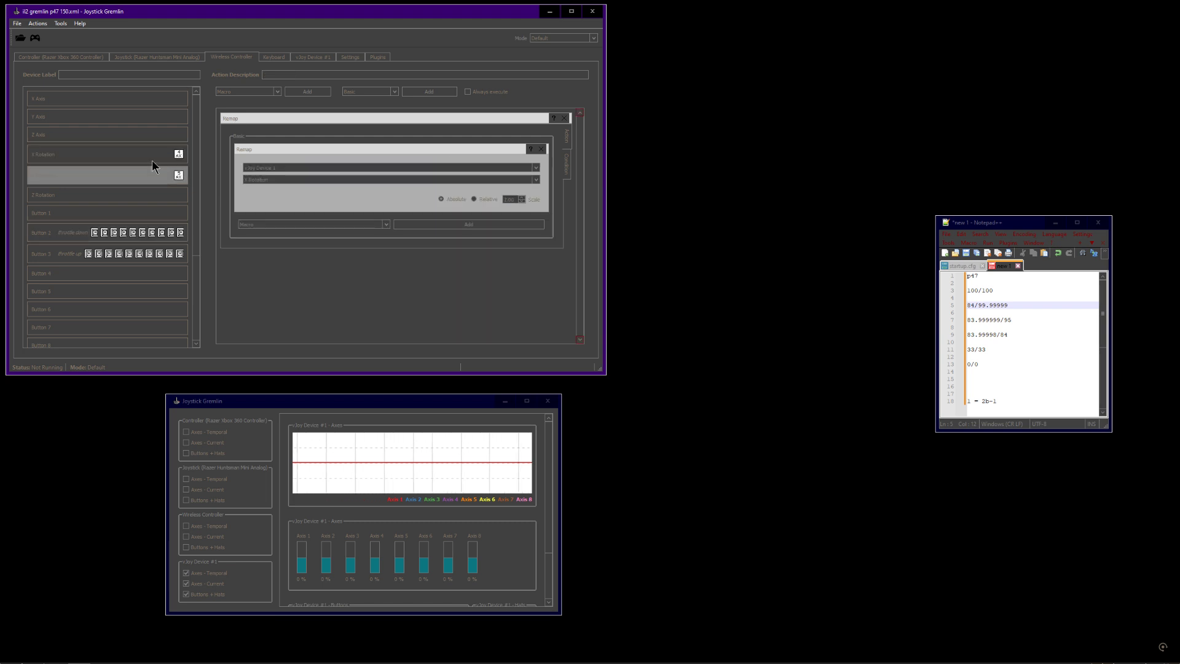
{"action": "left_click", "coordinate": [153, 174]}
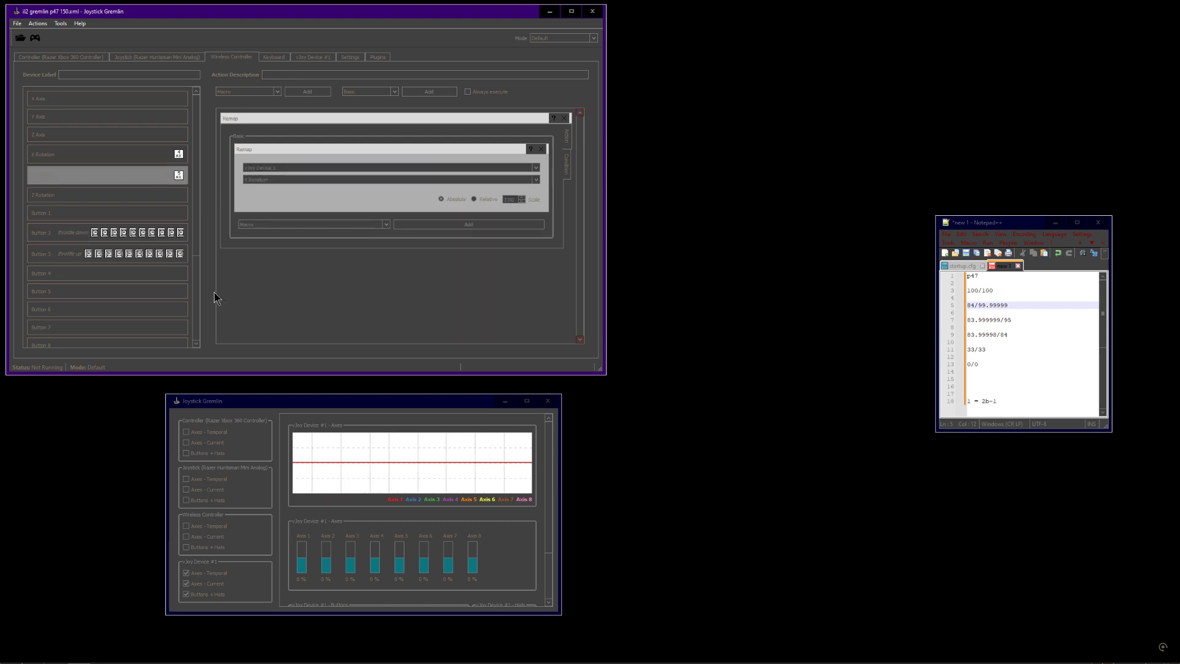
{"action": "left_click", "coordinate": [74, 238]}
{"action": "left_click", "coordinate": [78, 254]}
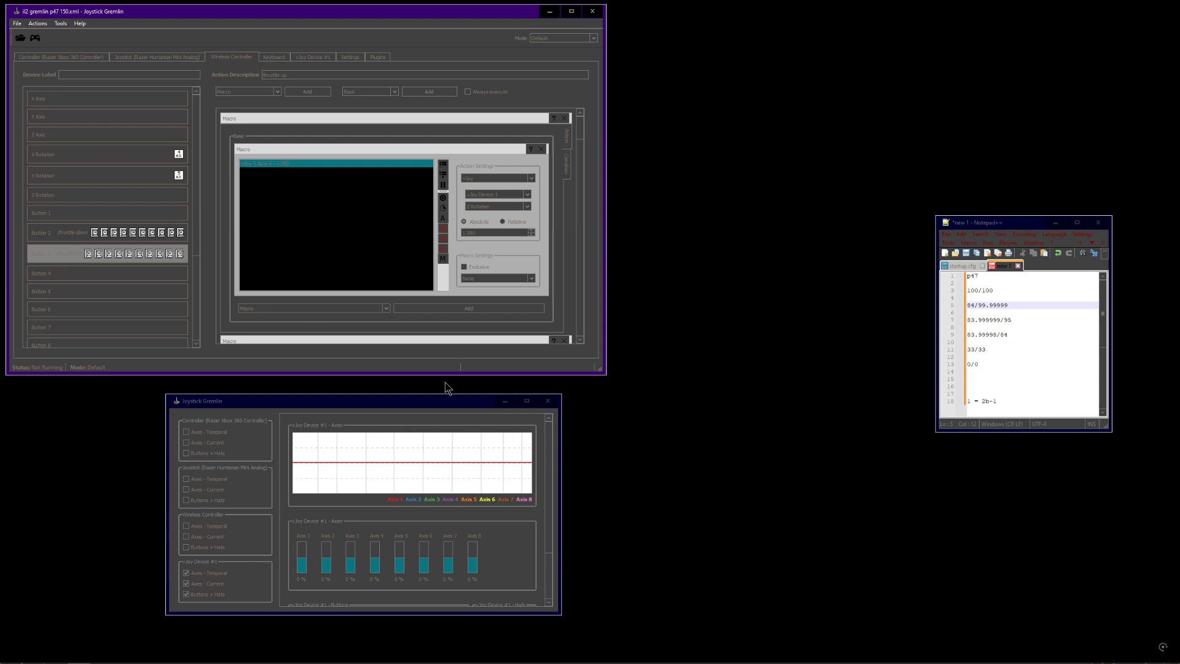
Activate the profile
{"action": "left_click", "coordinate": [391, 409]}
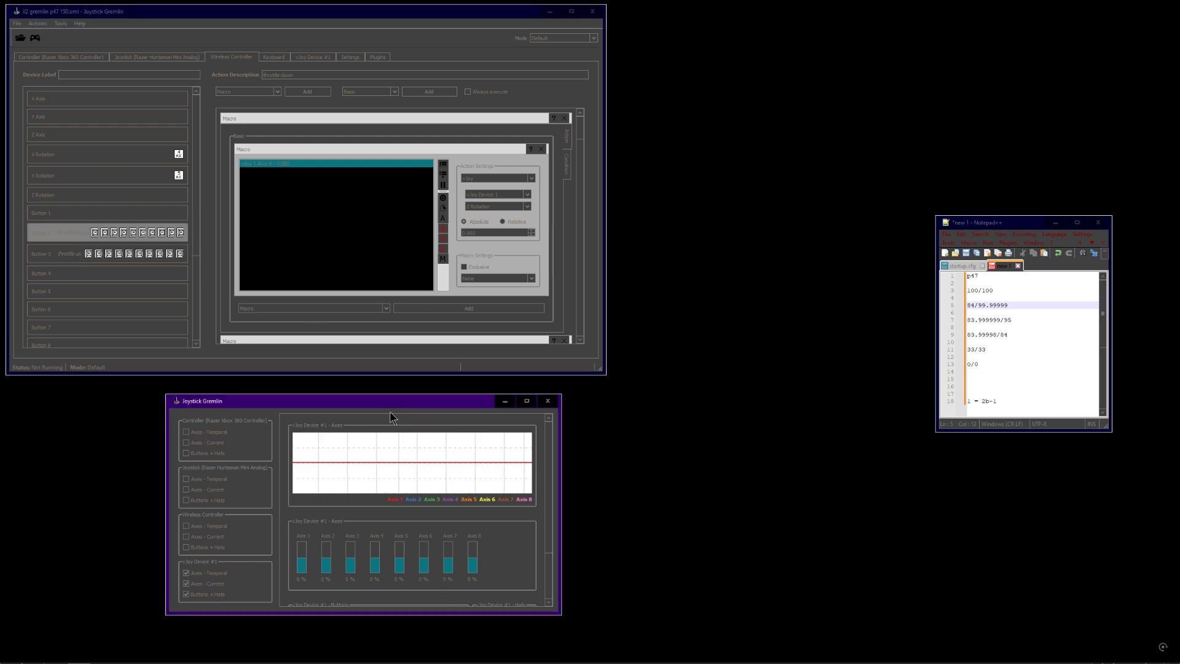
{"action": "left_click", "coordinate": [35, 39]}
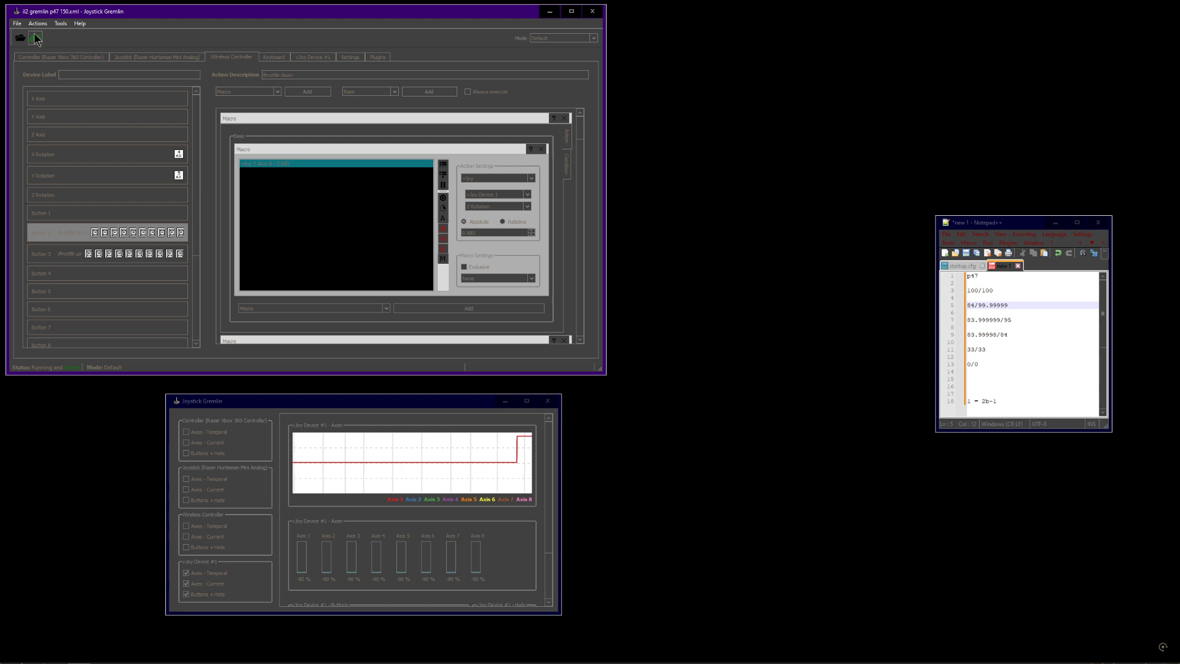
{"action": "left_click", "coordinate": [414, 404]}
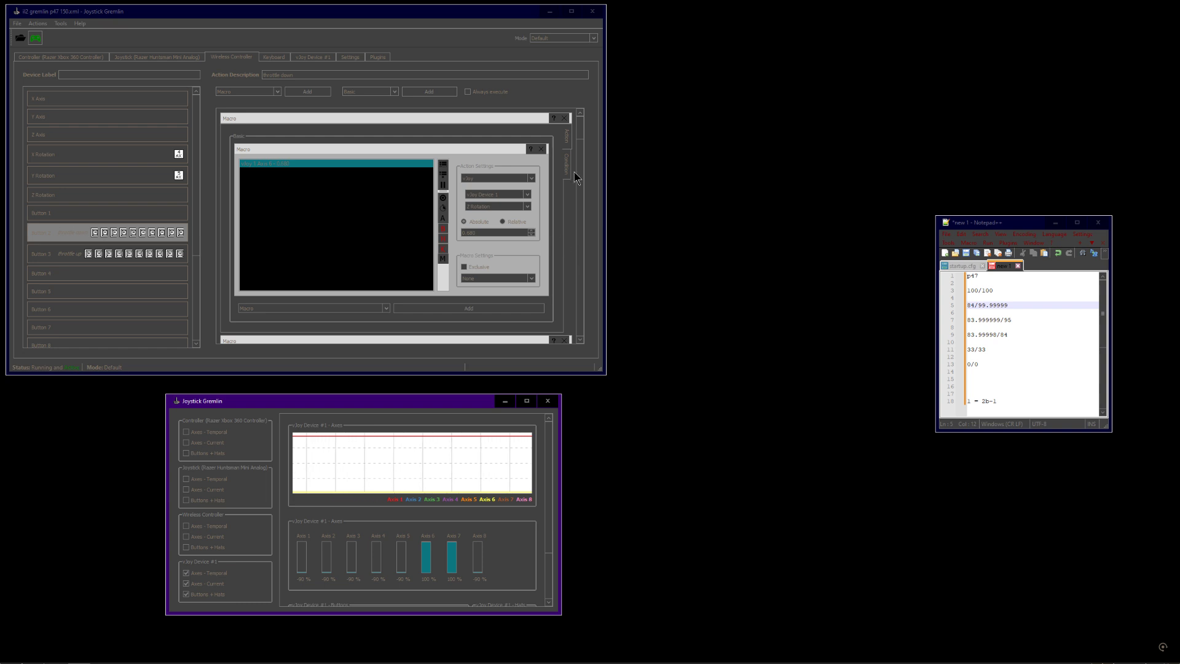
Examine the drafted step values in the notes alongside Button 3's macro
{"action": "left_click", "coordinate": [978, 305]}
{"action": "left_click", "coordinate": [991, 326]}
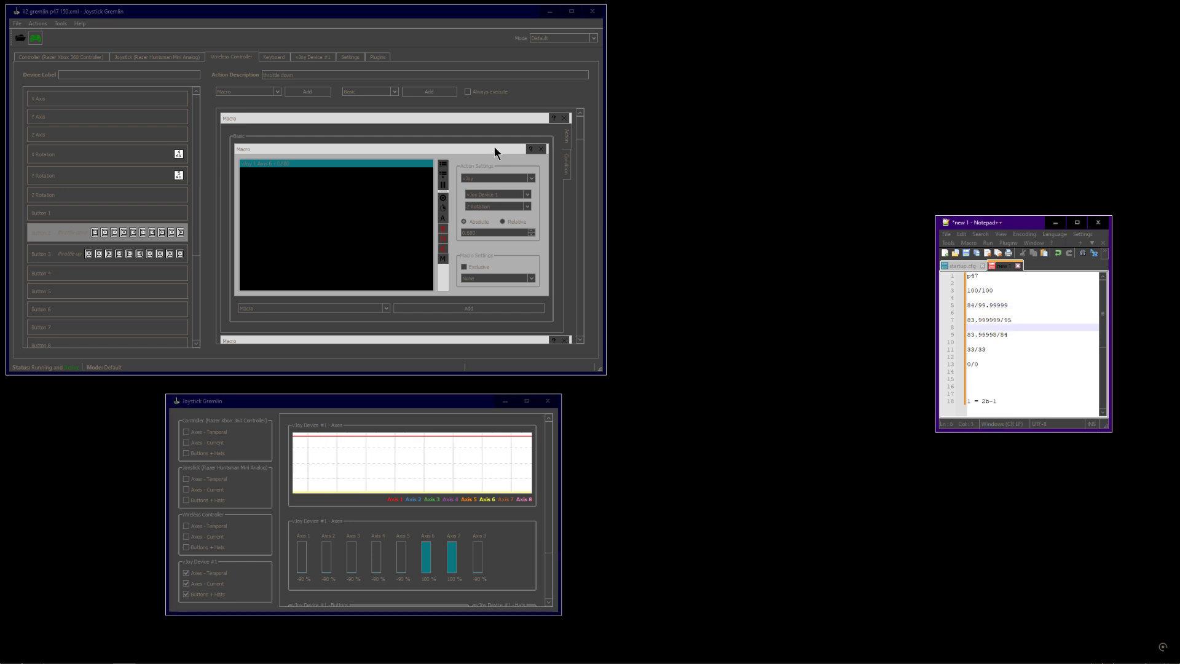
{"action": "left_click", "coordinate": [73, 261]}
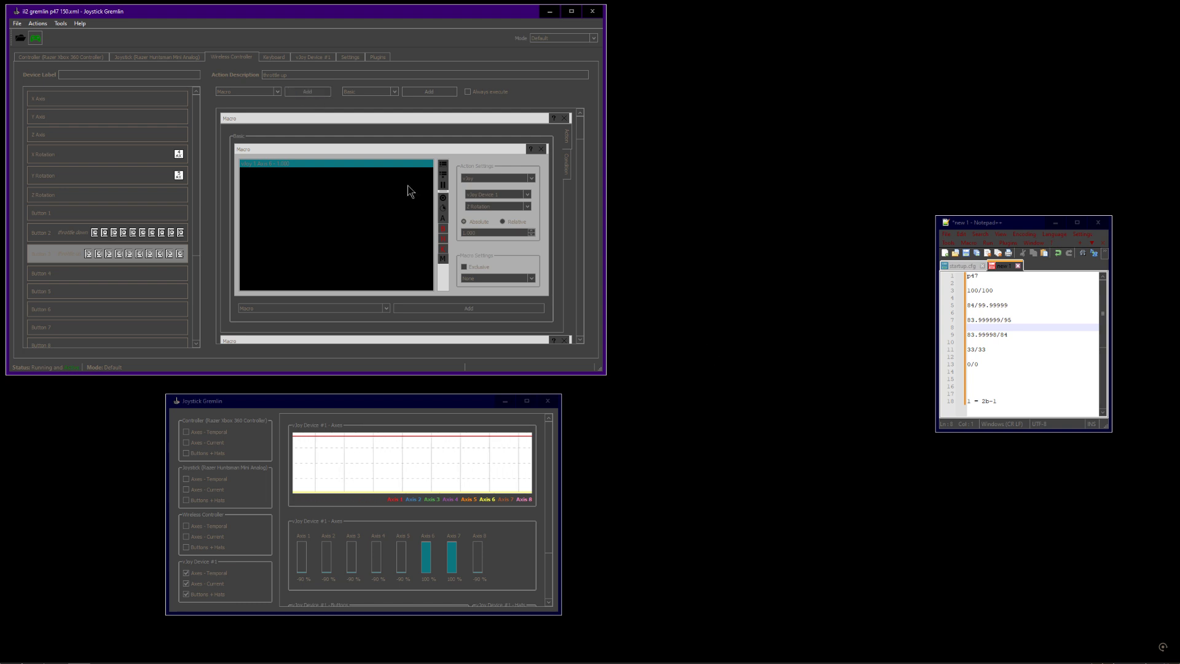
{"action": "left_click_drag", "start_coordinate": [1005, 362], "coordinate": [959, 291]}
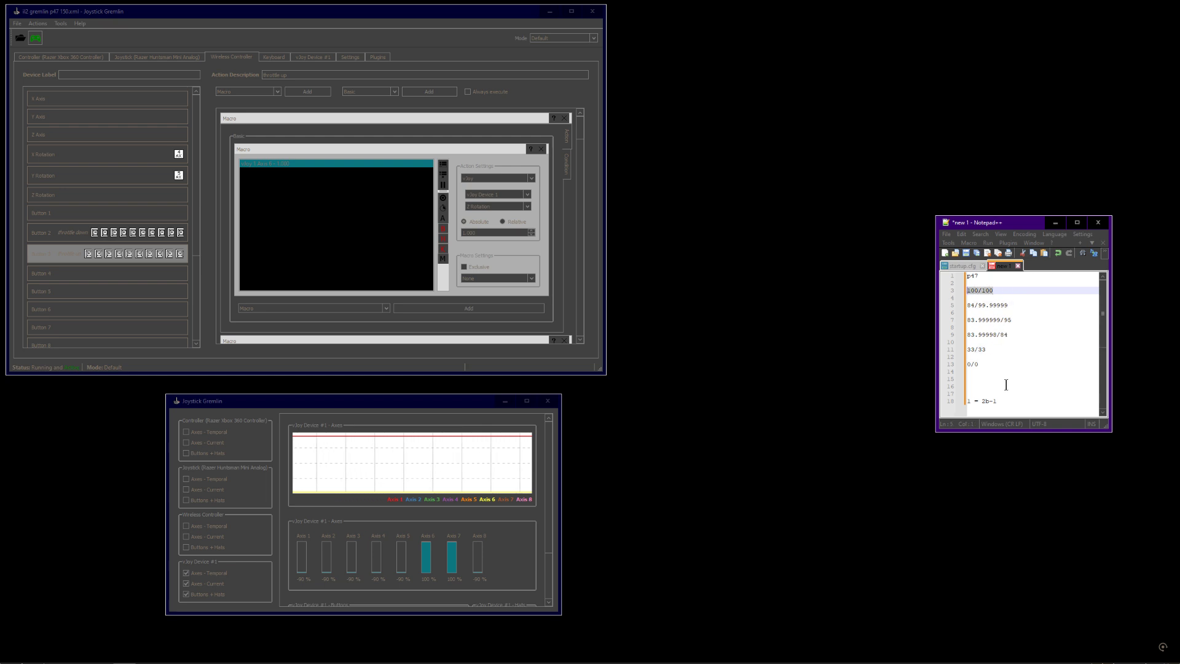
{"action": "left_click", "coordinate": [64, 253]}
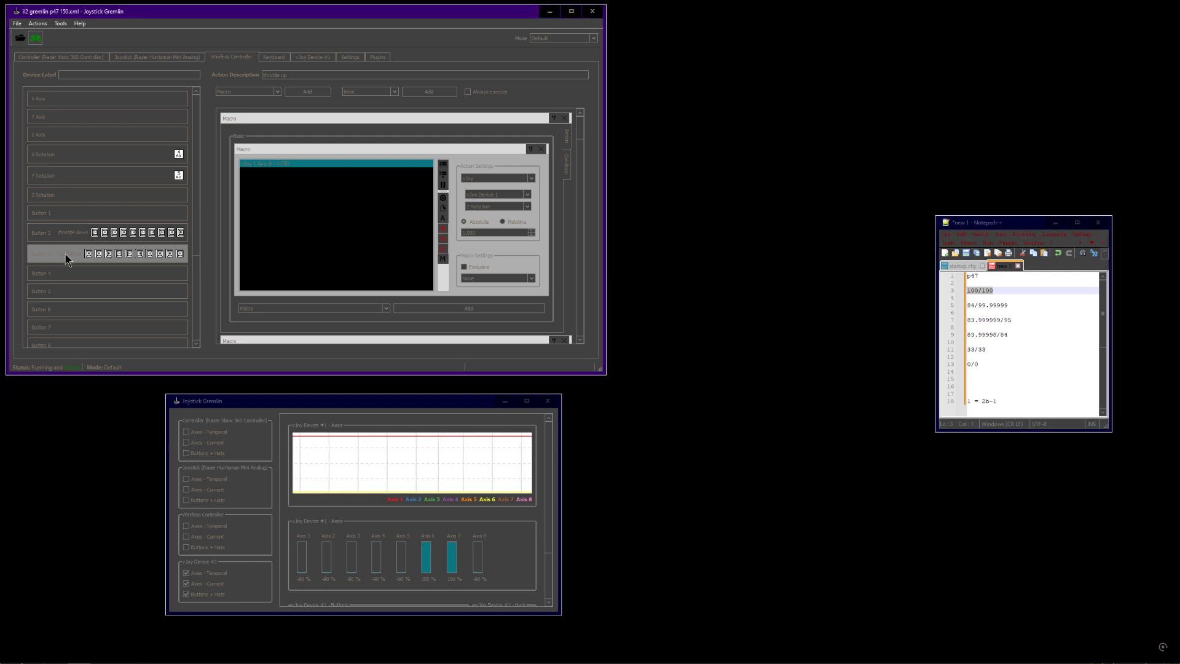
{"action": "double_click", "coordinate": [974, 364]}
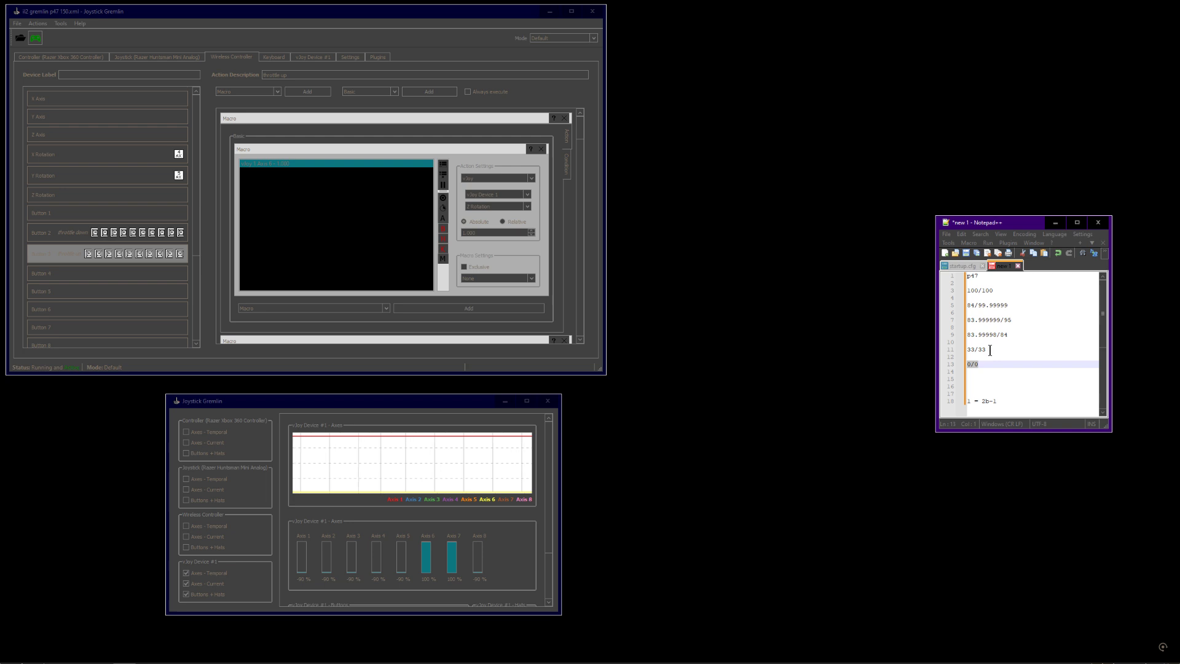
Compare the drafted step values in the notes with the Button 2 and Button 3 macros
{"action": "left_click_drag", "start_coordinate": [990, 351], "coordinate": [966, 290]}
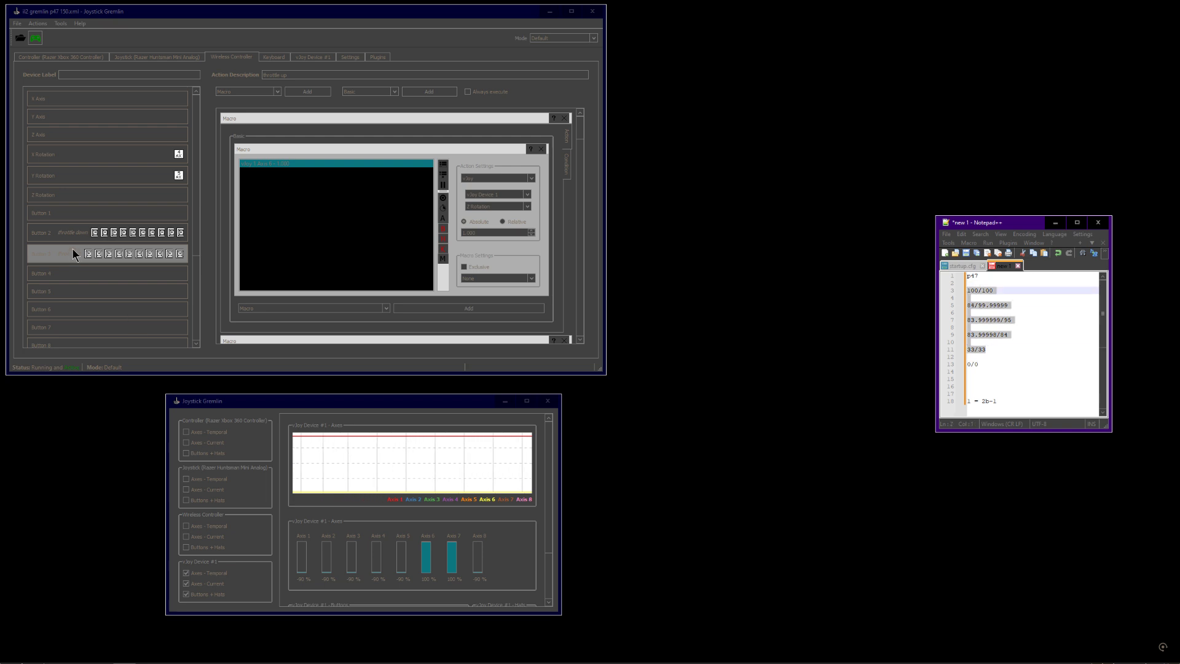
{"action": "left_click", "coordinate": [1012, 328]}
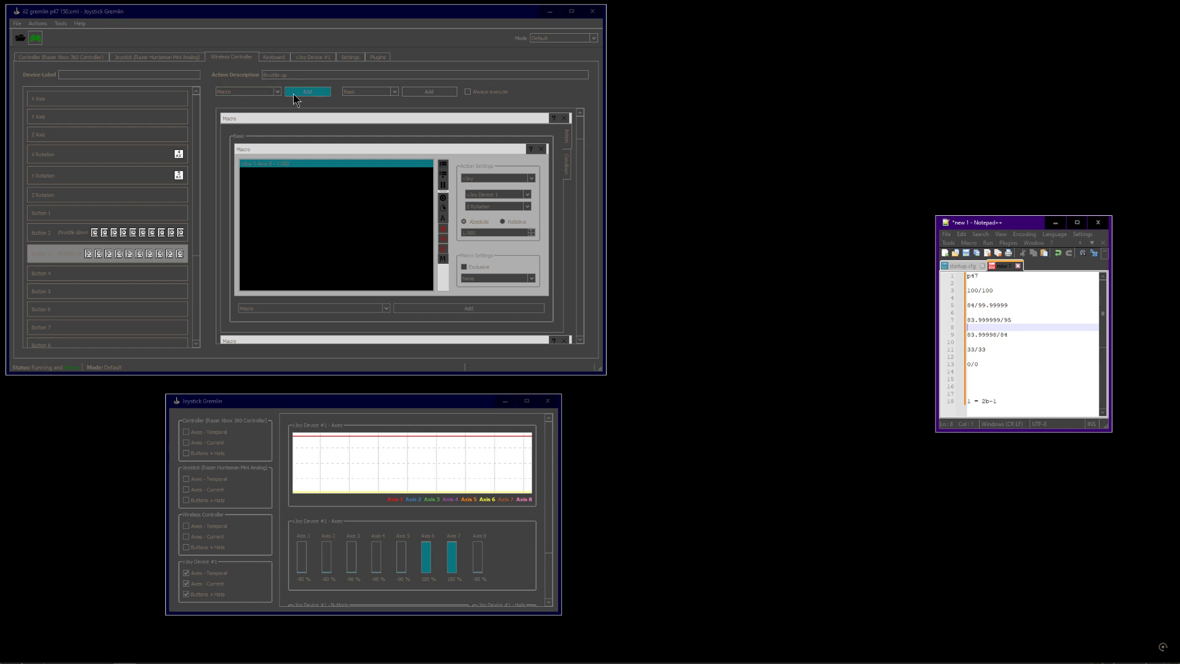
{"action": "left_click", "coordinate": [73, 263]}
{"action": "left_click", "coordinate": [79, 234]}
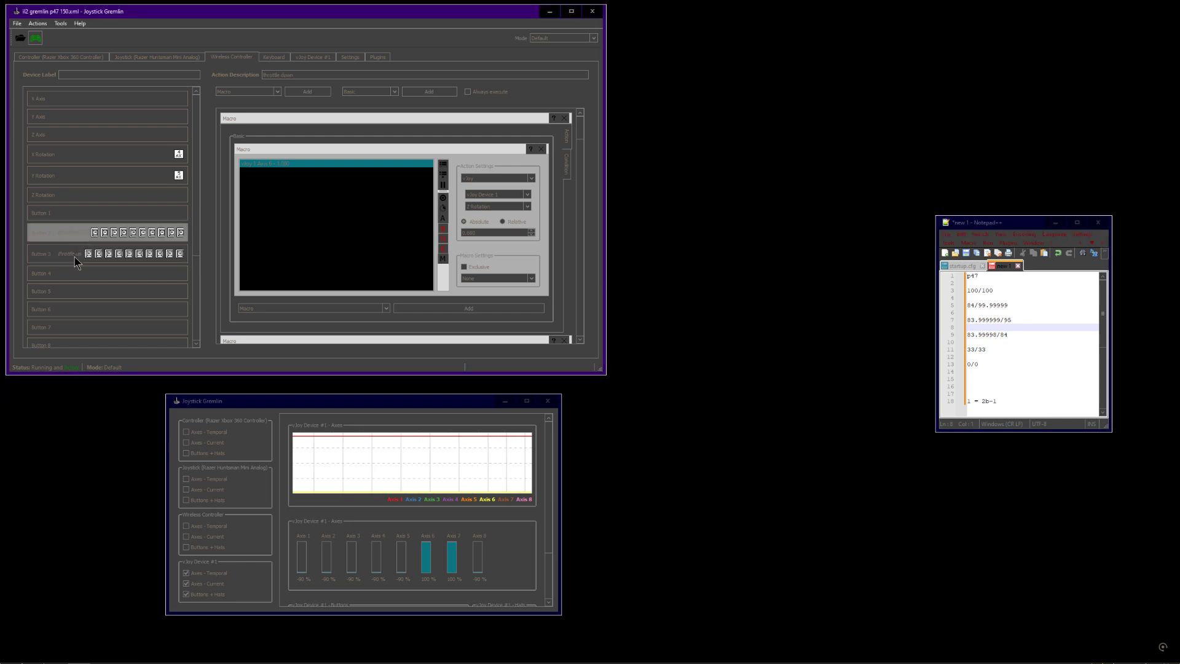
{"action": "left_click", "coordinate": [75, 256]}
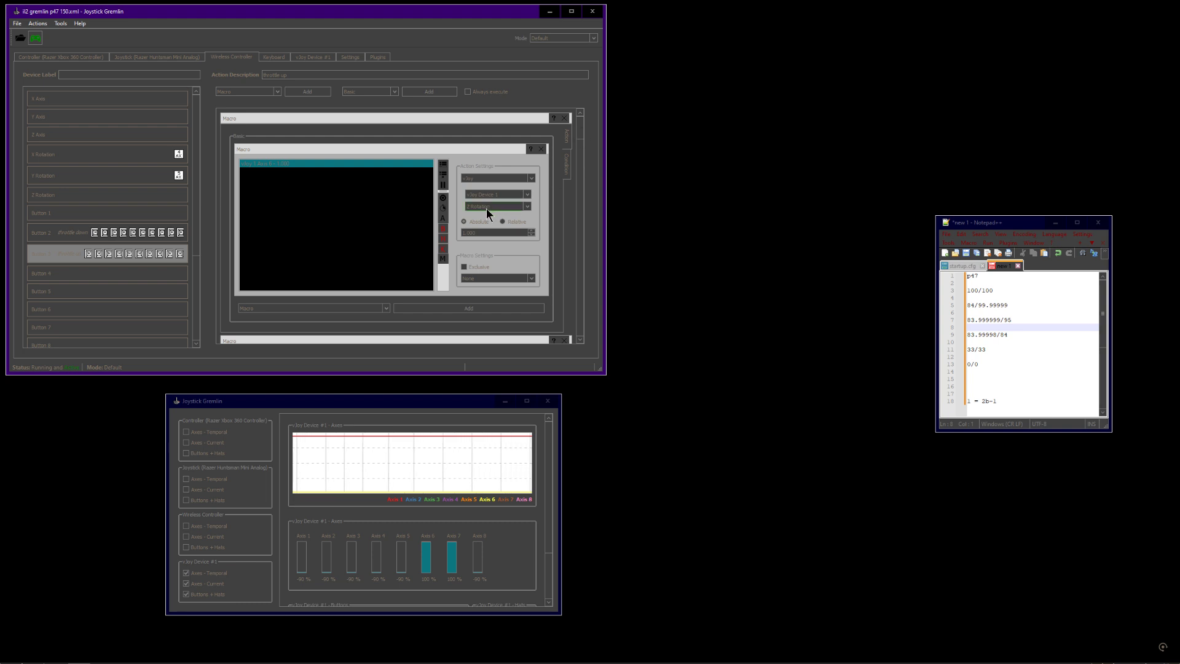
Inspect the first Button 3 macro's axis value and its vJoy Axis 6 condition range
{"action": "left_click_drag", "start_coordinate": [480, 233], "coordinate": [456, 233]}
{"action": "left_click", "coordinate": [567, 165]}
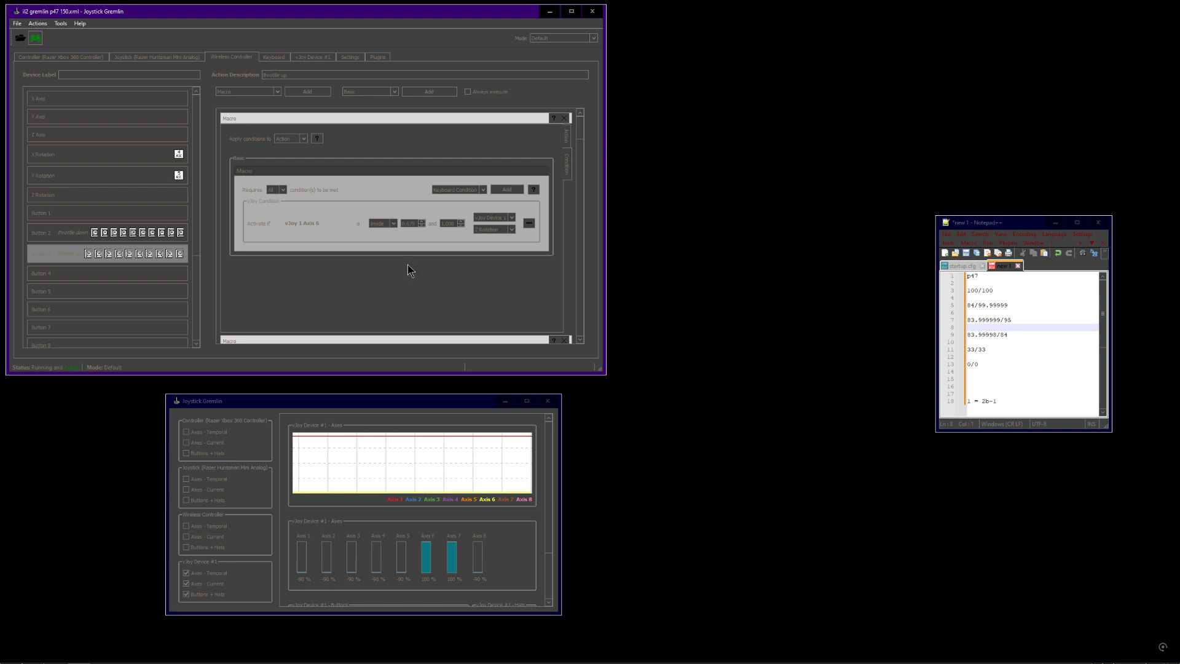
{"action": "double_click", "coordinate": [413, 225]}
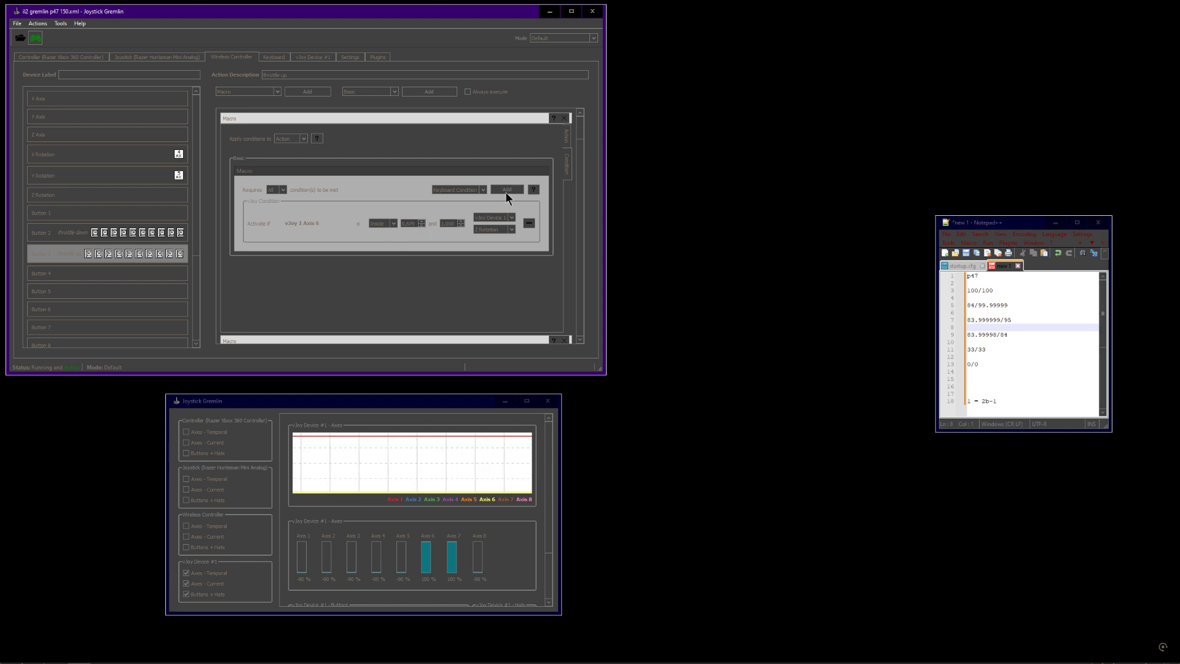
{"action": "left_click_drag", "start_coordinate": [581, 130], "coordinate": [584, 150]}
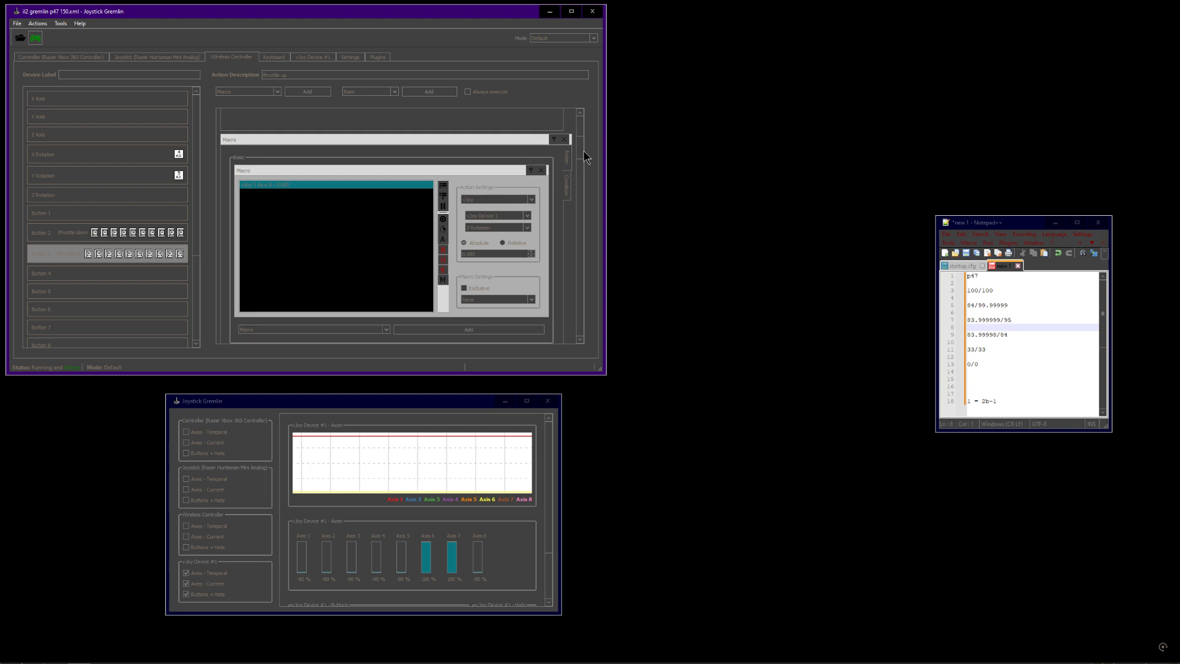
{"action": "left_click", "coordinate": [565, 182]}
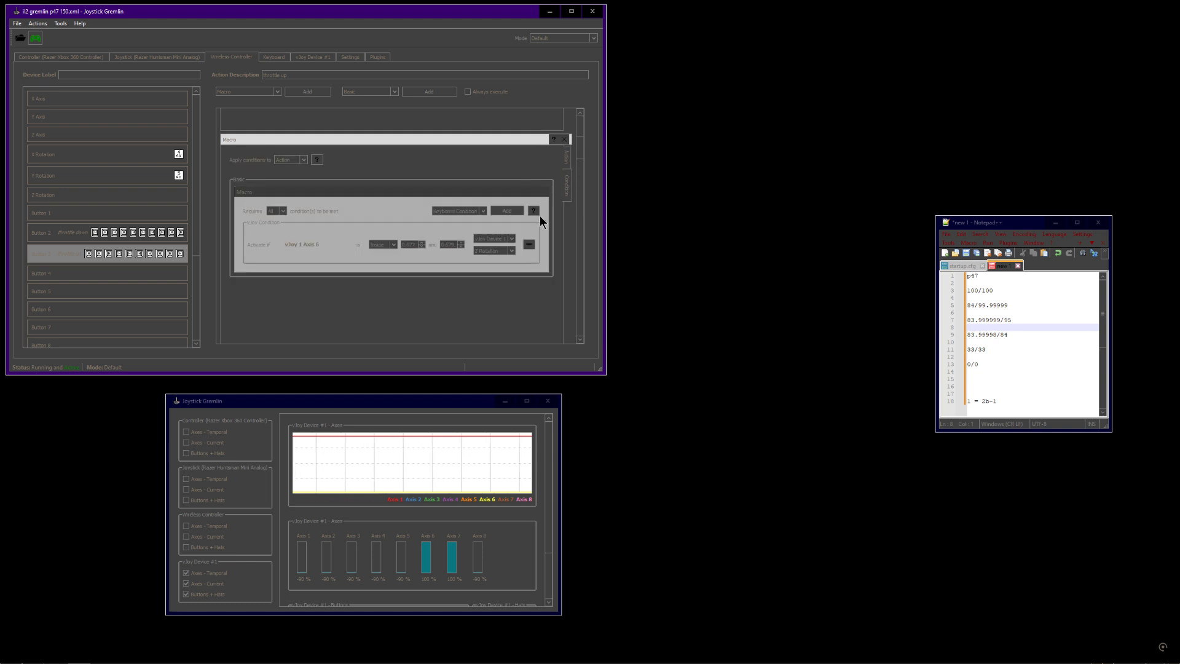
{"action": "double_click", "coordinate": [411, 245]}
{"action": "double_click", "coordinate": [451, 245]}
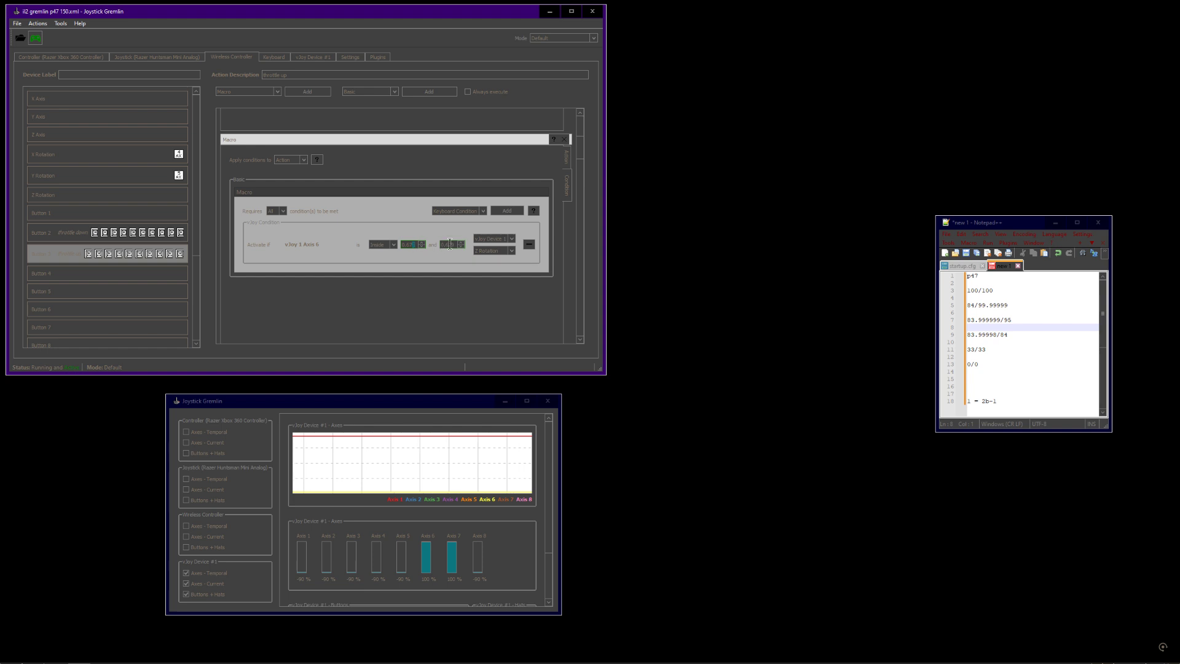
{"action": "left_click_drag", "start_coordinate": [454, 245], "coordinate": [449, 245]}
{"action": "left_click", "coordinate": [570, 159]}
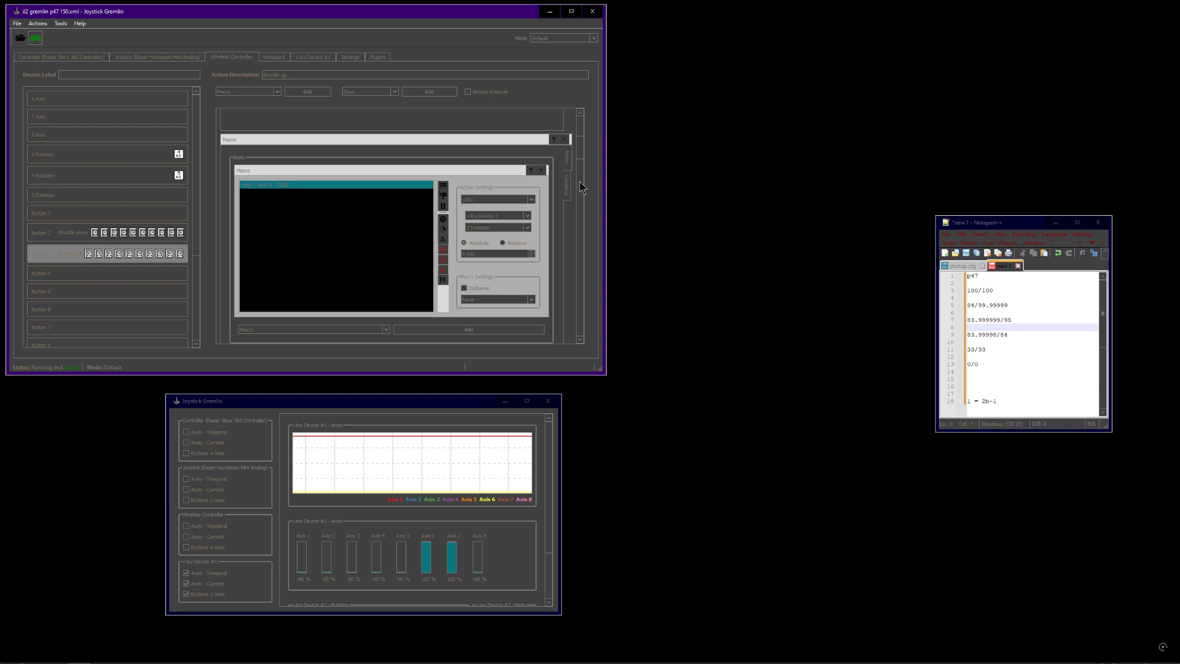
{"action": "left_click", "coordinate": [568, 183]}
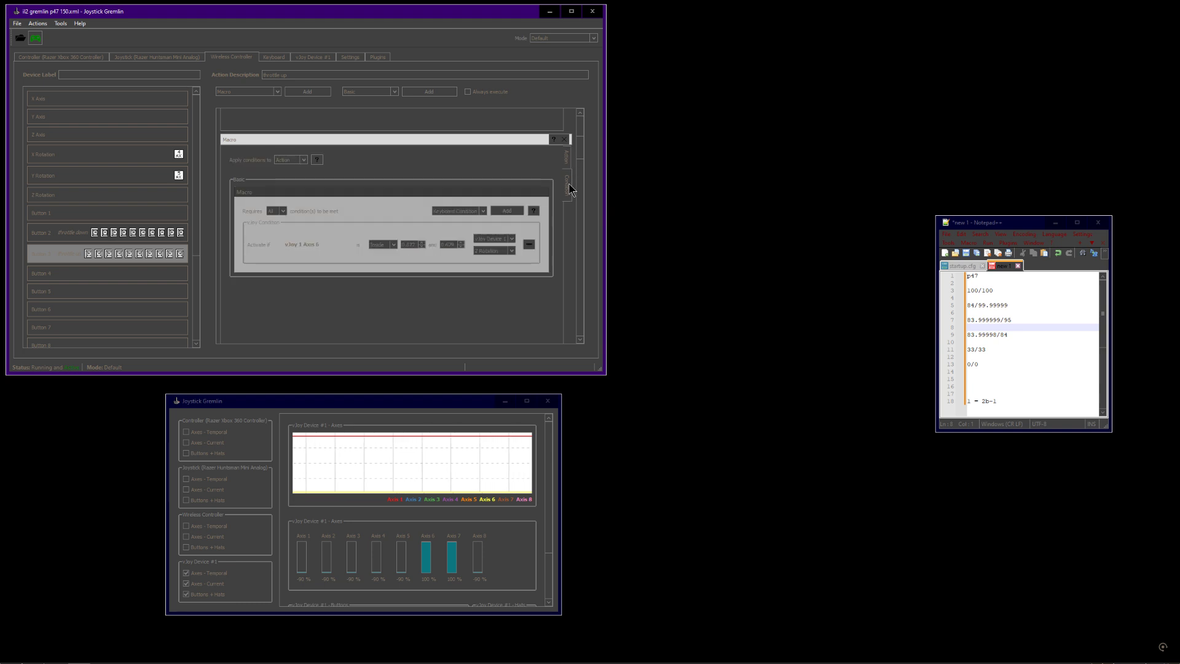
{"action": "left_click_drag", "start_coordinate": [578, 152], "coordinate": [579, 179]}
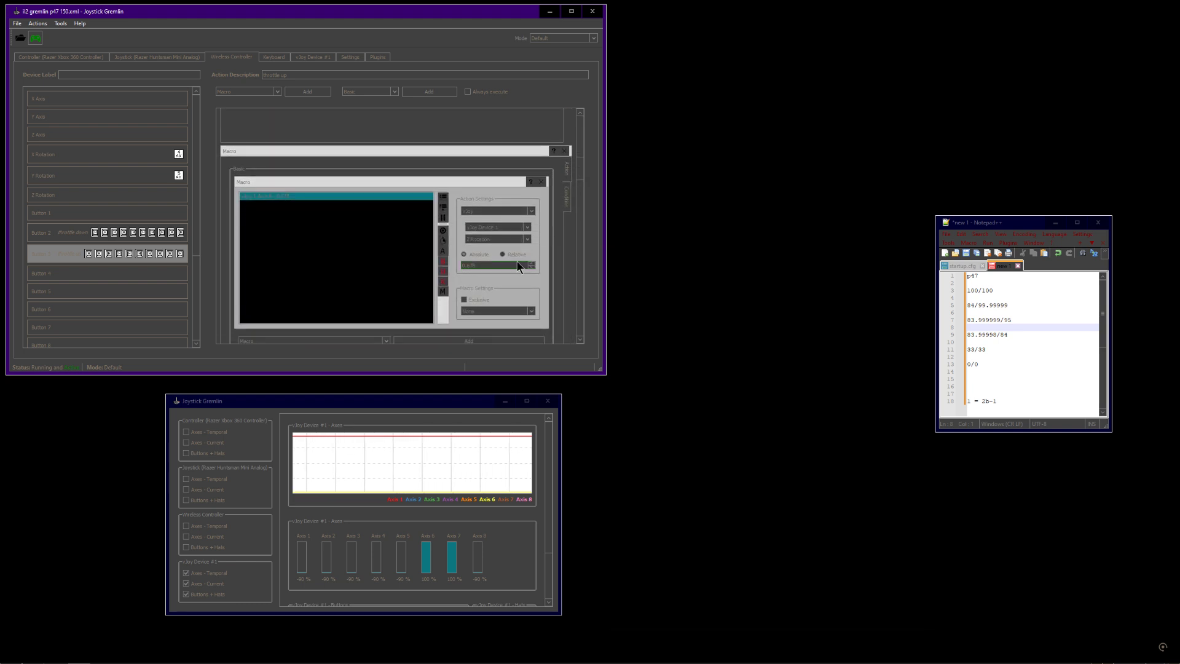
Review the next Button 3 macro's axis value and its condition's lower and upper bounds
{"action": "left_click_drag", "start_coordinate": [484, 267], "coordinate": [455, 267]}
{"action": "left_click_drag", "start_coordinate": [580, 178], "coordinate": [581, 155]}
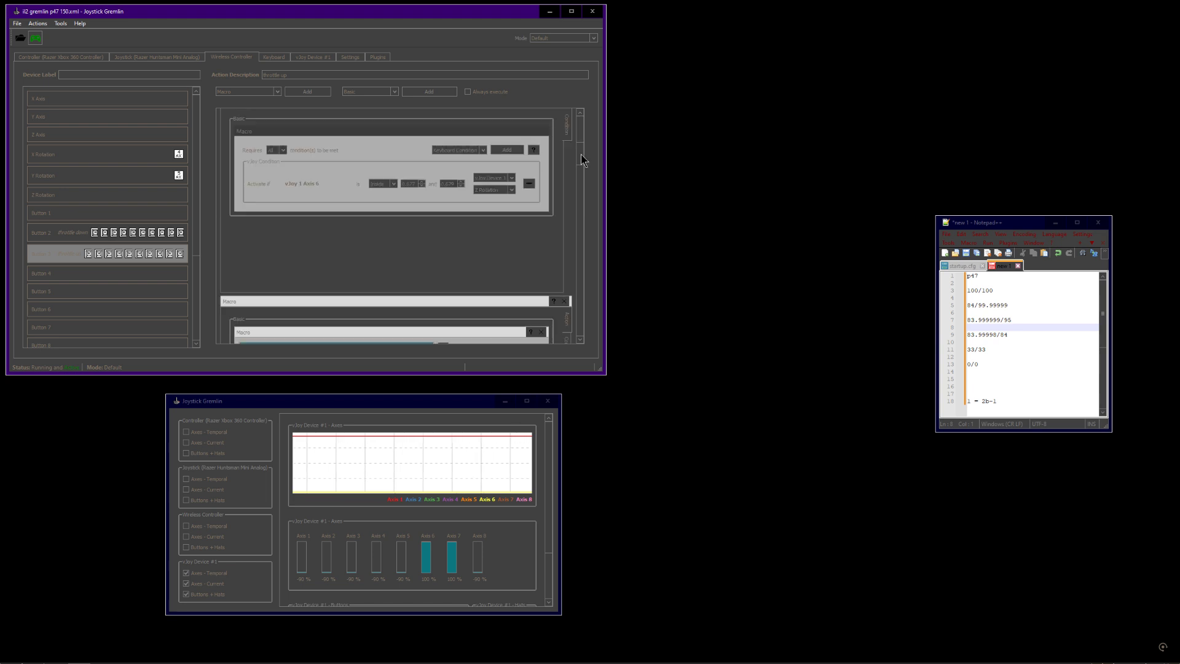
{"action": "scroll", "coordinate": [571, 157], "scroll_direction": "down", "scroll_amount": 3}
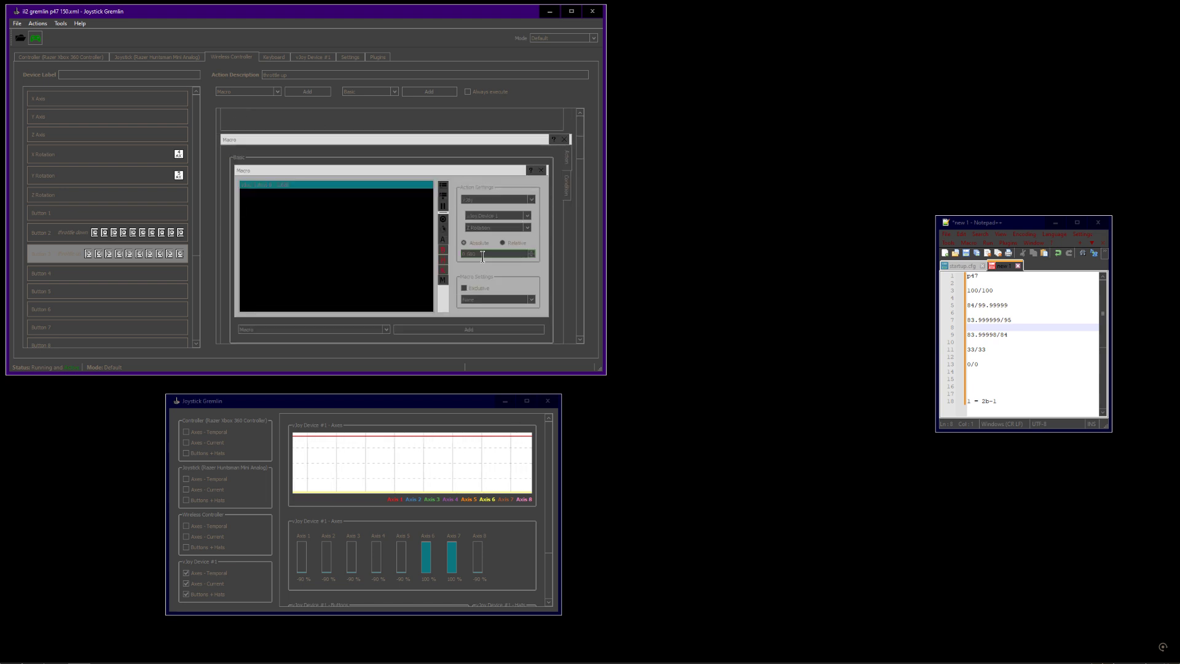
{"action": "left_click_drag", "start_coordinate": [483, 254], "coordinate": [452, 255]}
{"action": "scroll", "coordinate": [569, 157], "scroll_direction": "down", "scroll_amount": 2}
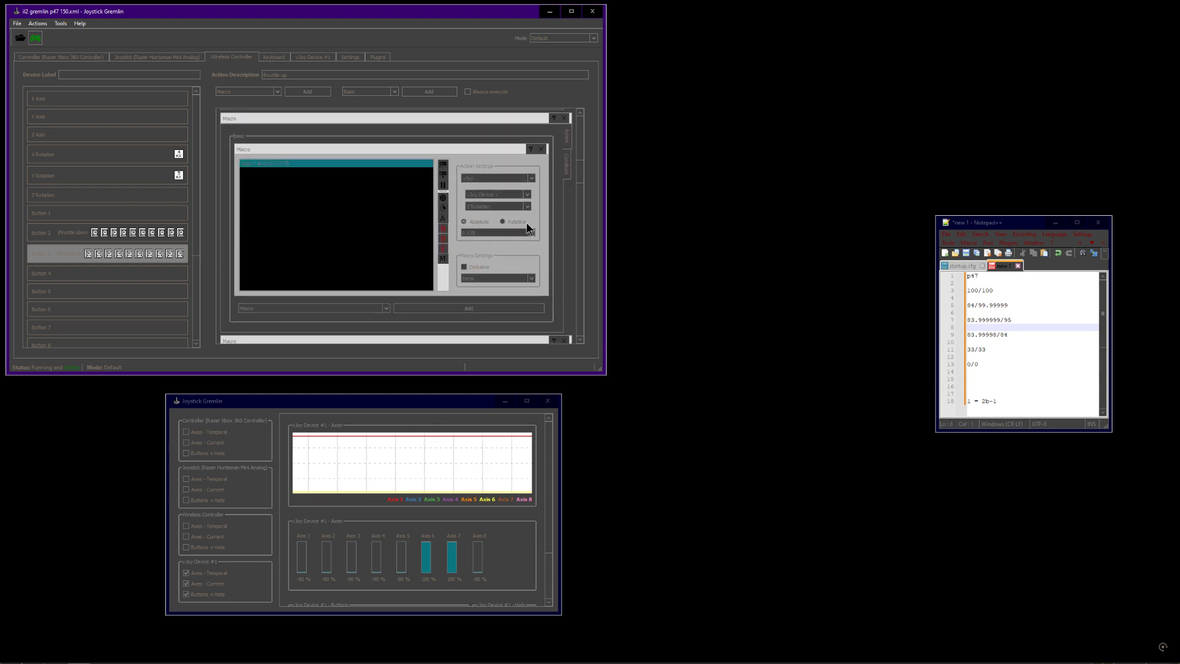
{"action": "left_click_drag", "start_coordinate": [580, 174], "coordinate": [581, 153]}
{"action": "left_click", "coordinate": [568, 169]}
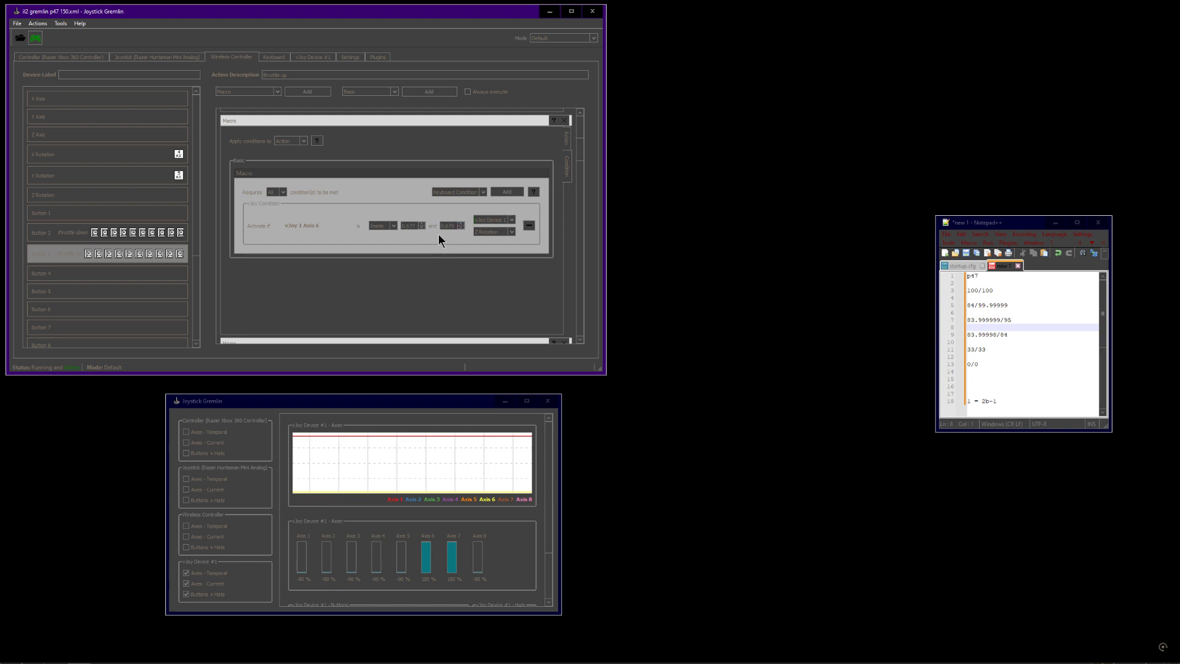
{"action": "left_click_drag", "start_coordinate": [580, 156], "coordinate": [581, 175]}
{"action": "double_click", "coordinate": [485, 258]}
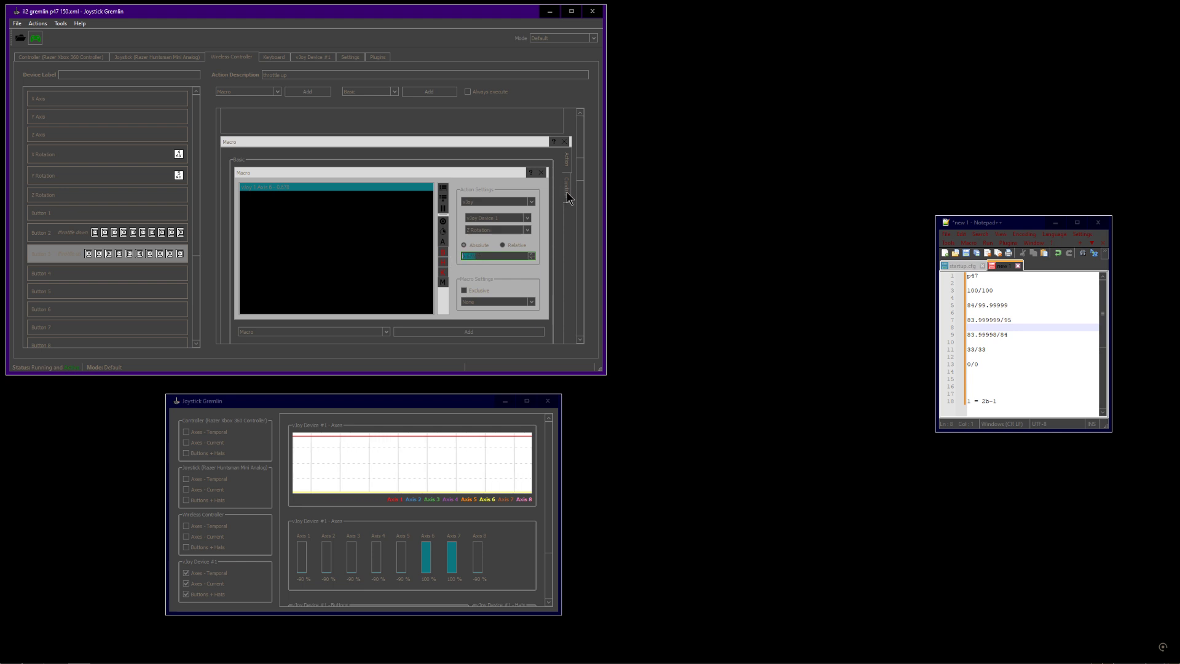
{"action": "left_click", "coordinate": [478, 257]}
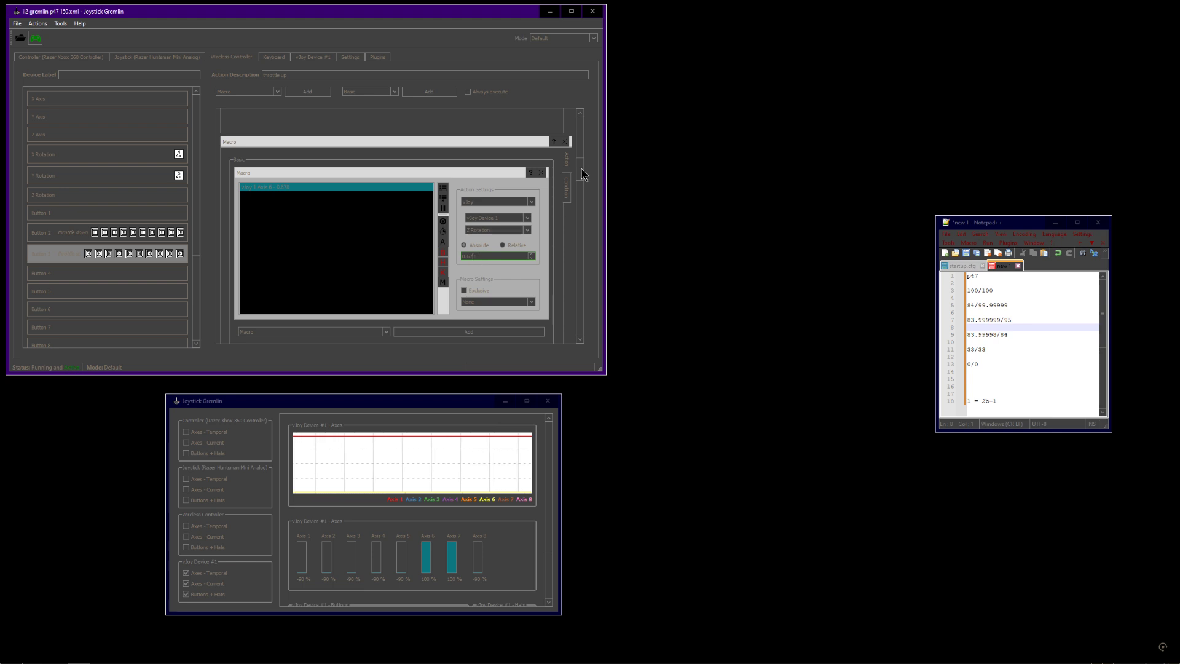
Scroll through the remaining Button 3 macros, checking each action value and vJoy Axis 7 condition
{"action": "left_click_drag", "start_coordinate": [582, 168], "coordinate": [580, 190]}
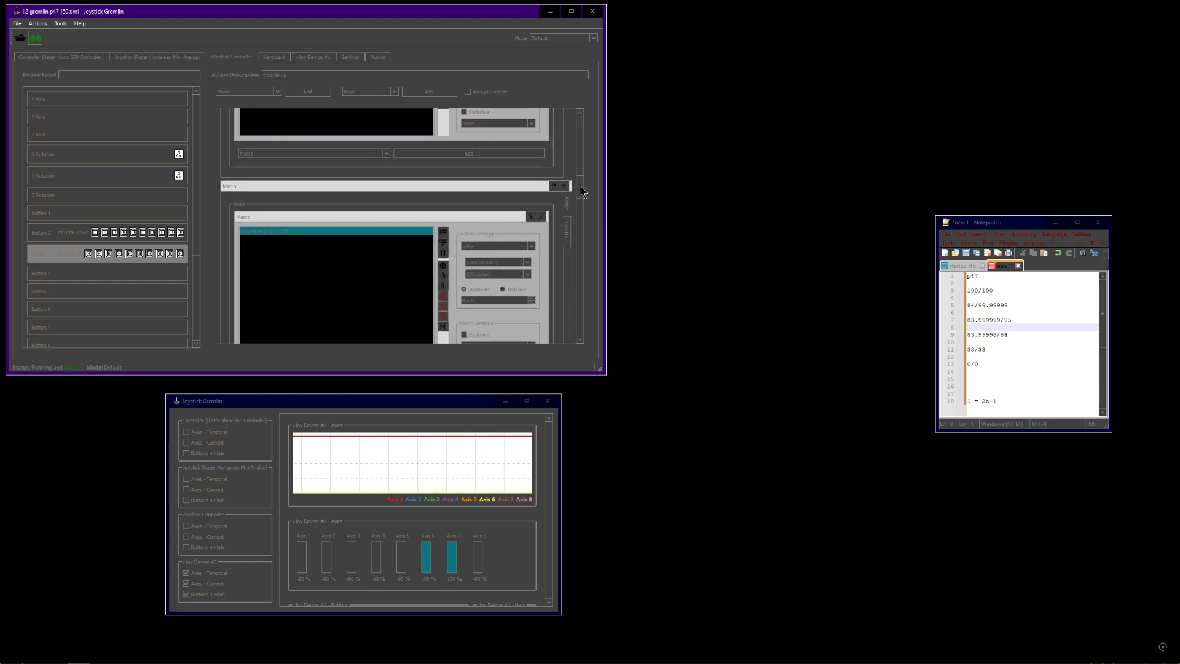
{"action": "left_click", "coordinate": [566, 232]}
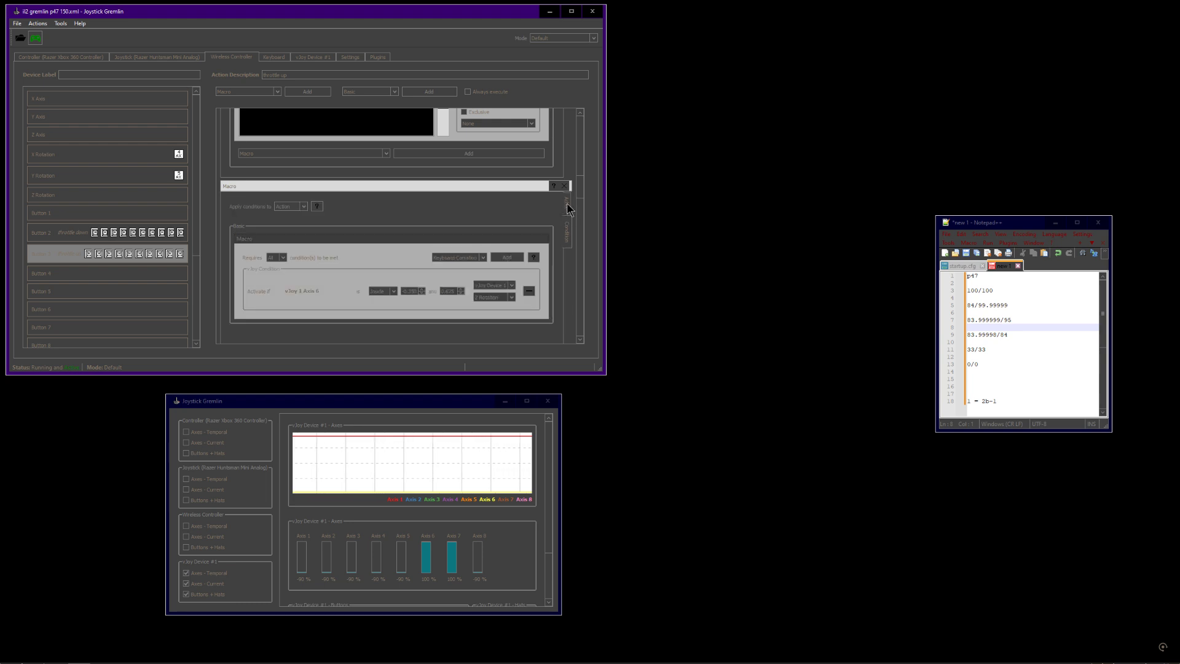
{"action": "left_click", "coordinate": [567, 208]}
{"action": "left_click_drag", "start_coordinate": [581, 190], "coordinate": [580, 256]}
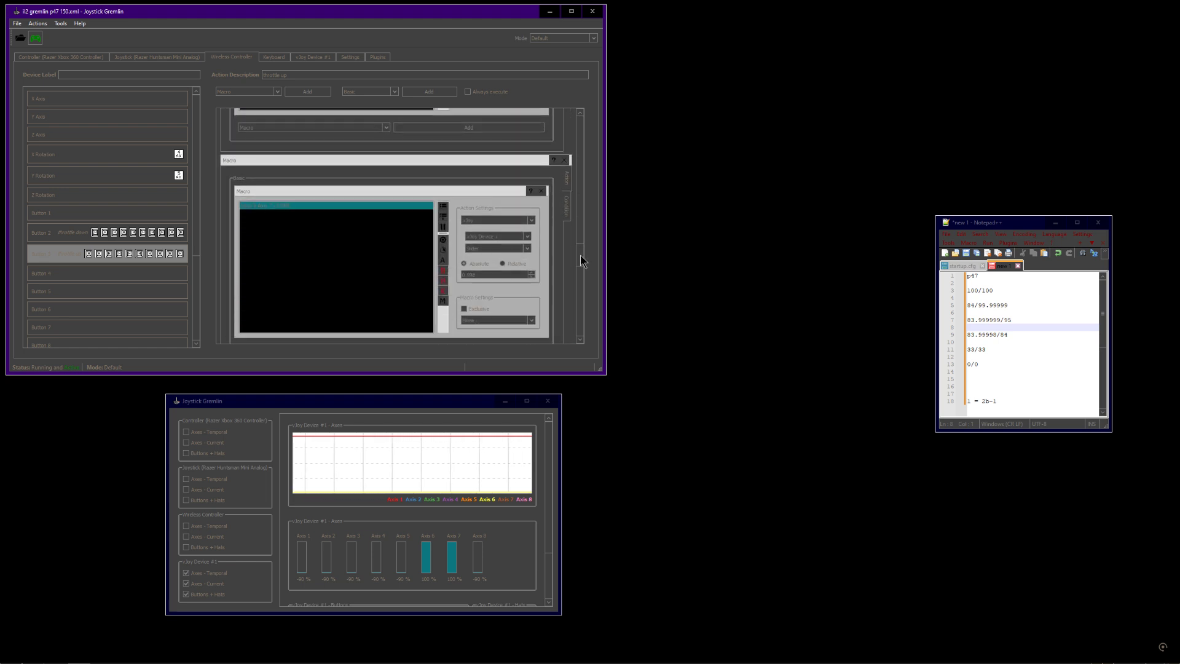
{"action": "left_click", "coordinate": [464, 272]}
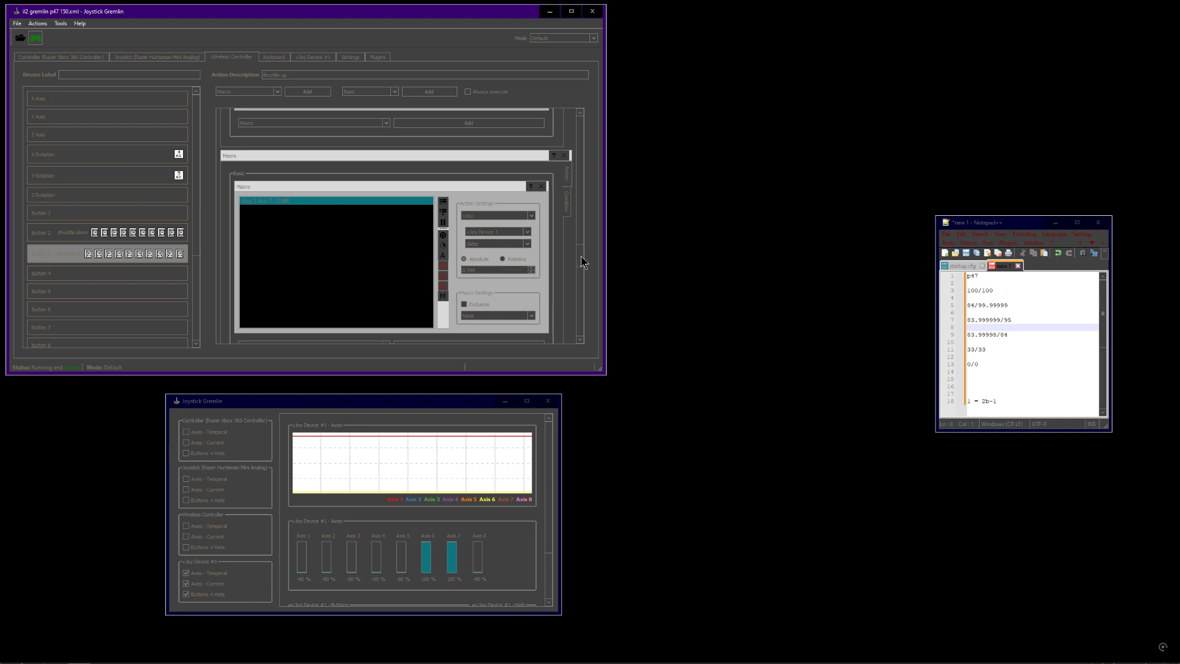
{"action": "scroll", "coordinate": [583, 272], "scroll_direction": "down", "scroll_amount": 2}
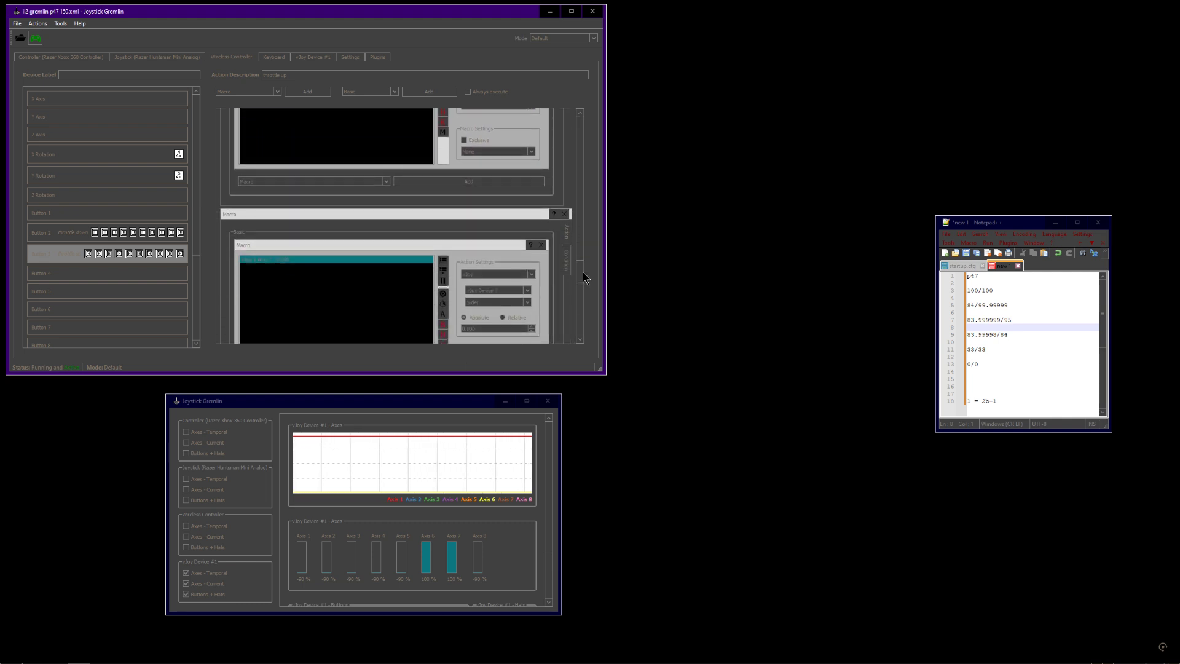
{"action": "scroll", "coordinate": [583, 272], "scroll_direction": "down", "scroll_amount": 1}
{"action": "left_click", "coordinate": [566, 225]}
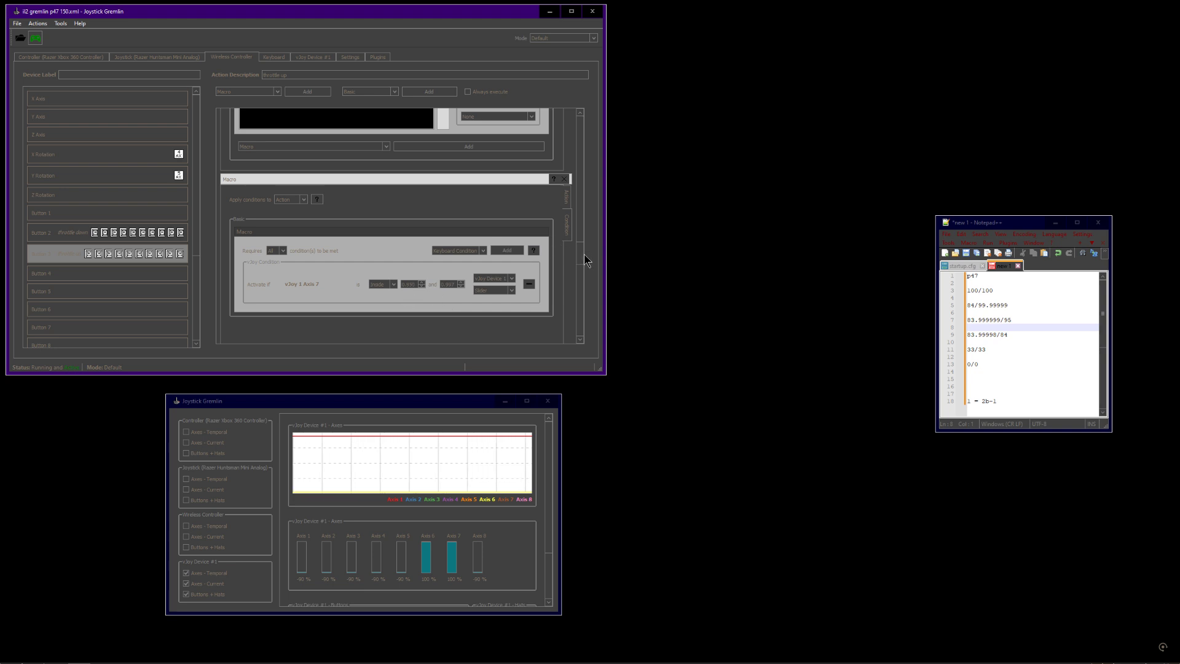
{"action": "left_click_drag", "start_coordinate": [581, 254], "coordinate": [584, 240]}
{"action": "left_click", "coordinate": [566, 160]}
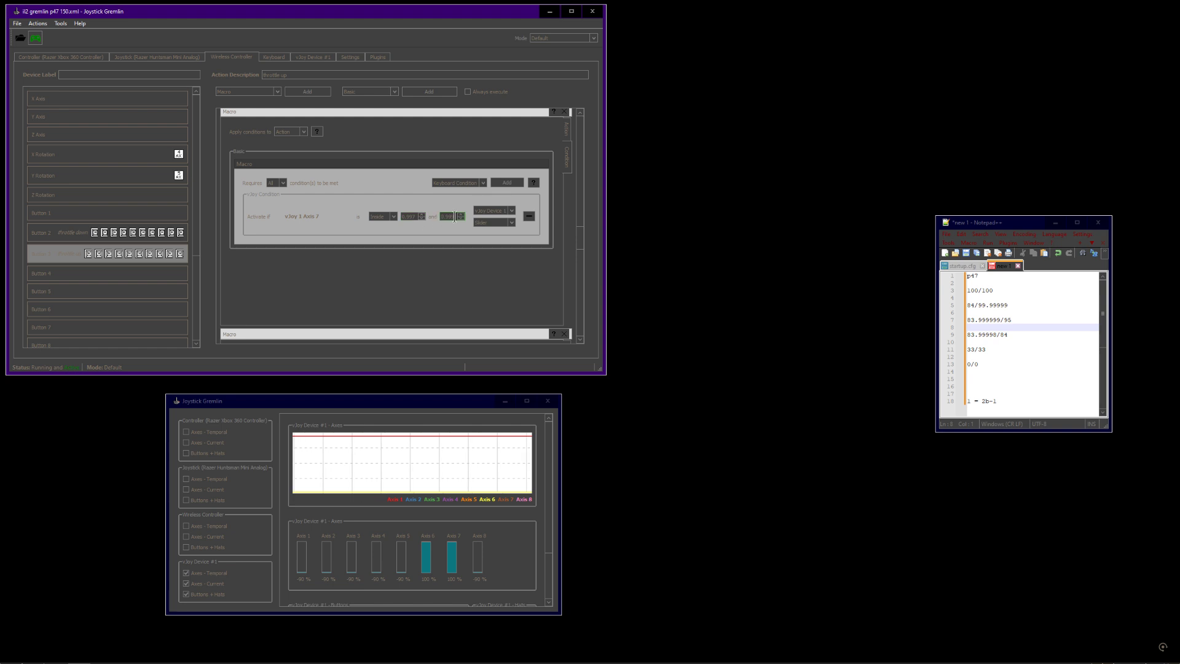
{"action": "scroll", "coordinate": [578, 252], "scroll_direction": "down", "scroll_amount": 3}
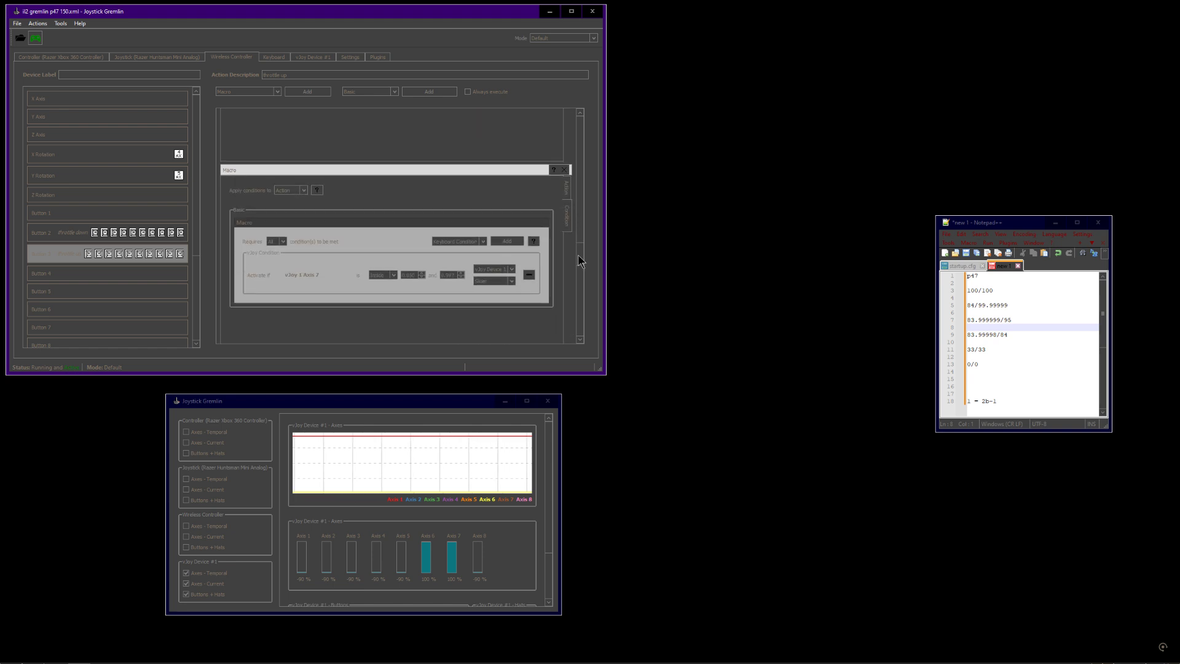
{"action": "left_click", "coordinate": [567, 195]}
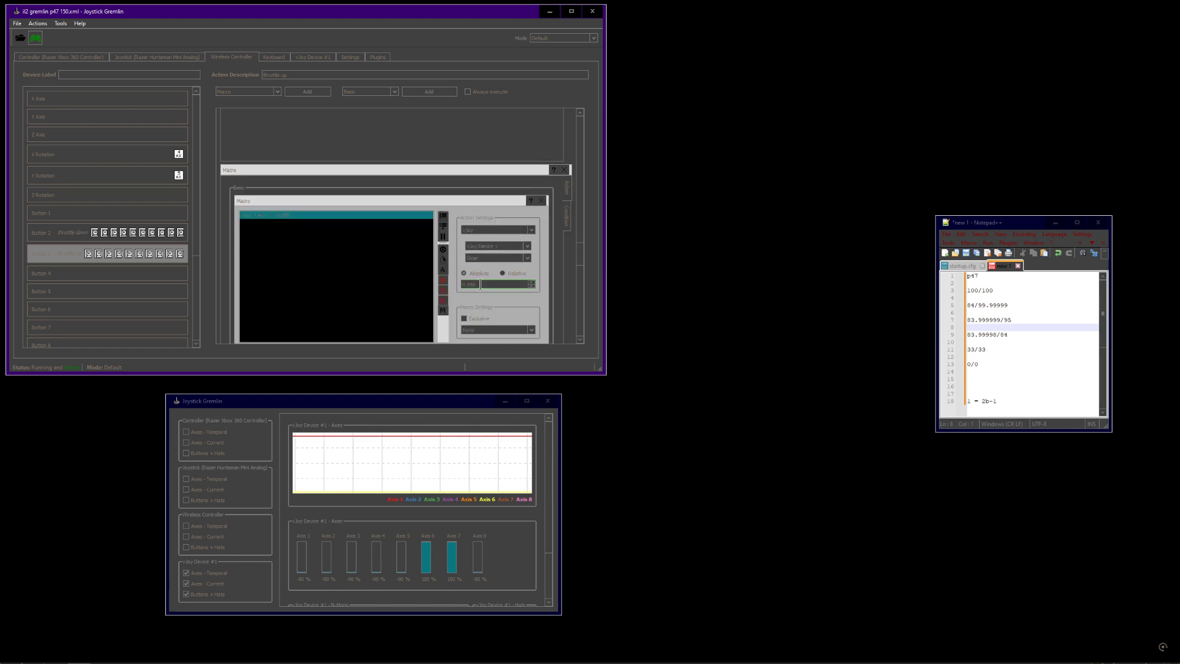
{"action": "scroll", "coordinate": [580, 253], "scroll_direction": "down", "scroll_amount": 1}
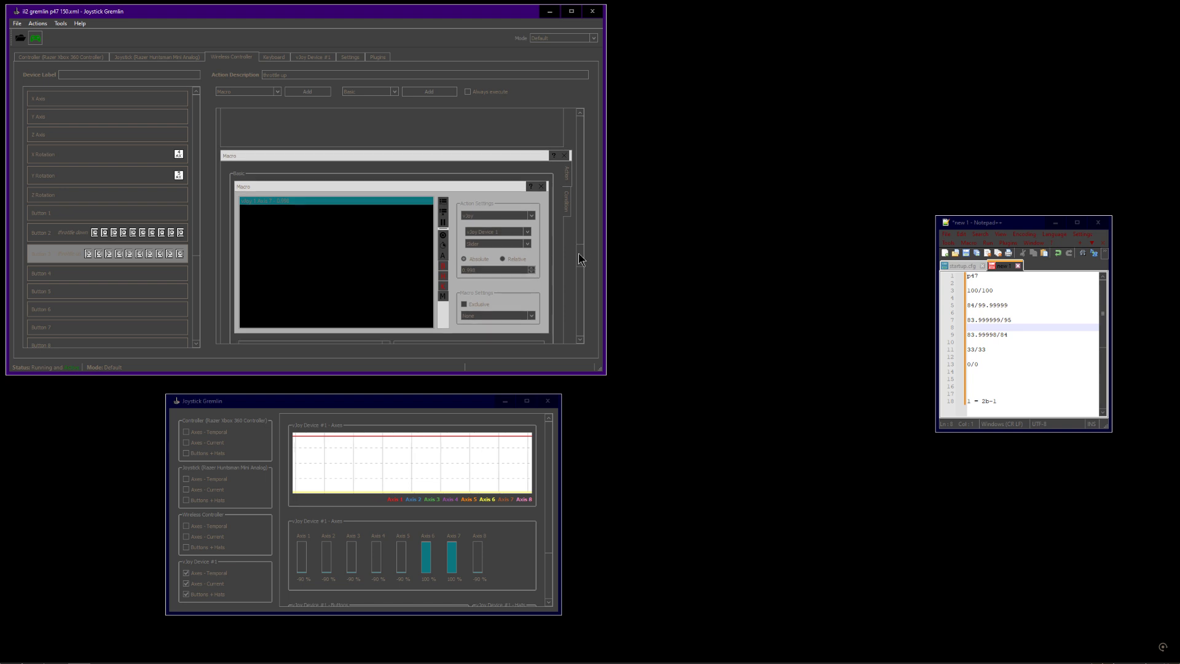
{"action": "left_click_drag", "start_coordinate": [579, 254], "coordinate": [577, 333]}
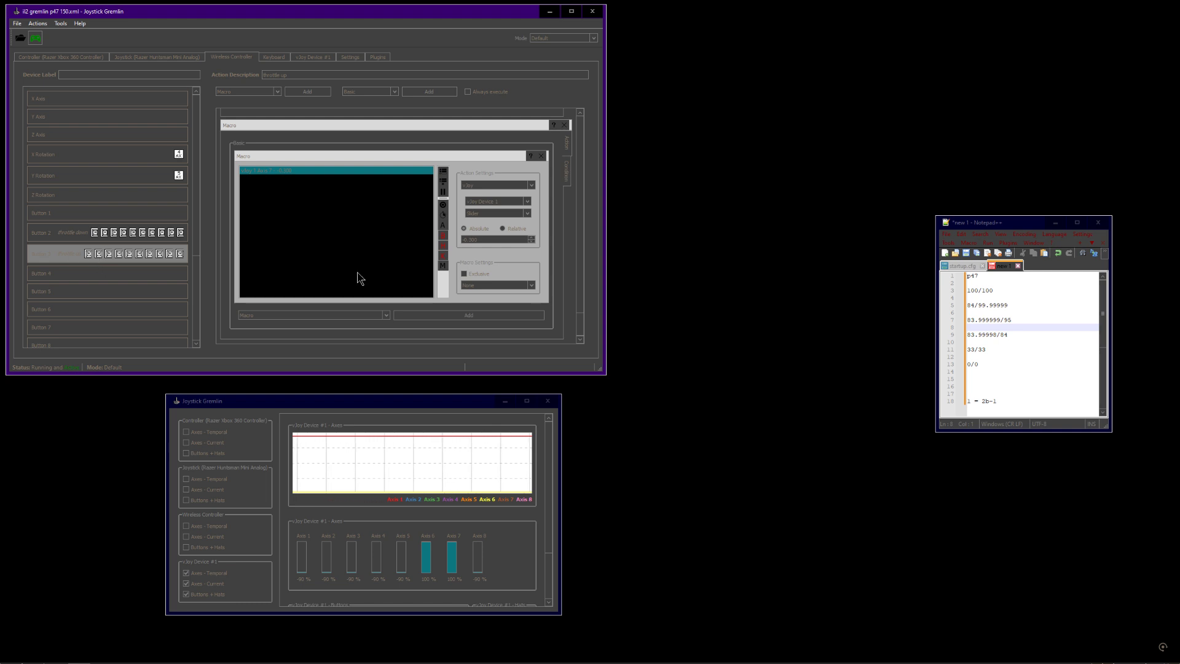
{"action": "left_click", "coordinate": [570, 178]}
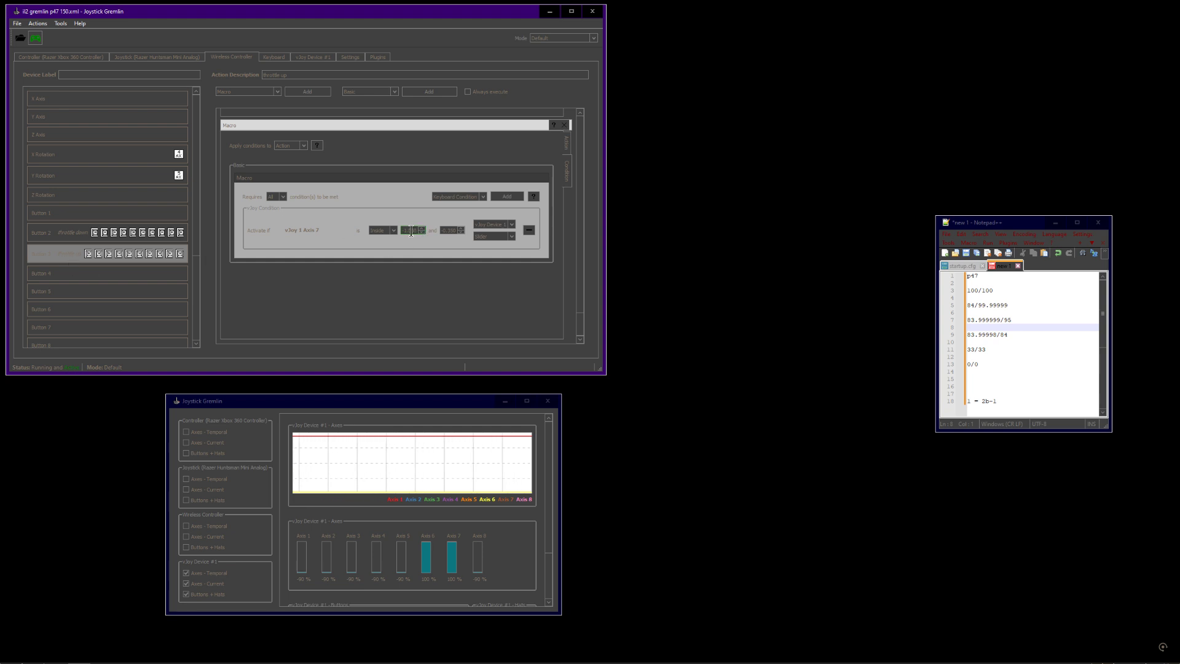
{"action": "left_click", "coordinate": [569, 143]}
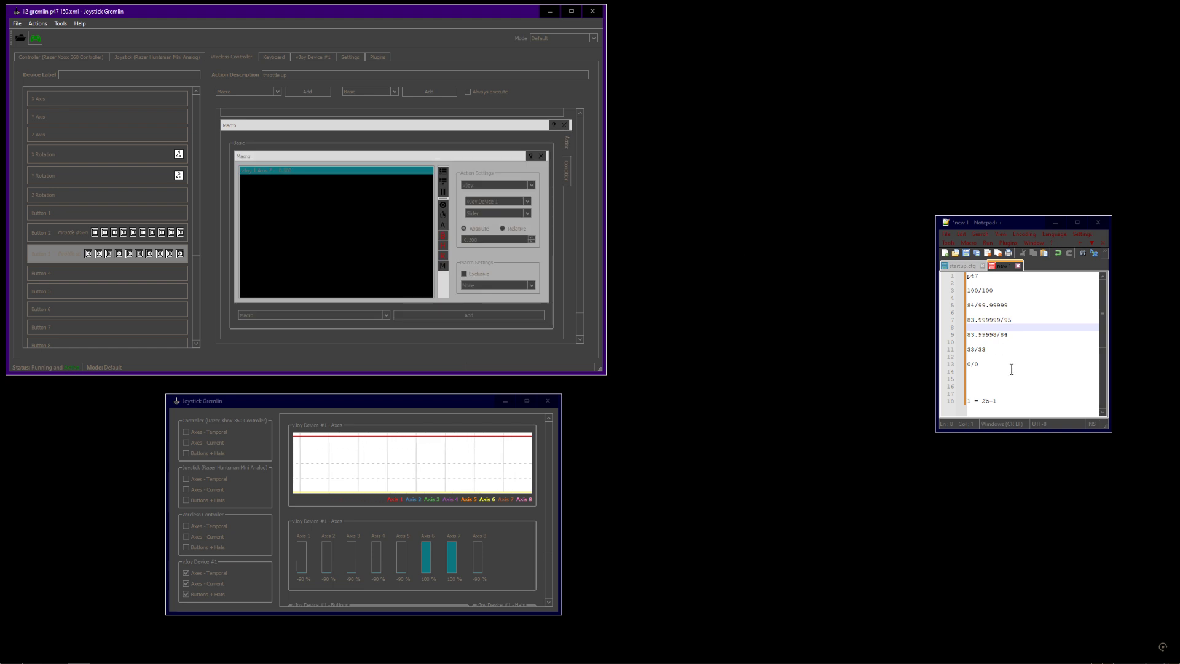
Check the last macro's axis value and condition bounds against the step values selected in the notes
{"action": "left_click_drag", "start_coordinate": [992, 366], "coordinate": [953, 272]}
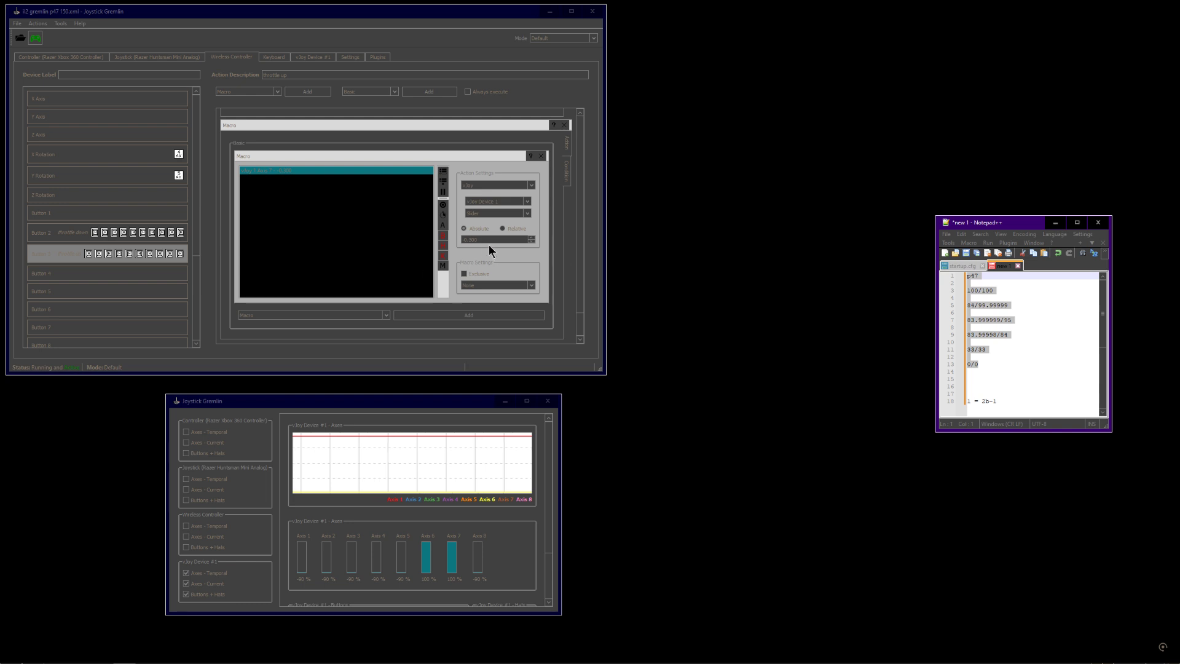
{"action": "left_click_drag", "start_coordinate": [490, 241], "coordinate": [428, 238]}
{"action": "left_click_drag", "start_coordinate": [580, 321], "coordinate": [601, 368]}
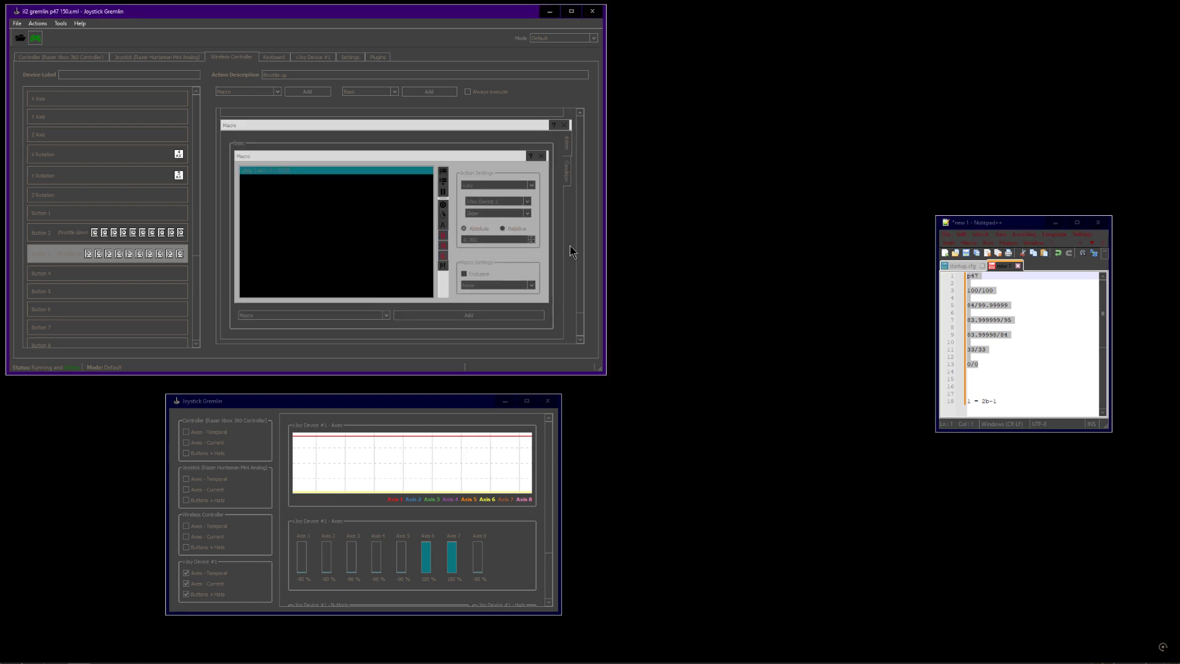
{"action": "left_click", "coordinate": [569, 170]}
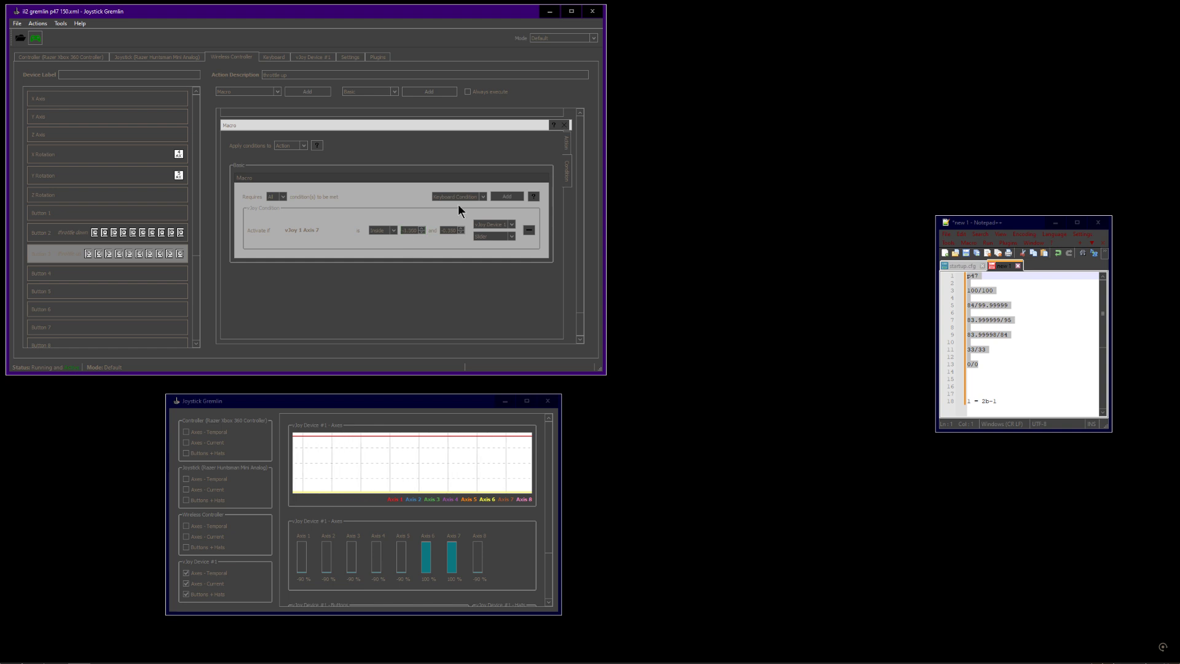
{"action": "left_click", "coordinate": [569, 151]}
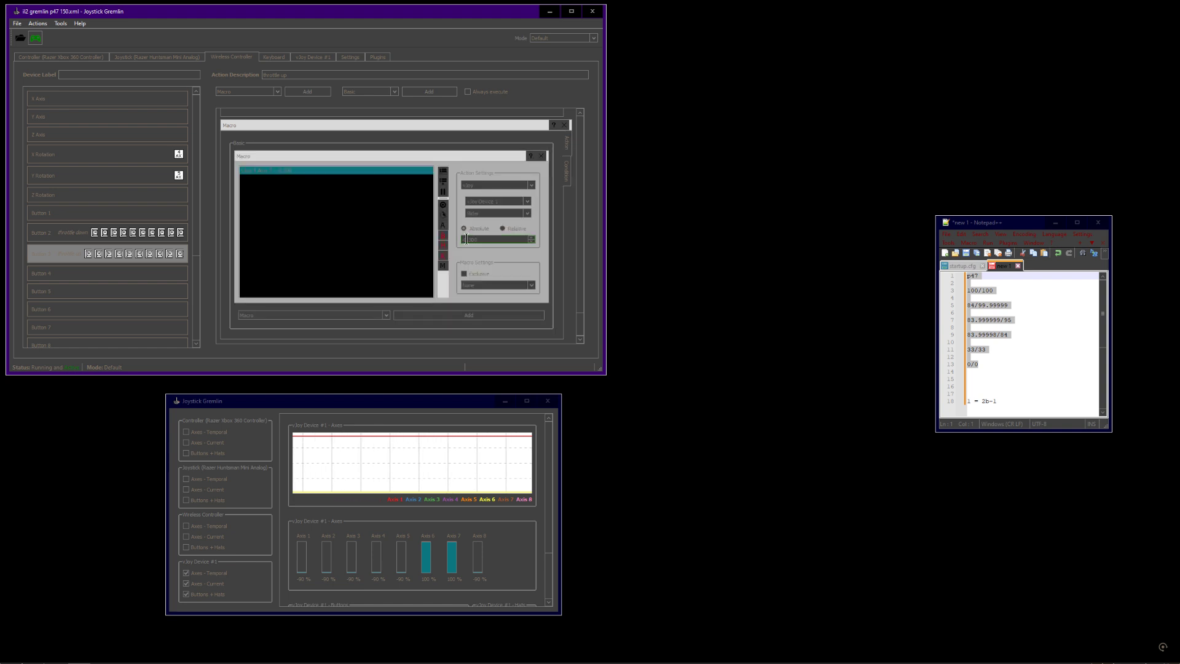
{"action": "left_click", "coordinate": [574, 171]}
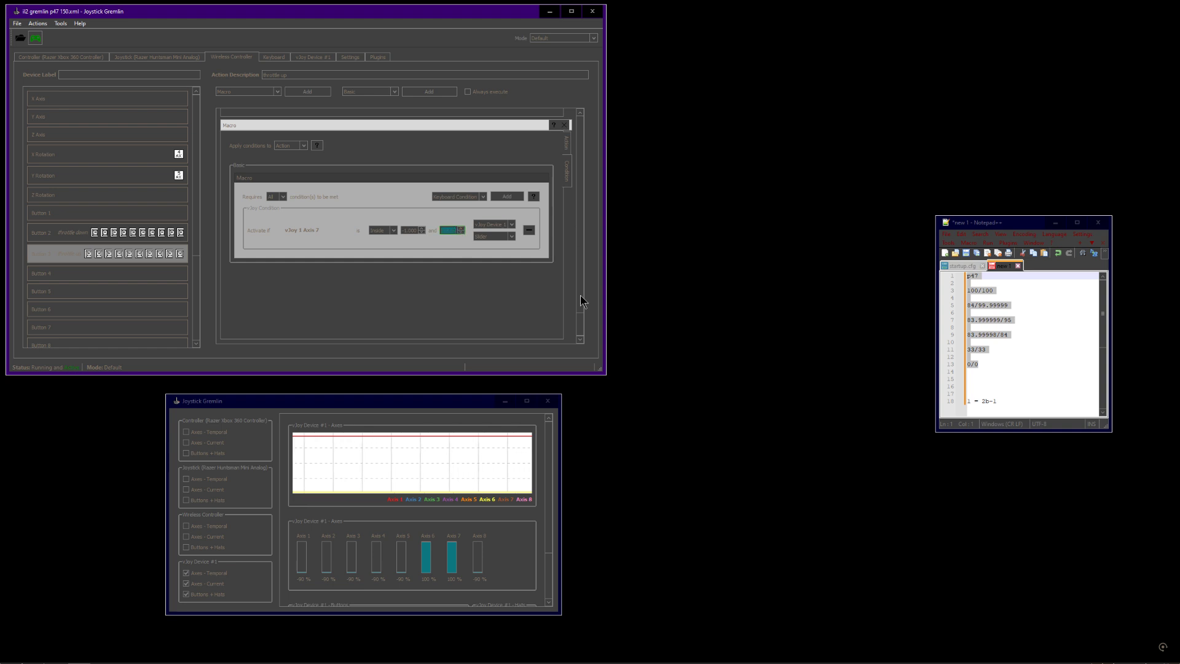
Switch between action and condition views of the last Button 3 macros to review their axis values and bounds
{"action": "left_click_drag", "start_coordinate": [581, 328], "coordinate": [581, 305]}
{"action": "left_click", "coordinate": [568, 178]}
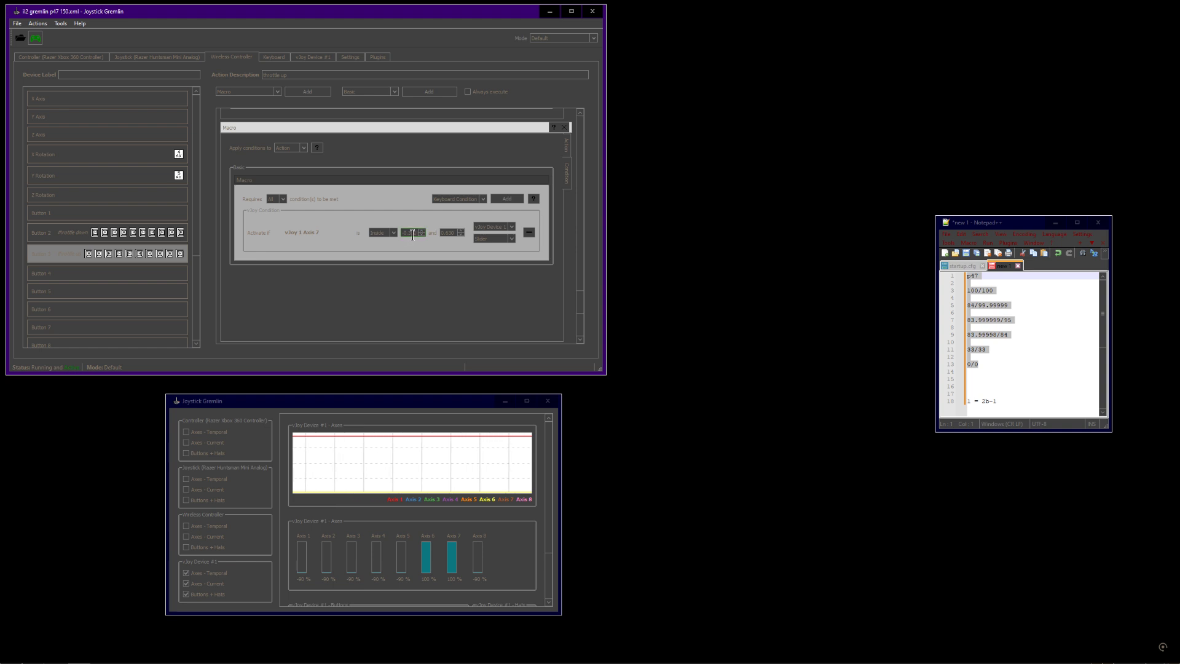
{"action": "left_click", "coordinate": [566, 156]}
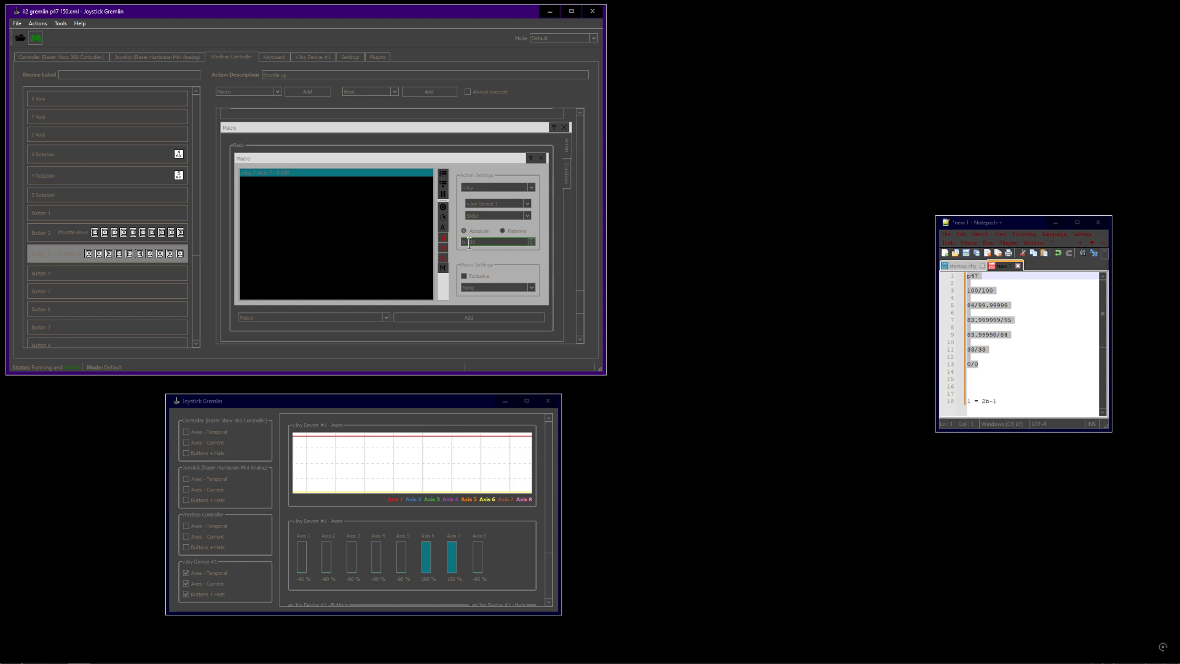
{"action": "left_click", "coordinate": [572, 177]}
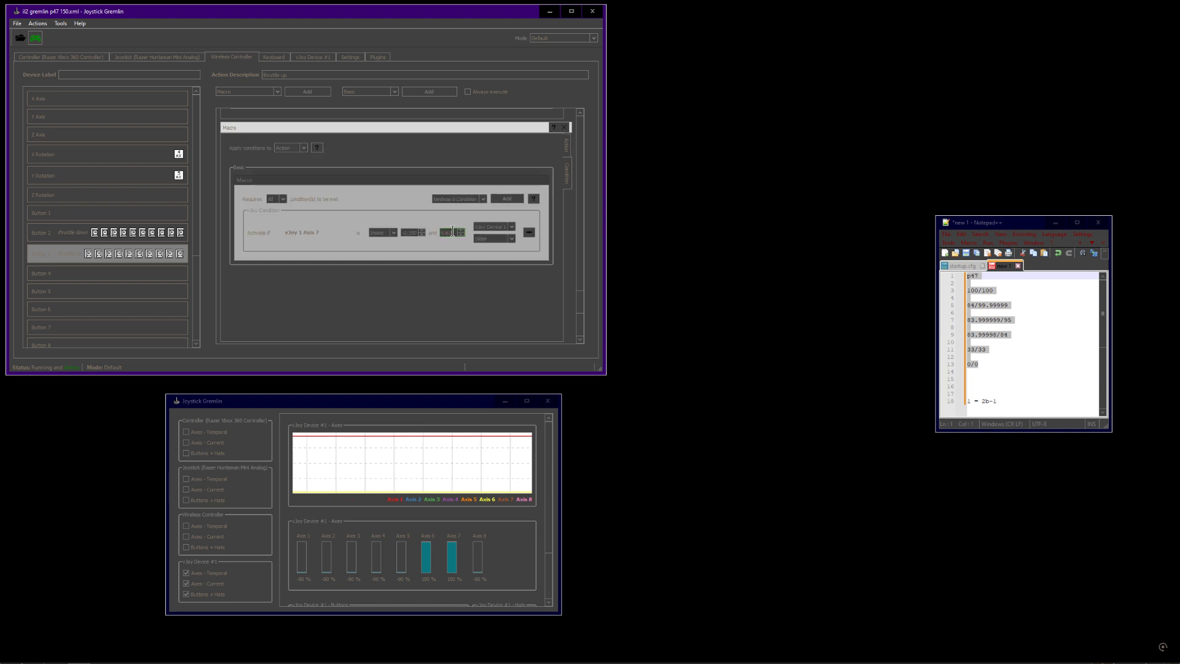
{"action": "left_click", "coordinate": [567, 148]}
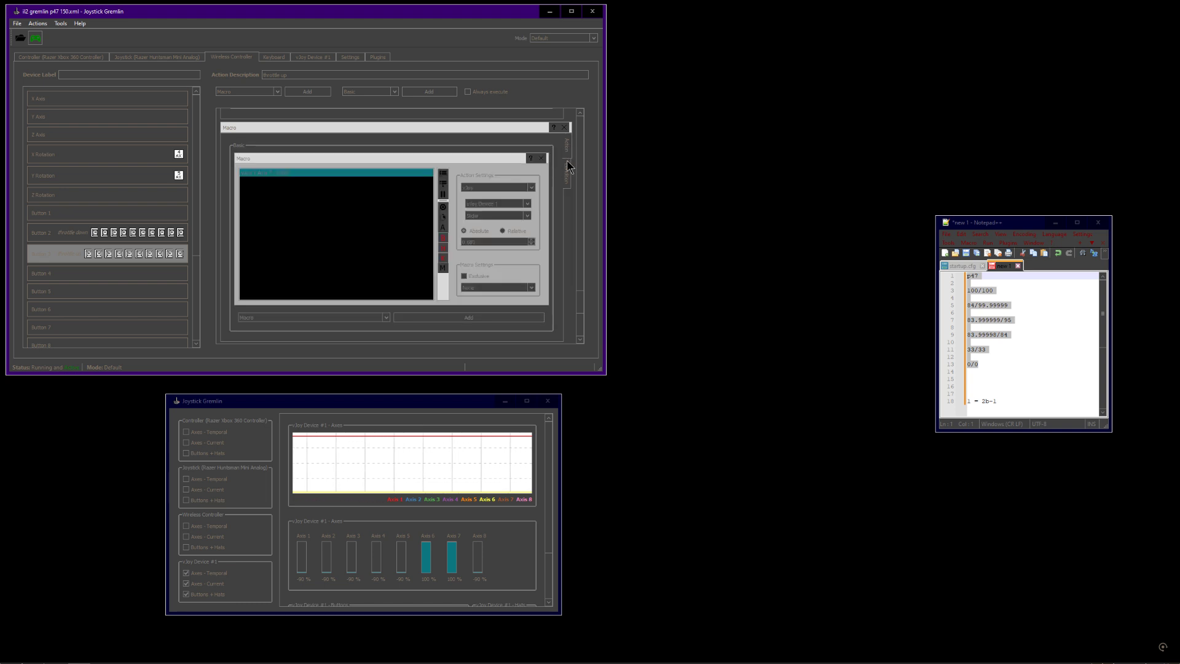
{"action": "left_click", "coordinate": [568, 179]}
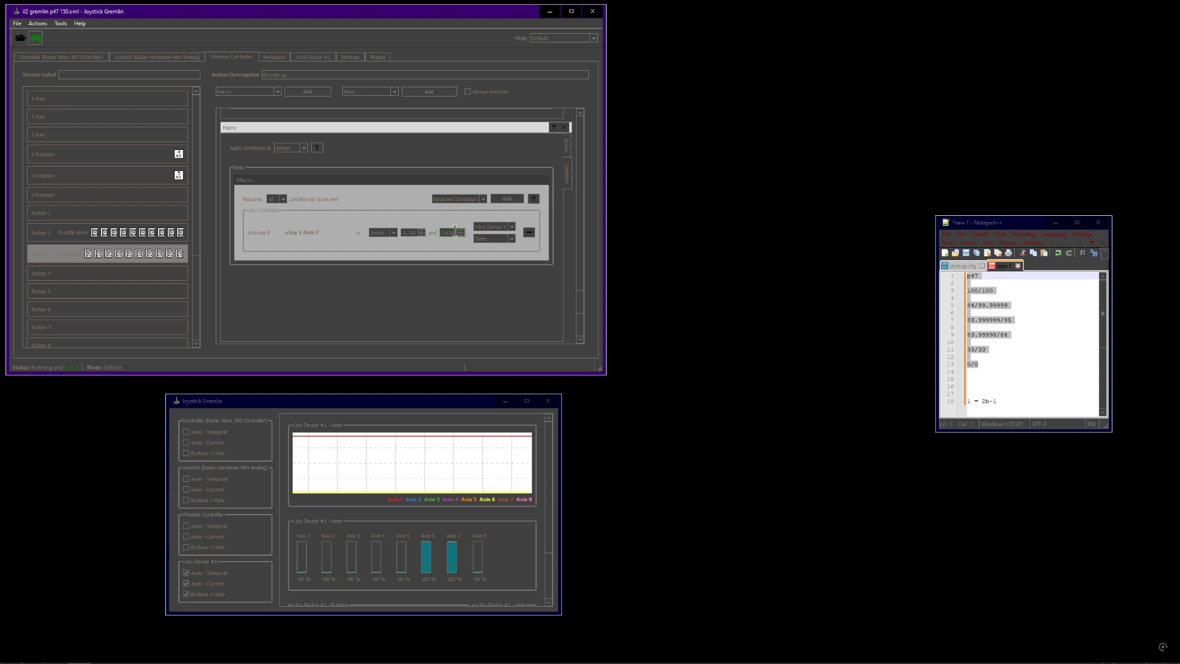
{"action": "scroll", "coordinate": [583, 305], "scroll_direction": "up", "scroll_amount": 3}
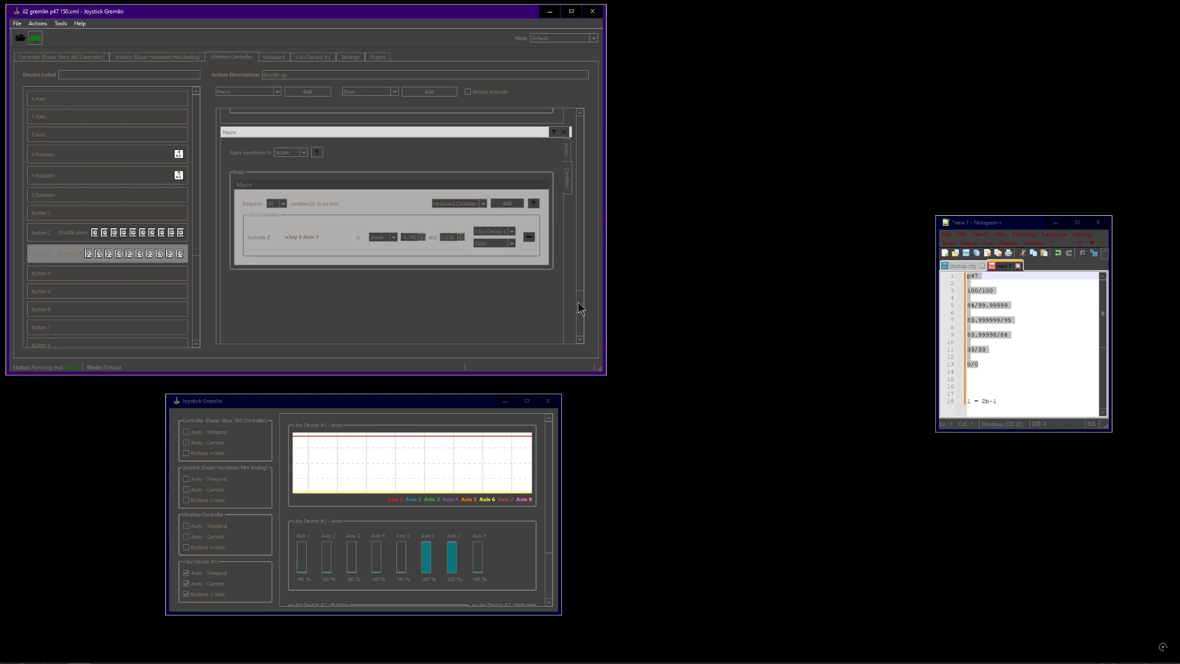
{"action": "scroll", "coordinate": [584, 286], "scroll_direction": "up", "scroll_amount": 2}
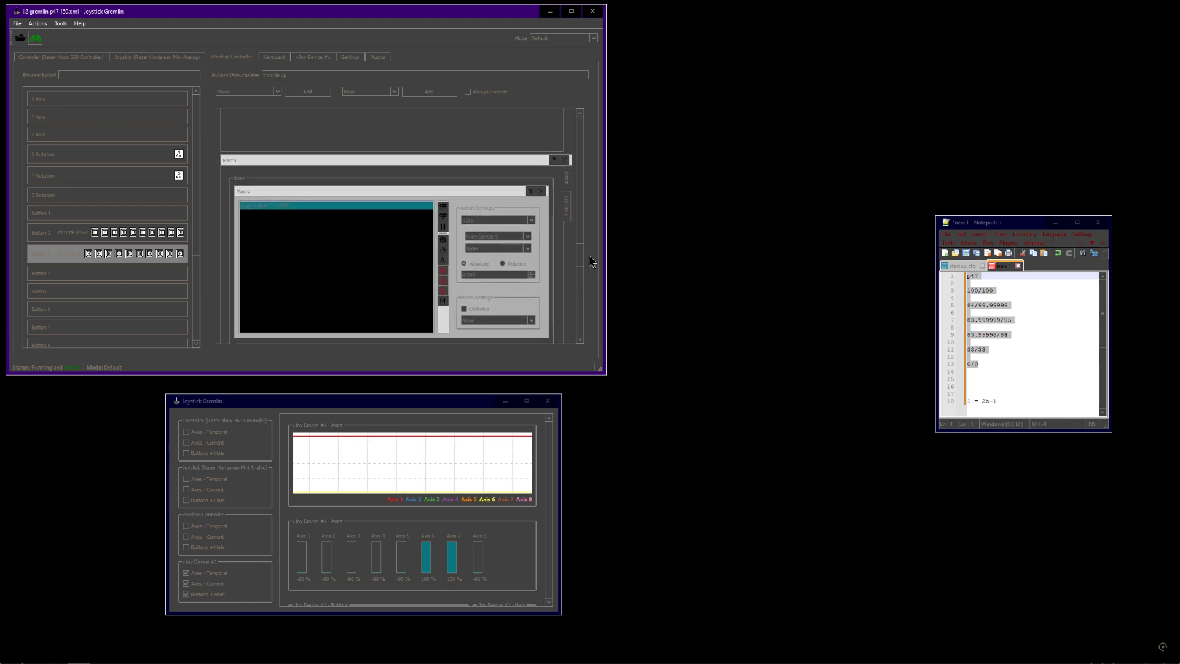
{"action": "scroll", "coordinate": [589, 258], "scroll_direction": "down", "scroll_amount": 4}
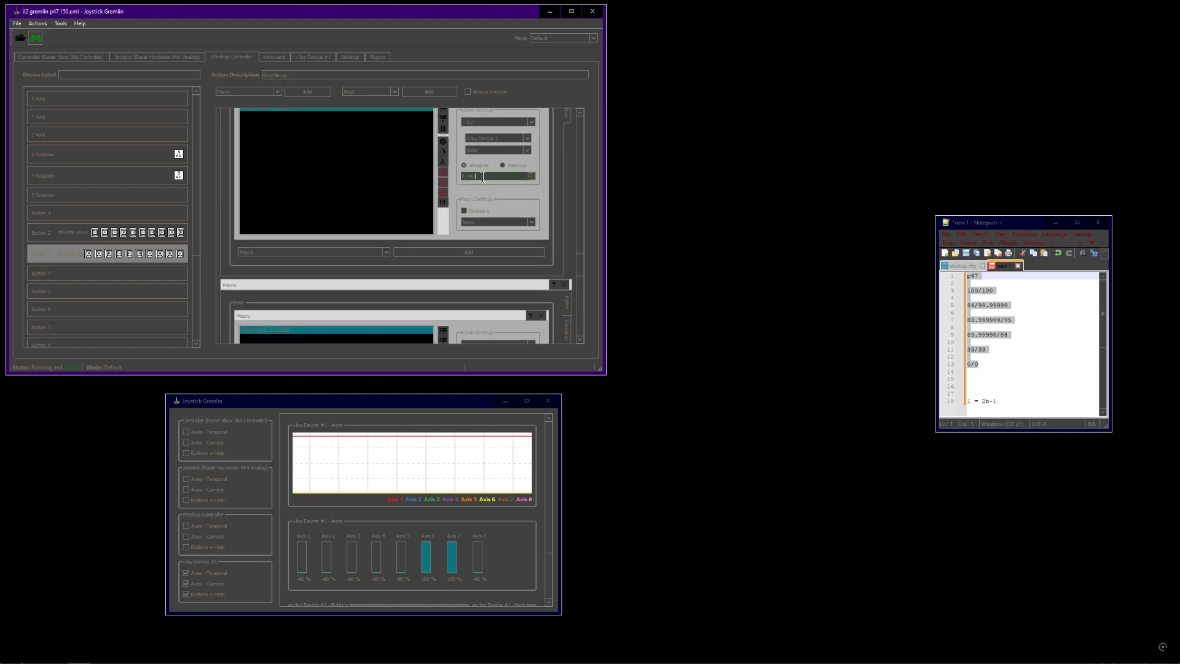
{"action": "scroll", "coordinate": [579, 261], "scroll_direction": "down", "scroll_amount": 1}
{"action": "scroll", "coordinate": [579, 260], "scroll_direction": "down", "scroll_amount": 3}
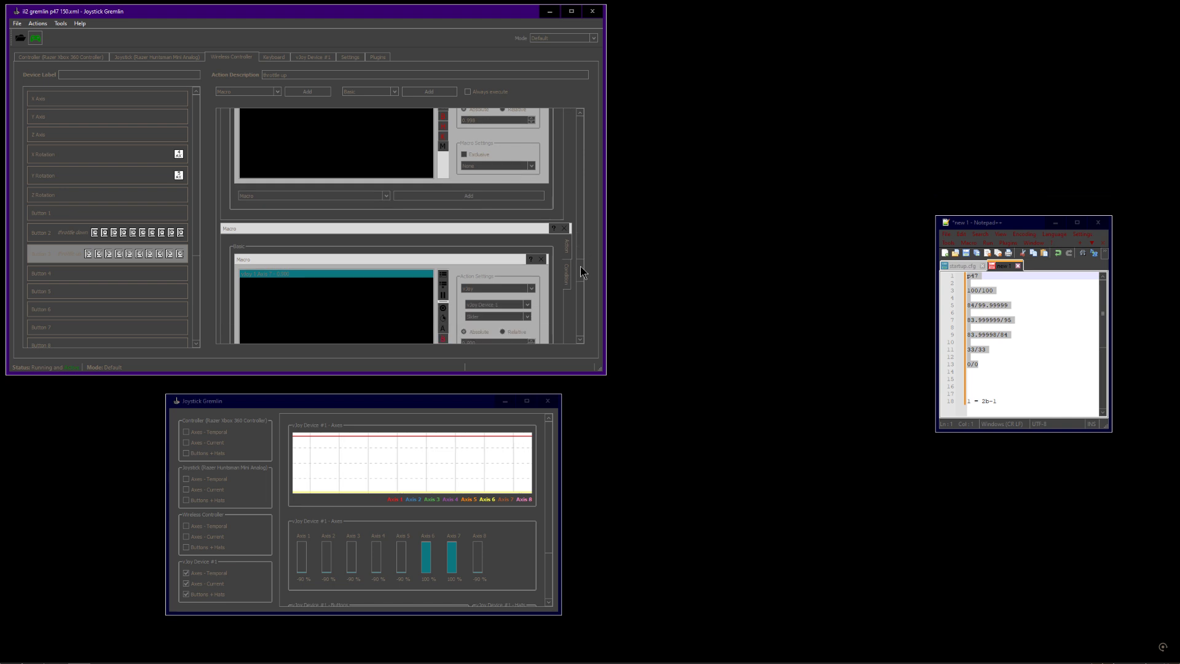
{"action": "left_click", "coordinate": [569, 247]}
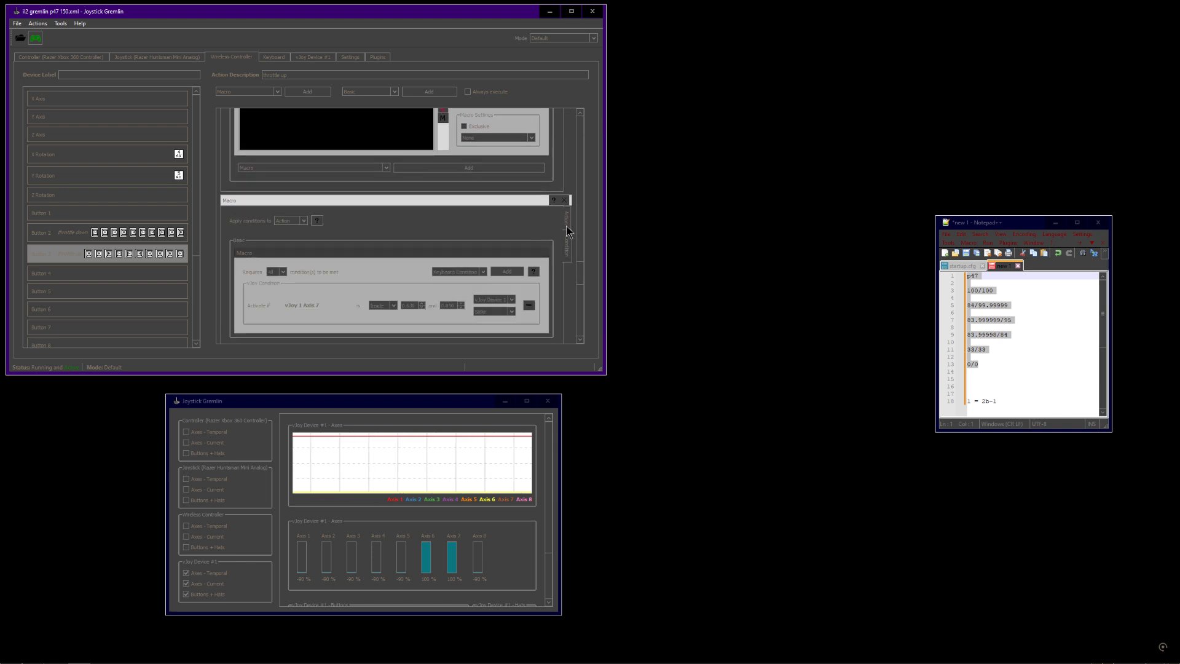
{"action": "left_click", "coordinate": [566, 218]}
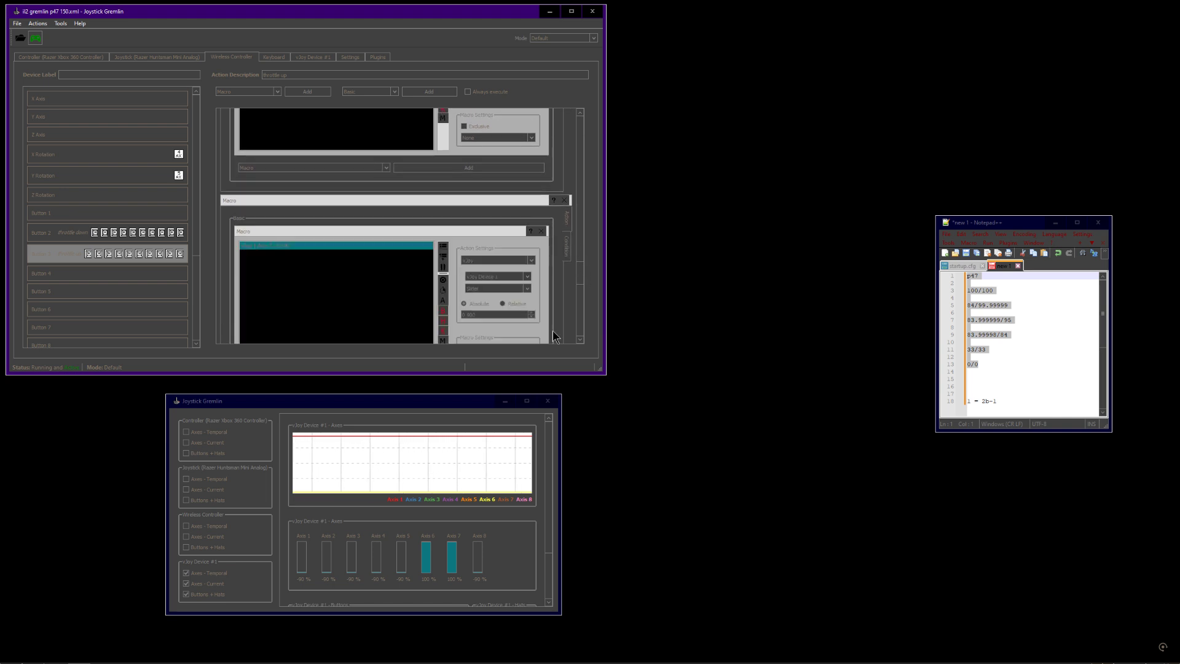
Watch vJoy Axis 6 and Axis 7 respond in the input viewer while testing the throttle buttons
{"action": "left_click", "coordinate": [430, 404]}
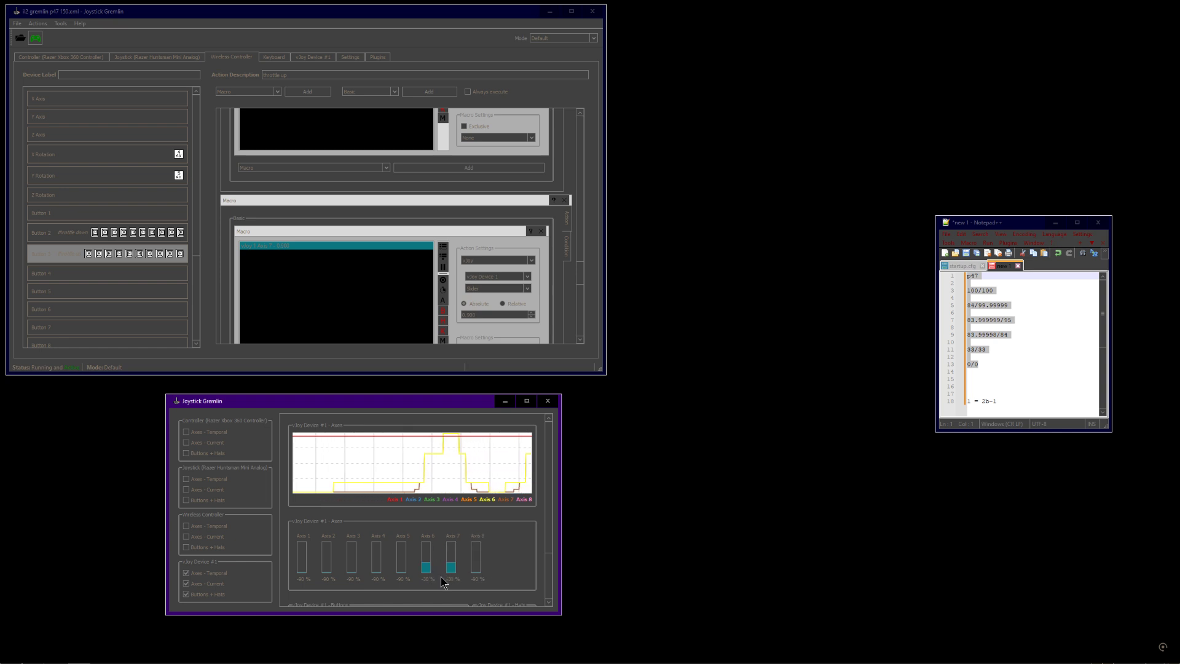
{"action": "left_click", "coordinate": [962, 289]}
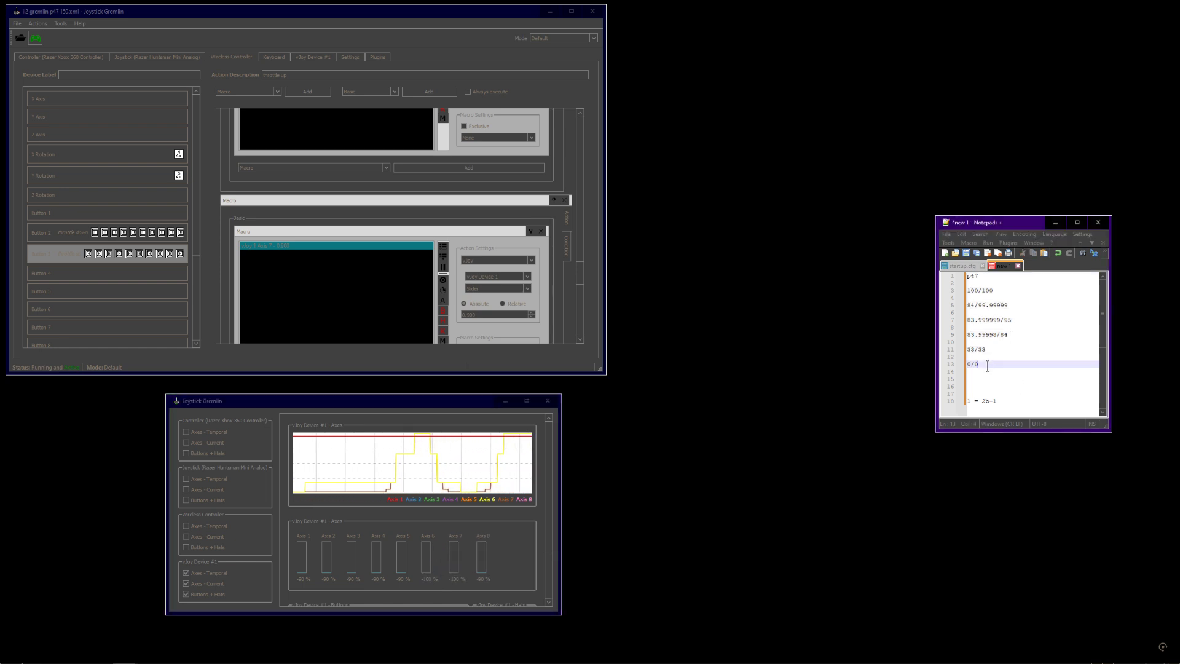
{"action": "left_click", "coordinate": [969, 275]}
Load a recent i2 gremlin profile from the file list
{"action": "left_click", "coordinate": [18, 23]}
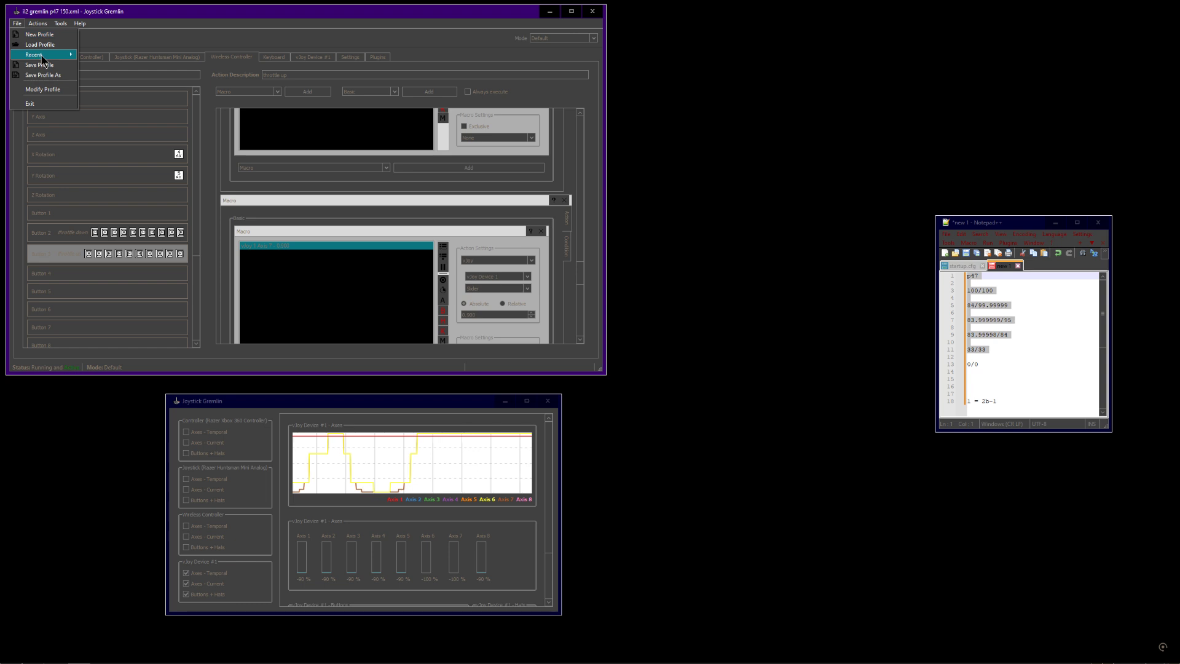
{"action": "mouse_move", "coordinate": [37, 54]}
{"action": "left_click", "coordinate": [131, 90]}
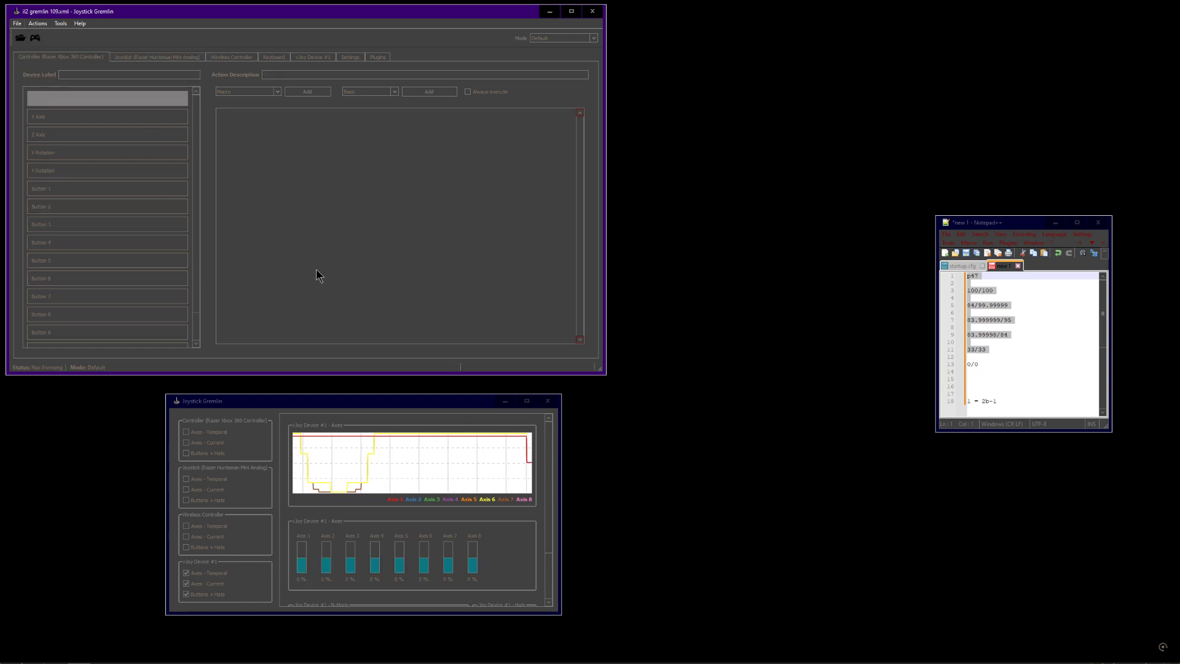
Open the Window Controller's Button 3 throttle up and Button 2 throttle down macros
{"action": "left_click", "coordinate": [386, 413]}
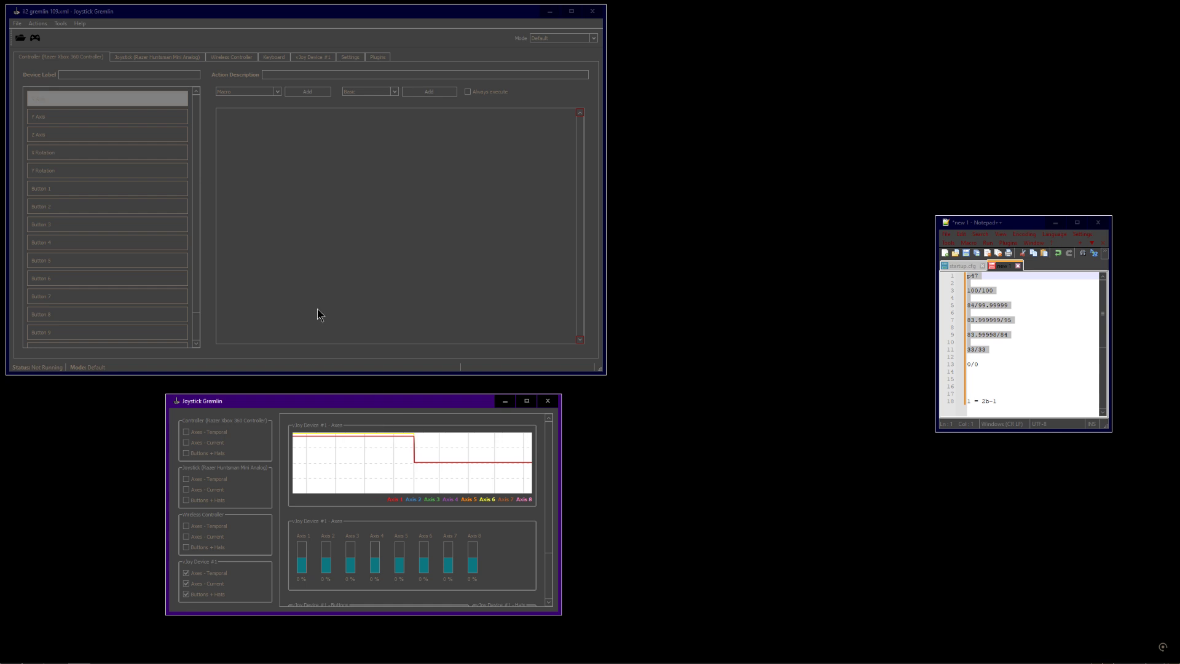
{"action": "left_click", "coordinate": [237, 55]}
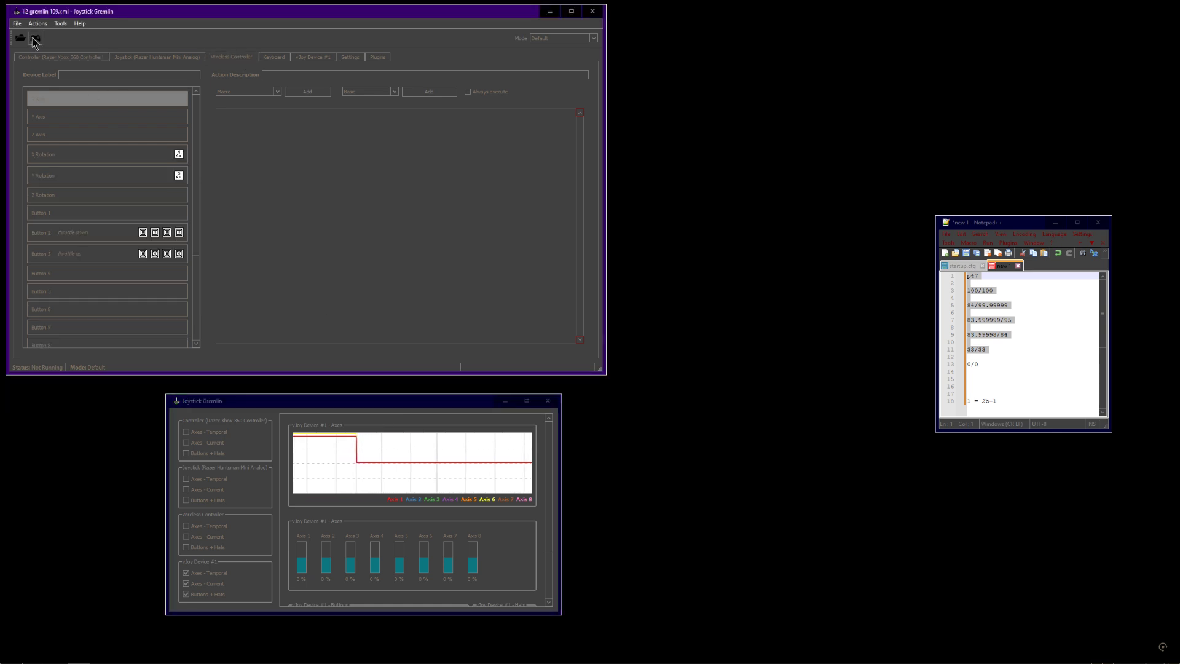
{"action": "left_click", "coordinate": [105, 254]}
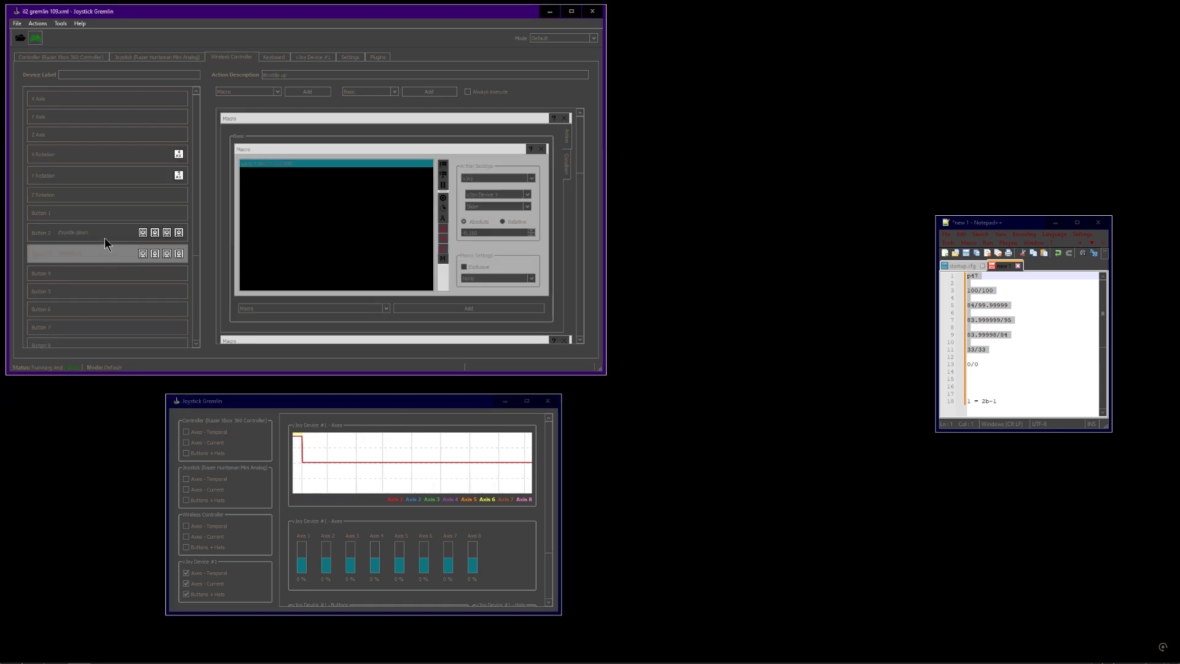
{"action": "left_click", "coordinate": [105, 237]}
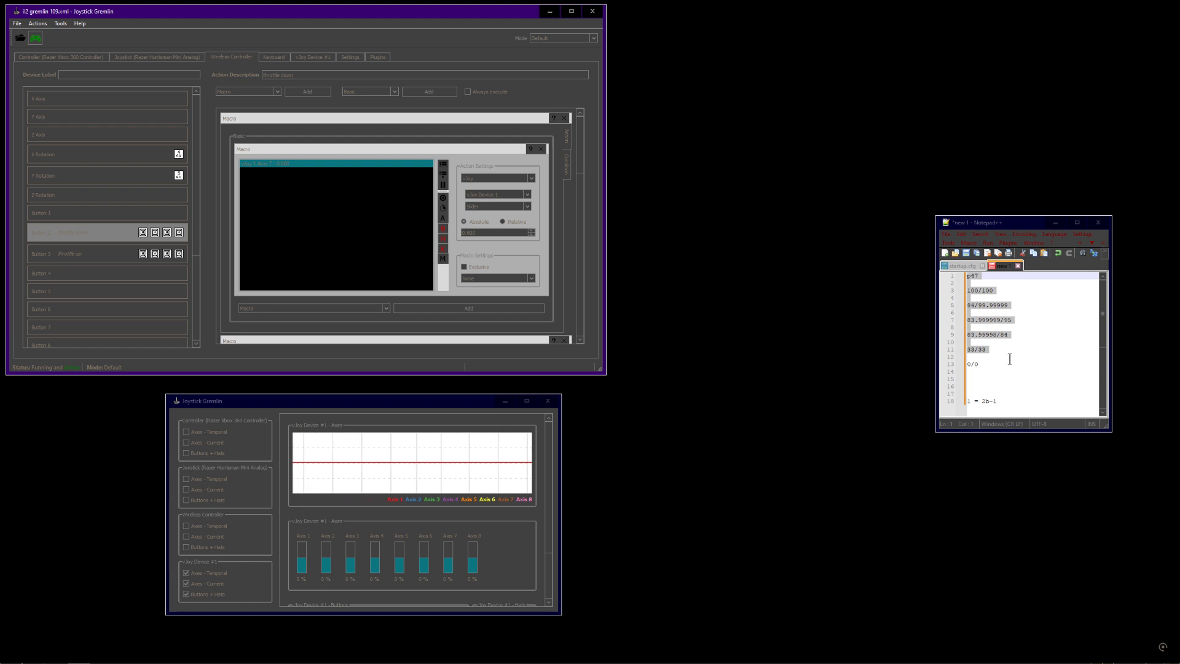
Examine the Button 2 macro's axis action value against the step values in the notes
{"action": "left_click", "coordinate": [876, 321]}
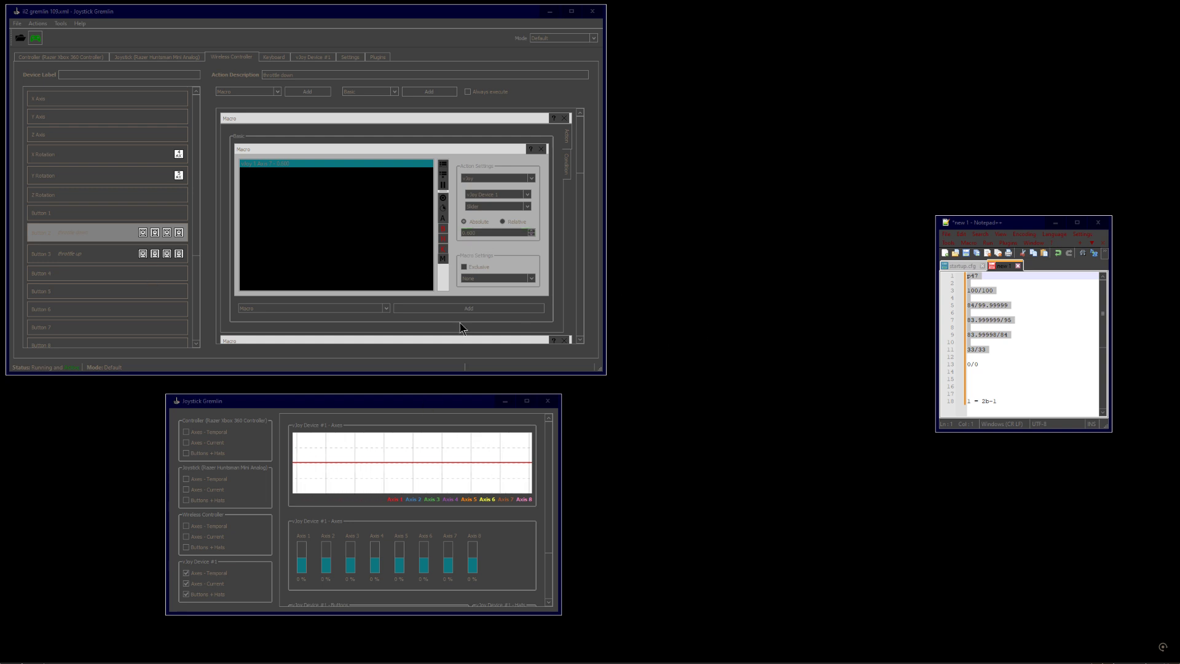
{"action": "left_click", "coordinate": [425, 408]}
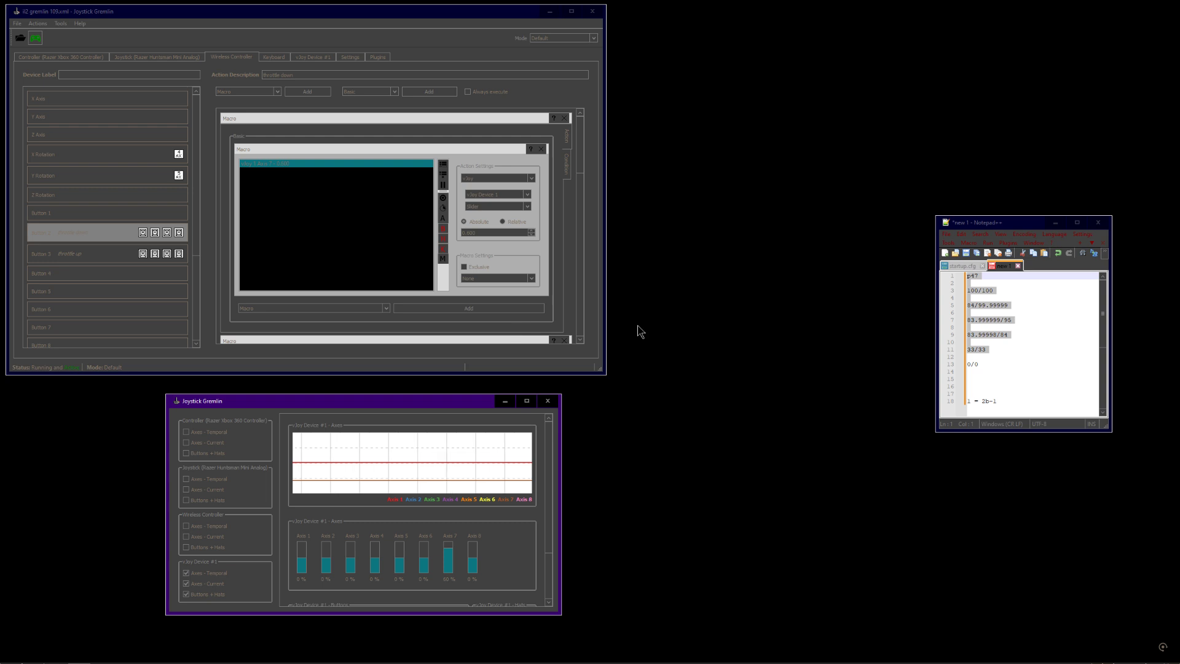
{"action": "left_click_drag", "start_coordinate": [756, 191], "coordinate": [722, 233]}
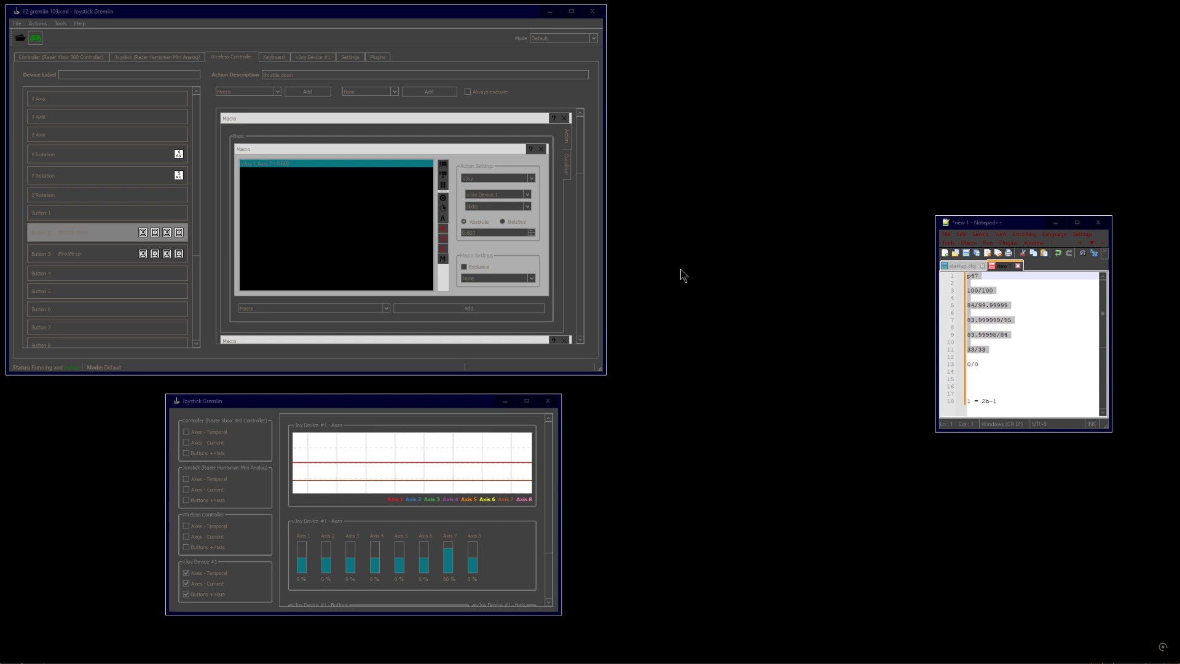
{"action": "left_click", "coordinate": [1040, 356]}
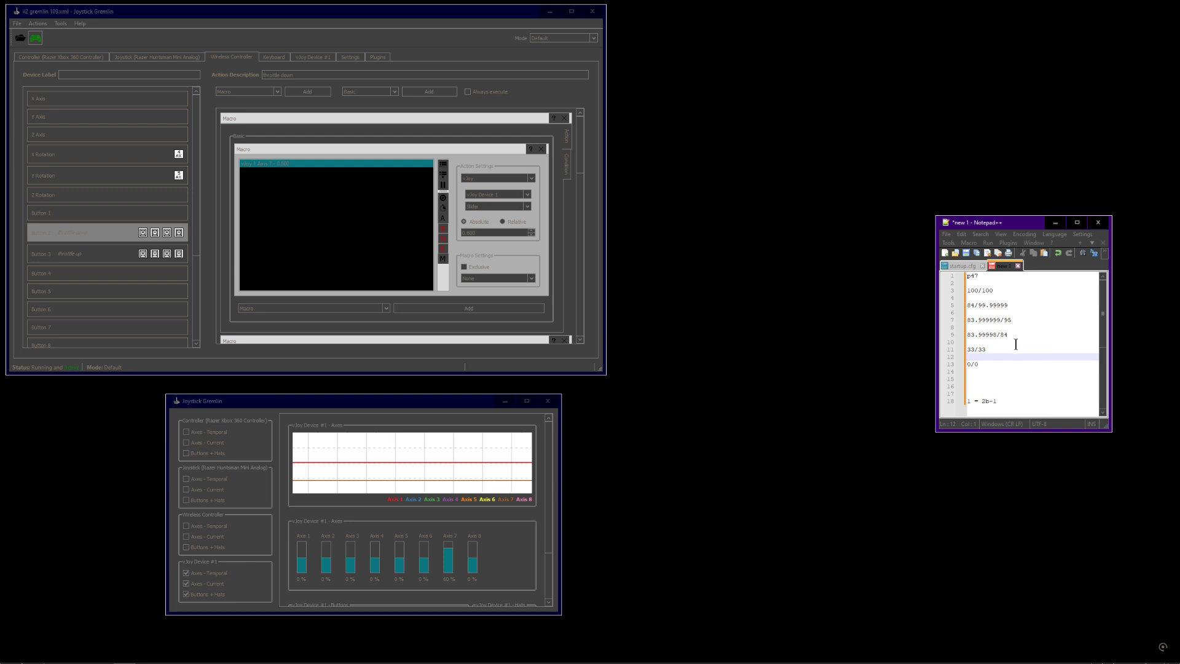
{"action": "left_click", "coordinate": [494, 232]}
{"action": "left_click_drag", "start_coordinate": [449, 242], "coordinate": [460, 236]}
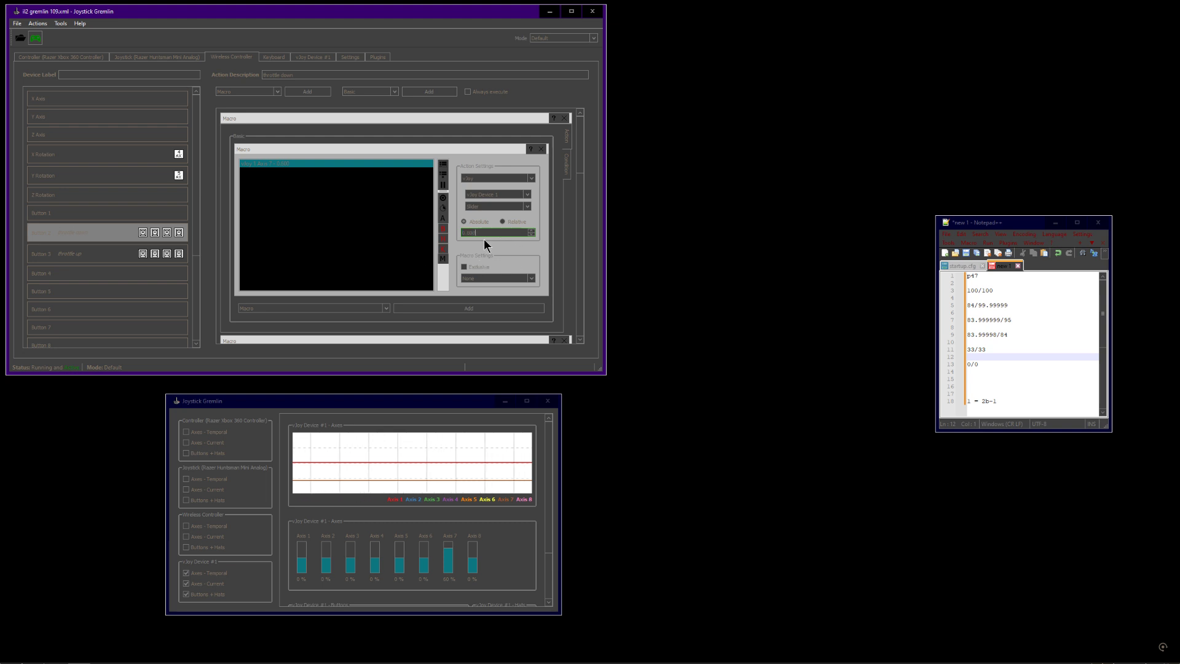
{"action": "mouse_move", "coordinate": [581, 148]}
{"action": "left_mouse_down"}
{"action": "mouse_move", "coordinate": [604, 337]}
{"action": "mouse_move", "coordinate": [589, 294]}
{"action": "mouse_move", "coordinate": [592, 133]}
{"action": "left_mouse_up"}
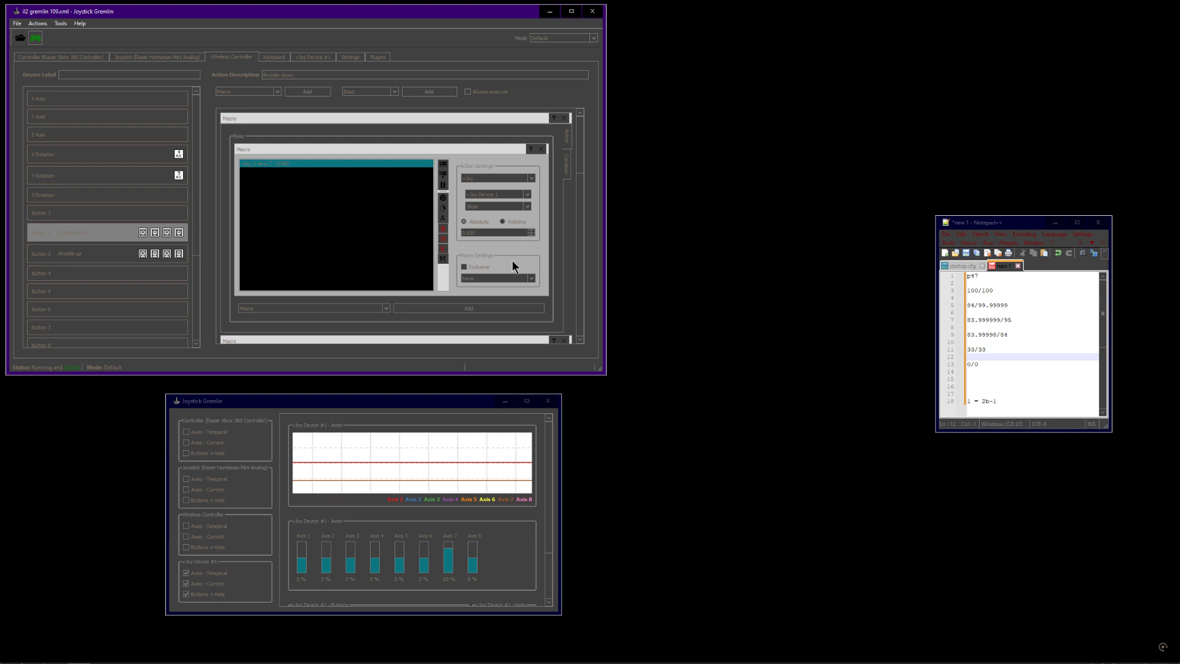
{"action": "left_click", "coordinate": [730, 229]}
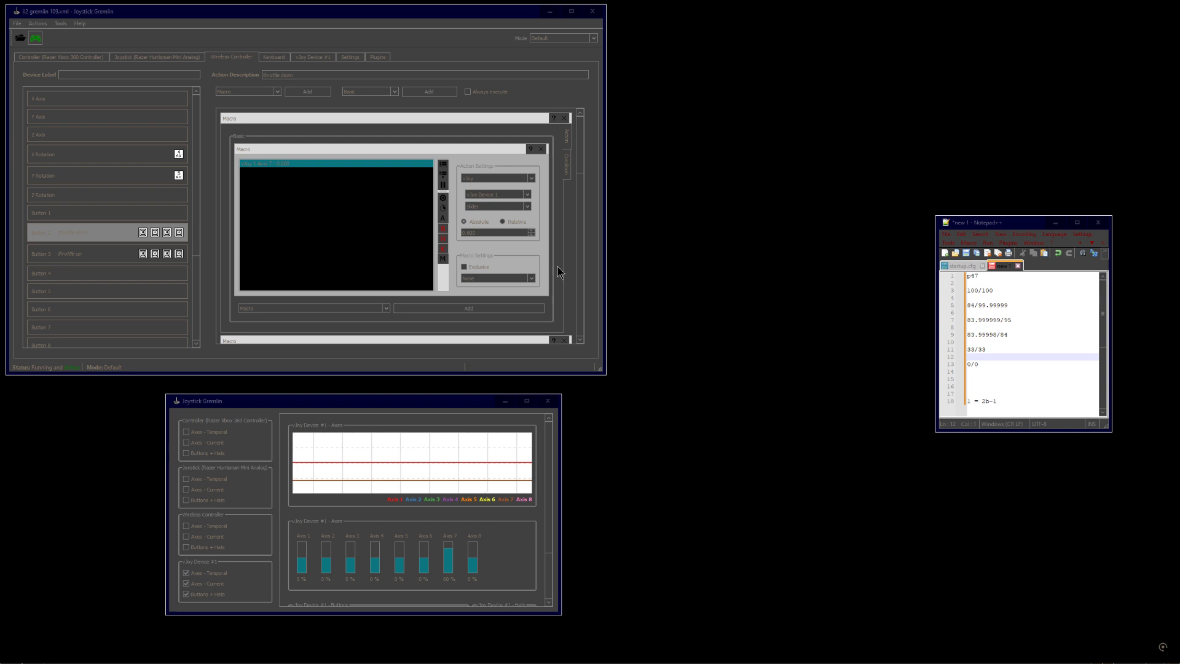
{"action": "double_click", "coordinate": [474, 232]}
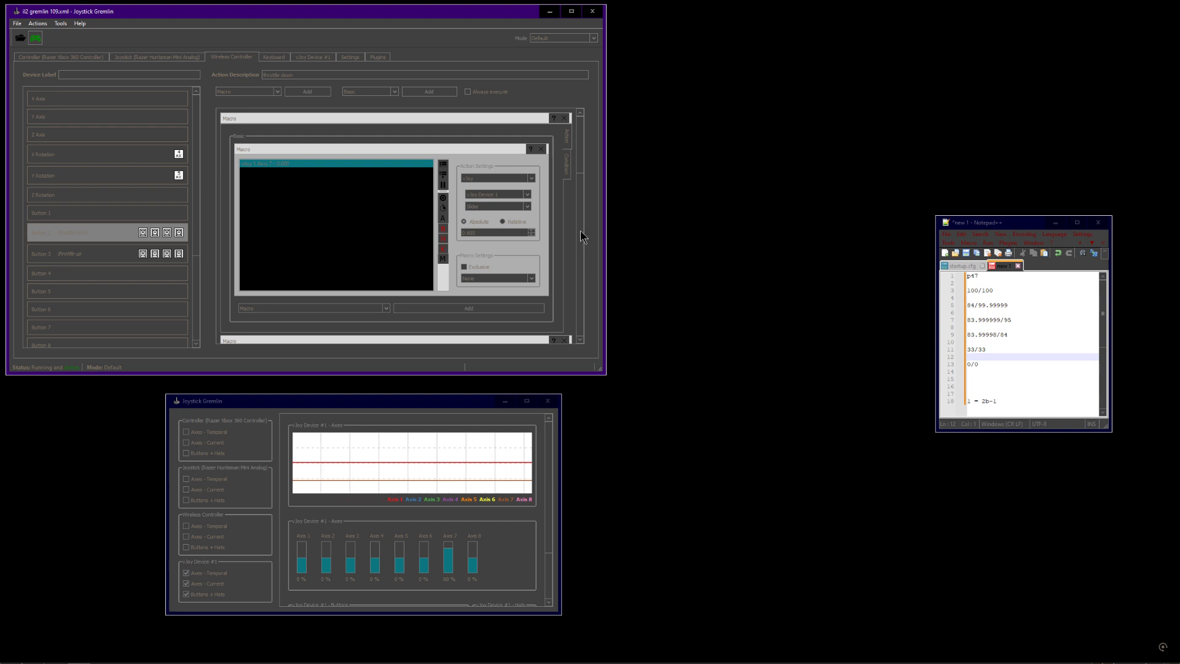
{"action": "left_click", "coordinate": [476, 234]}
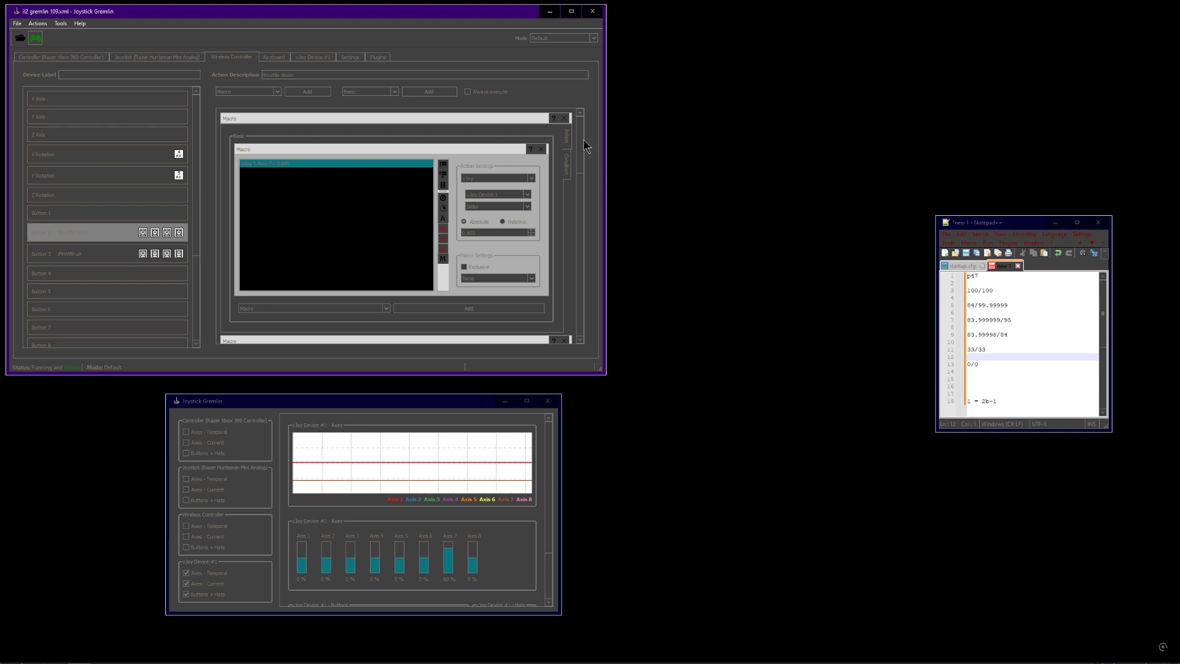
{"action": "mouse_move", "coordinate": [582, 140]}
{"action": "left_mouse_down"}
{"action": "mouse_move", "coordinate": [584, 279]}
{"action": "mouse_move", "coordinate": [571, 325]}
{"action": "mouse_move", "coordinate": [592, 131]}
{"action": "left_mouse_up"}
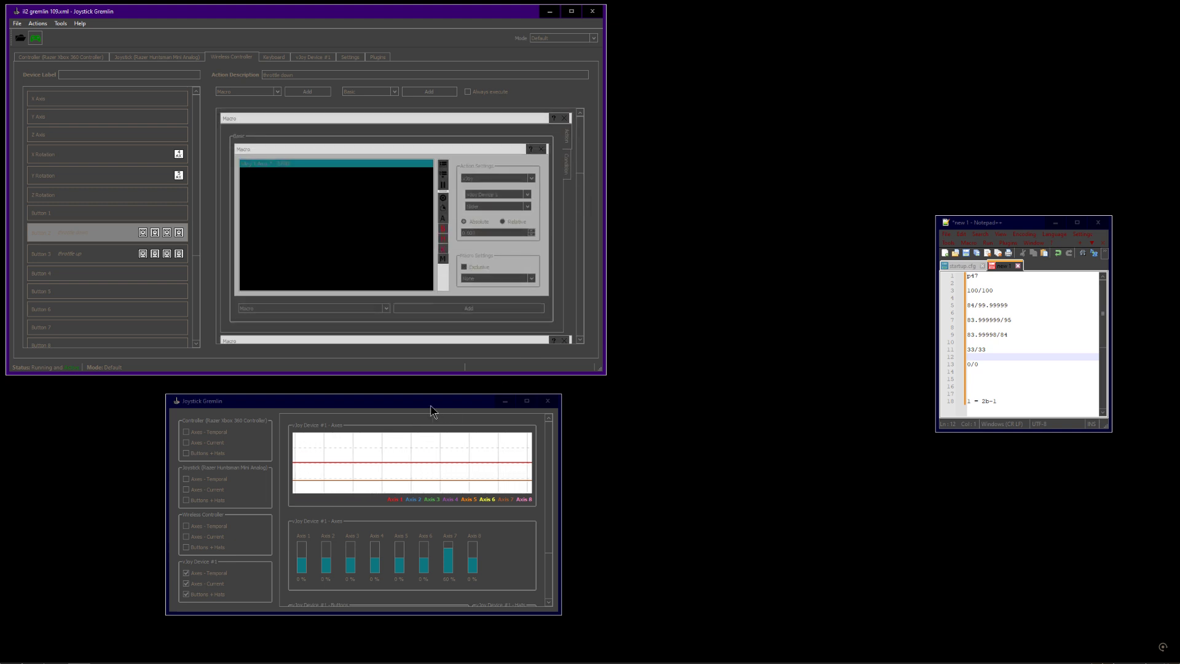
Move the input viewer window up and show the Button 2 macro's vJoy Axis 7 condition
{"action": "left_click_drag", "start_coordinate": [431, 406], "coordinate": [416, 393]}
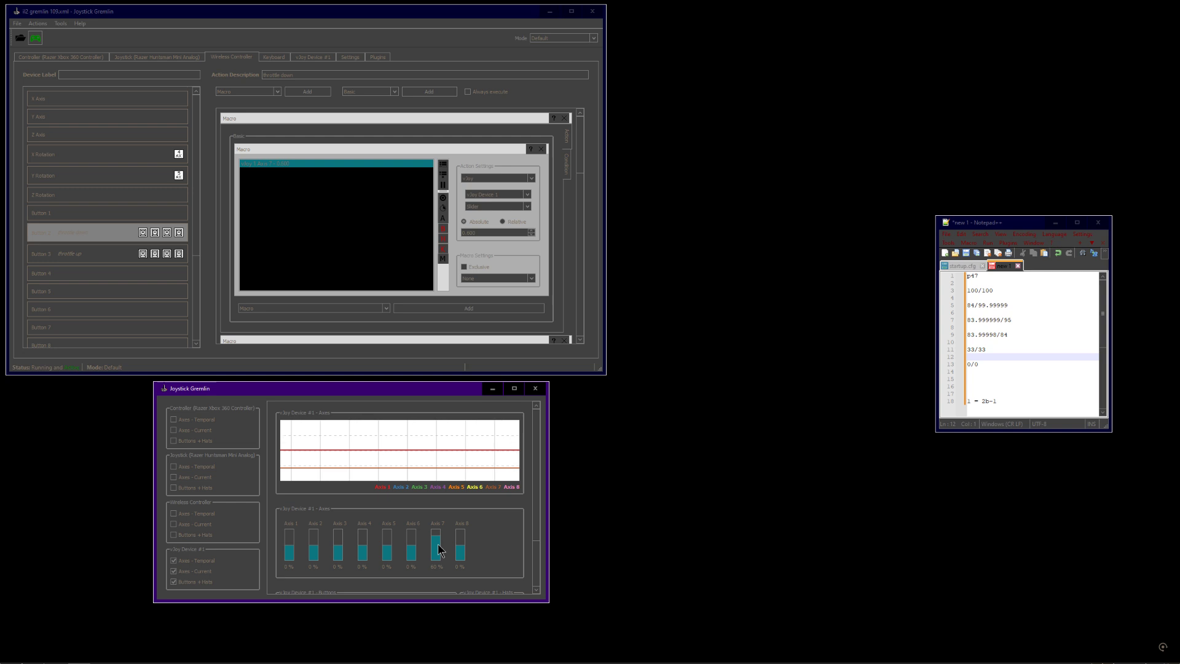
{"action": "left_click", "coordinate": [568, 170]}
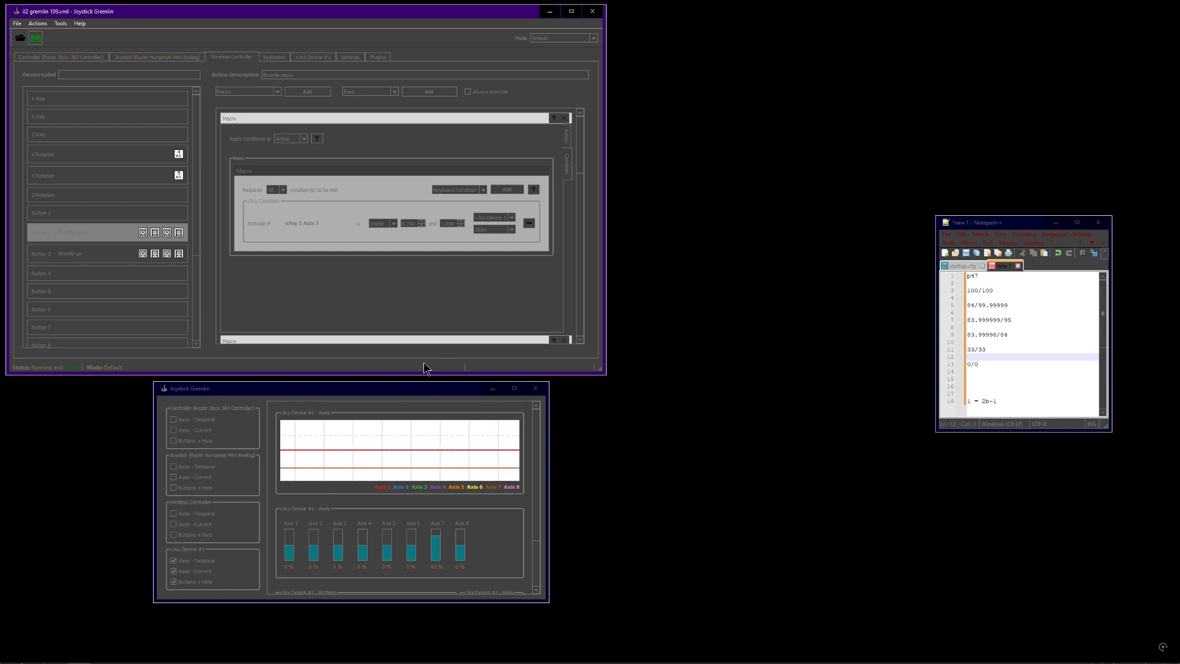
{"action": "left_click", "coordinate": [404, 394]}
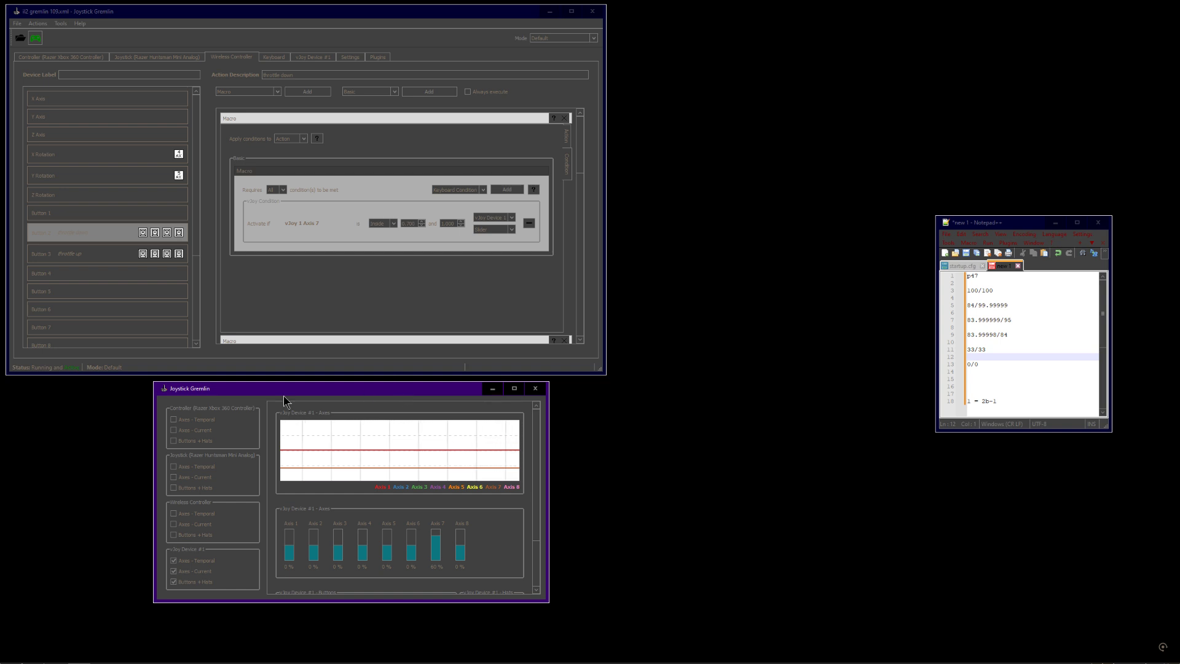
{"action": "left_click", "coordinate": [115, 407]}
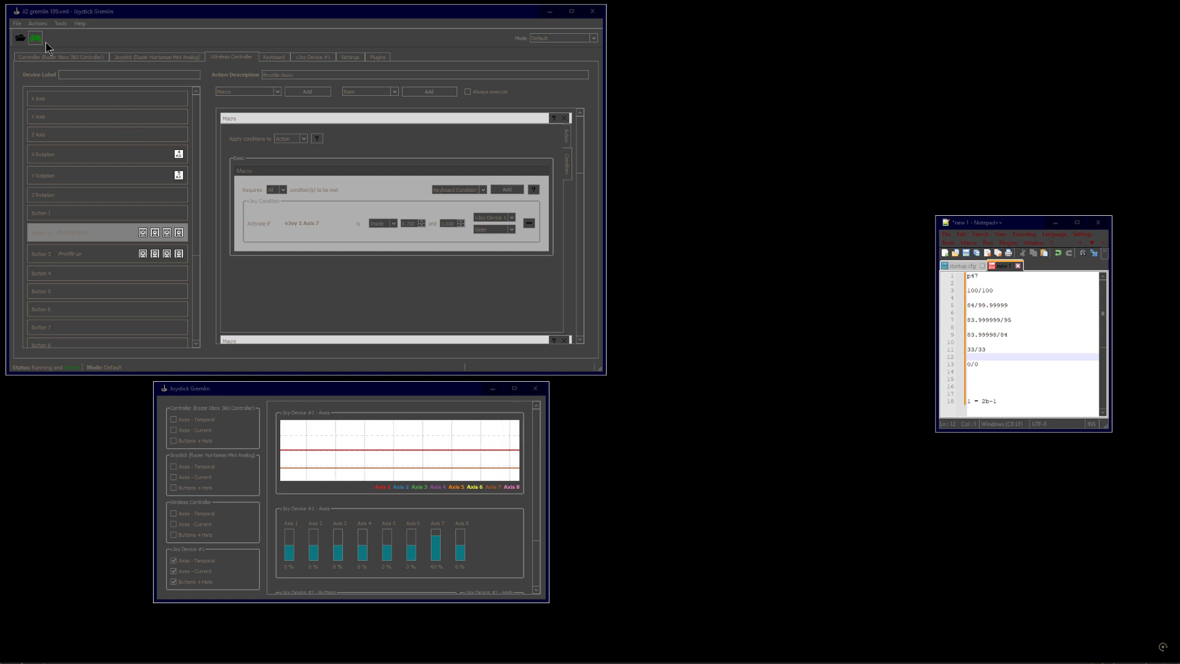
Reload the same recent i2 gremlin profile from the file list
{"action": "left_click", "coordinate": [16, 24]}
{"action": "mouse_move", "coordinate": [50, 57]}
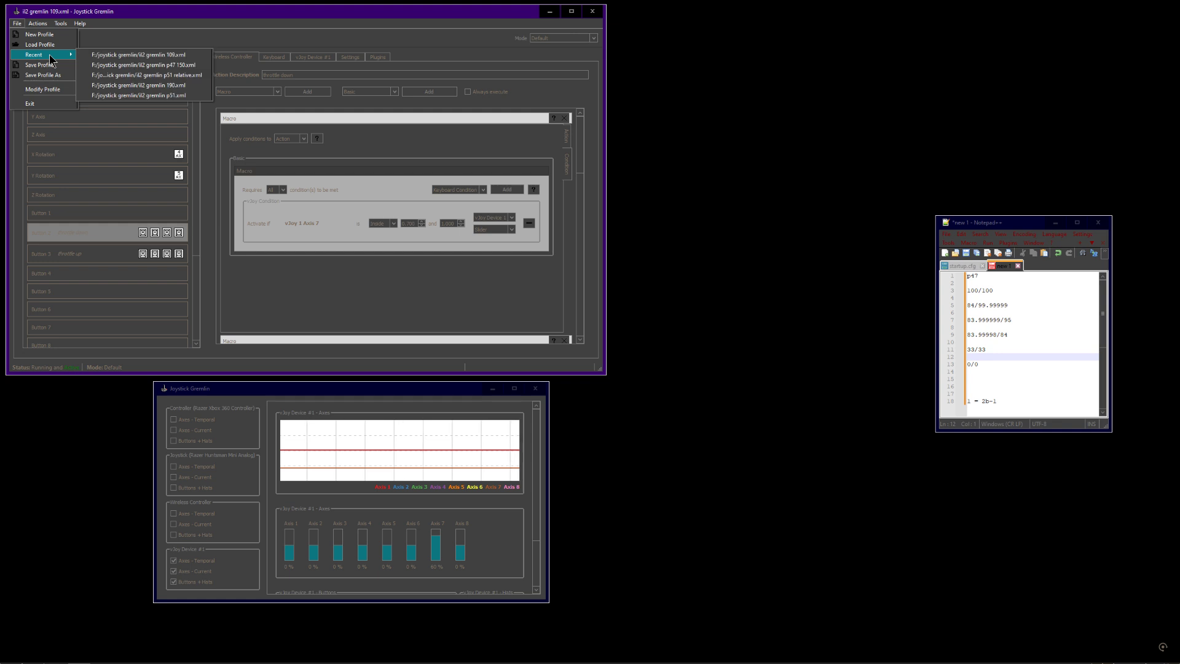
{"action": "left_click", "coordinate": [113, 86]}
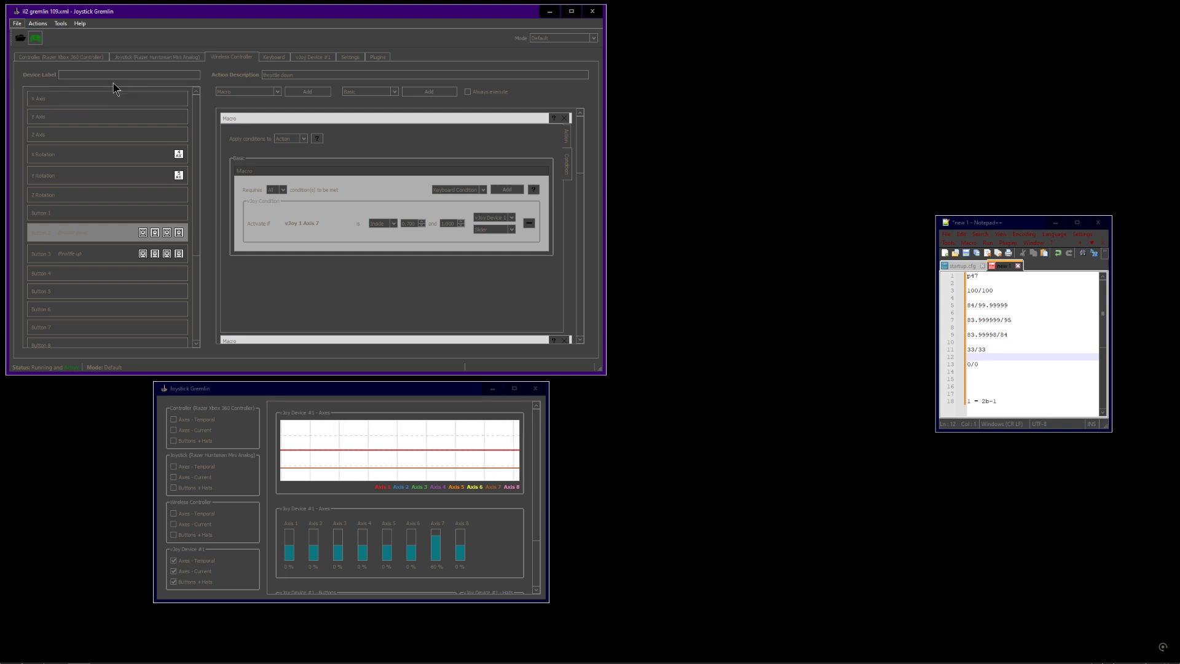
Restart the profile, open the Window Controller's Button 2 throttle down macro and scroll down through its macro actions
{"action": "left_click", "coordinate": [35, 38]}
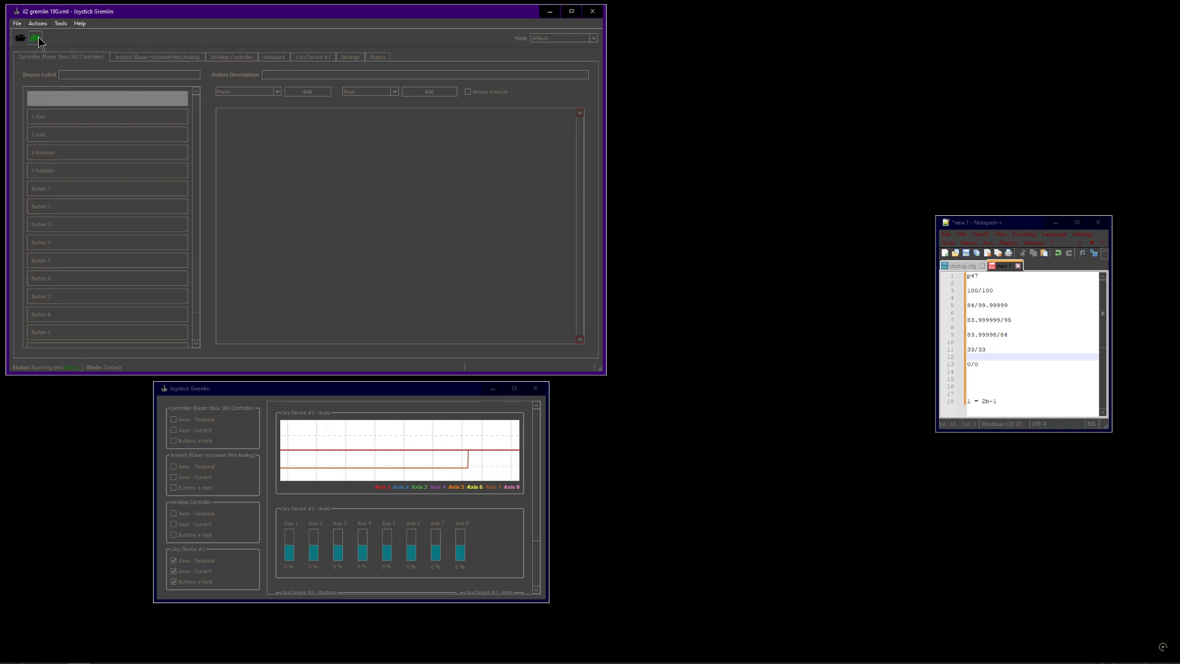
{"action": "left_click", "coordinate": [237, 58]}
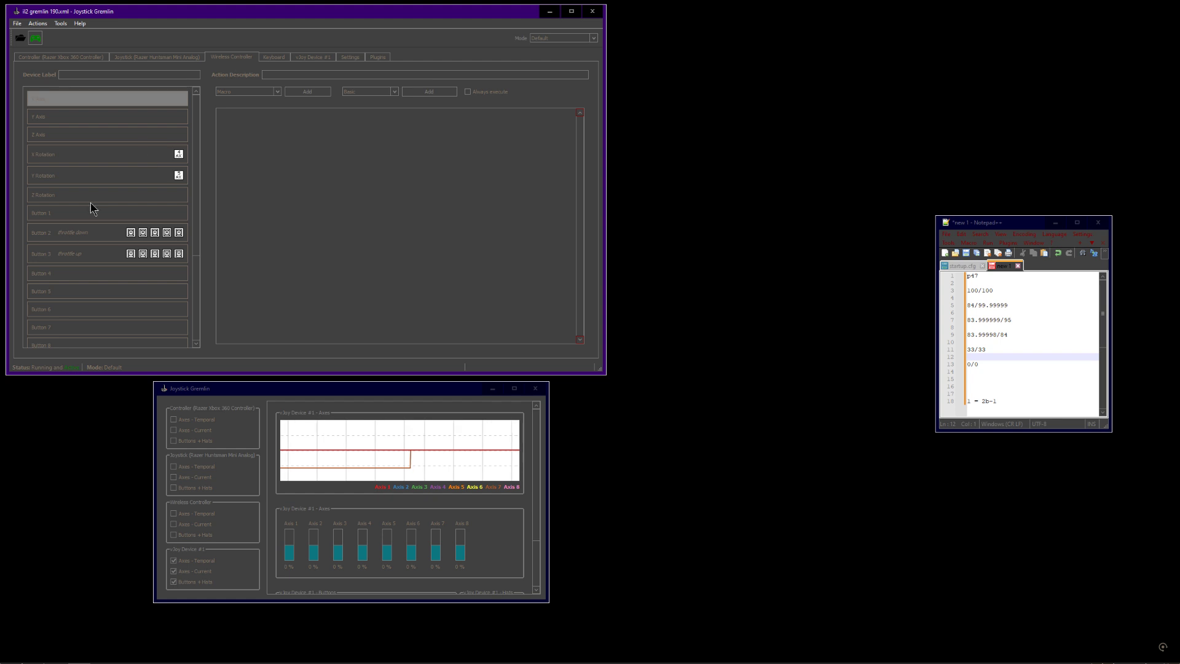
{"action": "left_click", "coordinate": [79, 233]}
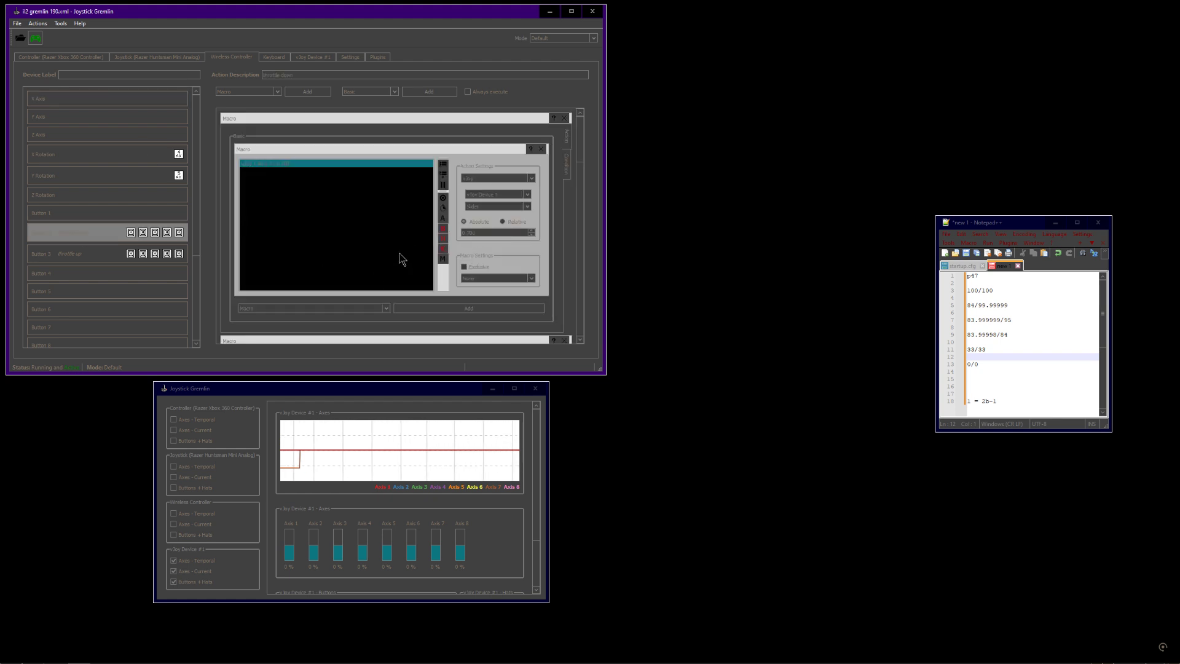
{"action": "left_click", "coordinate": [533, 232]}
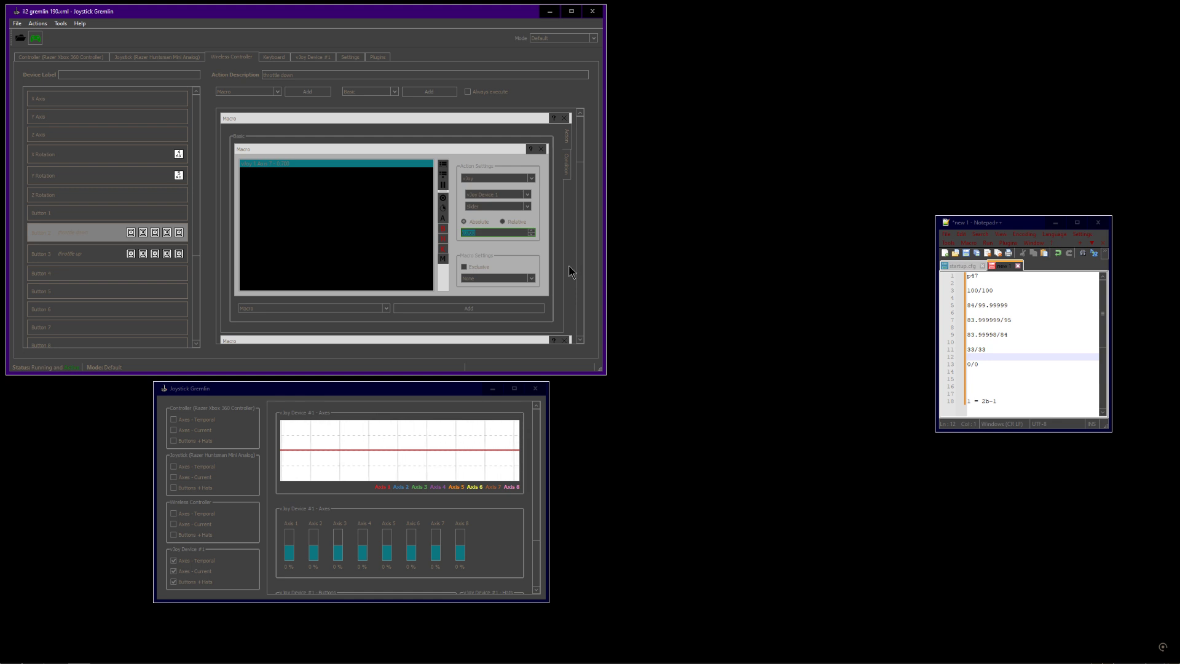
{"action": "left_click_drag", "start_coordinate": [579, 149], "coordinate": [606, 163]}
Toggle the profile's activation and check the vJoy axis response in the input viewer
{"action": "left_click", "coordinate": [378, 433]}
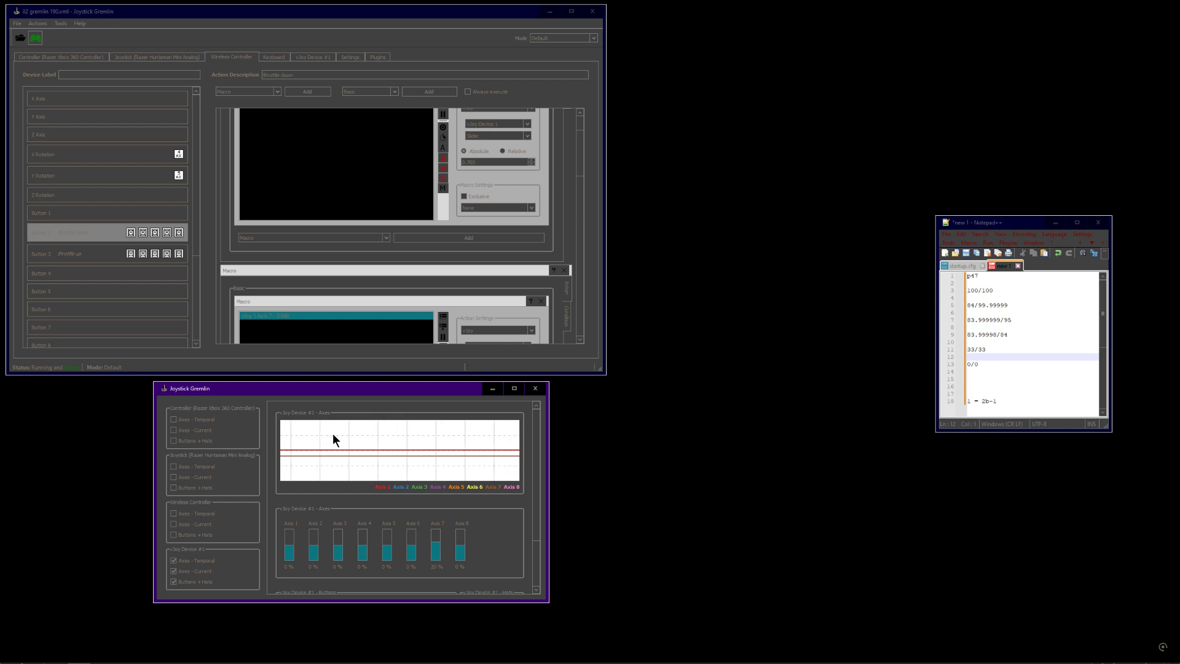
{"action": "left_click", "coordinate": [245, 348]}
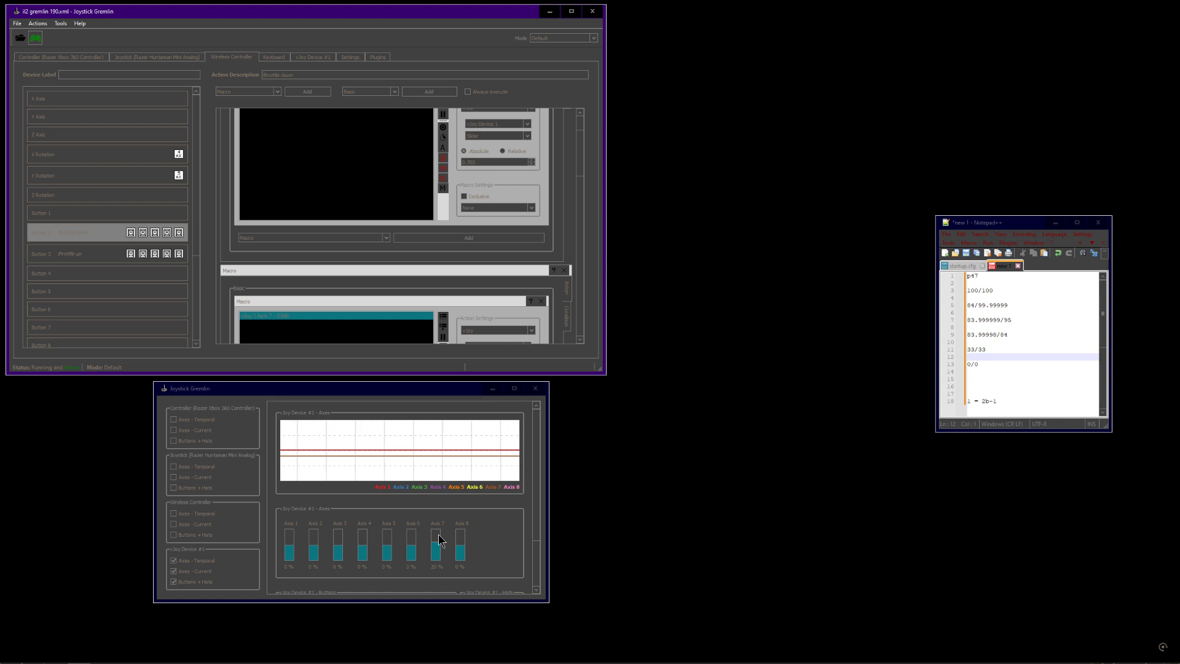
{"action": "left_click", "coordinate": [337, 400]}
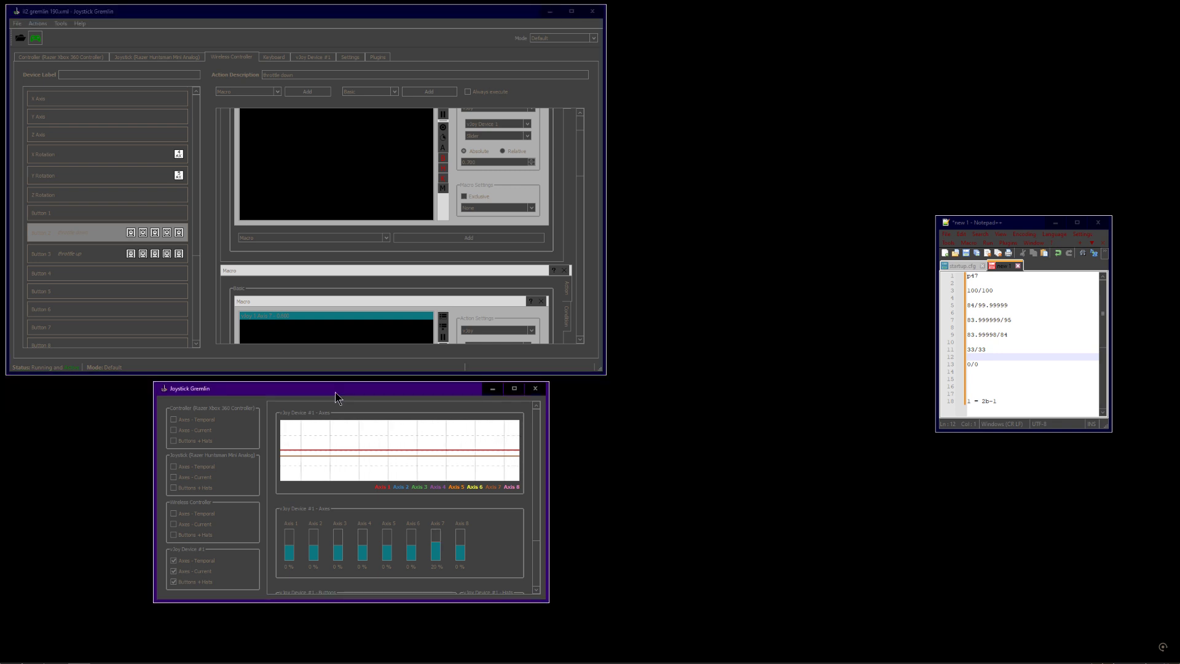
{"action": "left_click", "coordinate": [34, 39]}
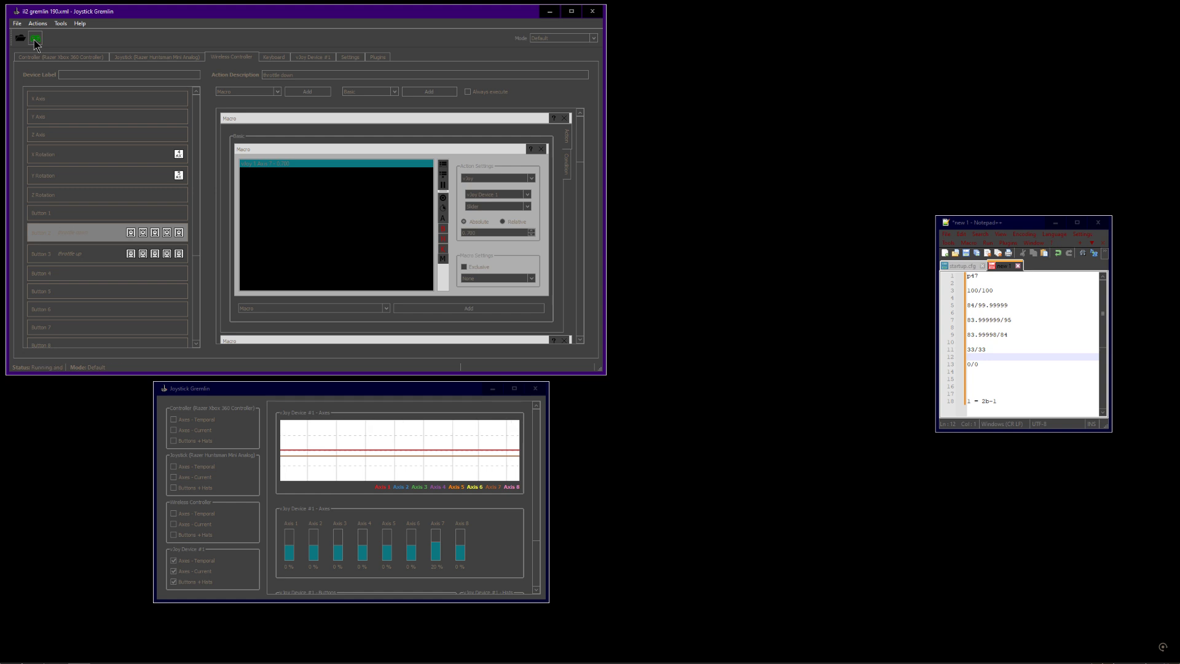
{"action": "left_click", "coordinate": [364, 396]}
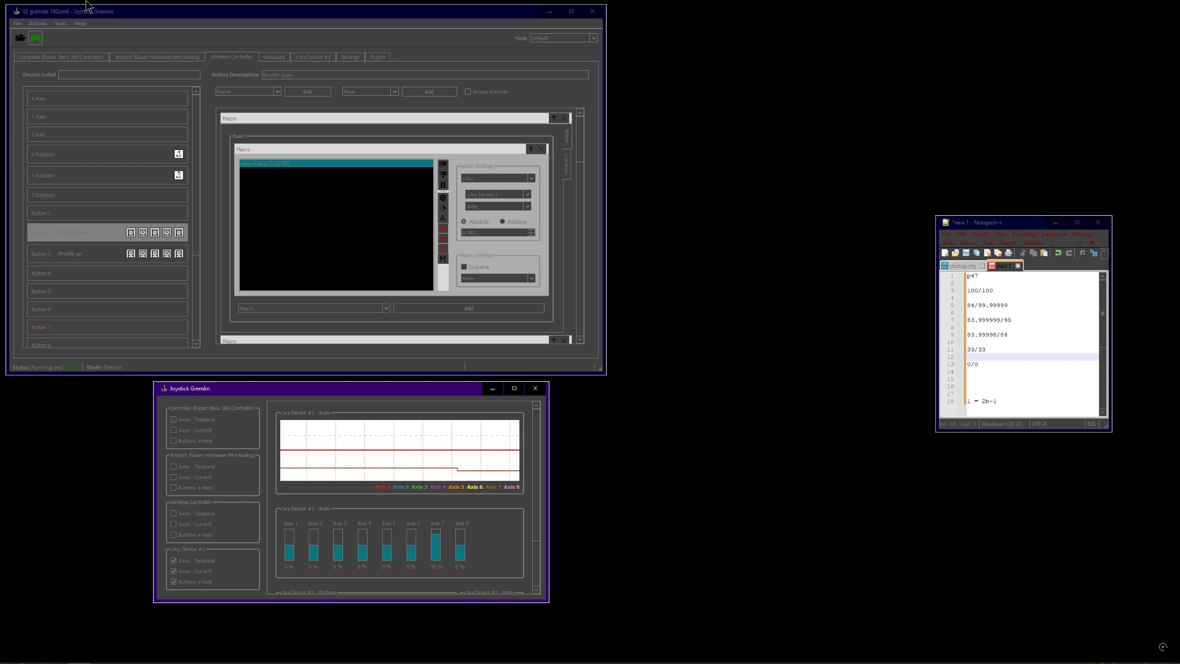
Load the recent i2 gremlin p47 150.xml profile, activate it and shift the input viewer window slightly
{"action": "left_click", "coordinate": [17, 24]}
{"action": "mouse_move", "coordinate": [43, 55]}
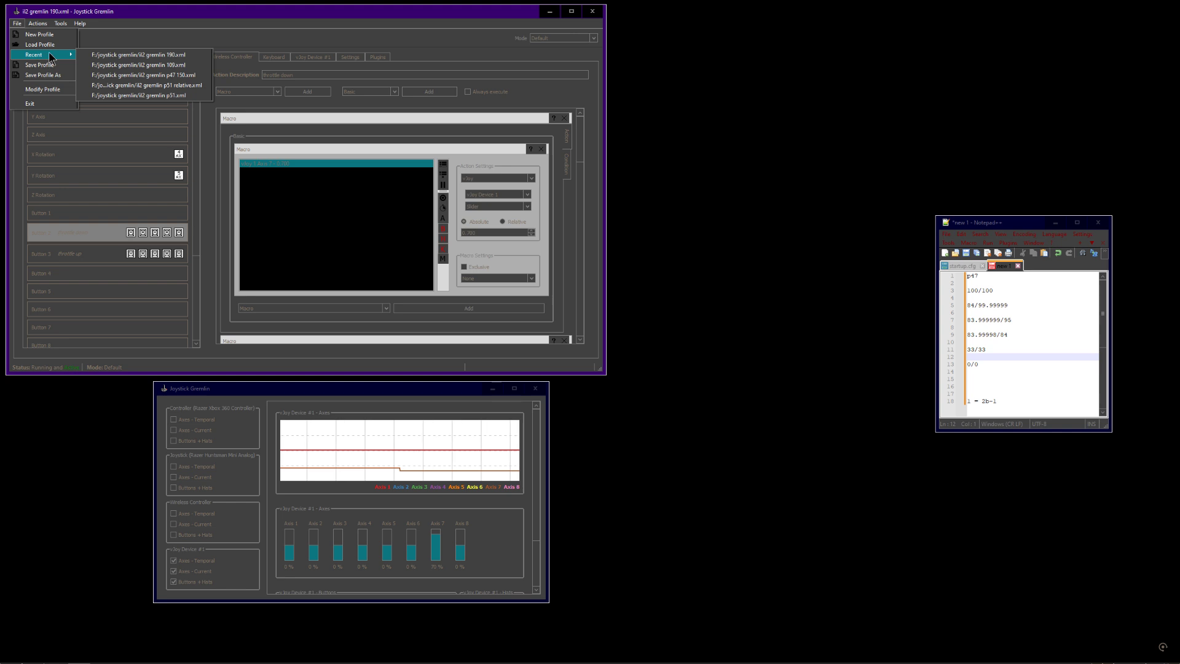
{"action": "left_click", "coordinate": [127, 74]}
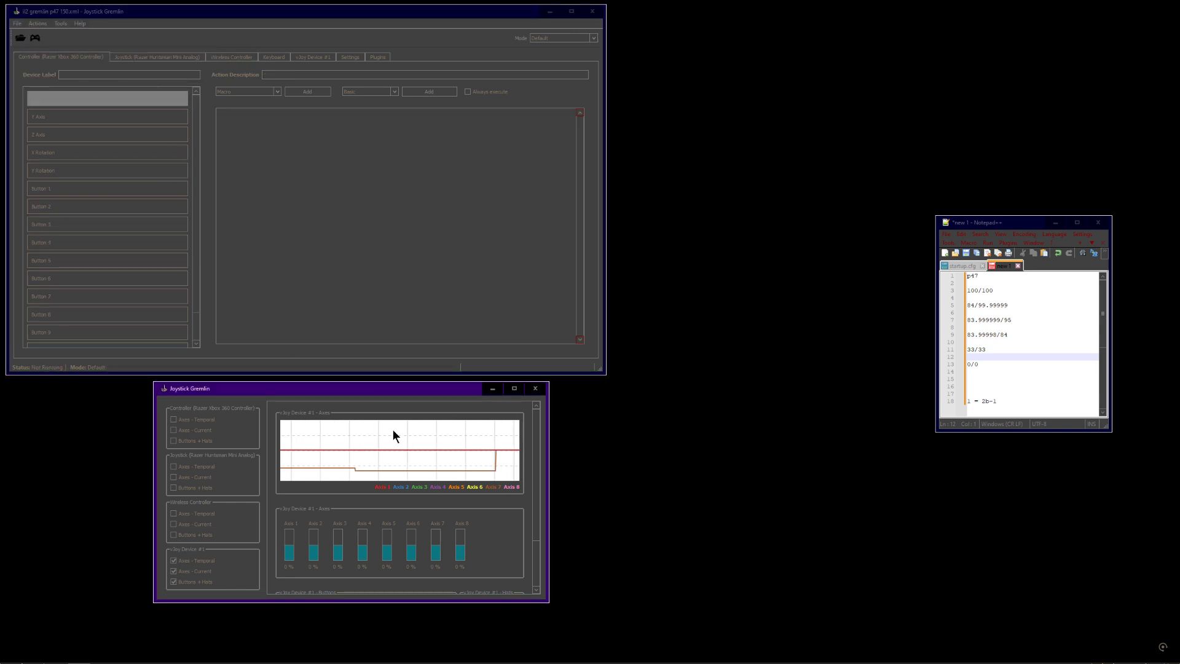
{"action": "left_click", "coordinate": [35, 38]}
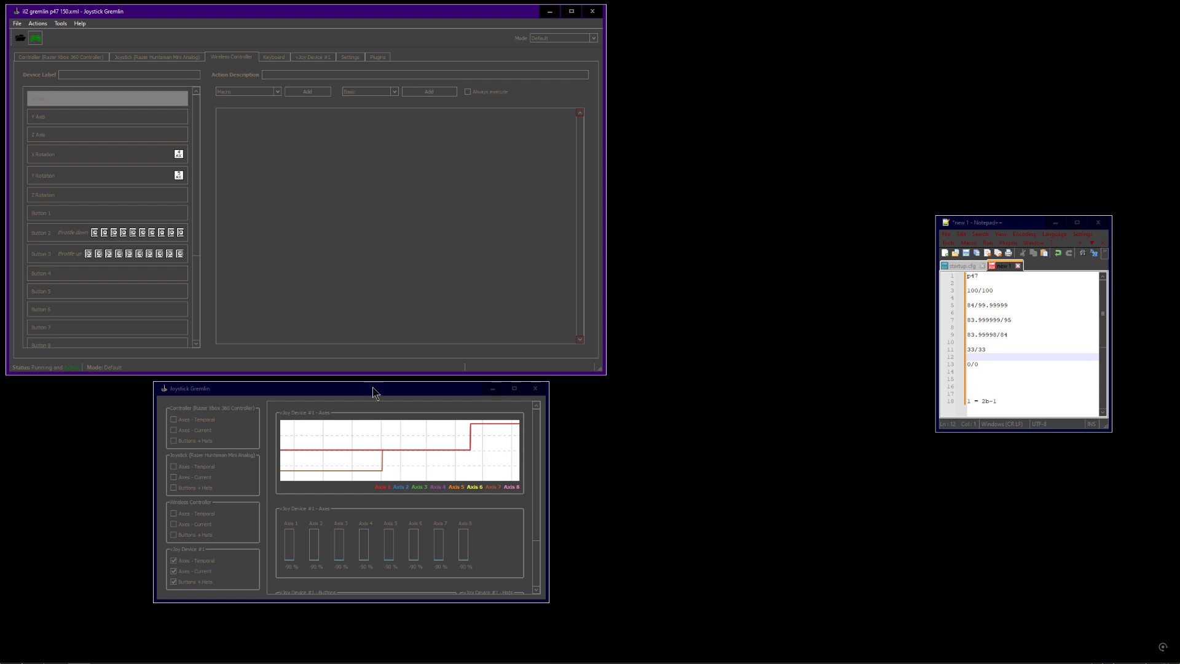
{"action": "left_click_drag", "start_coordinate": [373, 392], "coordinate": [384, 395]}
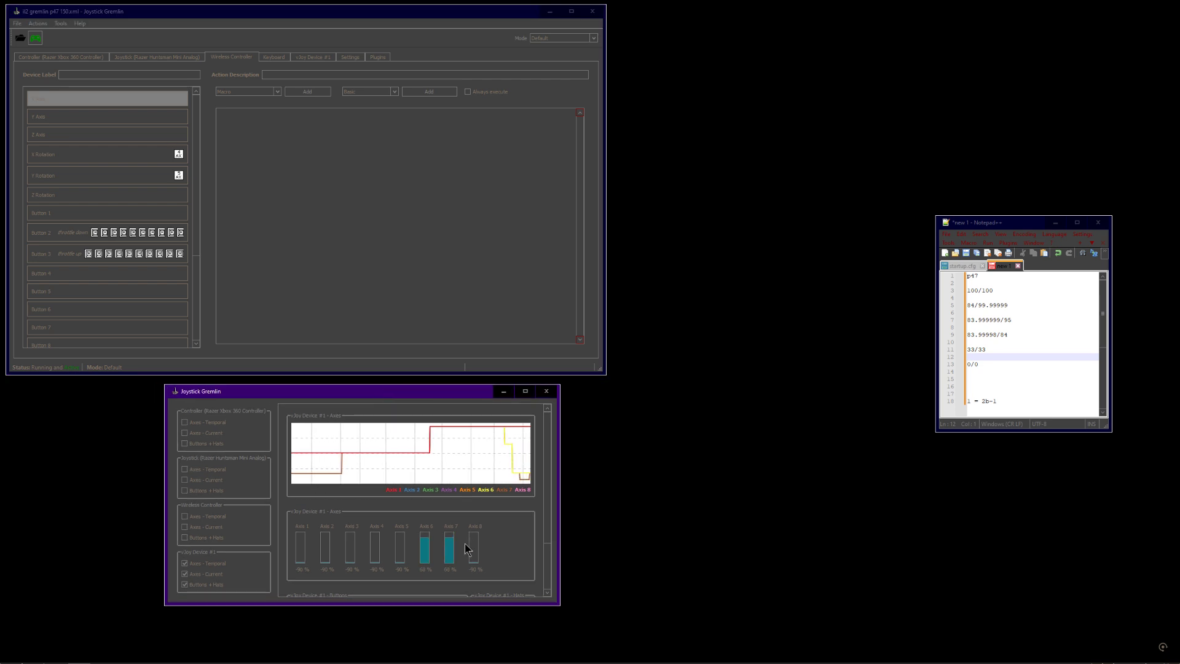
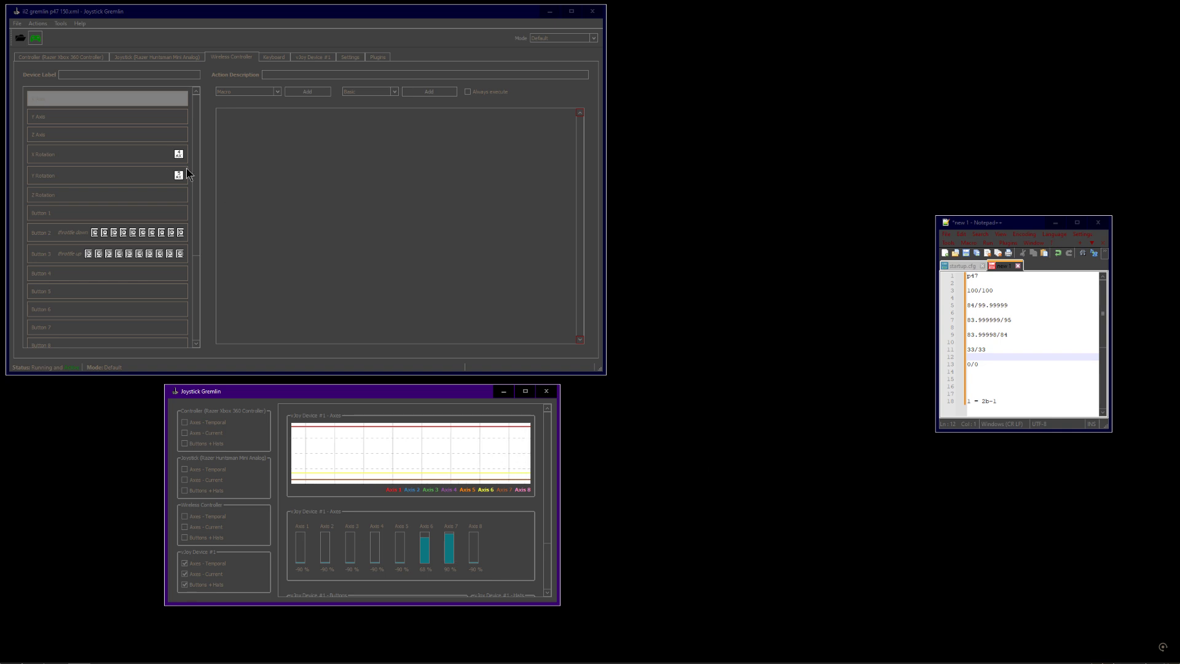
{"action": "left_click", "coordinate": [21, 23]}
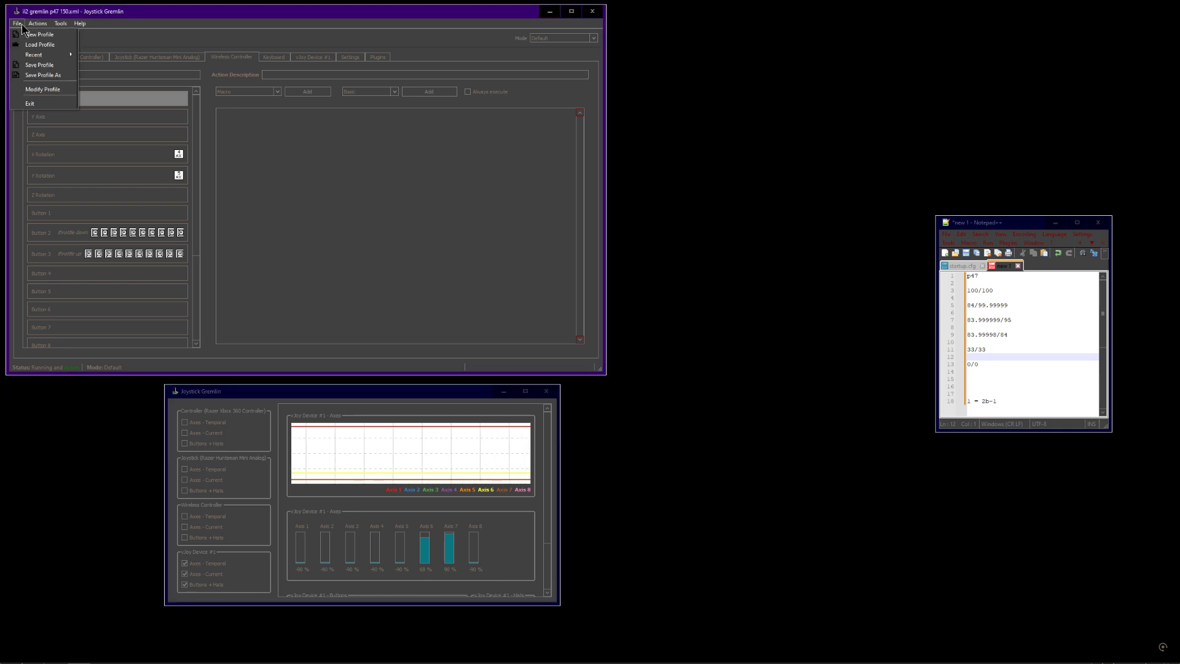
{"action": "mouse_move", "coordinate": [45, 56]}
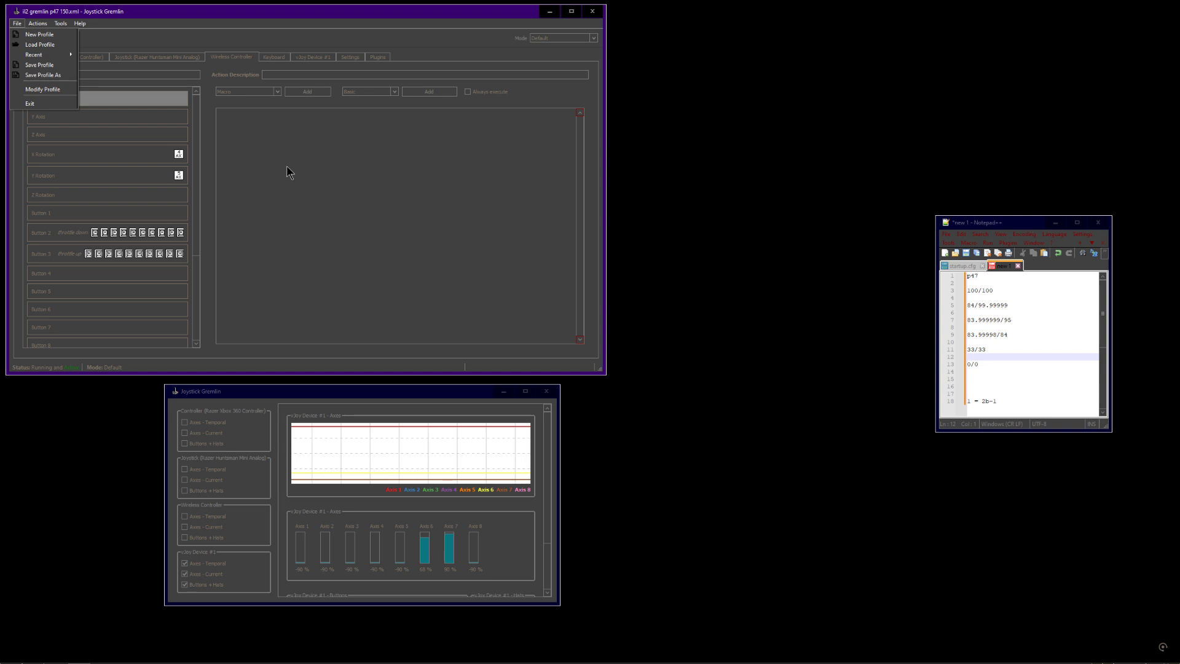
{"action": "left_click", "coordinate": [546, 39]}
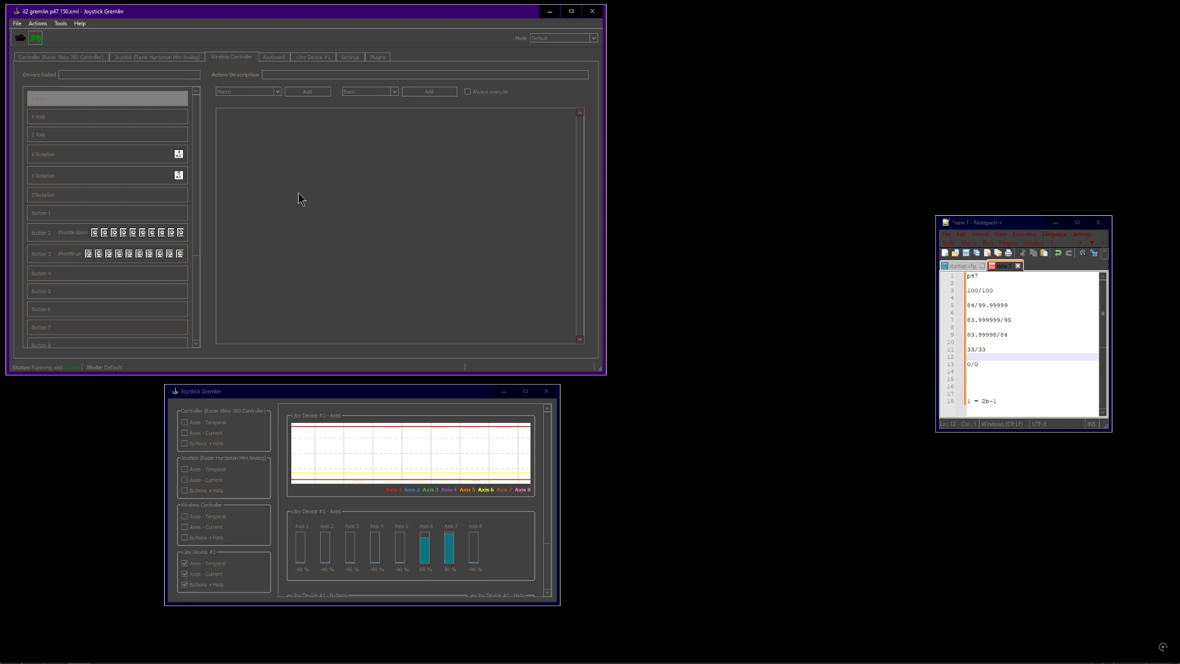
Reposition the Joystick Gremlin input viewer window just below the main profile window
{"action": "left_click", "coordinate": [17, 23]}
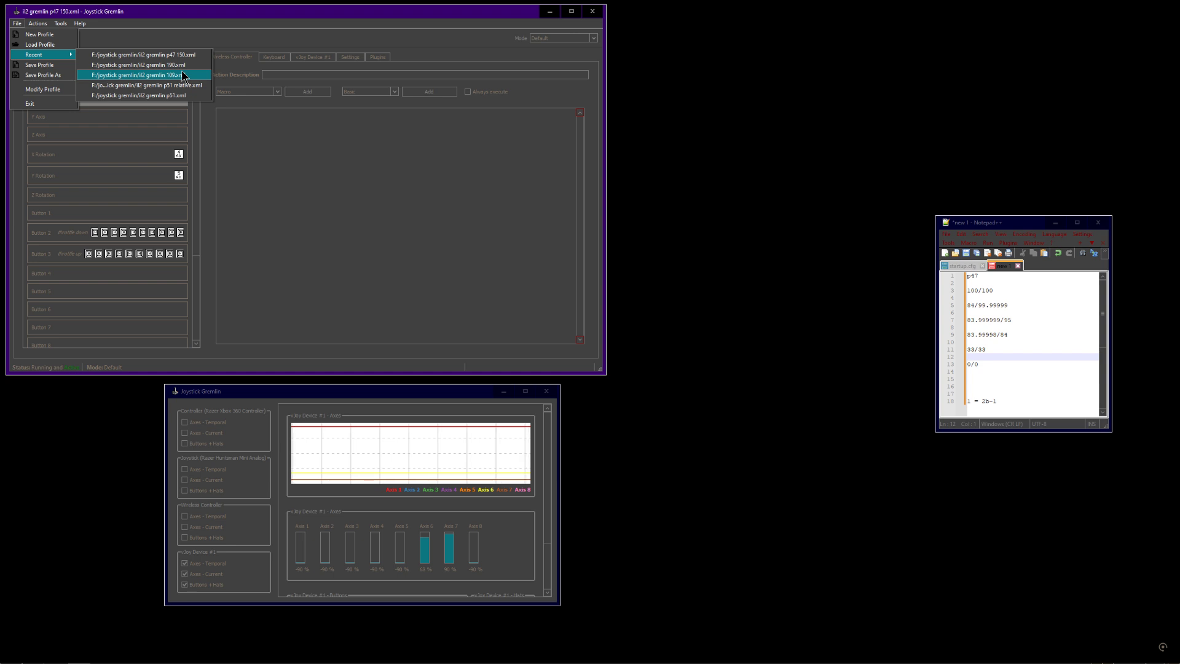
{"action": "left_click", "coordinate": [254, 15]}
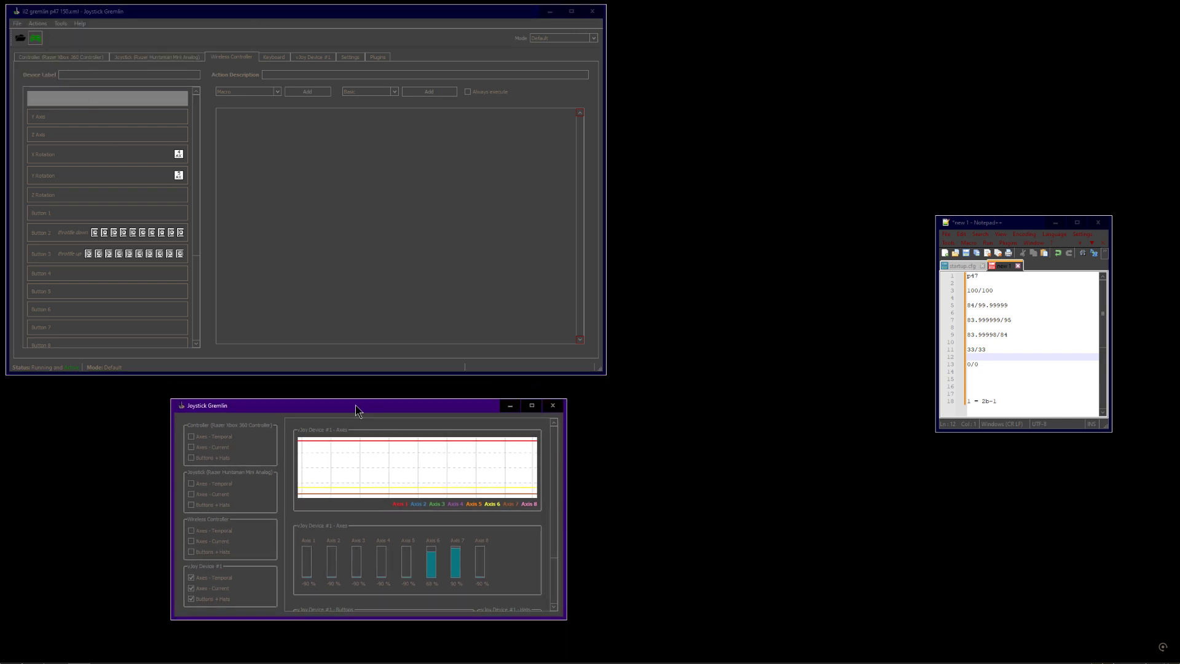
{"action": "left_click_drag", "start_coordinate": [349, 397], "coordinate": [336, 403]}
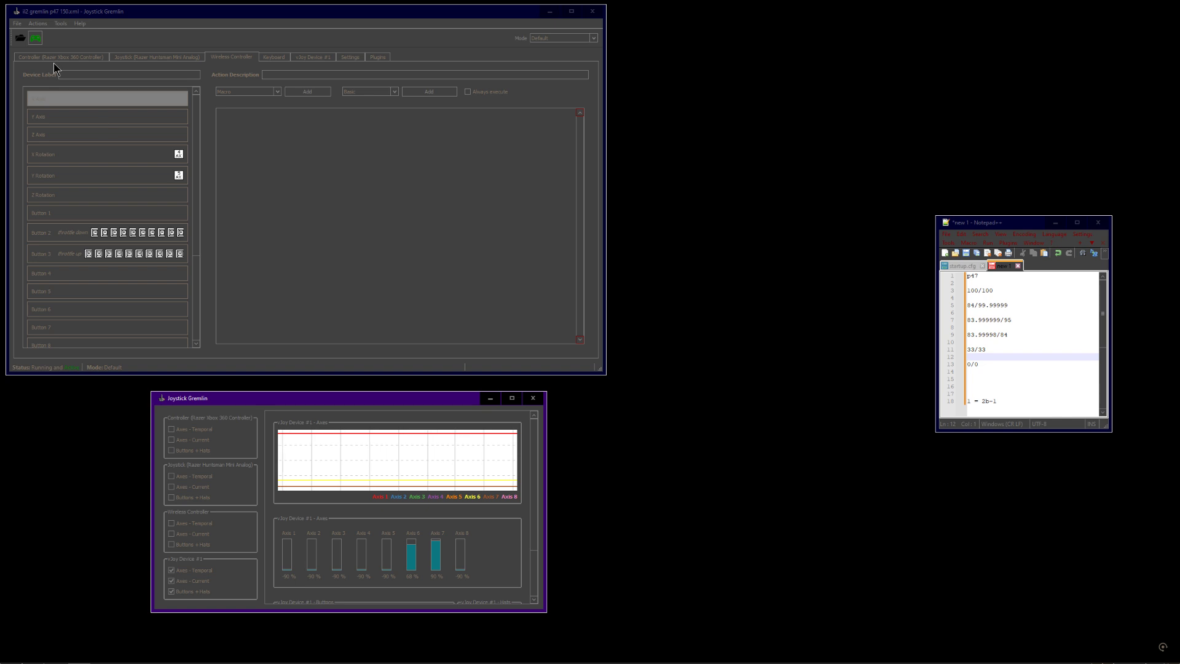
Compare the Window Controller's Button 2 throttle down and Button 3 throttle up macros by switching between them
{"action": "left_click", "coordinate": [18, 23]}
{"action": "mouse_move", "coordinate": [50, 60]}
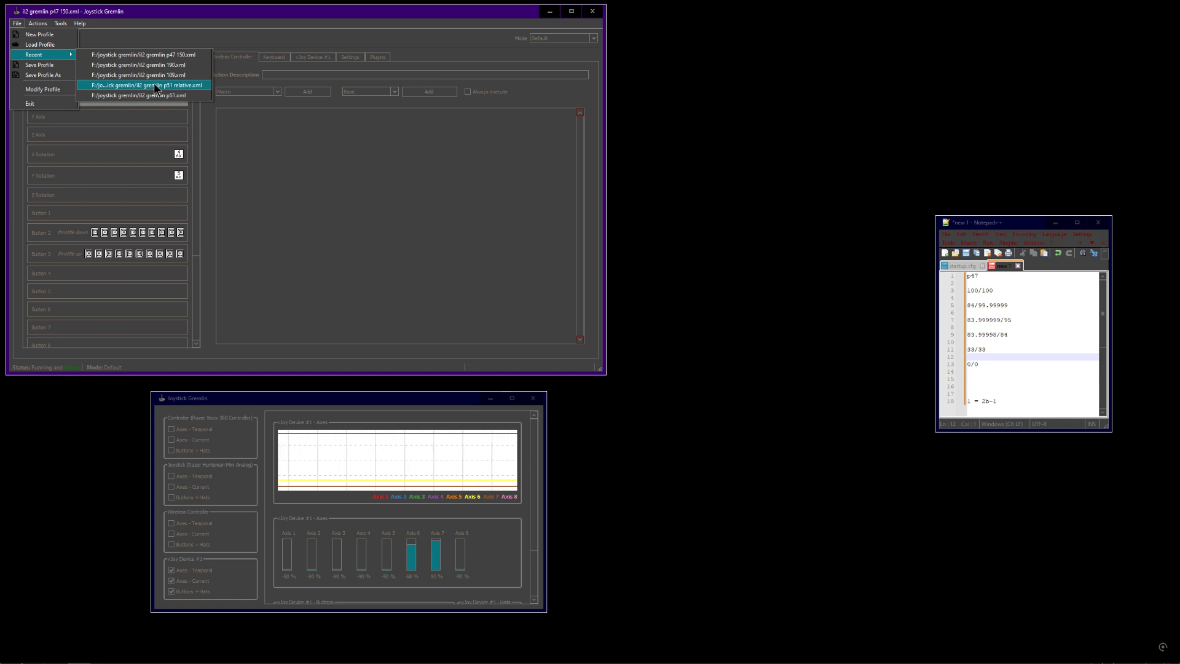
{"action": "left_click", "coordinate": [60, 238]}
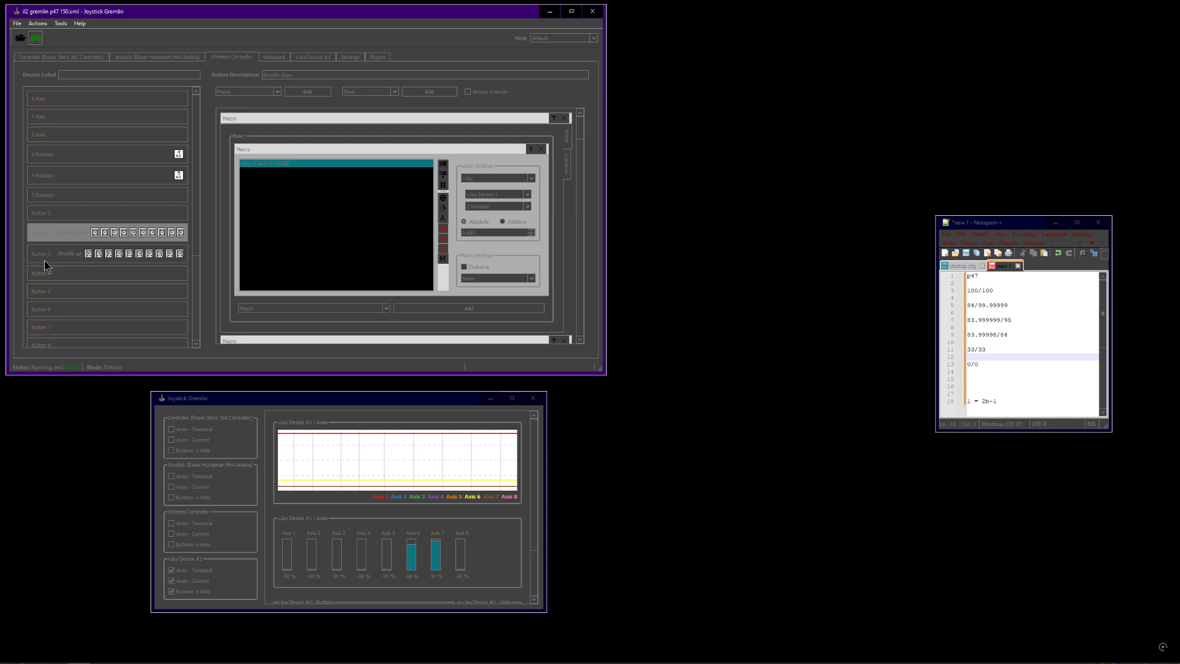
{"action": "left_click", "coordinate": [72, 257]}
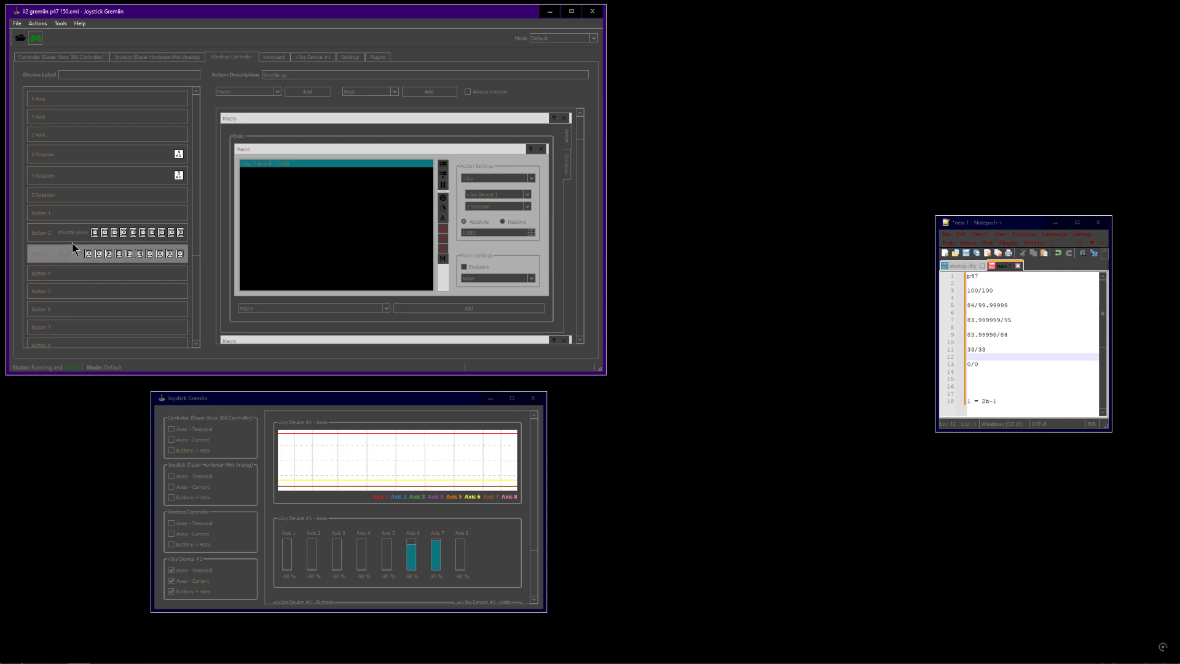
{"action": "left_click", "coordinate": [75, 234]}
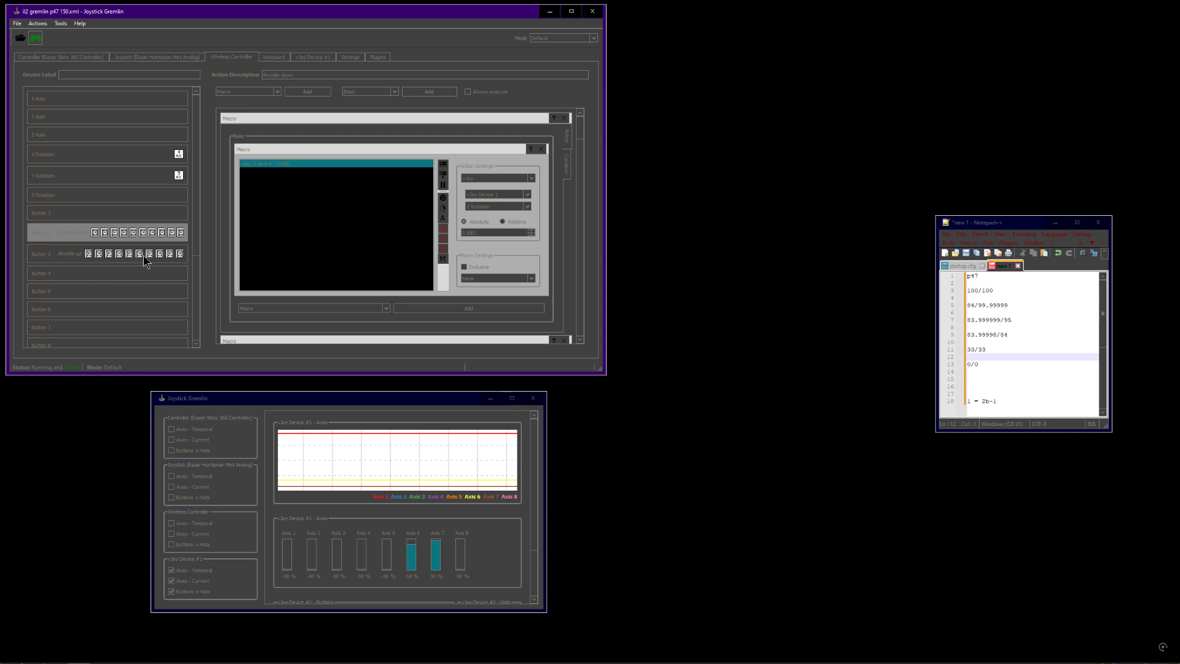
{"action": "left_click", "coordinate": [68, 255]}
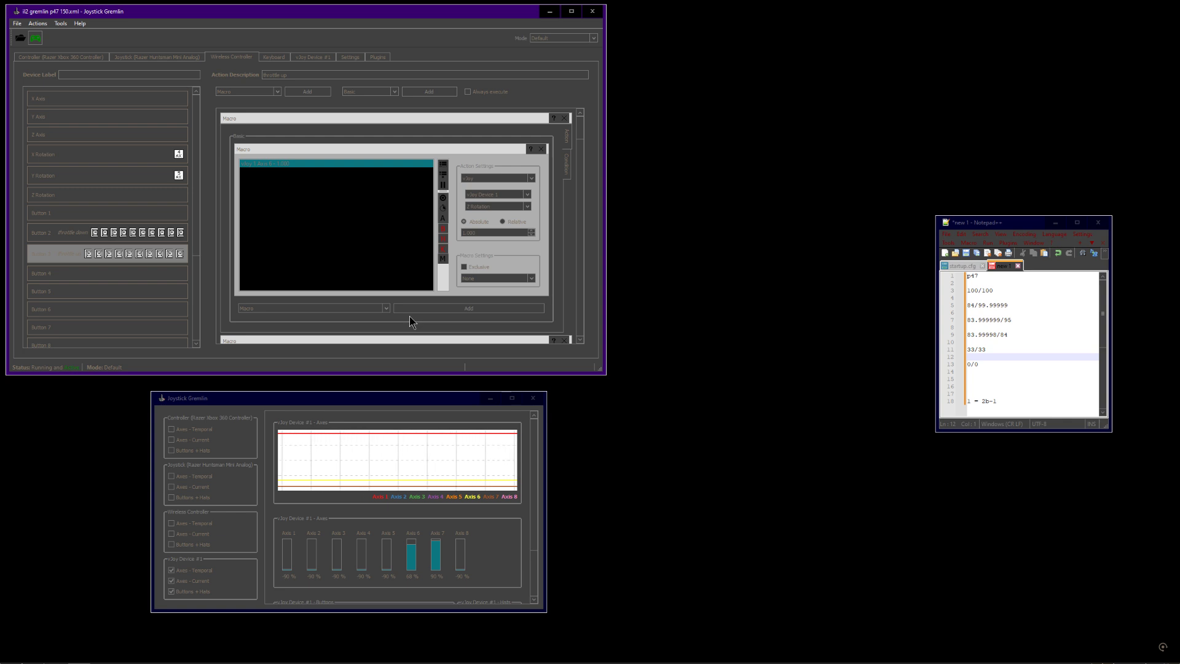
{"action": "left_click", "coordinate": [83, 237]}
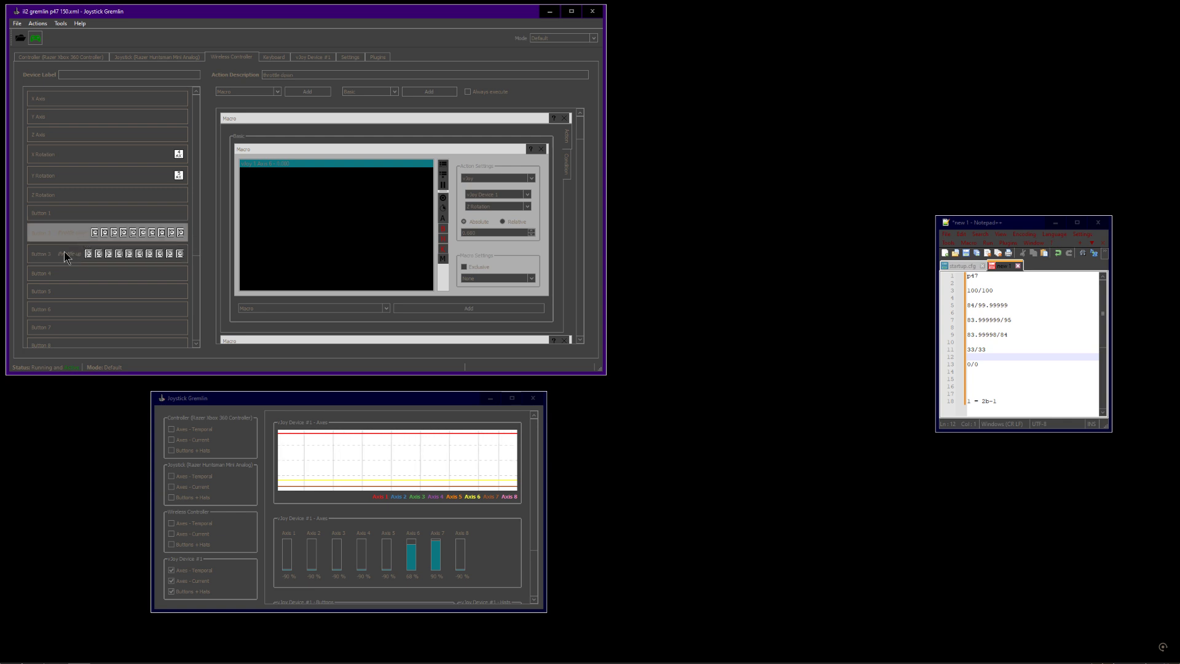
{"action": "left_click", "coordinate": [68, 256]}
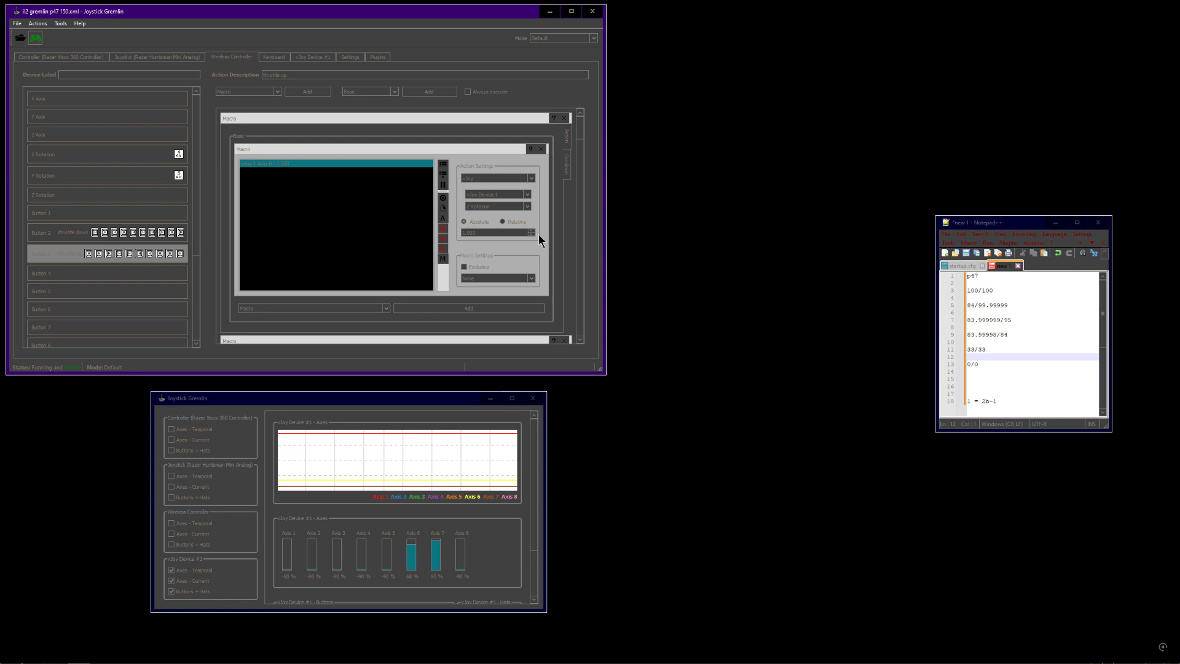
Move the input viewer and Notepad++ windows upward and select the drafted p47 throttle step values
{"action": "left_click", "coordinate": [101, 394]}
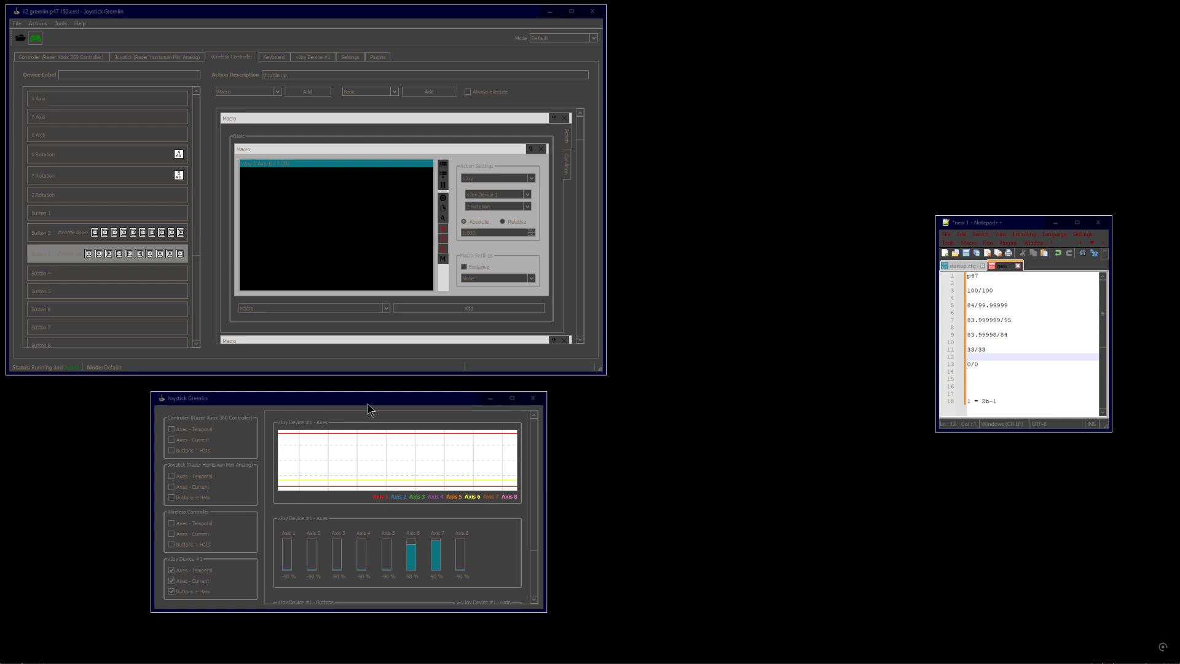
{"action": "left_click_drag", "start_coordinate": [376, 403], "coordinate": [360, 392]}
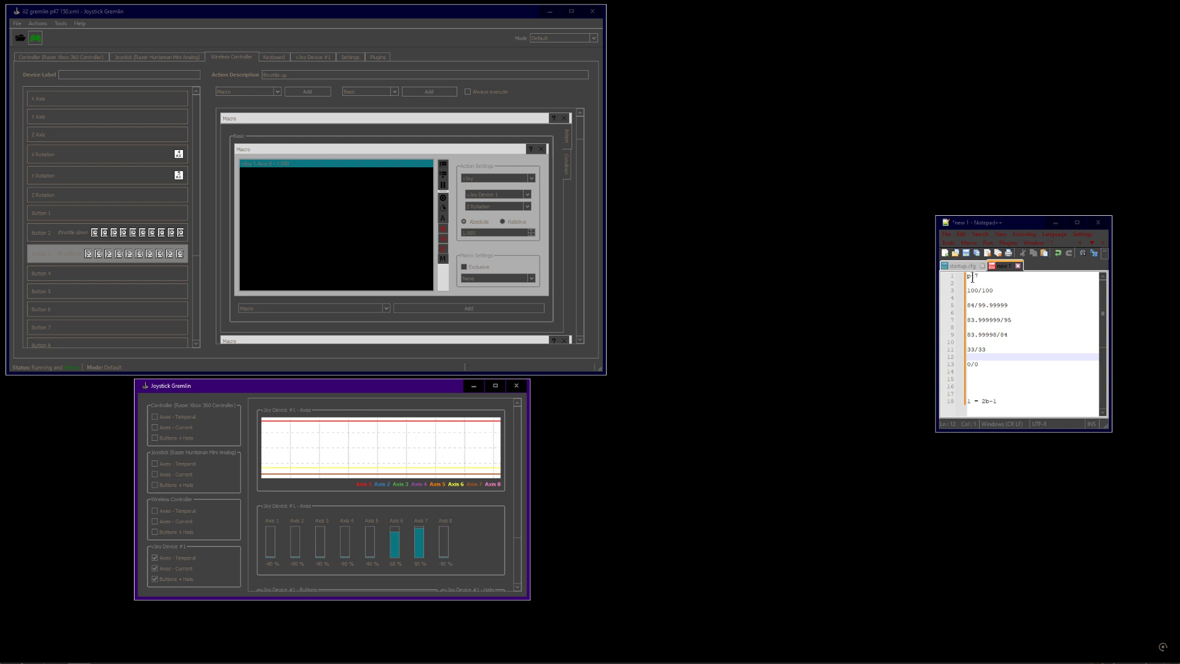
{"action": "left_click_drag", "start_coordinate": [1013, 222], "coordinate": [1012, 190]}
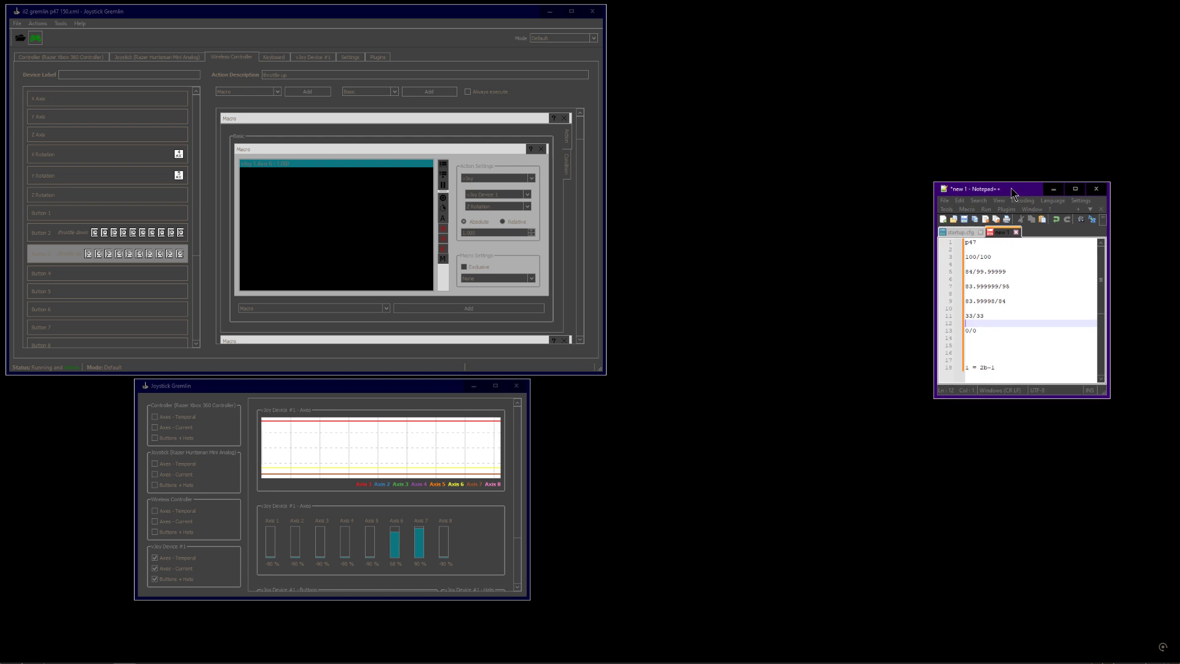
{"action": "left_click_drag", "start_coordinate": [1024, 357], "coordinate": [899, 203]}
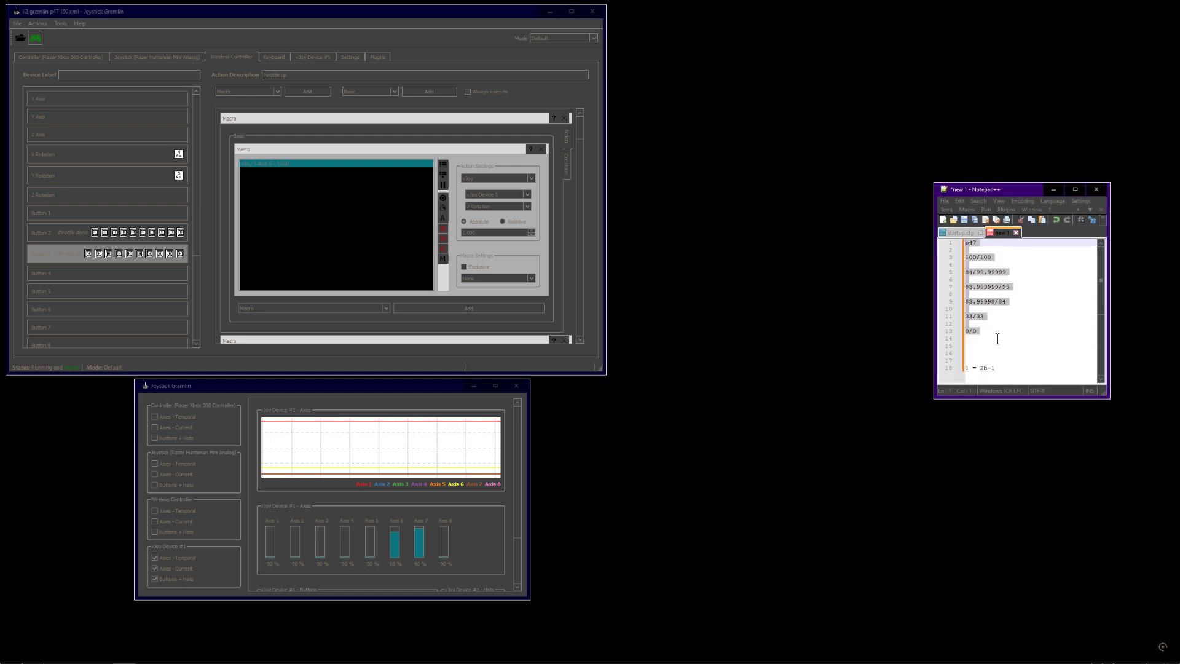
Load a recent i2 gremlin profile, open the Window Controller tab and activate the profile
{"action": "left_click", "coordinate": [17, 24]}
{"action": "mouse_move", "coordinate": [43, 55]}
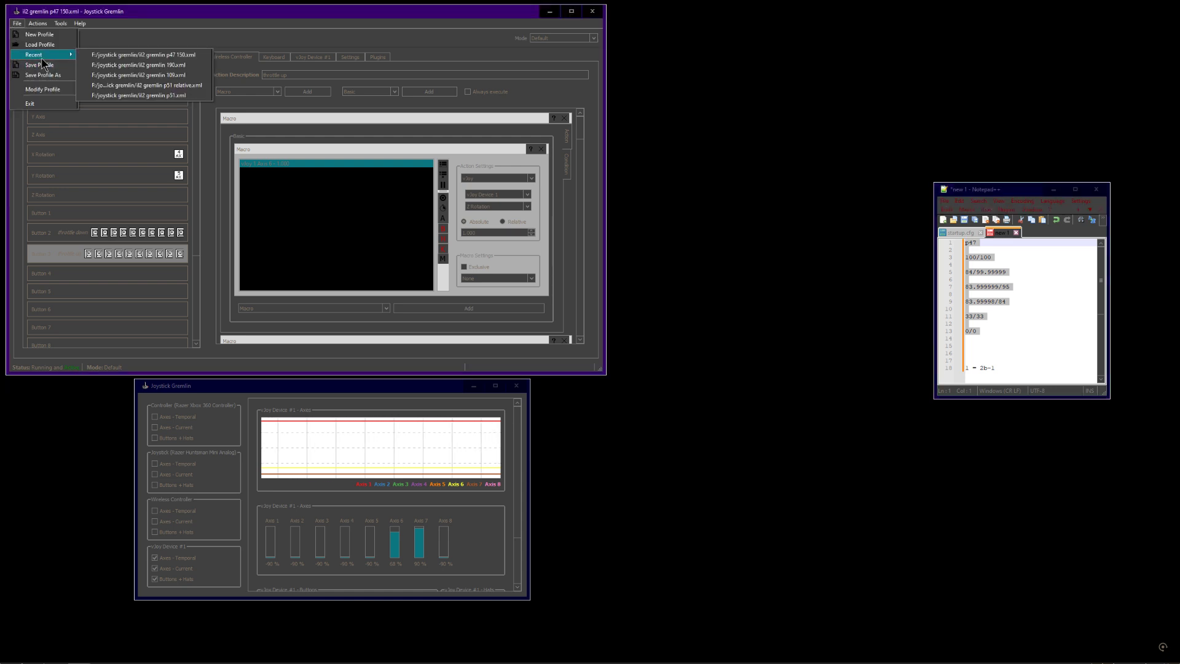
{"action": "left_click", "coordinate": [101, 74]}
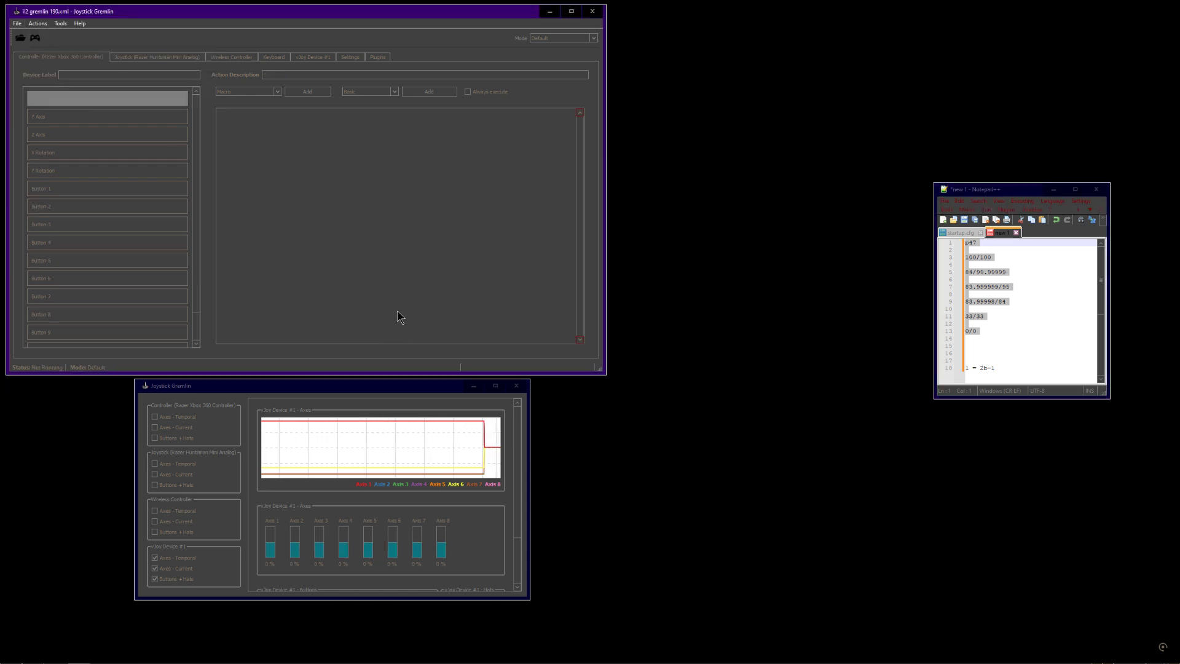
{"action": "left_click", "coordinate": [225, 58]}
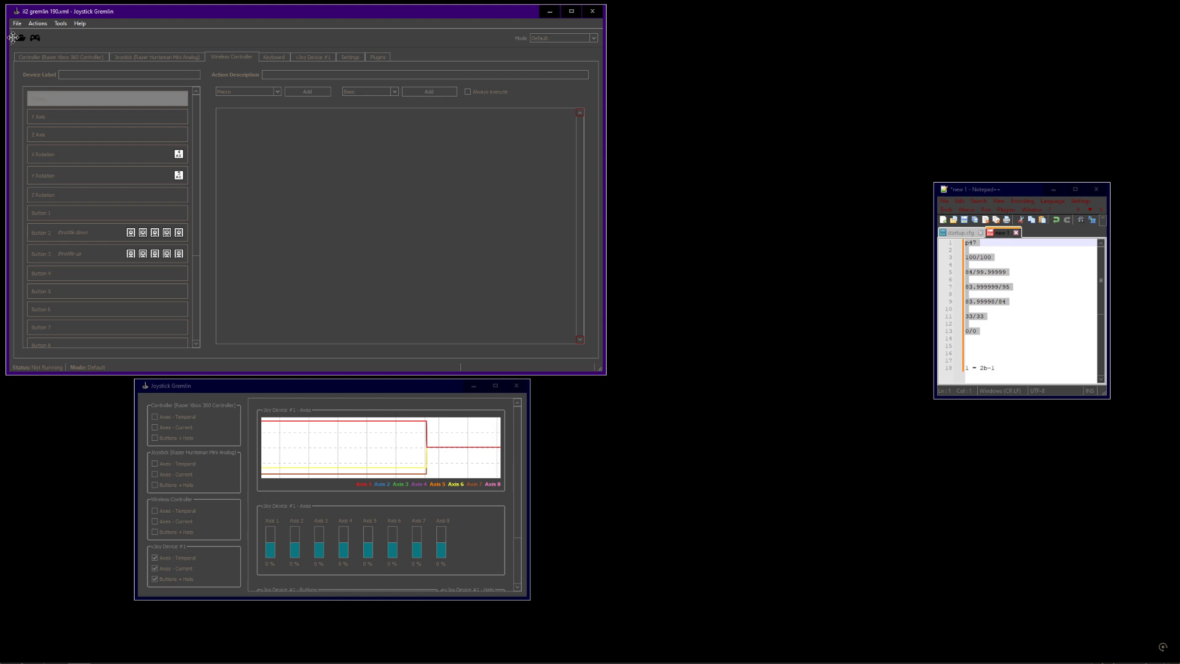
{"action": "left_click", "coordinate": [35, 40]}
Open the Button 2 throttle down macro and inspect its condition settings before returning to the action view
{"action": "left_click", "coordinate": [95, 237]}
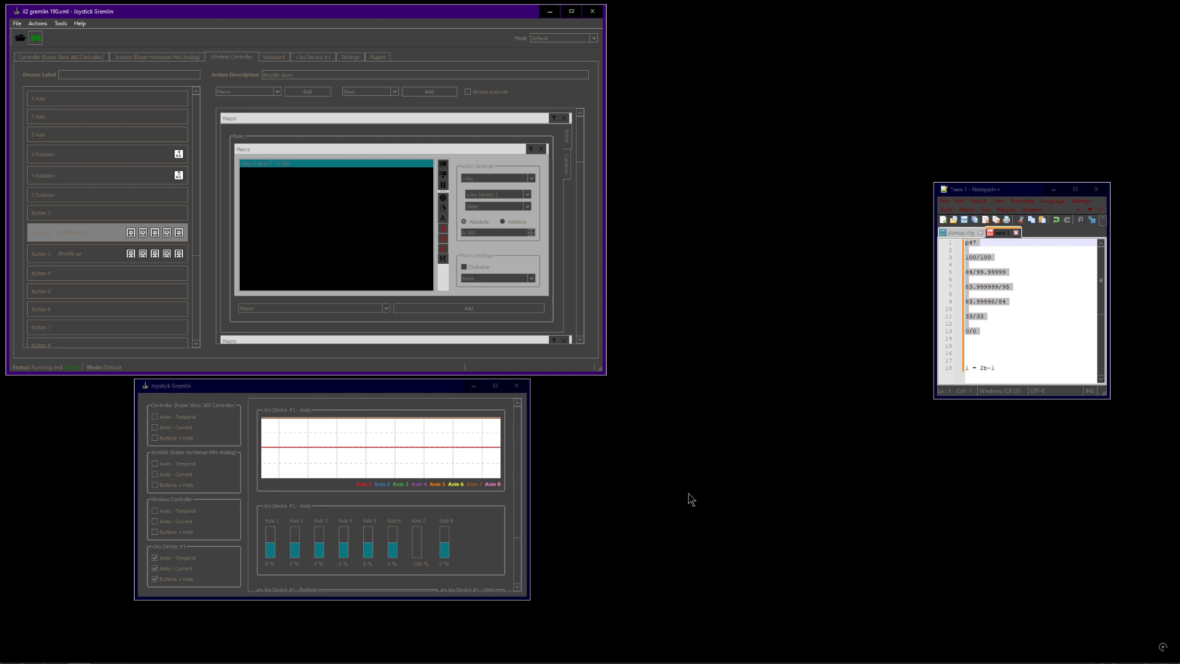
{"action": "left_click", "coordinate": [394, 392]}
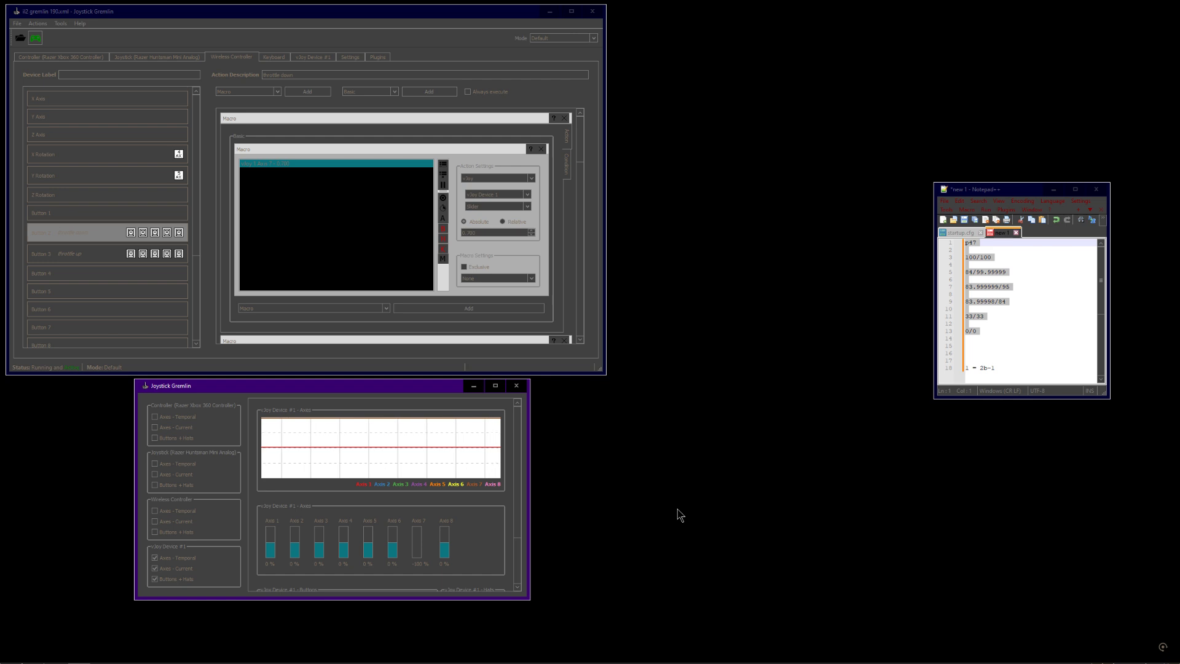
{"action": "left_click", "coordinate": [773, 440]}
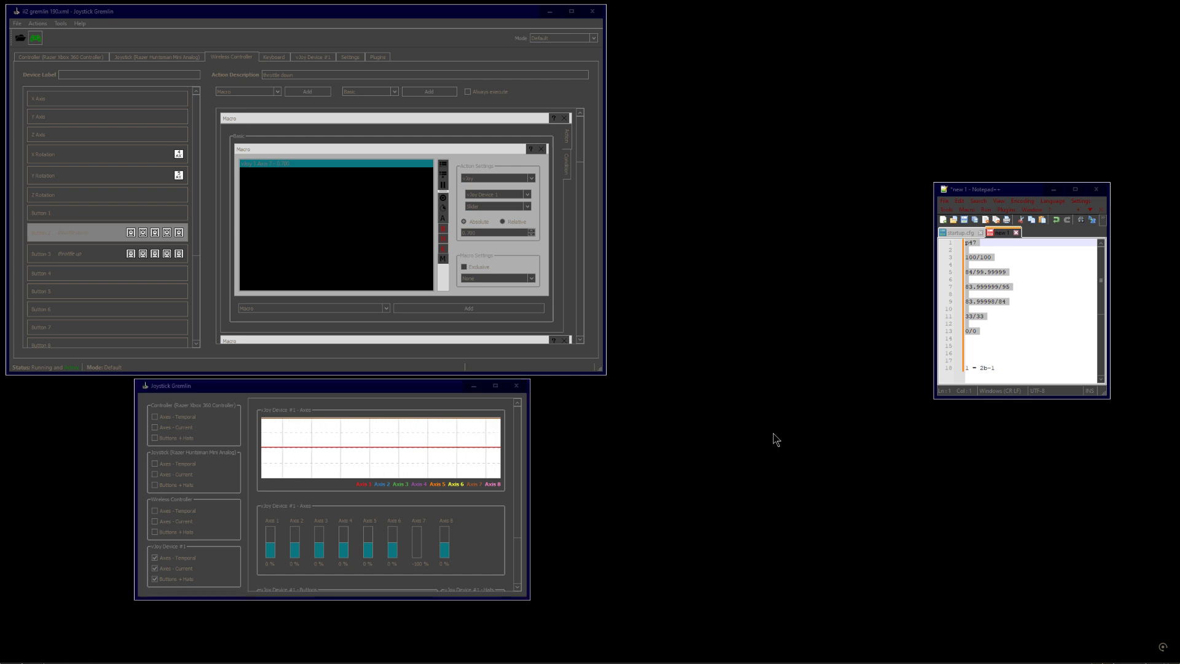
{"action": "left_click", "coordinate": [570, 161]}
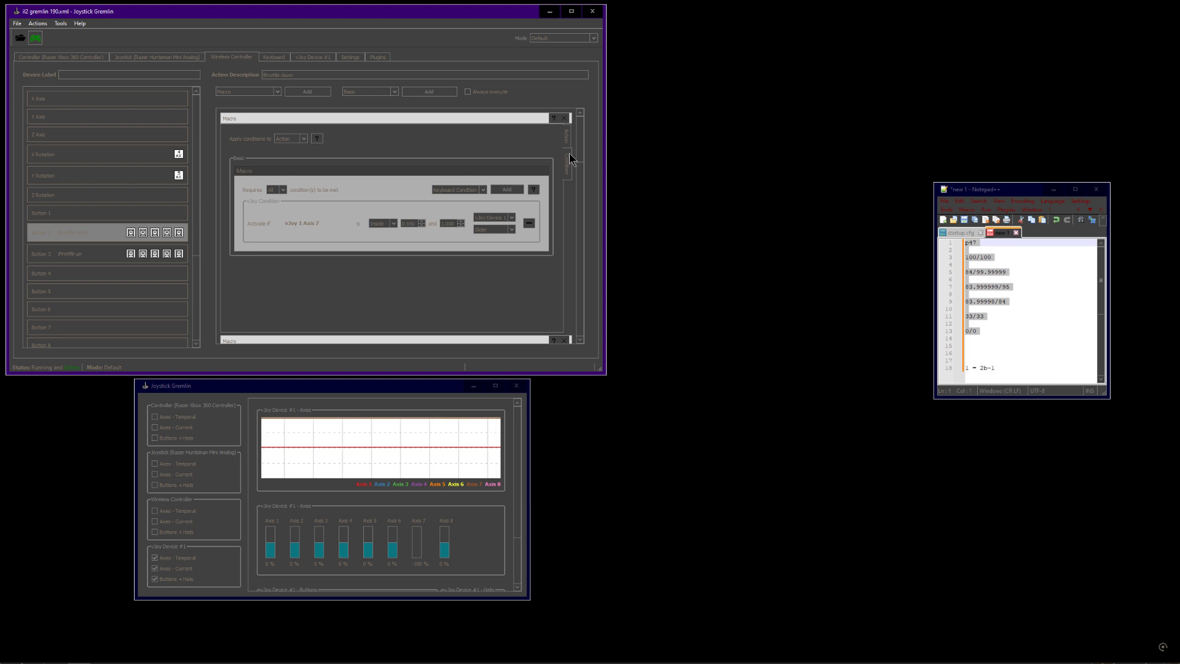
{"action": "left_click", "coordinate": [568, 143]}
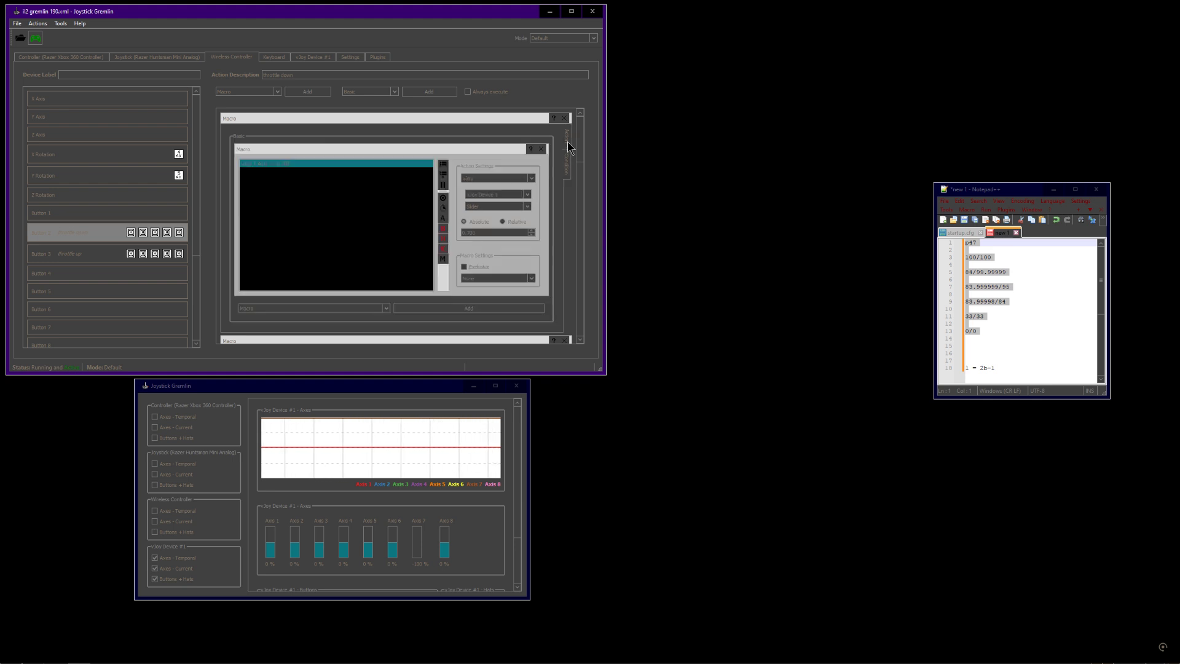
Review the drafted throttle step values and the formula line in Notepad++
{"action": "left_click", "coordinate": [983, 324]}
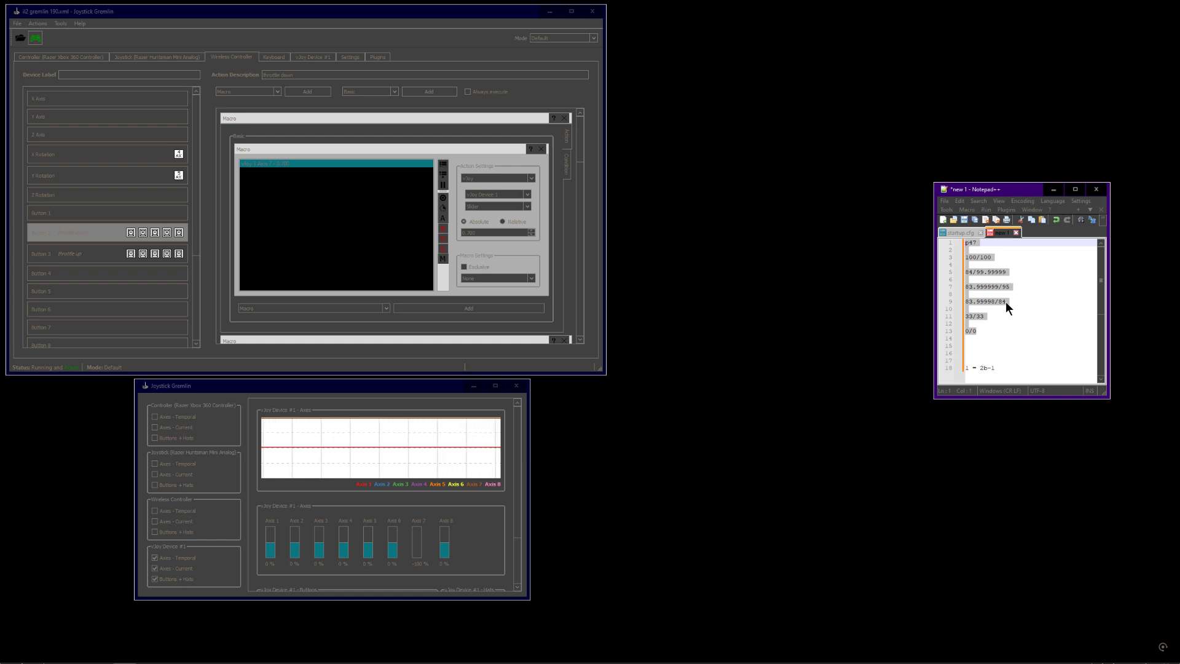
{"action": "left_click", "coordinate": [997, 258]}
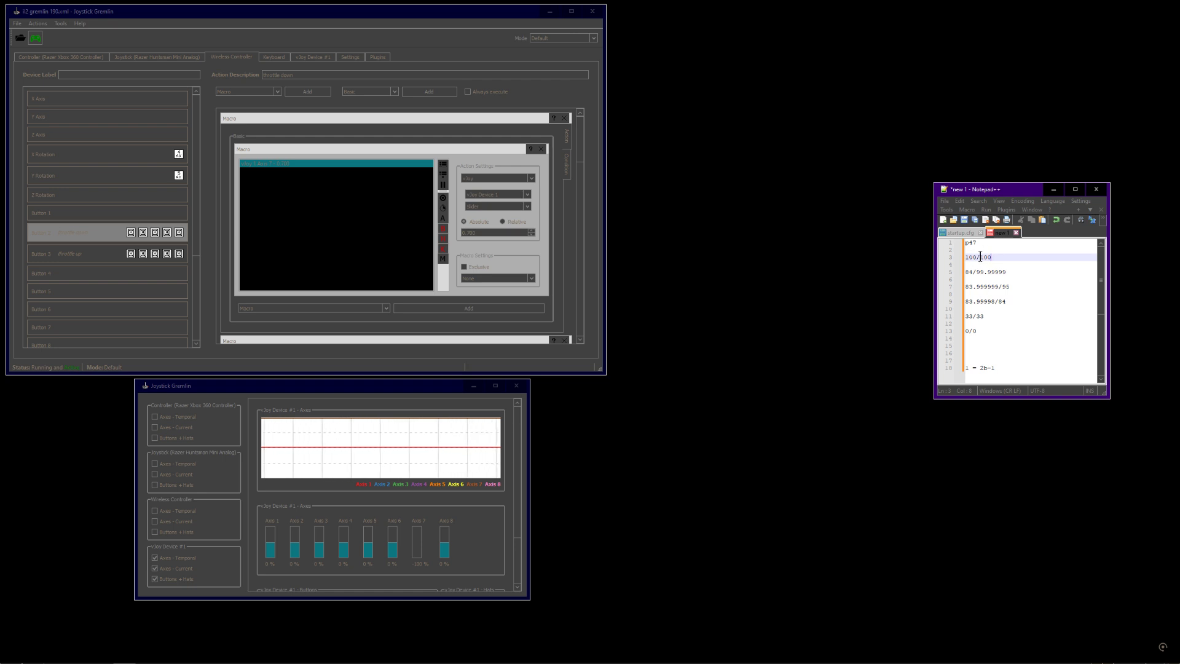
{"action": "left_click", "coordinate": [979, 333]}
{"action": "left_click_drag", "start_coordinate": [979, 332], "coordinate": [968, 258]}
{"action": "left_click", "coordinate": [990, 280]}
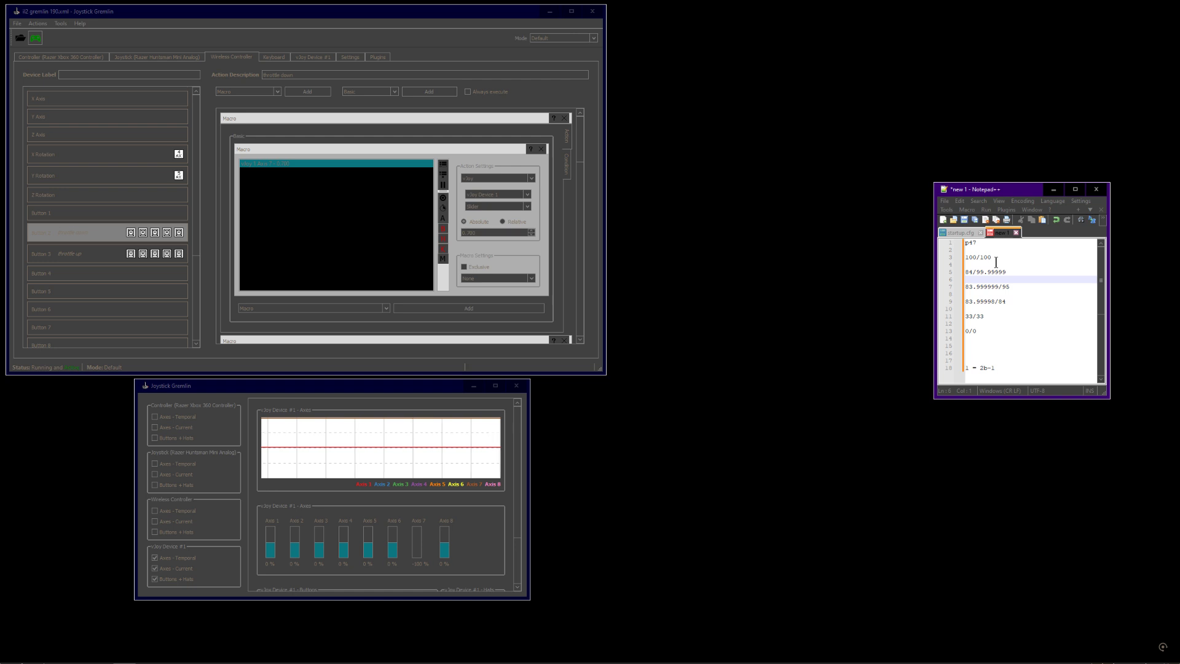
{"action": "left_click", "coordinate": [989, 316]}
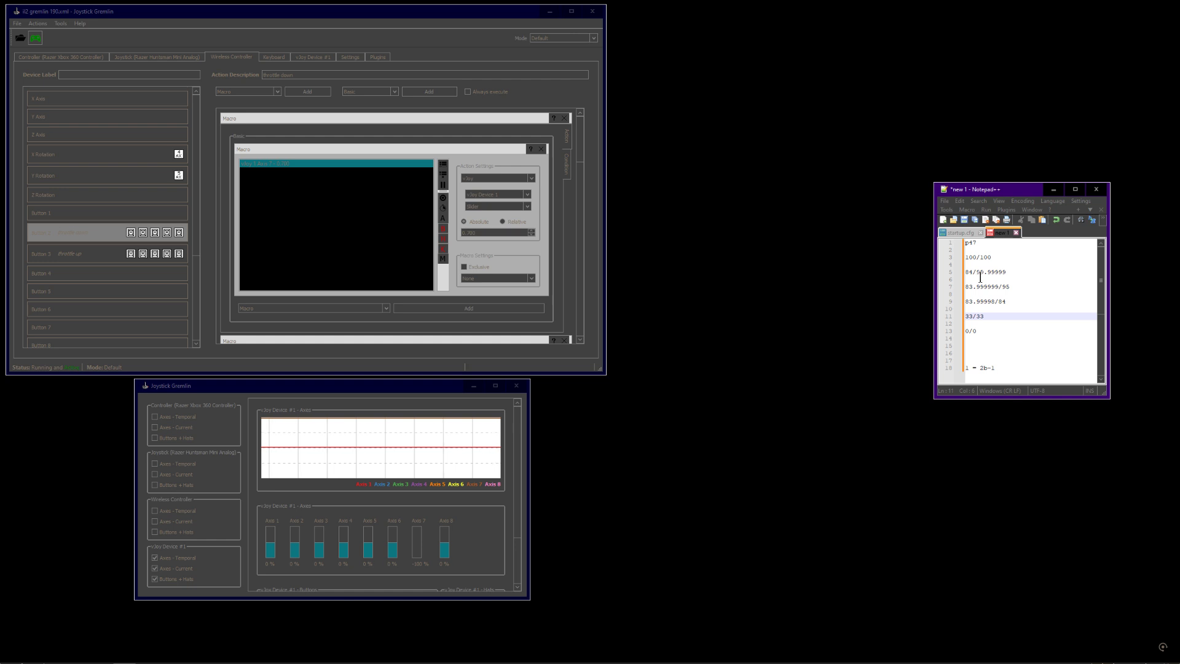
{"action": "left_click", "coordinate": [1000, 302]}
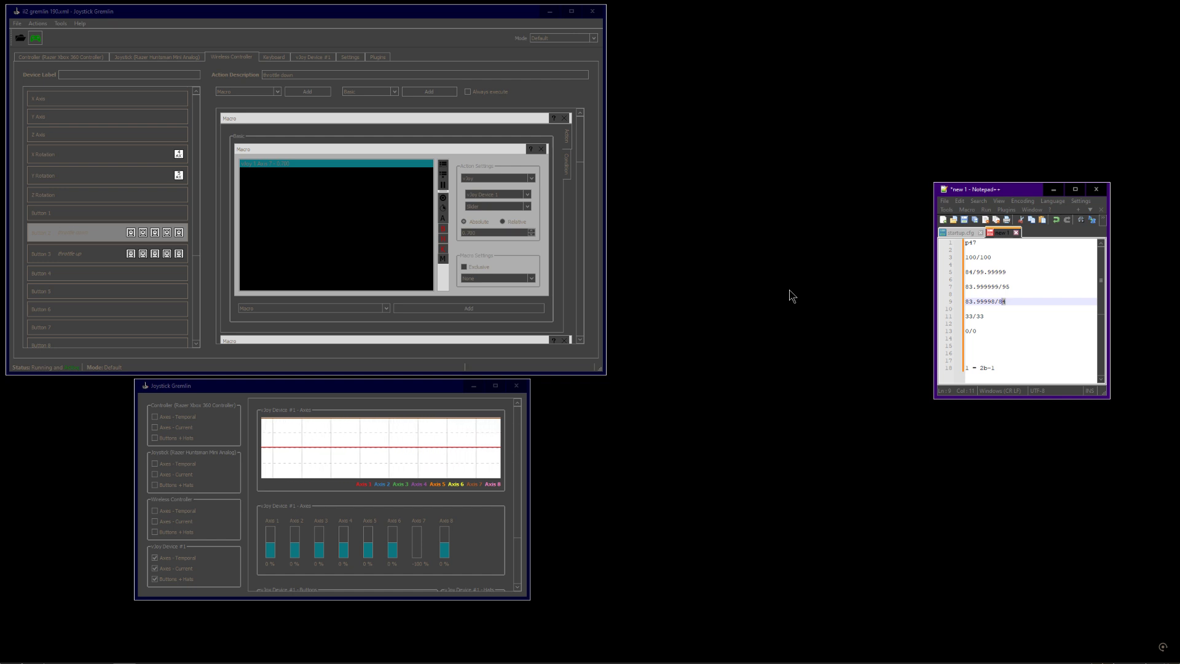
{"action": "left_click_drag", "start_coordinate": [980, 367], "coordinate": [990, 368]}
{"action": "double_click", "coordinate": [984, 368]}
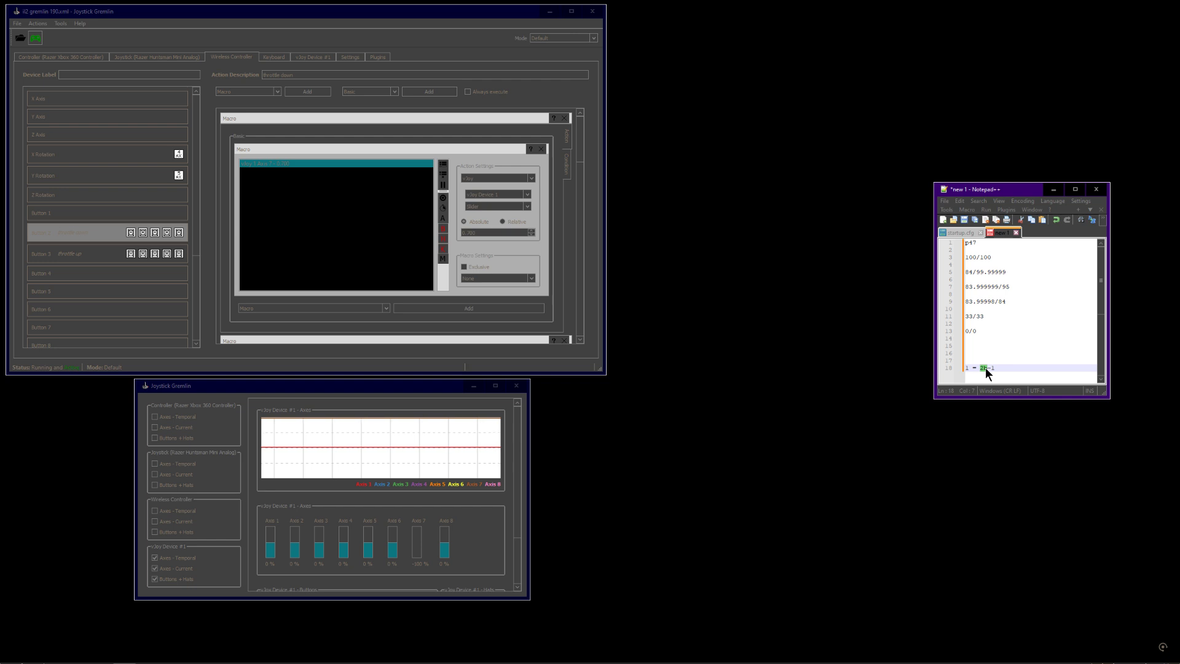
{"action": "left_click", "coordinate": [997, 367]}
{"action": "double_click", "coordinate": [967, 368]}
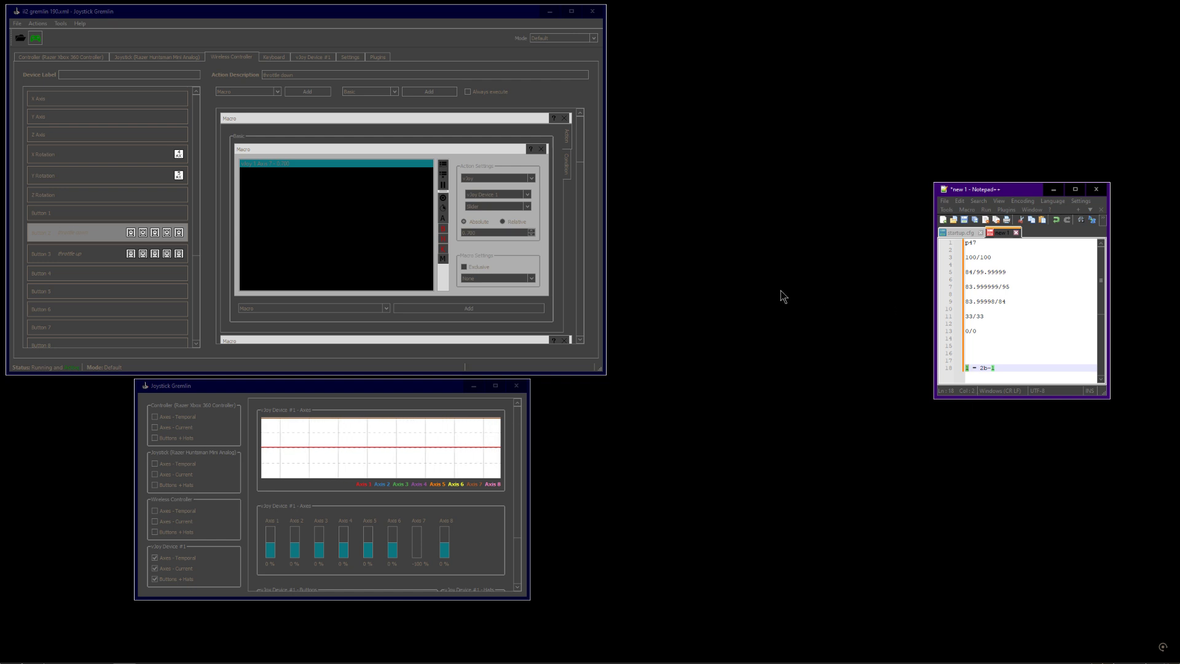
Close the Notepad++ window
{"action": "left_click", "coordinate": [1097, 189]}
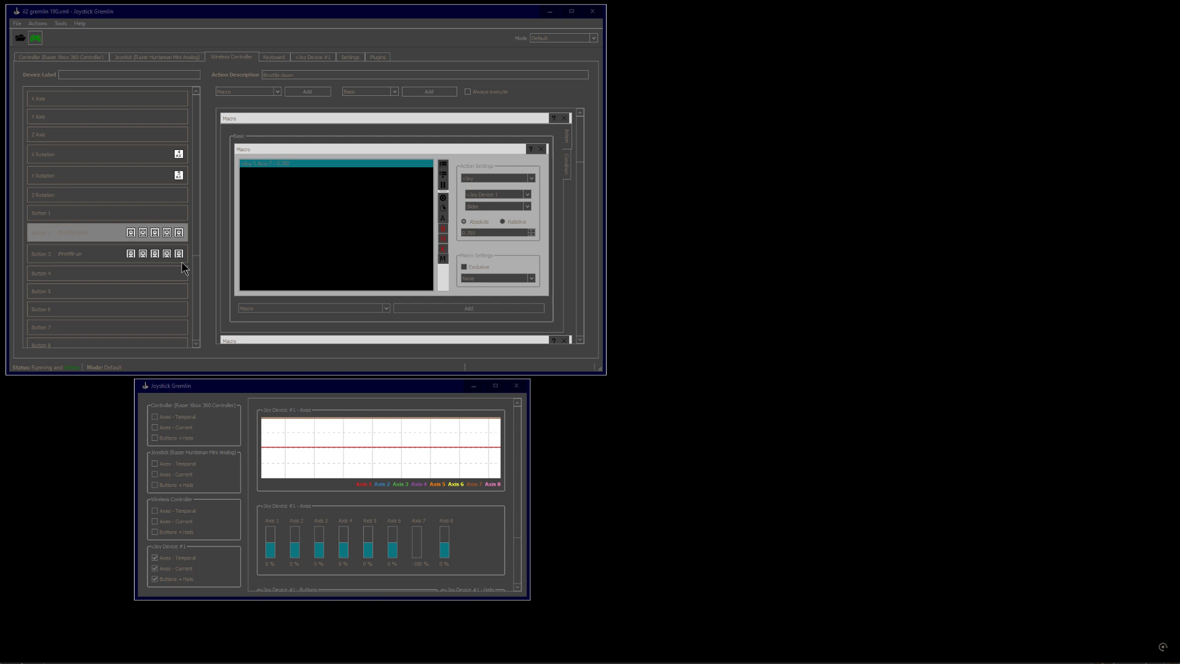
{"action": "left_click", "coordinate": [22, 24]}
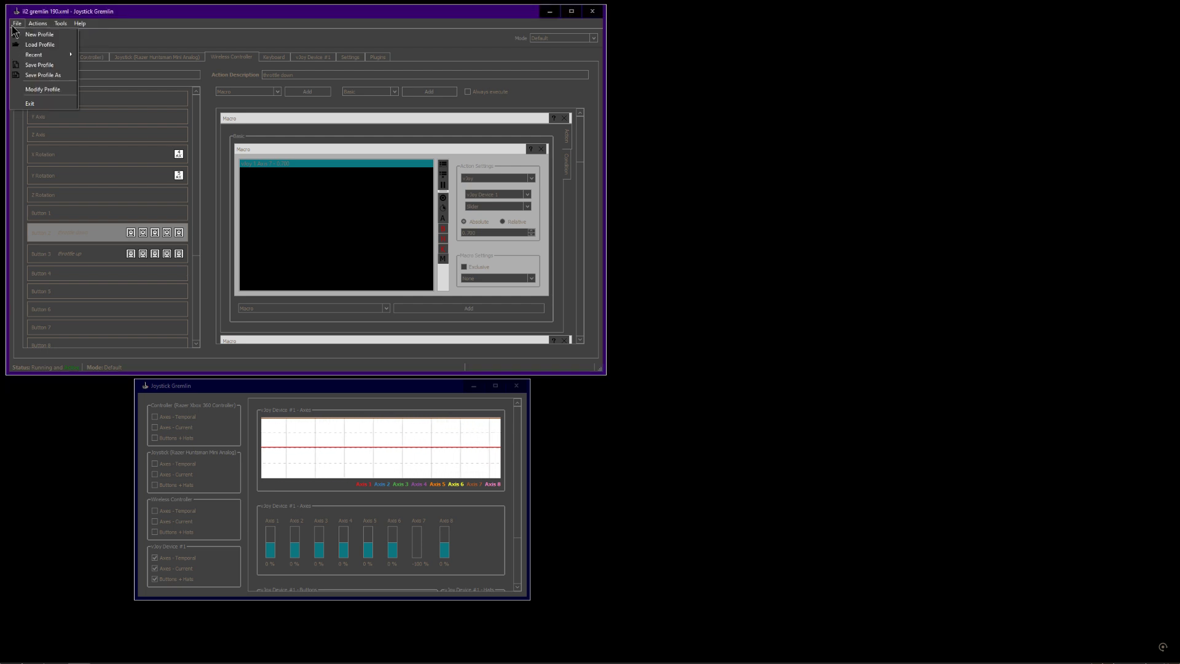
{"action": "left_click", "coordinate": [246, 15]}
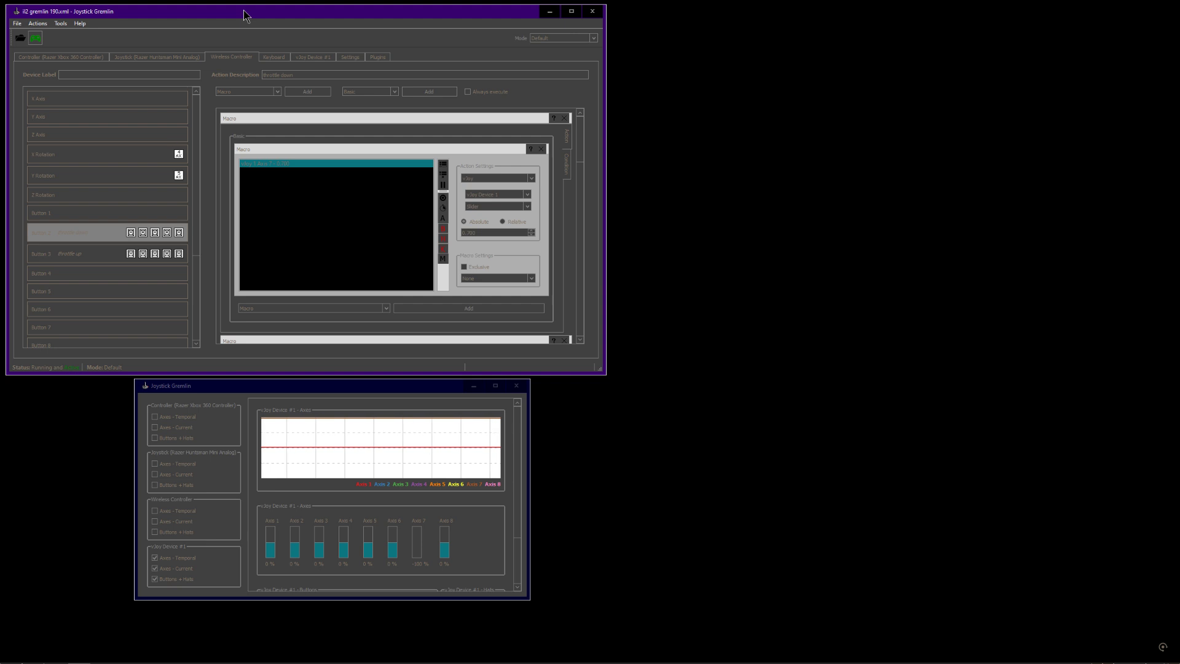
Compare the throttle macros by switching between the Button 2 and Button 3 entries
{"action": "left_click", "coordinate": [21, 23]}
{"action": "left_click", "coordinate": [21, 24]}
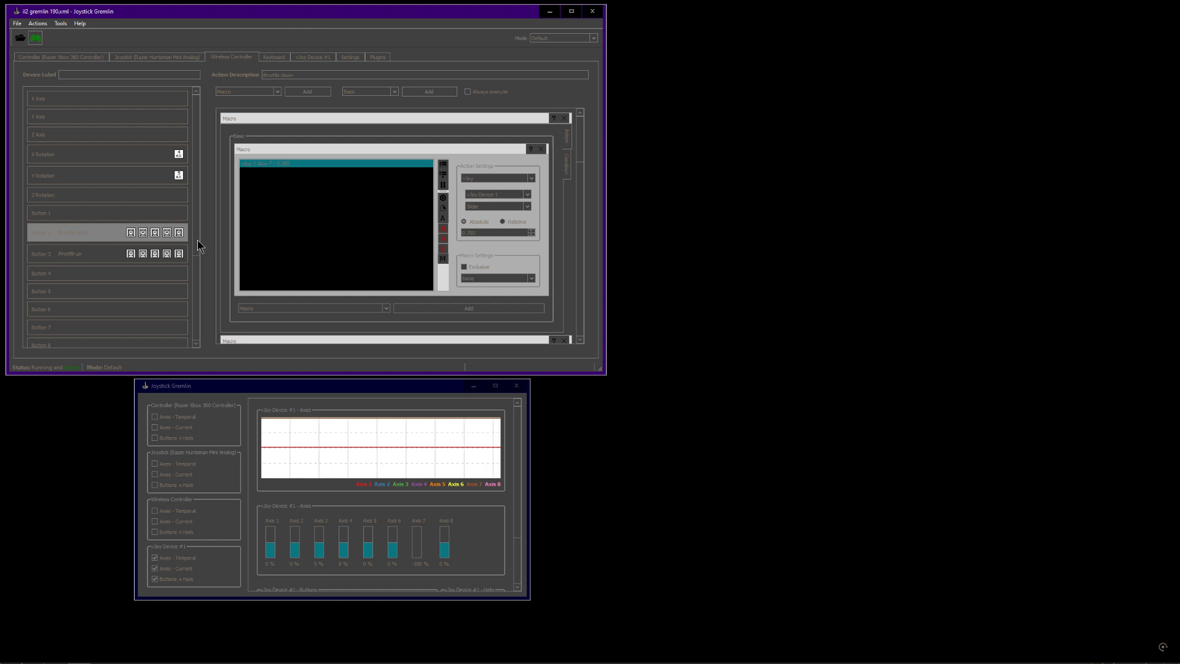
{"action": "left_click", "coordinate": [75, 254]}
{"action": "left_click", "coordinate": [91, 238]}
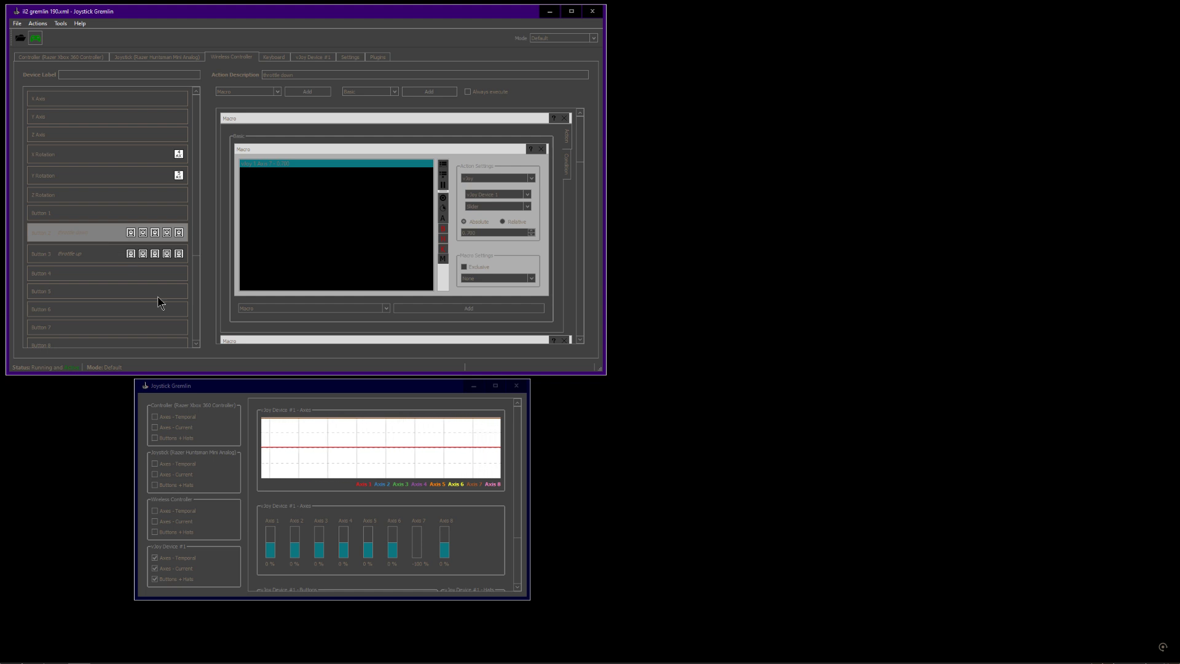
{"action": "left_click", "coordinate": [20, 24]}
{"action": "left_click", "coordinate": [116, 20]}
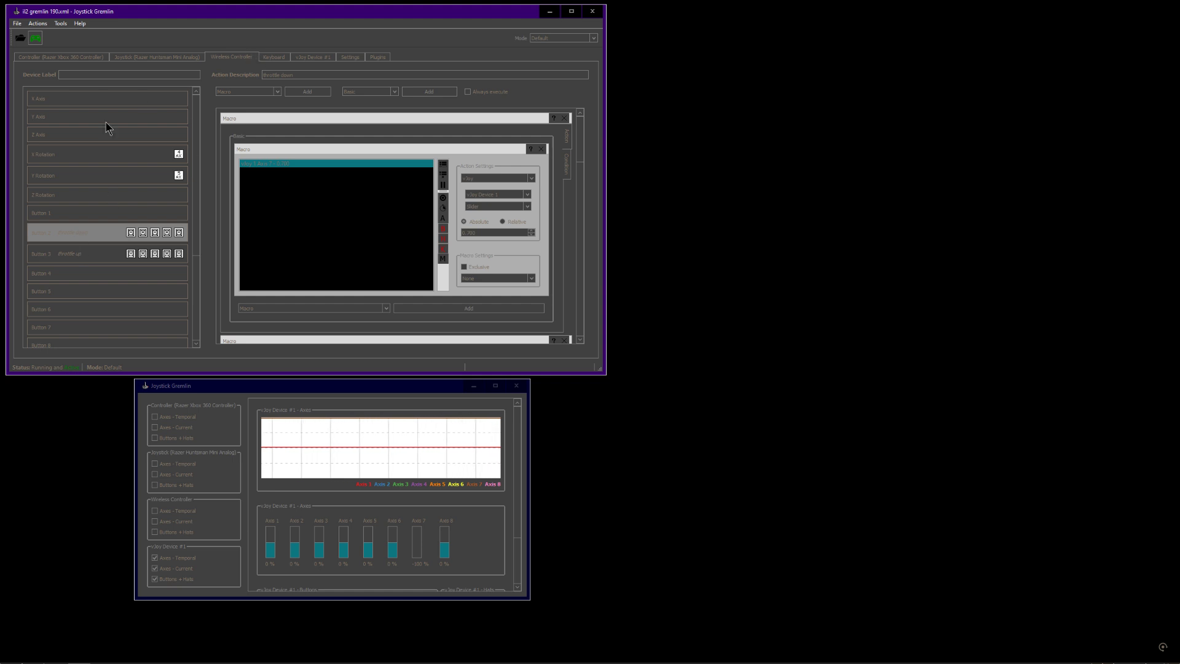
{"action": "left_click", "coordinate": [84, 273]}
{"action": "left_click", "coordinate": [92, 253]}
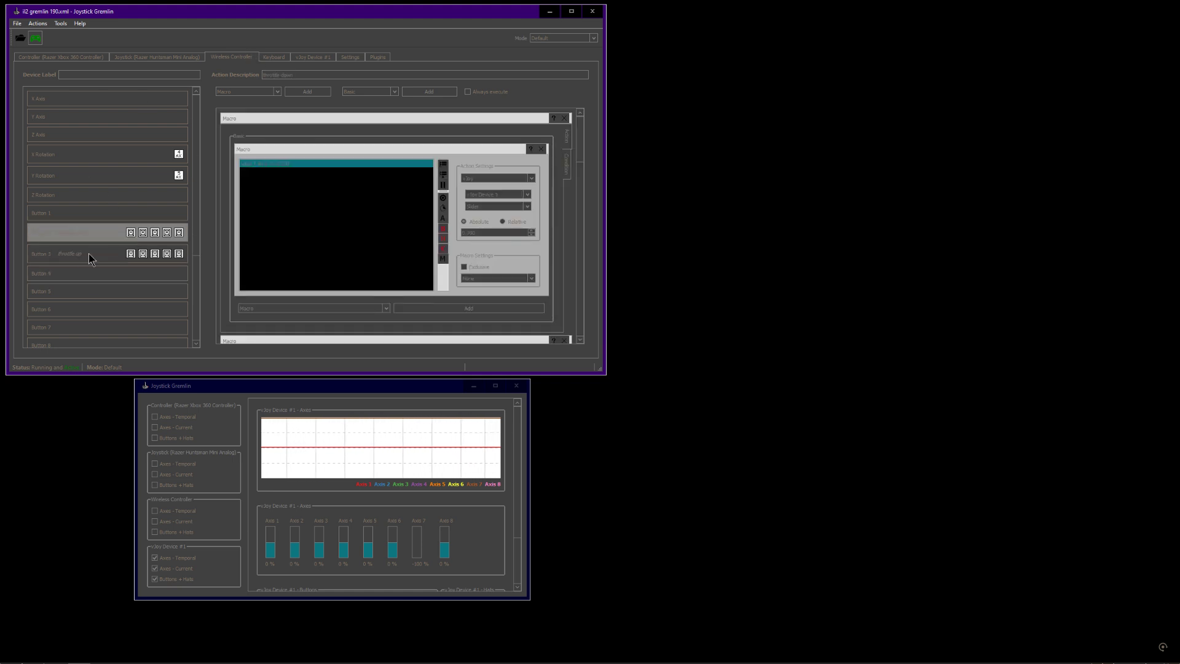
{"action": "left_click", "coordinate": [95, 228]}
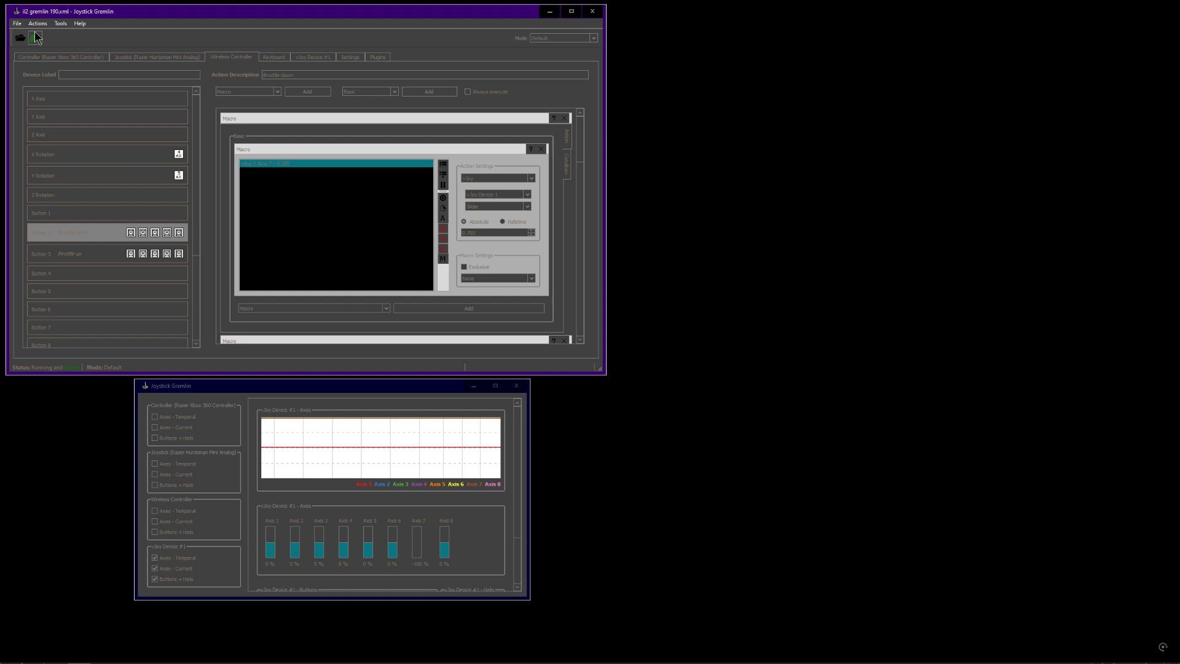
Deactivate the running profile and reselect the Button 2 throttle down entry
{"action": "left_click", "coordinate": [35, 38]}
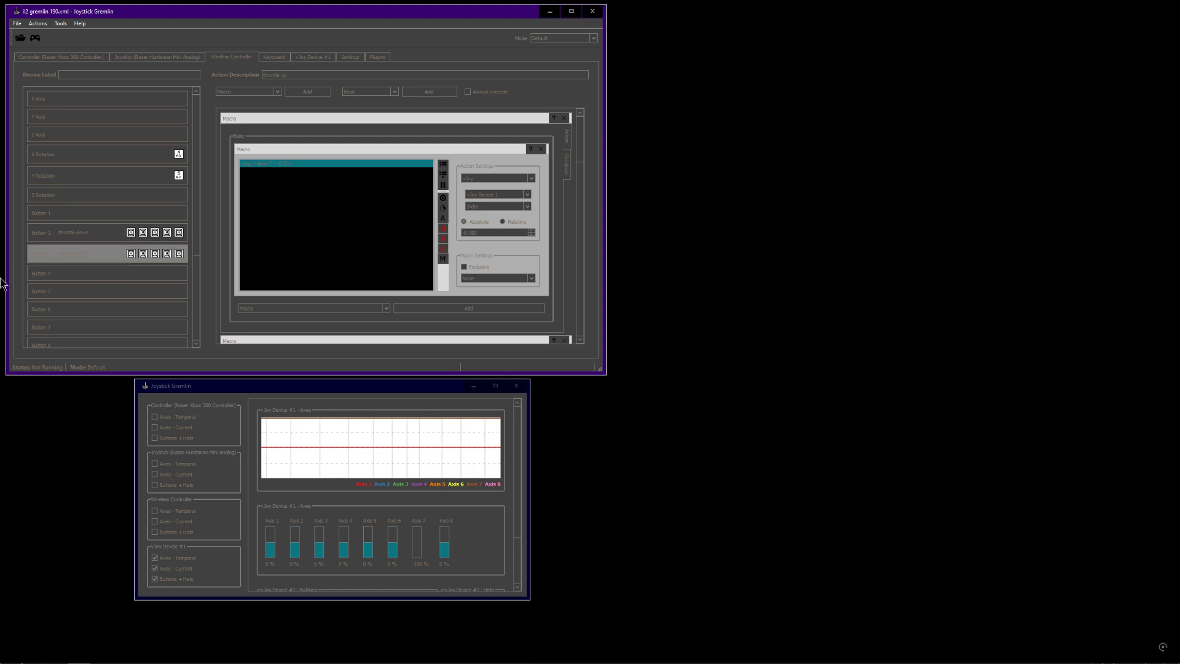
{"action": "left_click", "coordinate": [92, 235]}
Review the other button entries and return to the Button 2 throttle down macro
{"action": "left_click", "coordinate": [17, 23]}
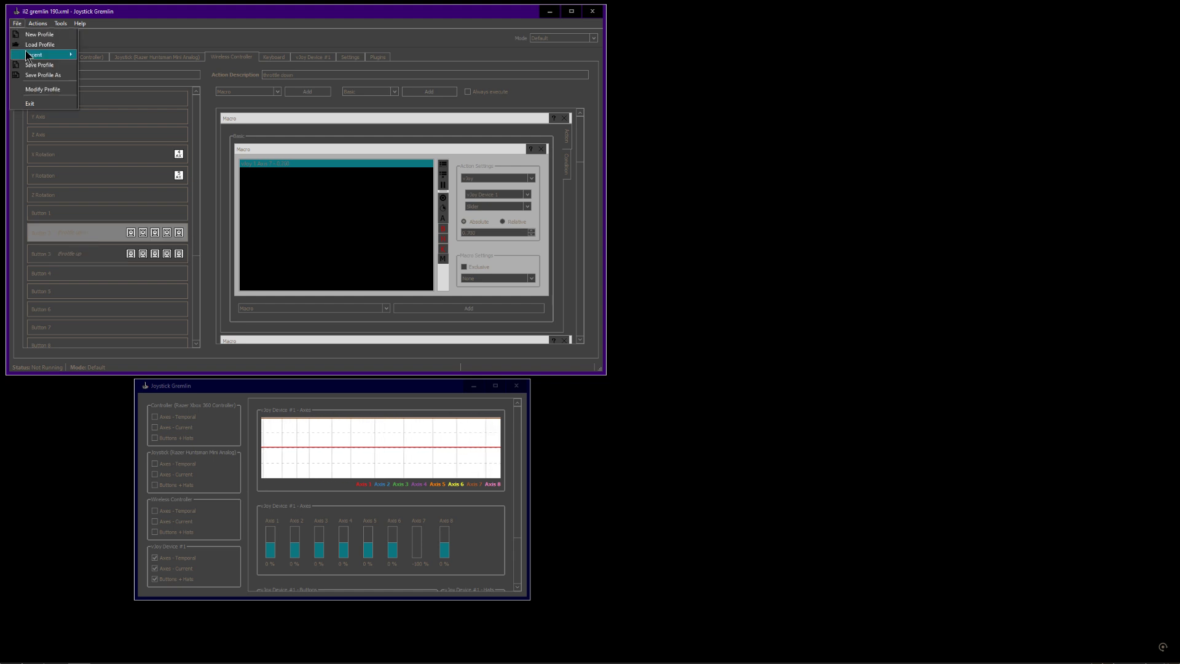
{"action": "mouse_move", "coordinate": [80, 23]}
{"action": "left_click", "coordinate": [127, 9]}
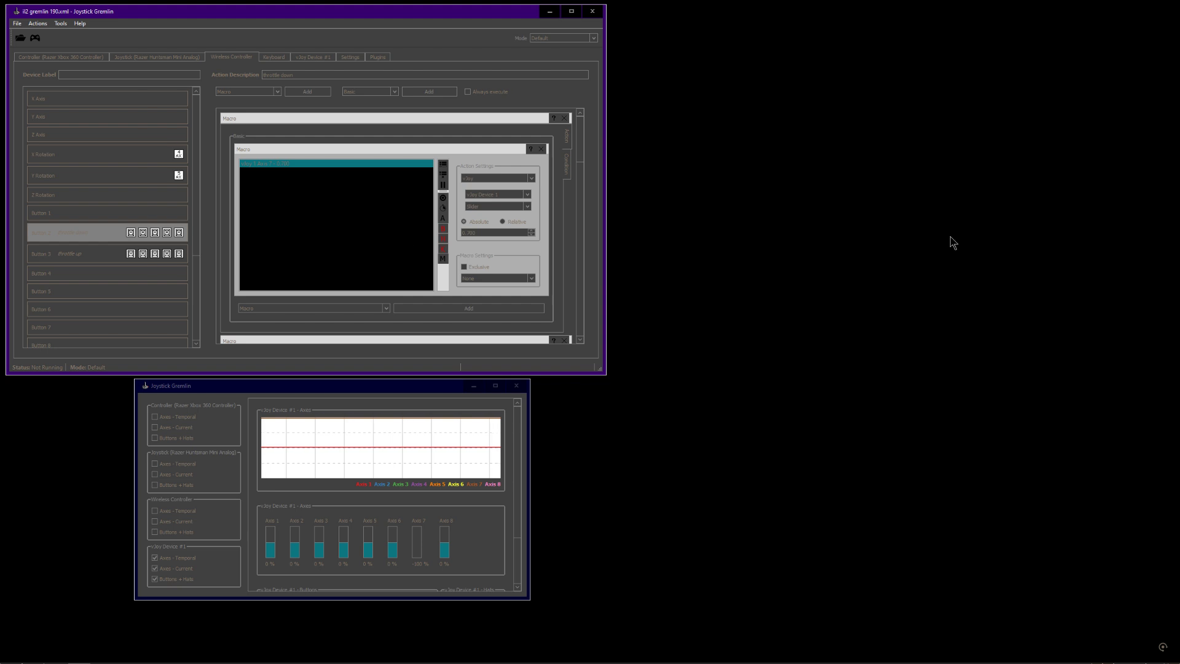
{"action": "left_click", "coordinate": [79, 256]}
{"action": "left_click", "coordinate": [85, 237]}
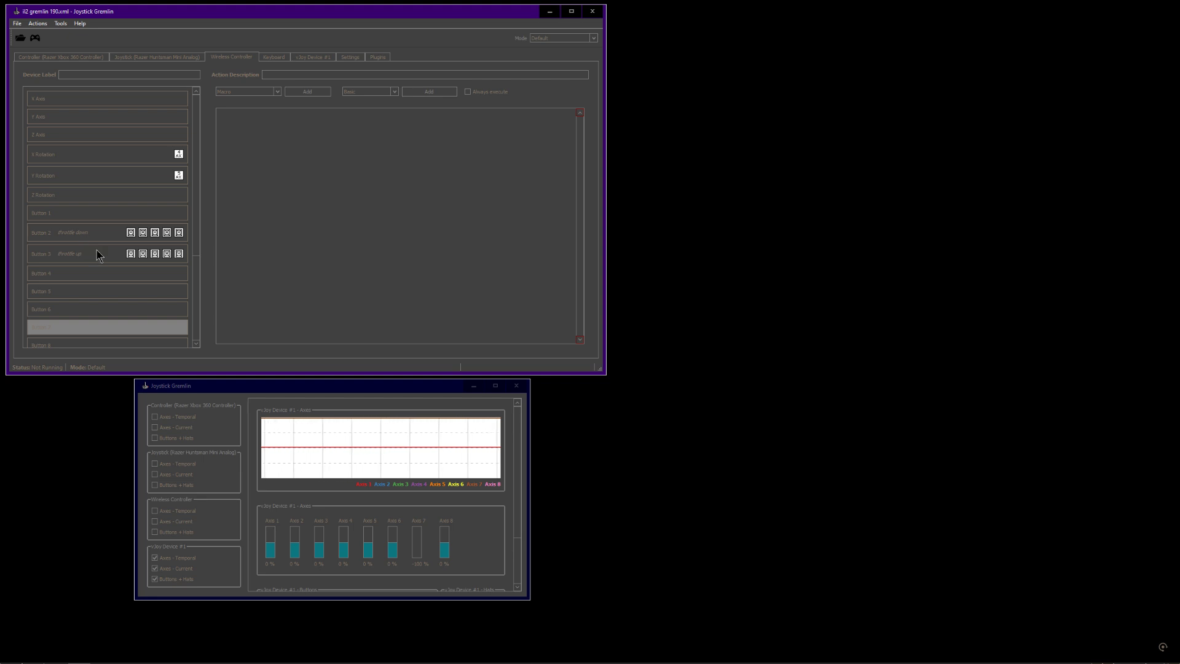
{"action": "left_click", "coordinate": [97, 234]}
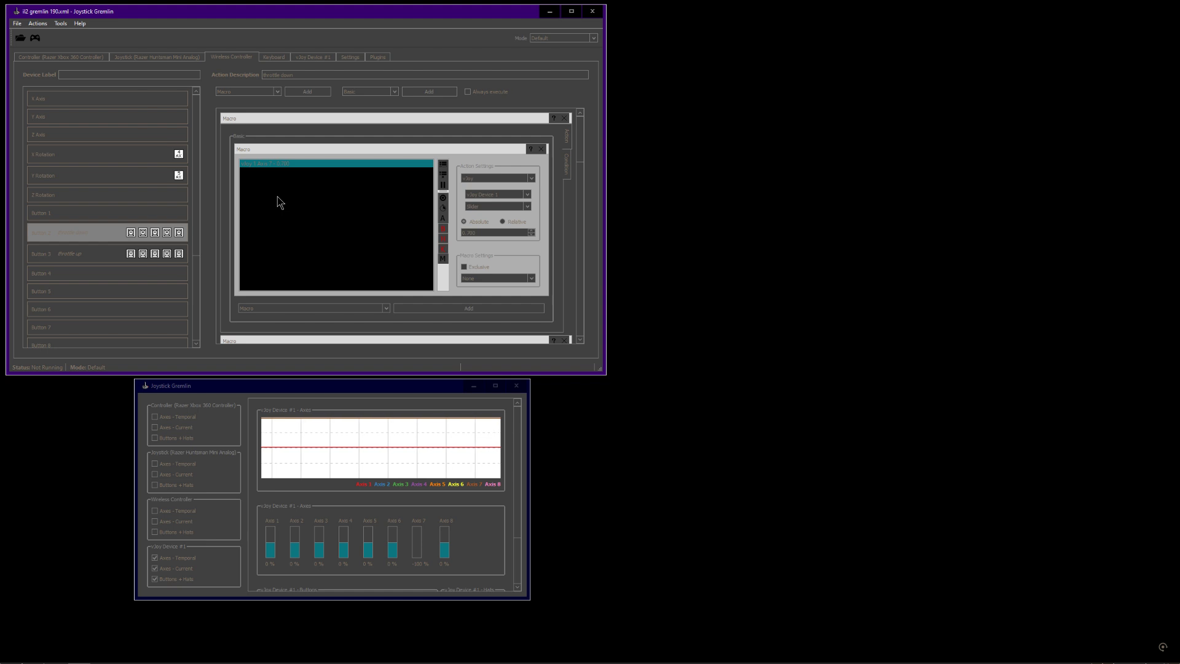
{"action": "left_click", "coordinate": [44, 253]}
{"action": "left_click", "coordinate": [83, 234]}
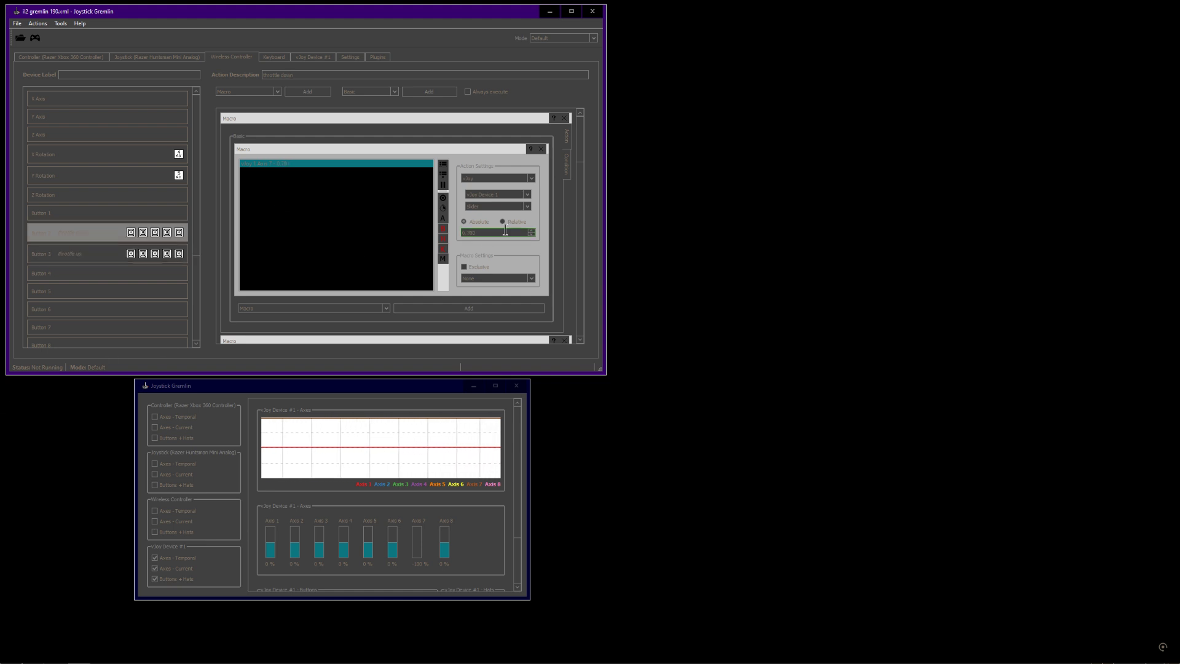
Examine the vJoy Device 1 axes and buttons in the input viewer window
{"action": "left_click", "coordinate": [18, 24]}
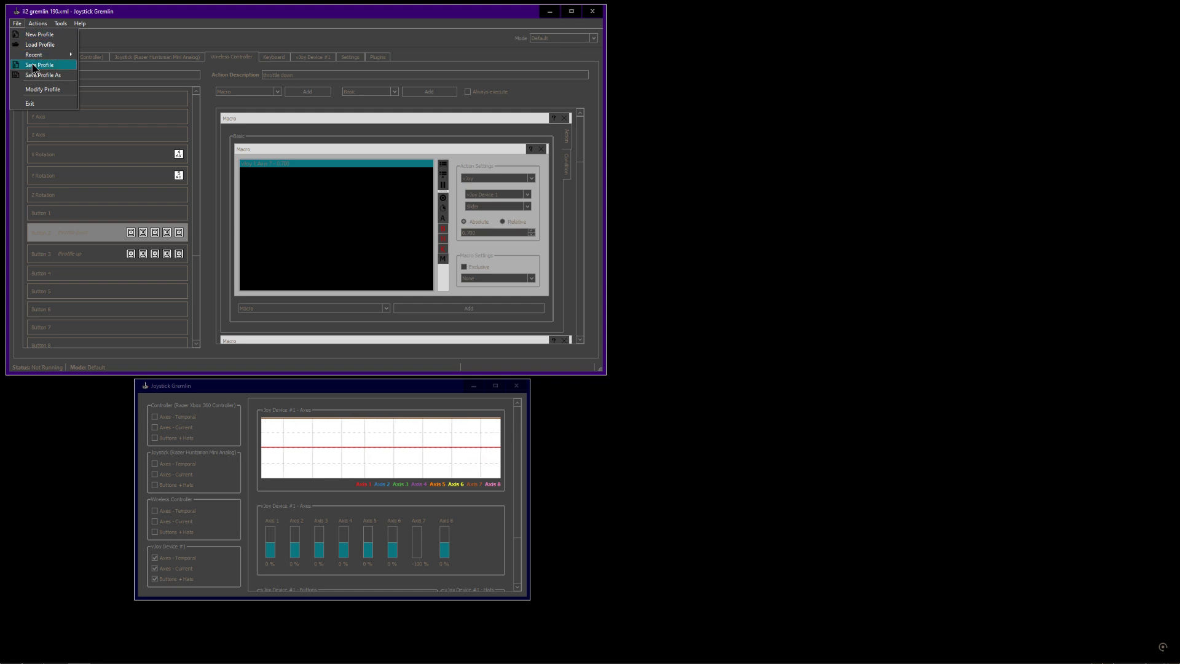
{"action": "left_click", "coordinate": [309, 12]}
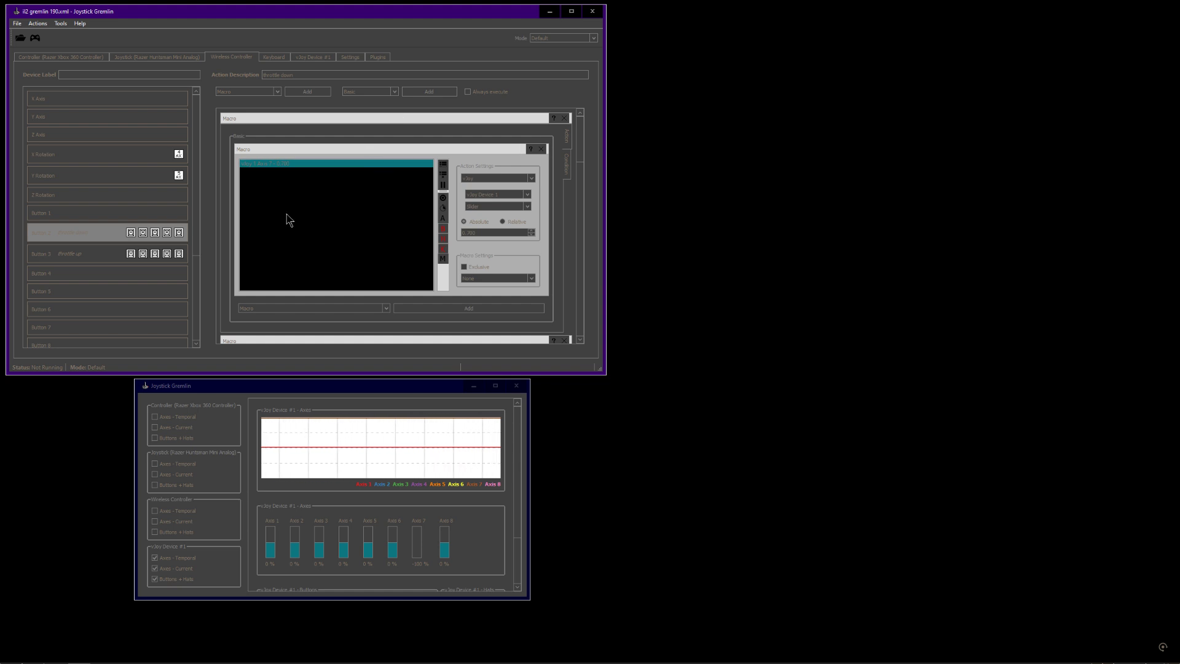
{"action": "left_click", "coordinate": [473, 525]}
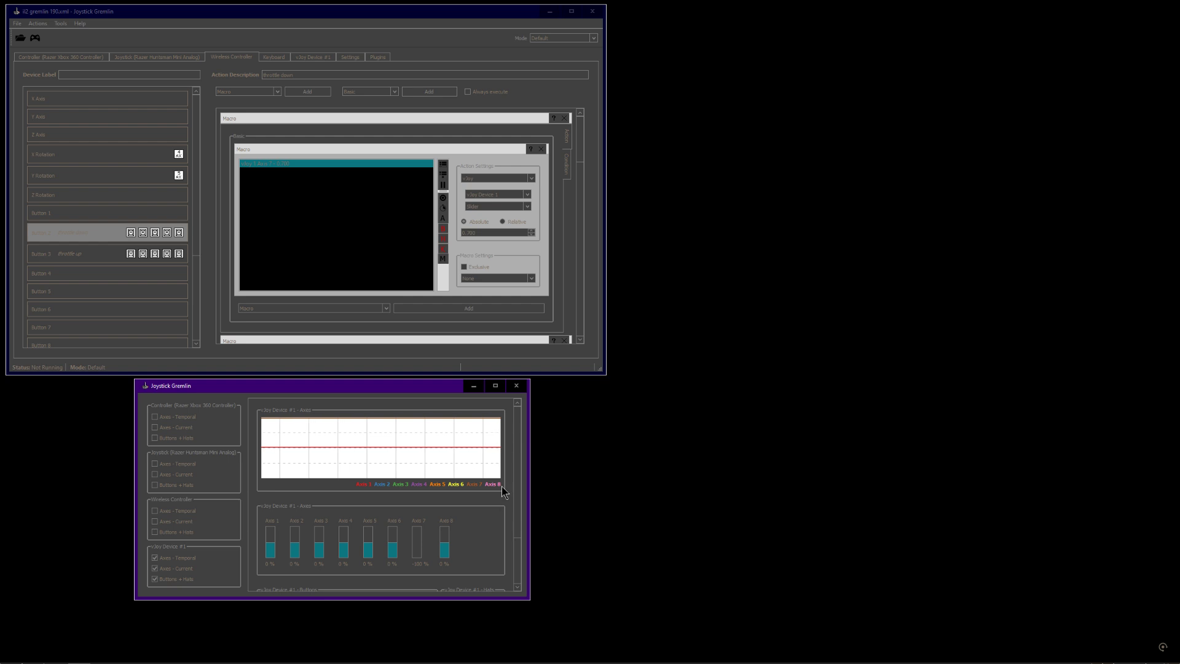
{"action": "scroll", "coordinate": [519, 474], "scroll_direction": "down", "scroll_amount": 3}
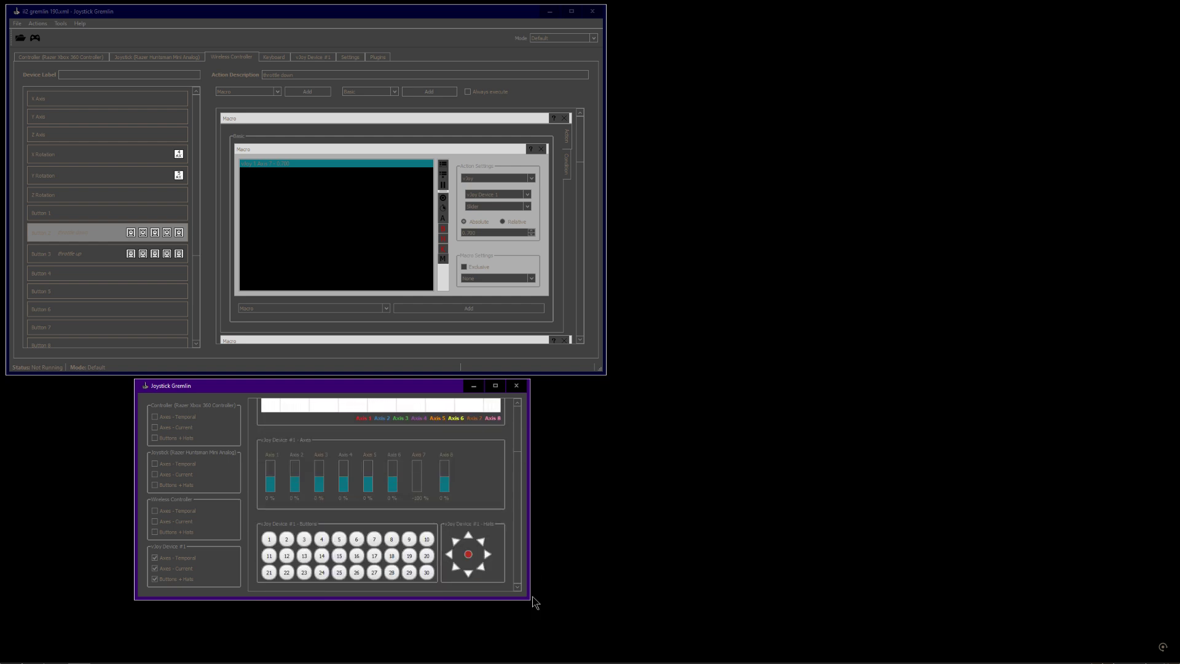
{"action": "scroll", "coordinate": [520, 504], "scroll_direction": "up", "scroll_amount": 2}
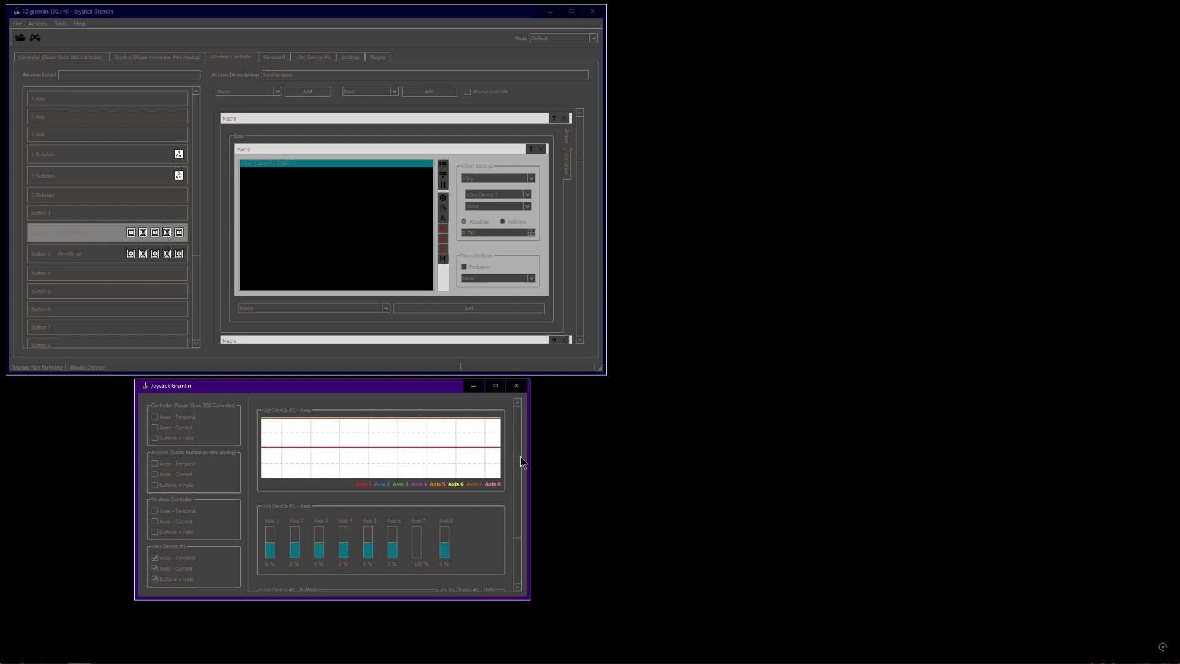
{"action": "left_click", "coordinate": [197, 286]}
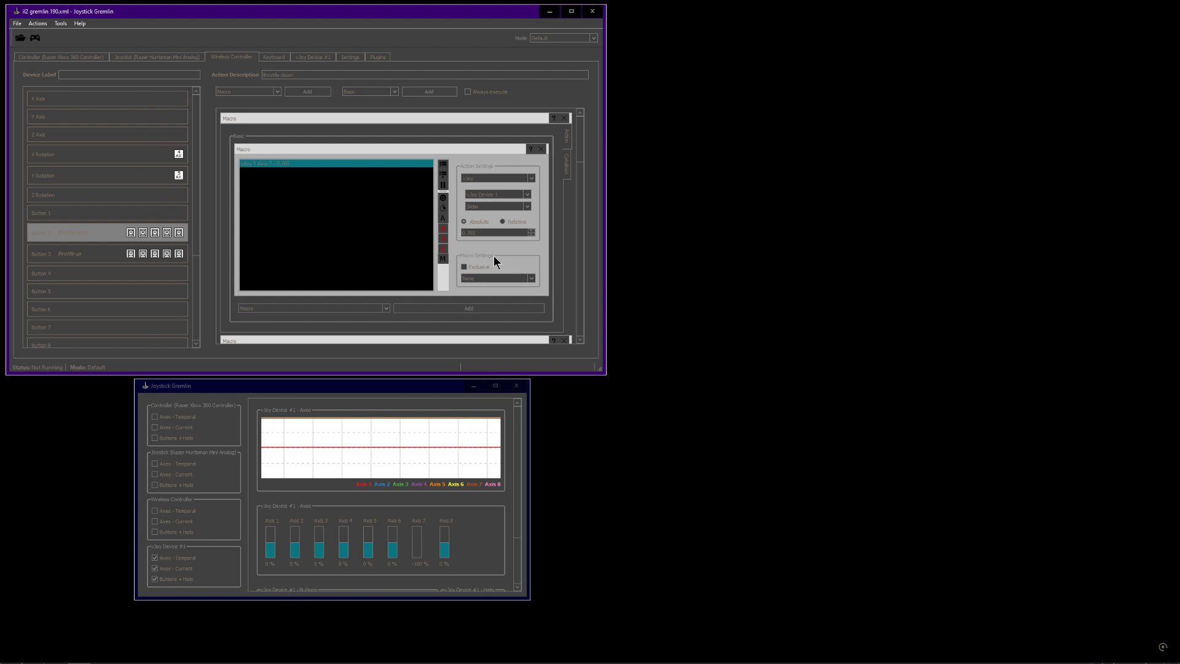
Inspect the Button 2 macro's vJoy Axis 7 condition range and its relative axis action value
{"action": "left_click", "coordinate": [569, 164]}
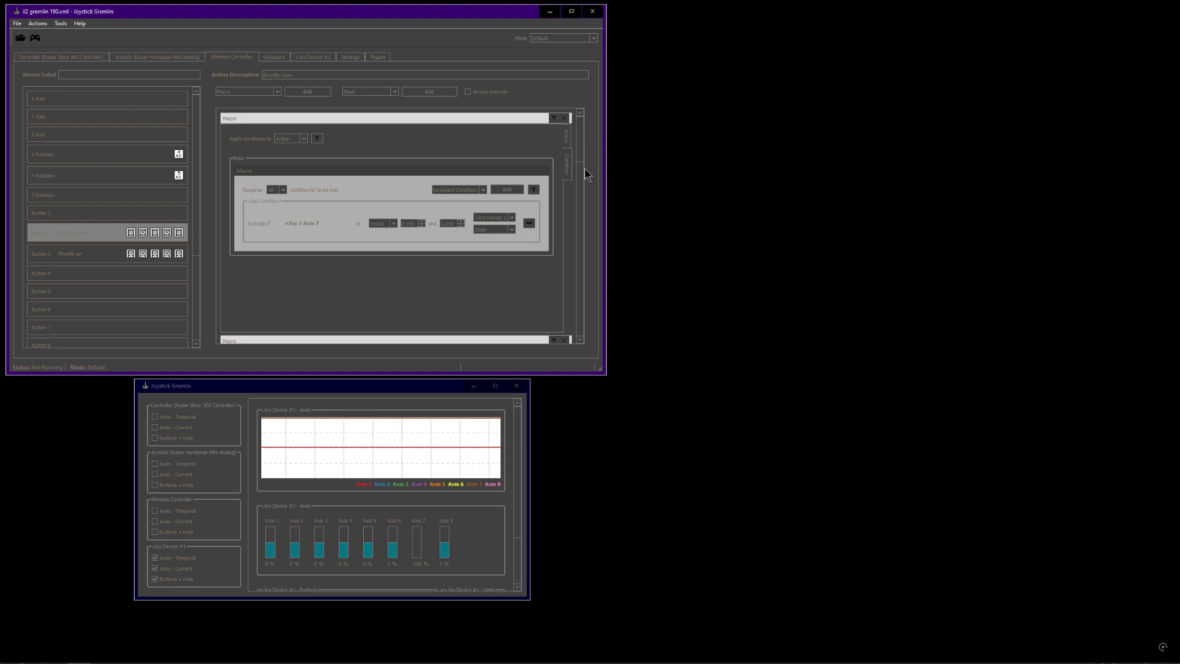
{"action": "left_click", "coordinate": [410, 223]}
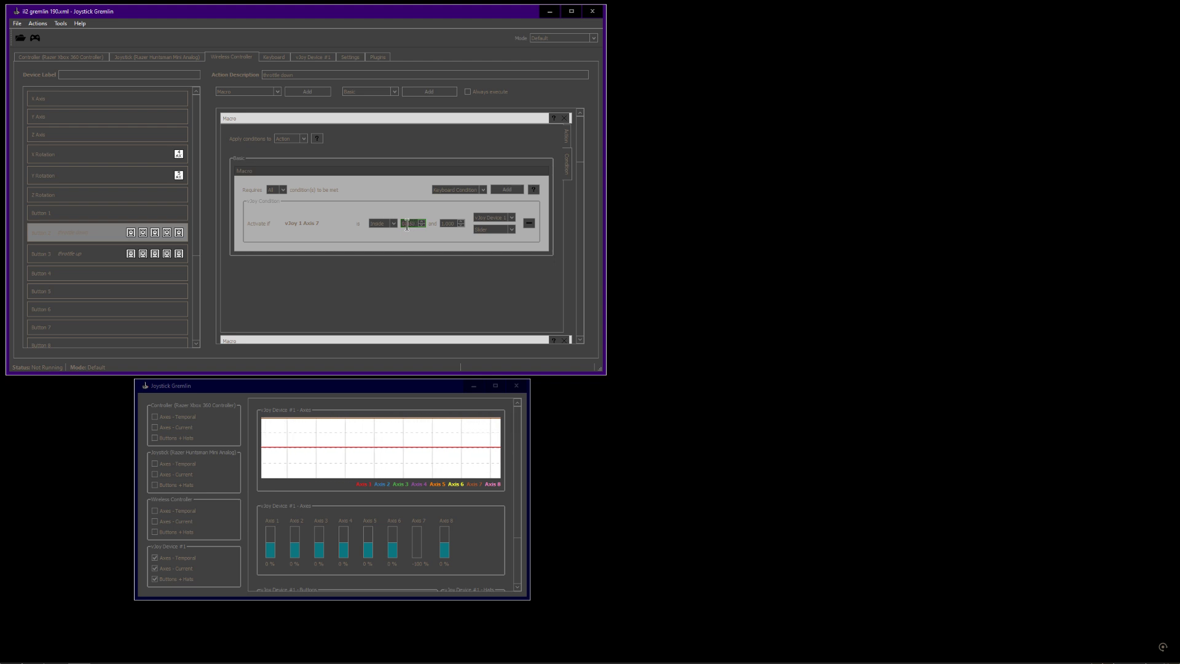
{"action": "left_click_drag", "start_coordinate": [407, 225], "coordinate": [413, 224]}
{"action": "left_click", "coordinate": [569, 138]}
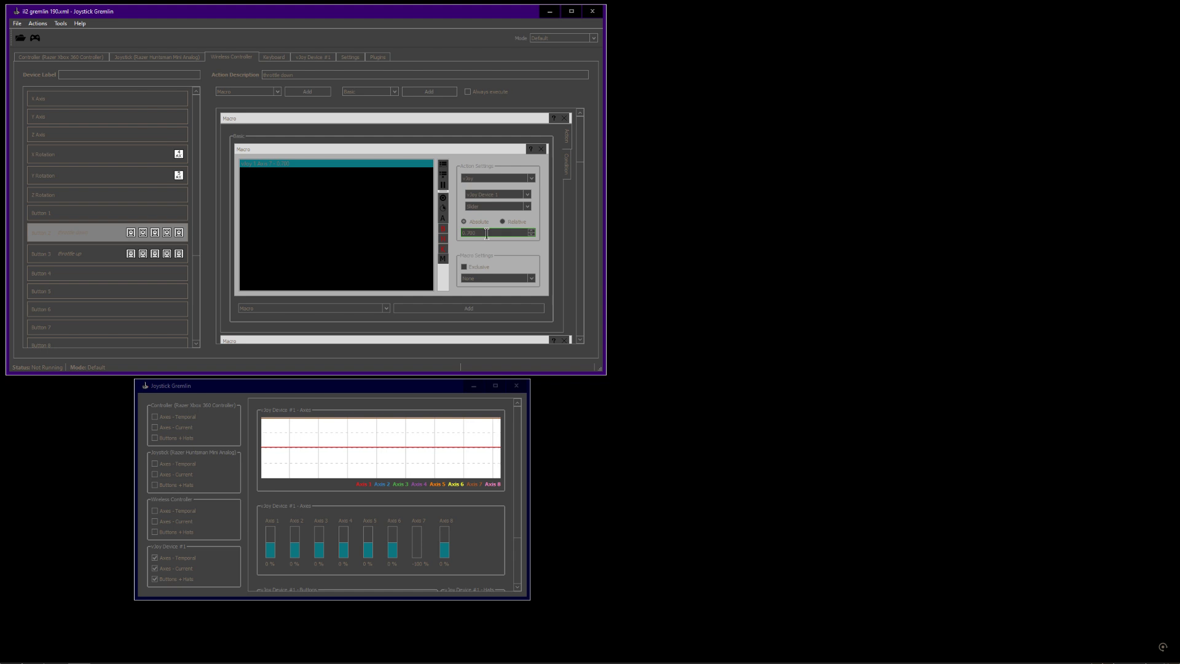
{"action": "left_click_drag", "start_coordinate": [486, 234], "coordinate": [454, 231]}
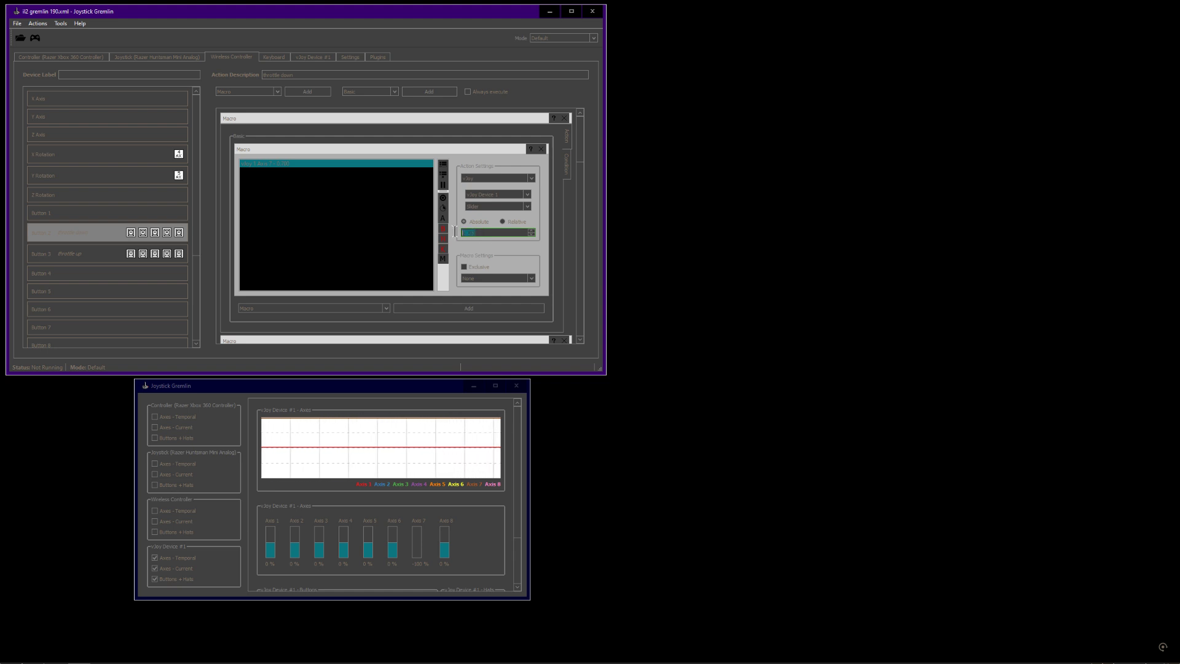
{"action": "left_click", "coordinate": [568, 165]}
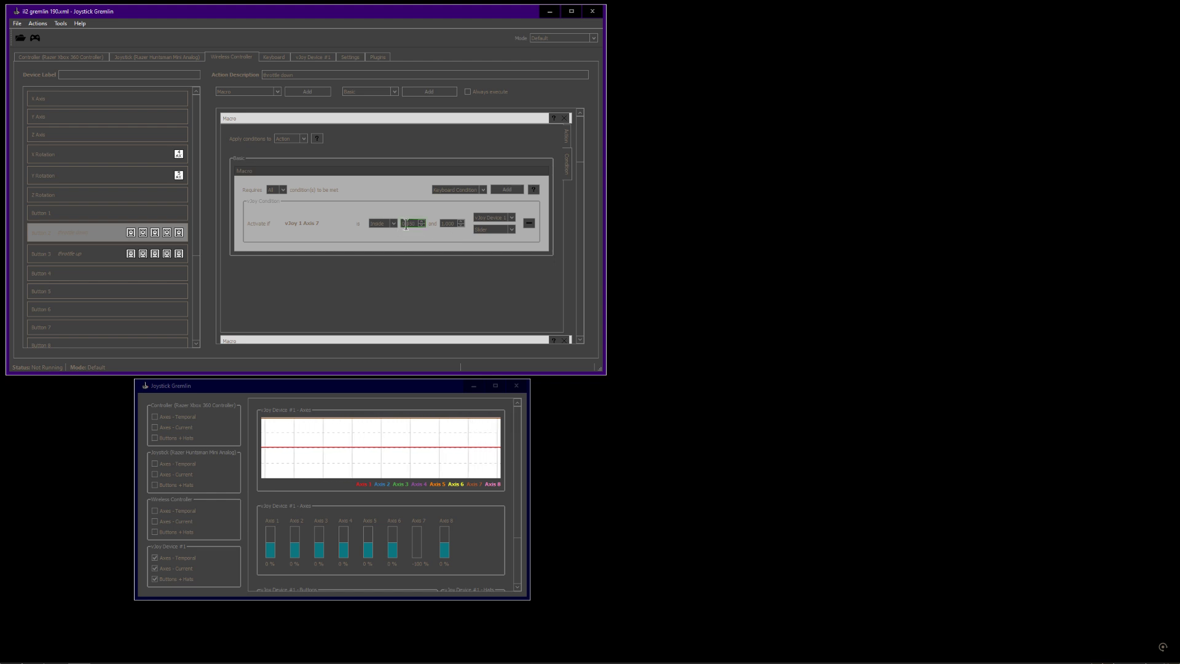
{"action": "left_click", "coordinate": [567, 137]}
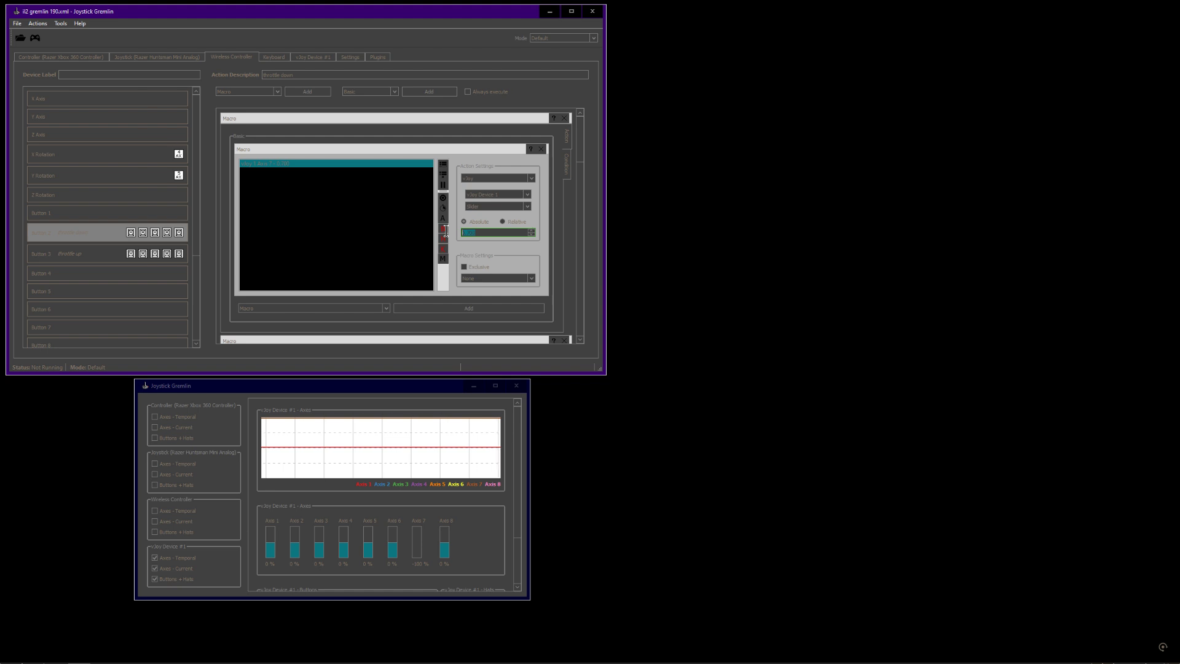
Switch again between the condition and action views of the Button 2 macro to compare their values
{"action": "left_click", "coordinate": [566, 175]}
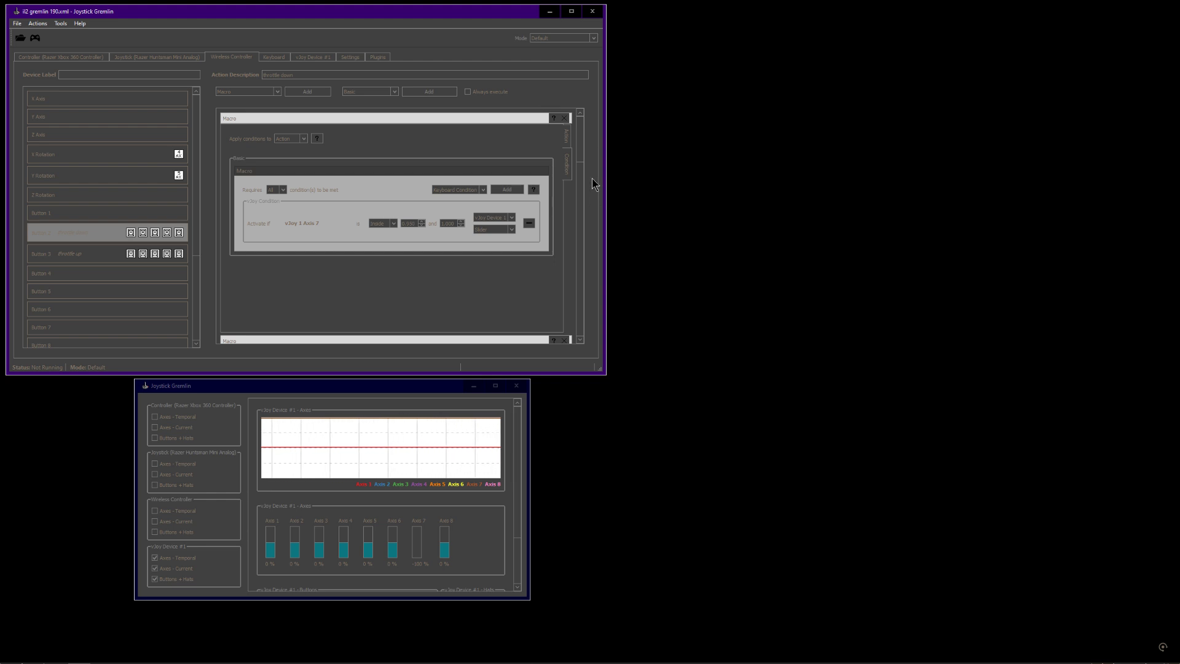
{"action": "left_click", "coordinate": [570, 135]}
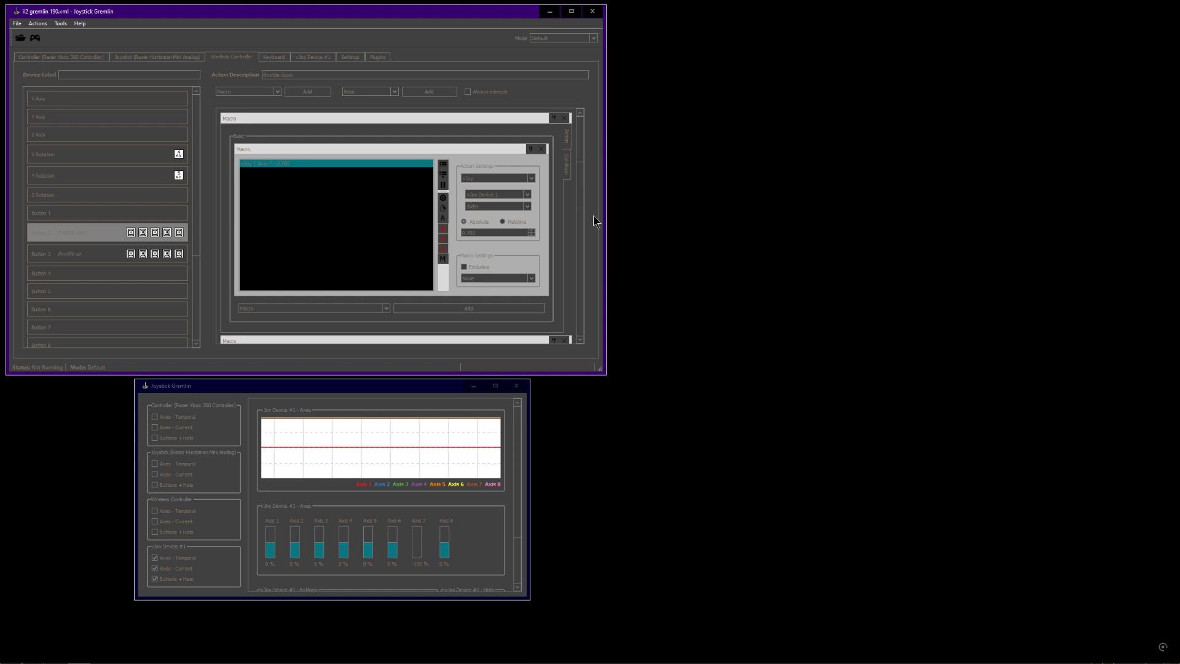
{"action": "left_click", "coordinate": [568, 166]}
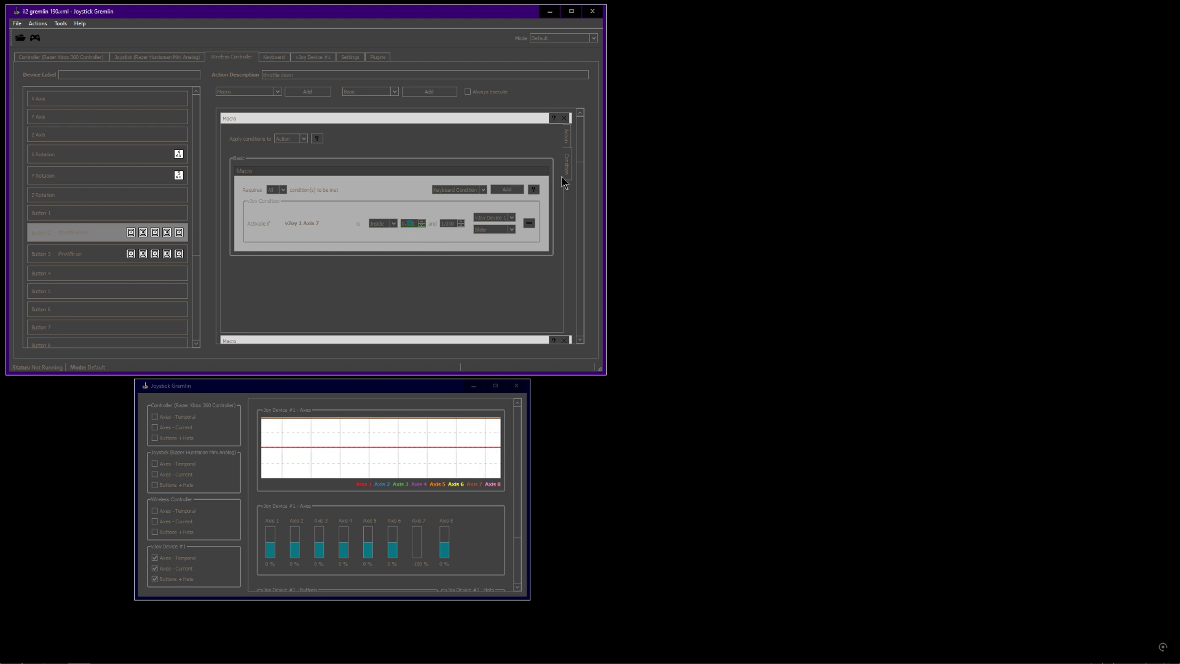
{"action": "left_click", "coordinate": [566, 136]}
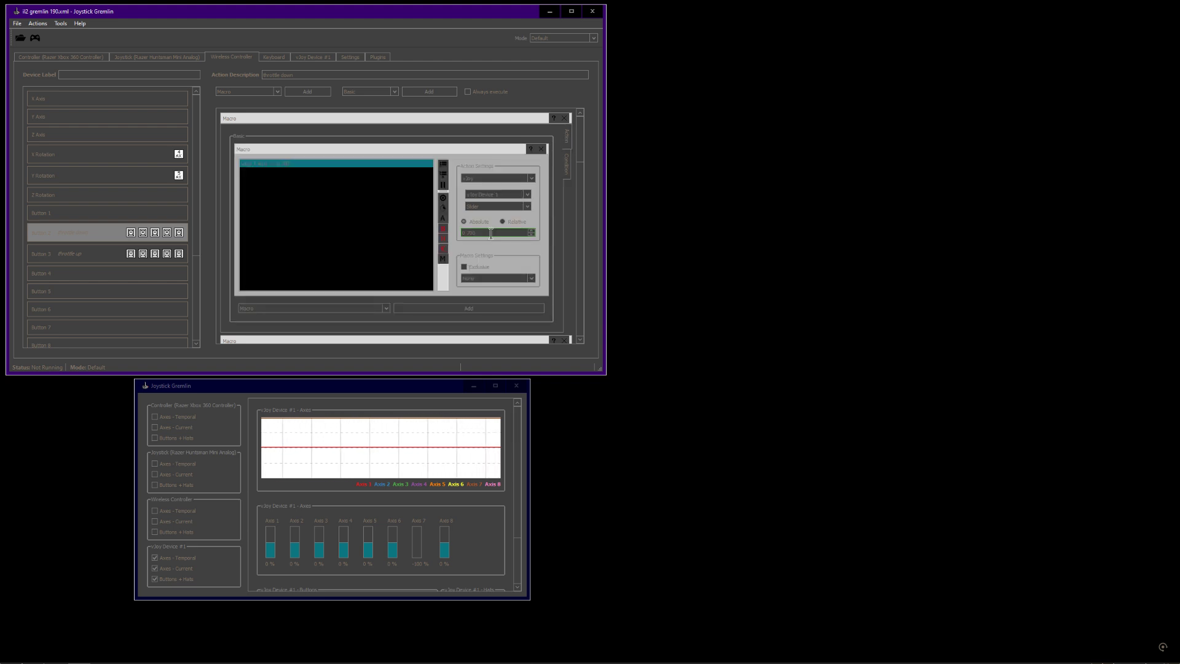
{"action": "left_click_drag", "start_coordinate": [494, 233], "coordinate": [423, 239]}
{"action": "mouse_move", "coordinate": [582, 150]}
{"action": "left_mouse_down"}
{"action": "mouse_move", "coordinate": [583, 332]}
{"action": "mouse_move", "coordinate": [581, 129]}
{"action": "left_mouse_up"}
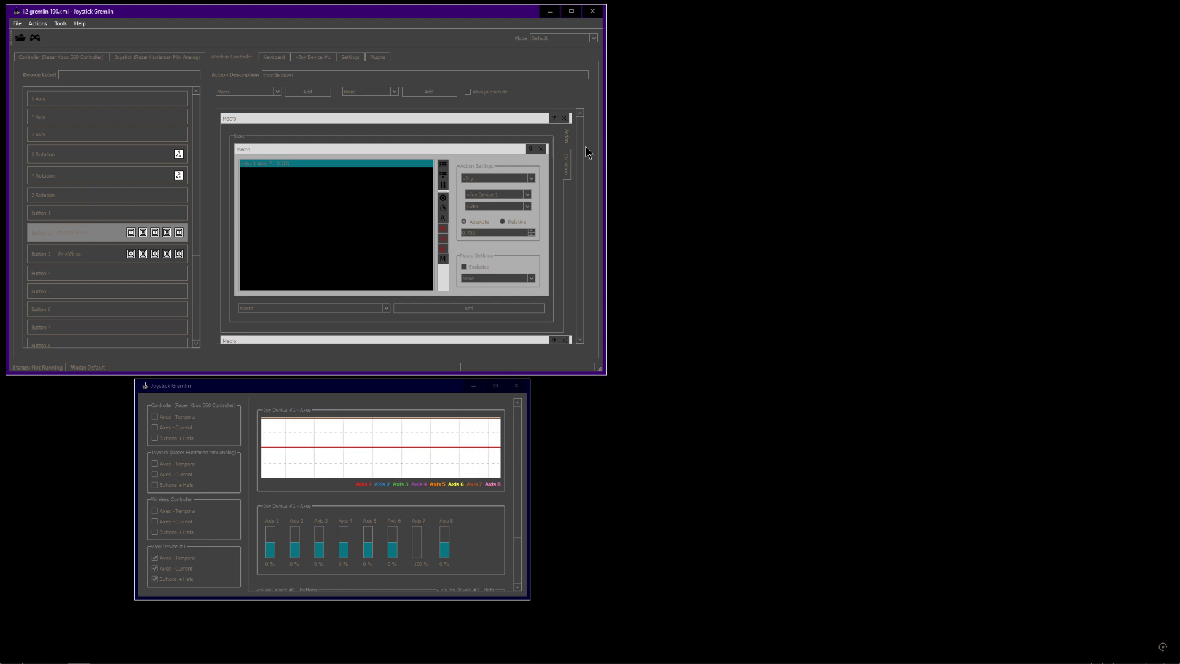
{"action": "left_click_drag", "start_coordinate": [585, 146], "coordinate": [607, 94]}
{"action": "left_click", "coordinate": [669, 86]}
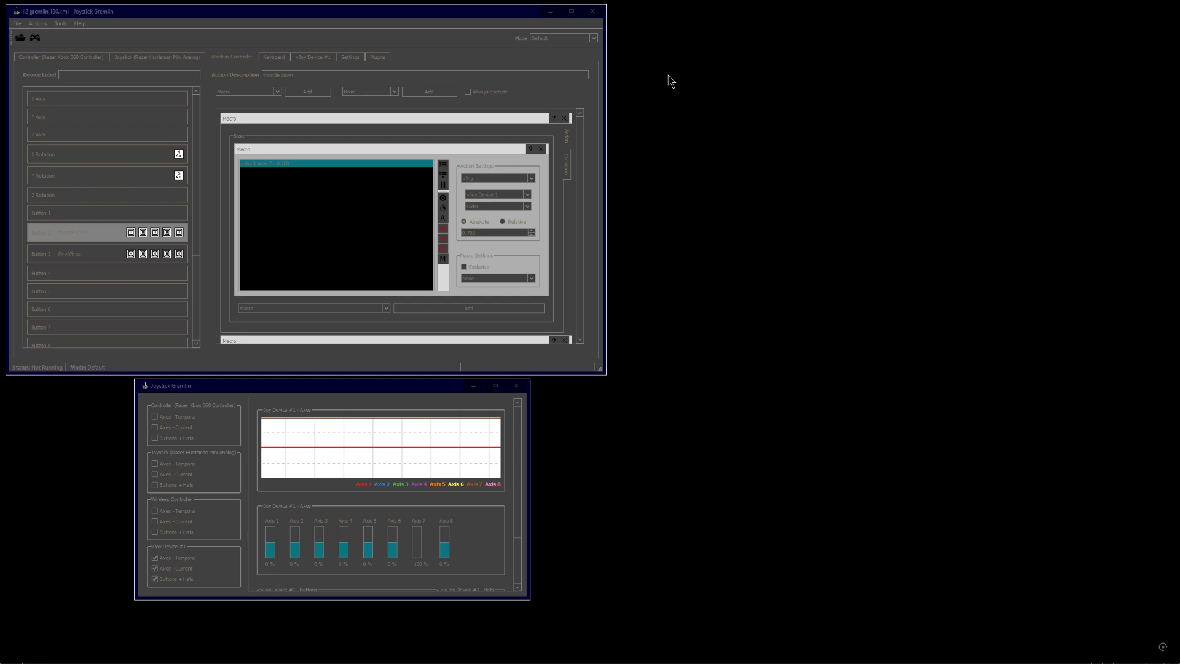